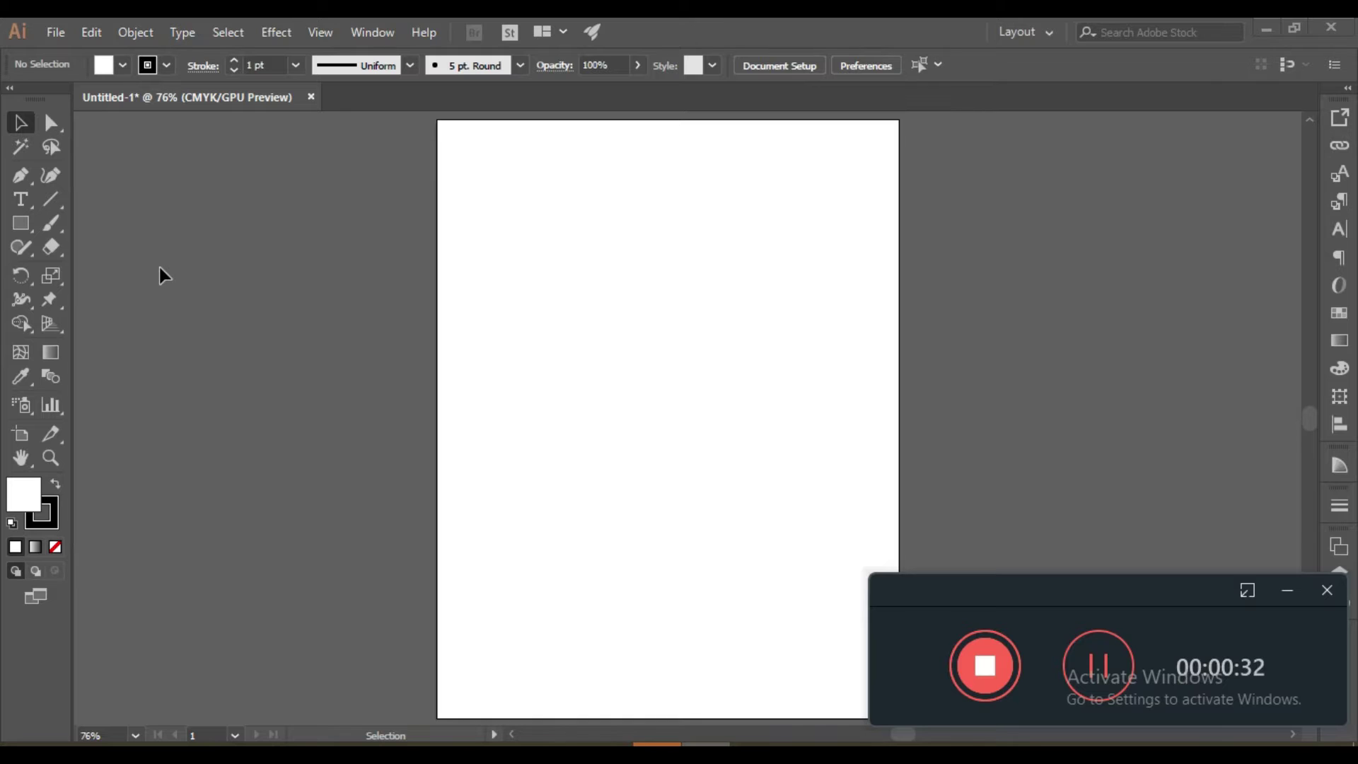
Step: Draw two squares on the artboard's upper part with the Rectangle tool so that they overlap at one corner
{"action": "left_click", "coordinate": [21, 222]}
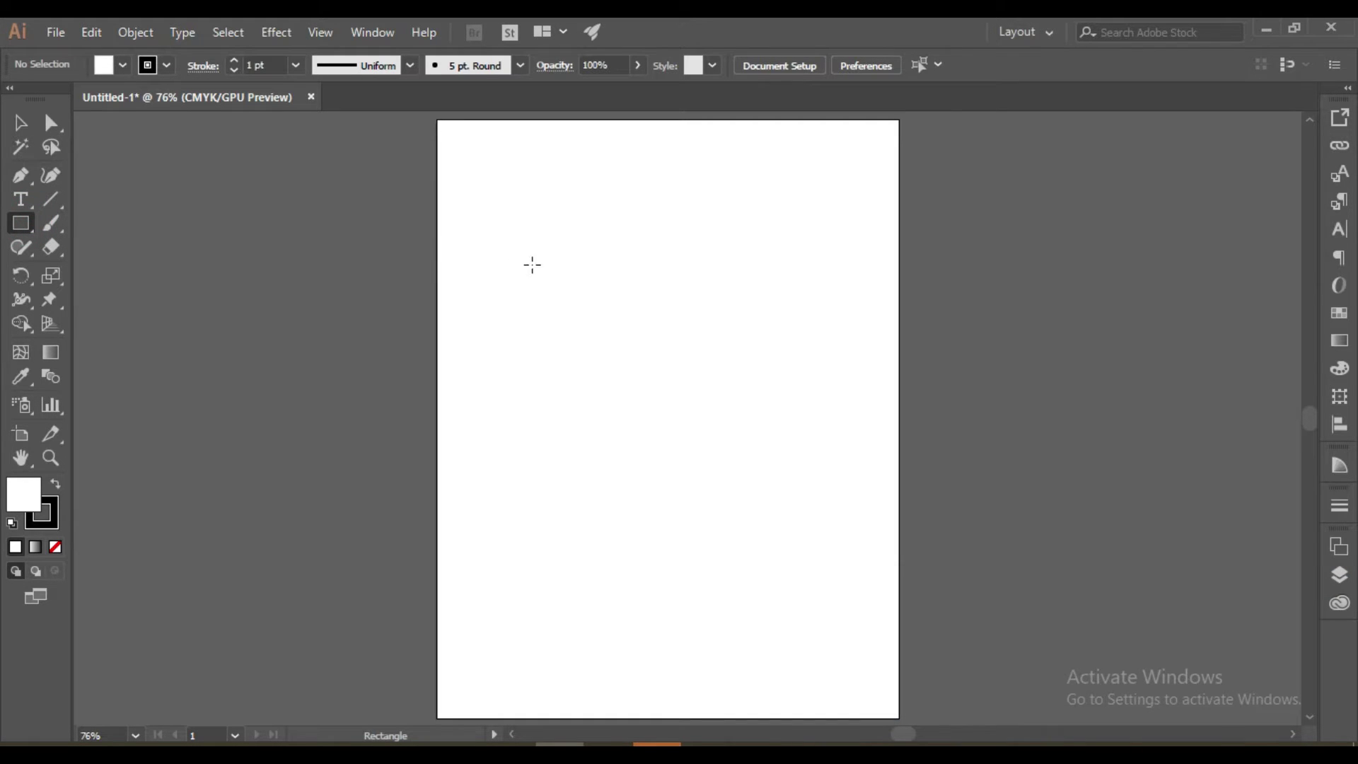
{"action": "left_click_drag", "start_coordinate": [543, 273], "coordinate": [616, 343]}
{"action": "left_click_drag", "start_coordinate": [665, 303], "coordinate": [591, 378]}
Step: Select both squares and split their overlap into its own piece with the Shape Builder tool
{"action": "left_click", "coordinate": [30, 123]}
{"action": "left_click", "coordinate": [641, 543]}
{"action": "left_click_drag", "start_coordinate": [442, 158], "coordinate": [621, 365]}
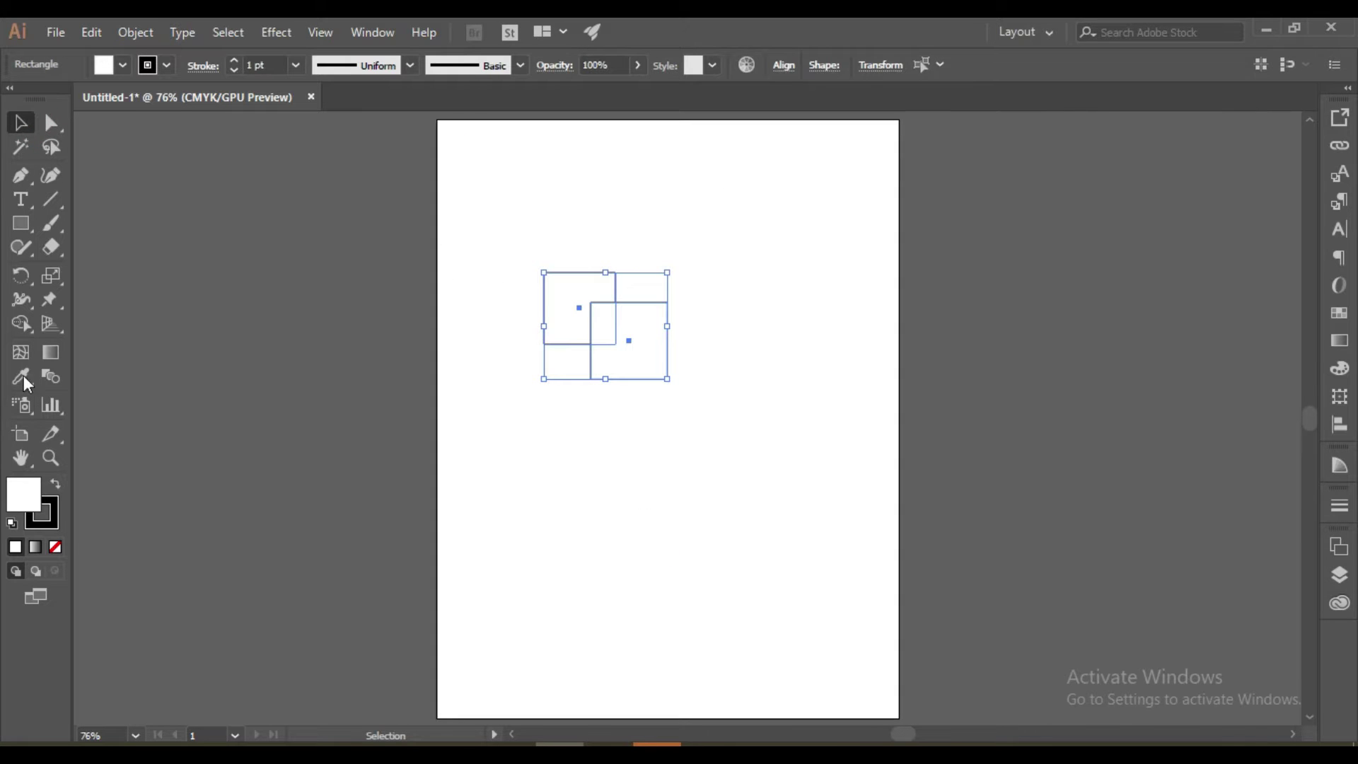
{"action": "left_click", "coordinate": [20, 326]}
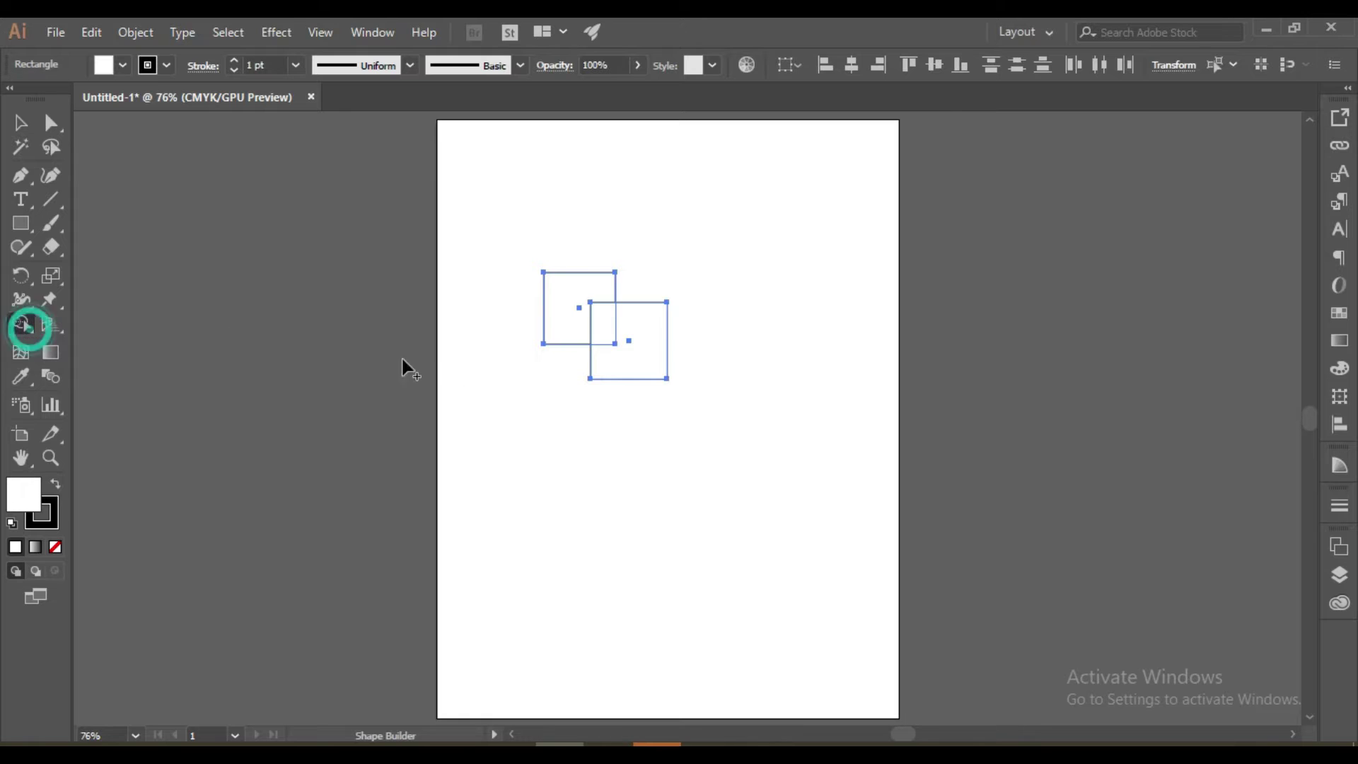
{"action": "left_click", "coordinate": [603, 315]}
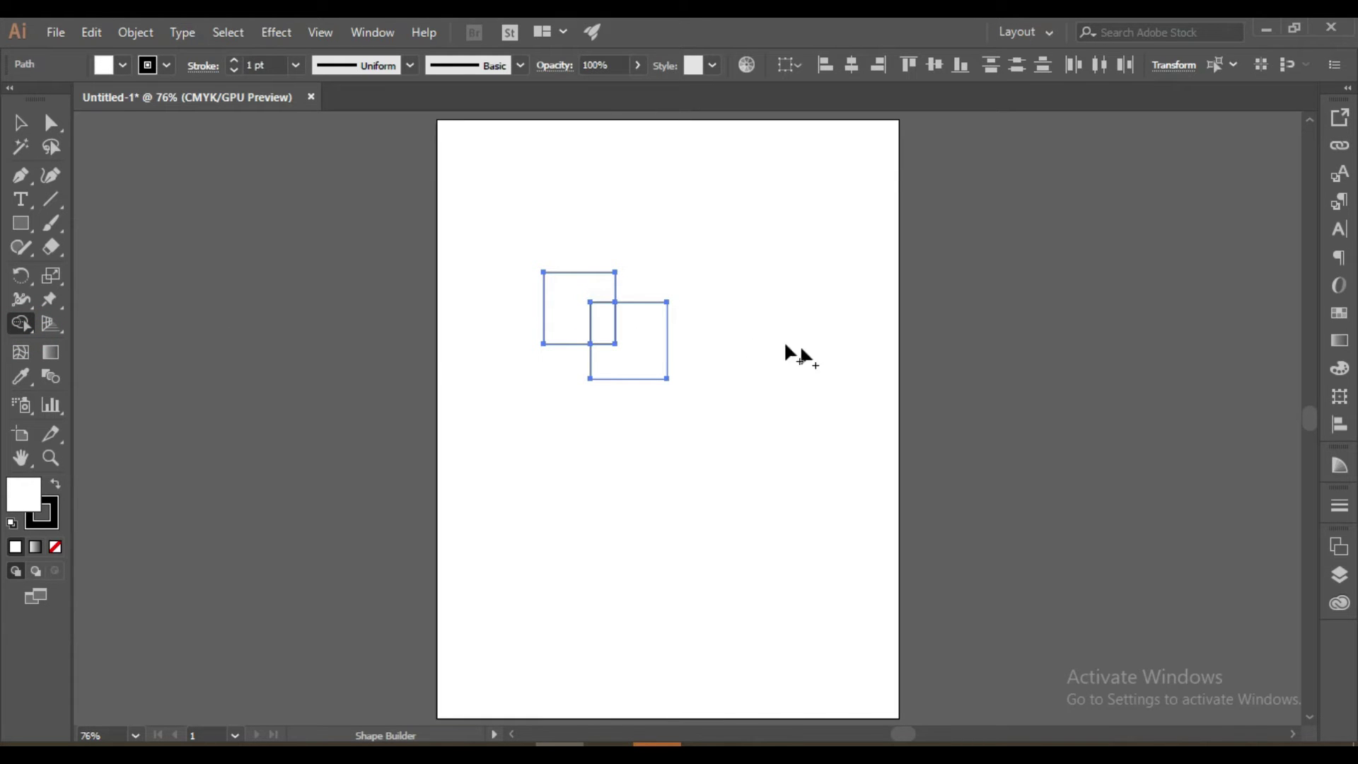
Step: Move the two L-shaped pieces away from the overlap, one to the left and one diagonally down to the right
{"action": "left_click", "coordinate": [27, 127]}
{"action": "left_click", "coordinate": [870, 523]}
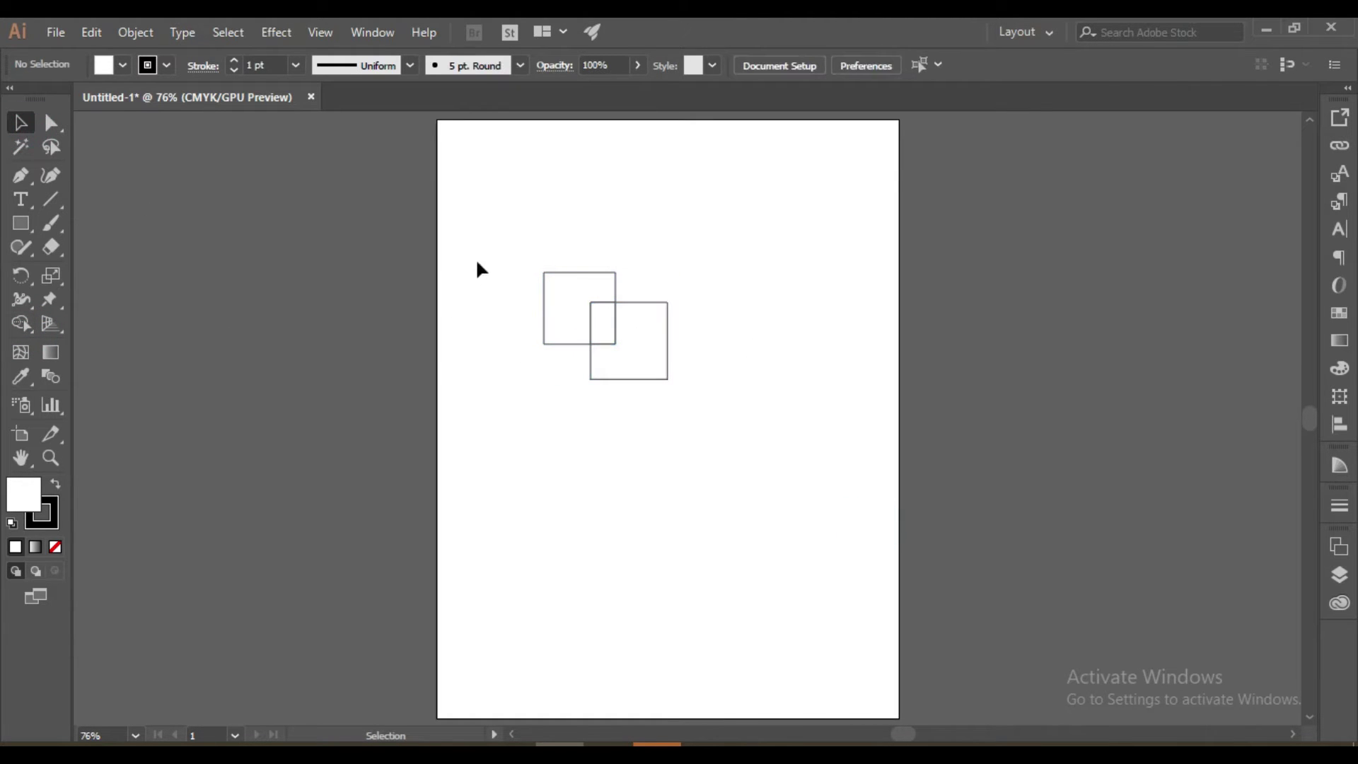
{"action": "left_click", "coordinate": [578, 273]}
{"action": "left_click_drag", "start_coordinate": [575, 292], "coordinate": [511, 316]}
{"action": "left_click", "coordinate": [769, 467]}
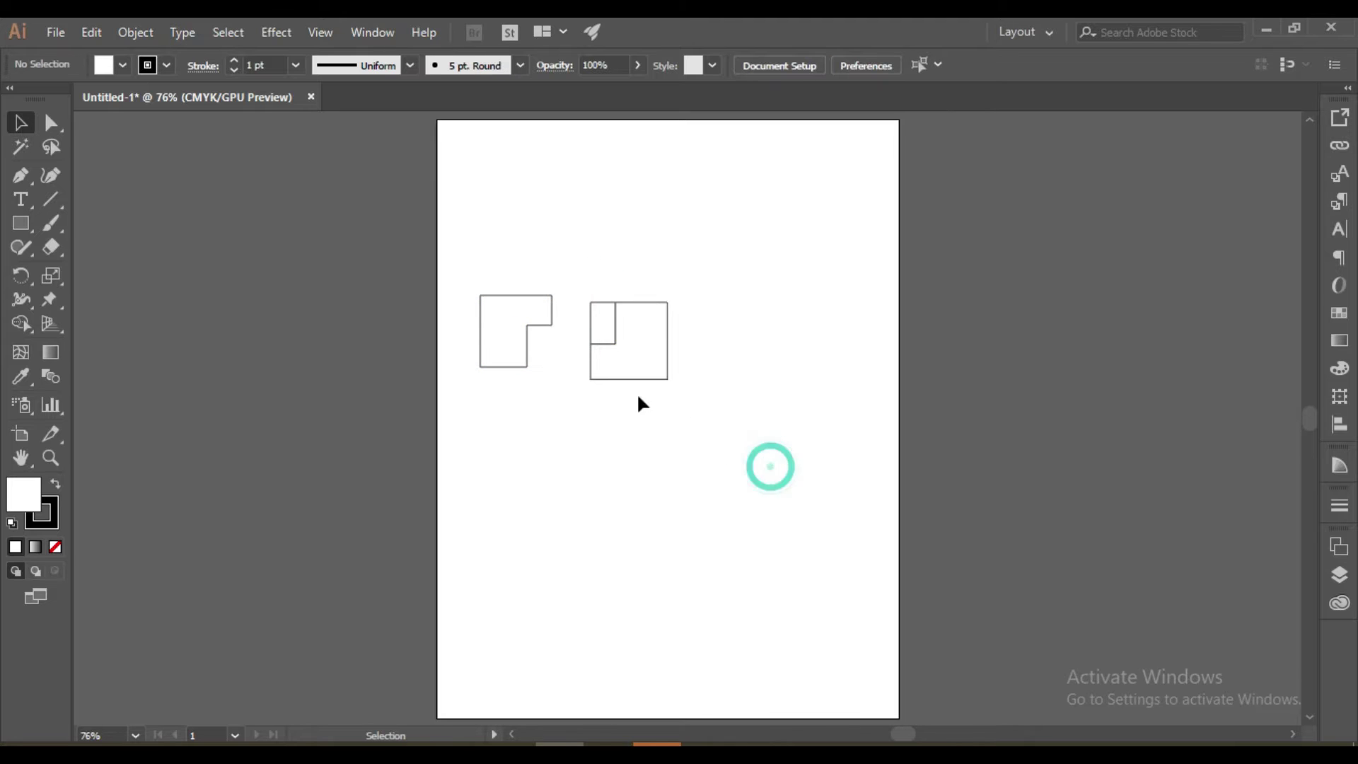
{"action": "left_click_drag", "start_coordinate": [646, 351], "coordinate": [684, 390]}
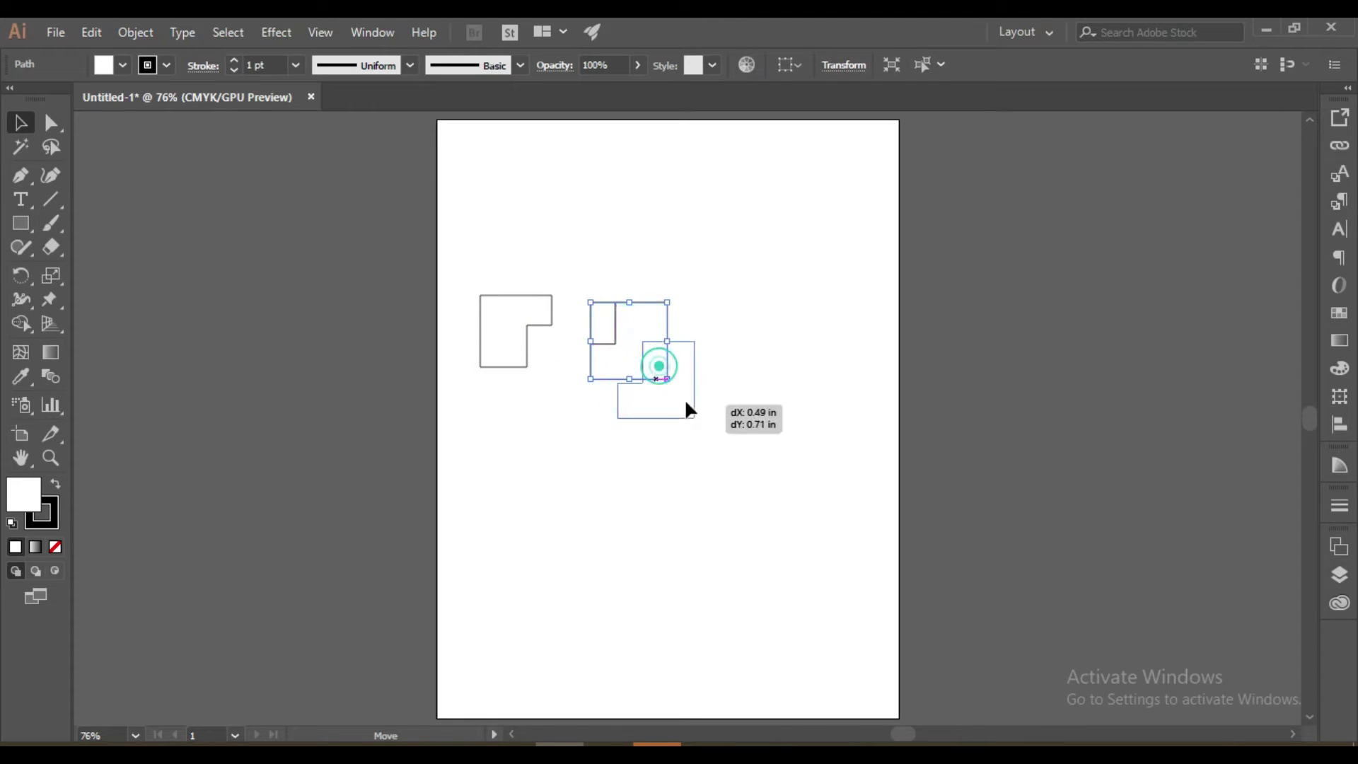
{"action": "left_click", "coordinate": [729, 400]}
Step: Move the small rectangular overlap piece up and to the right, above the lower-right L-shaped piece
{"action": "left_click_drag", "start_coordinate": [585, 273], "coordinate": [628, 375]}
{"action": "left_click", "coordinate": [643, 290]}
{"action": "left_click_drag", "start_coordinate": [589, 274], "coordinate": [627, 366]}
{"action": "left_click", "coordinate": [675, 265]}
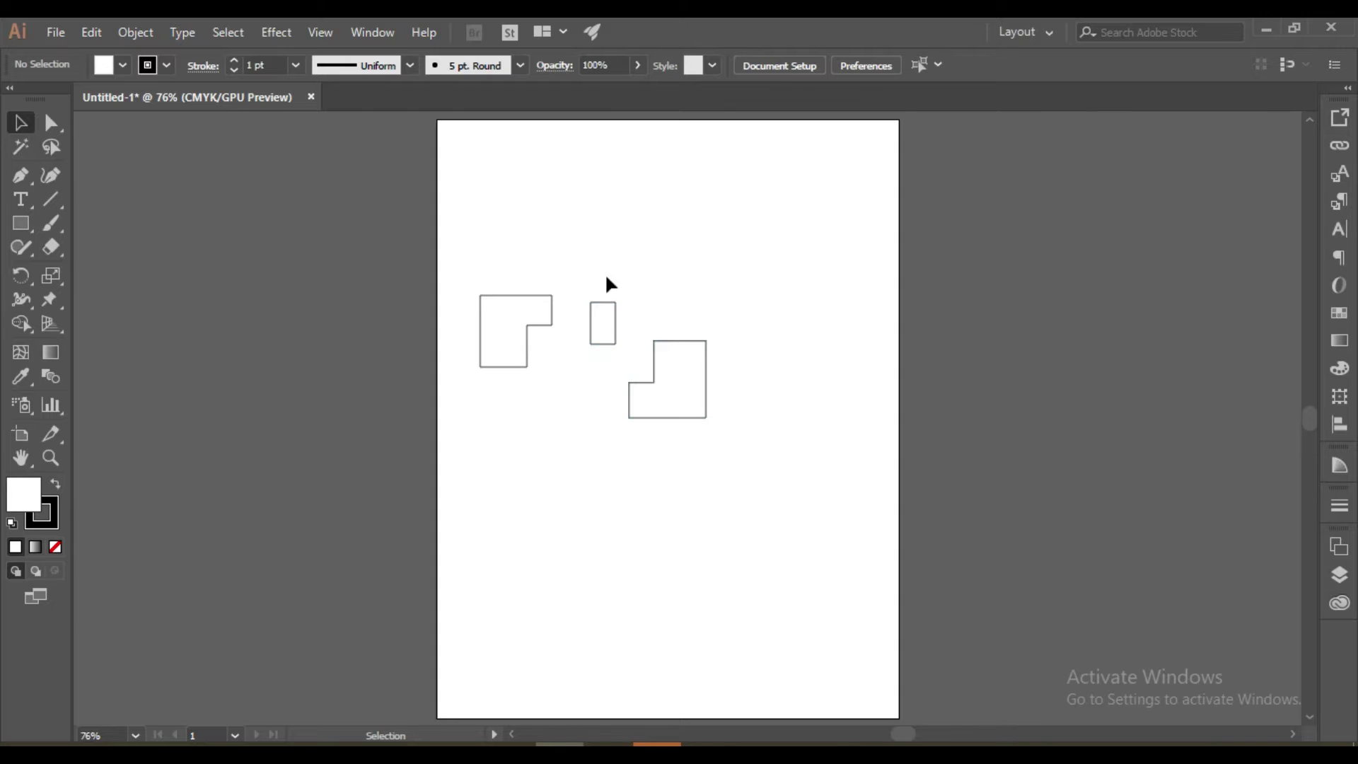
{"action": "left_click_drag", "start_coordinate": [573, 283], "coordinate": [623, 374]}
{"action": "left_click_drag", "start_coordinate": [611, 317], "coordinate": [727, 283]}
{"action": "left_click", "coordinate": [828, 287]}
{"action": "left_click_drag", "start_coordinate": [640, 247], "coordinate": [821, 346]}
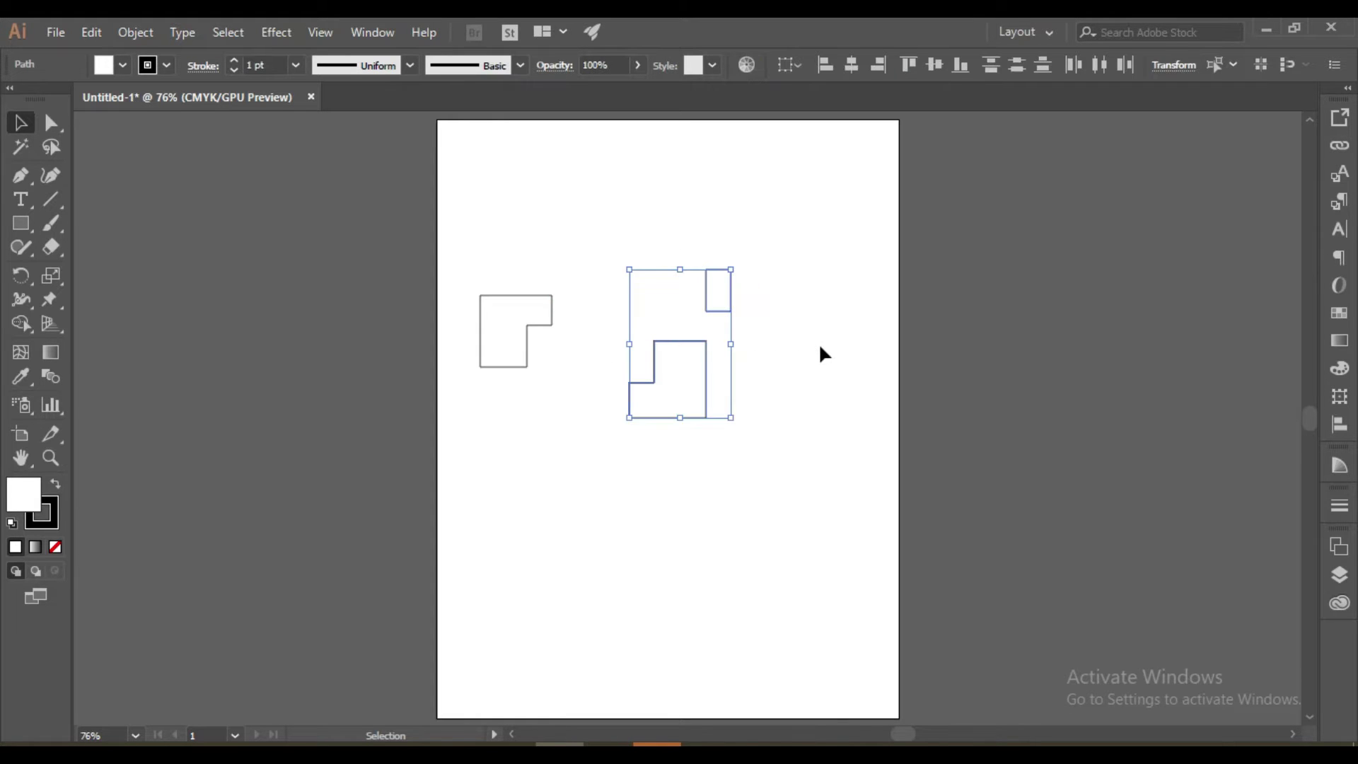
Step: Undo the piece moves and the Shape Builder split to restore the two original overlapping squares
{"action": "key", "text": "ctrl+z"}
{"action": "key", "text": "ctrl+z"}
{"action": "key", "text": "ctrl+z"}
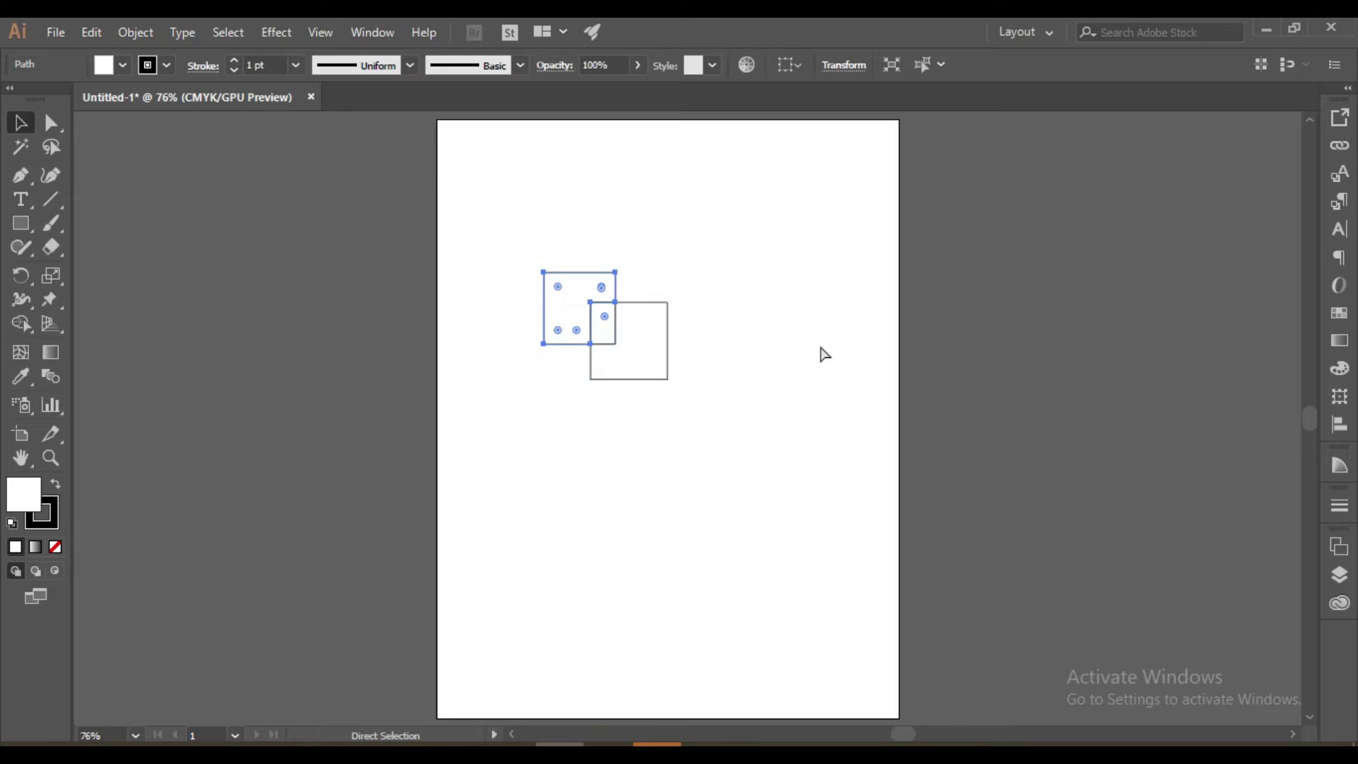
{"action": "left_click", "coordinate": [819, 345]}
{"action": "key", "text": "ctrl+z"}
{"action": "key", "text": "ctrl+z"}
{"action": "left_click", "coordinate": [605, 514]}
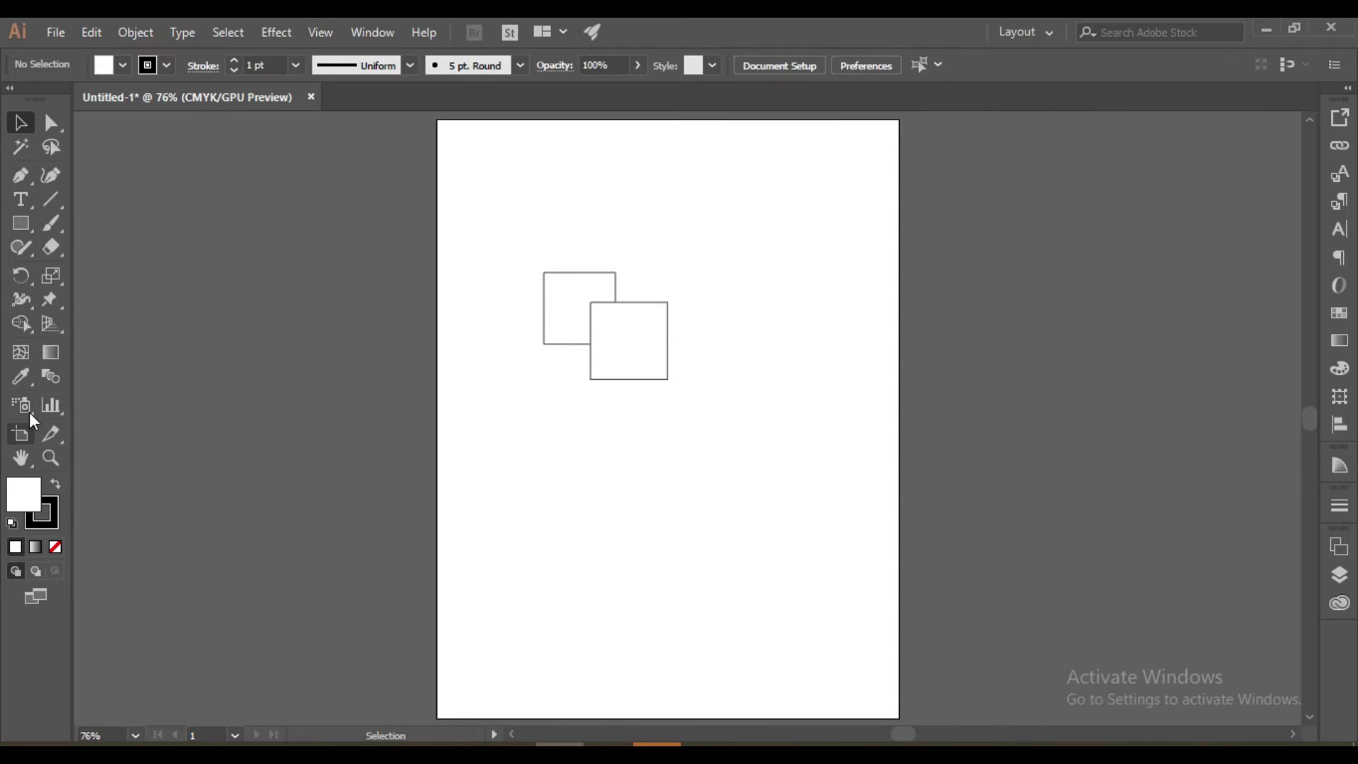
Step: Select both squares and remove their overlap with the Shape Builder tool in erase mode
{"action": "left_click", "coordinate": [21, 323]}
{"action": "key", "text": "alt"}
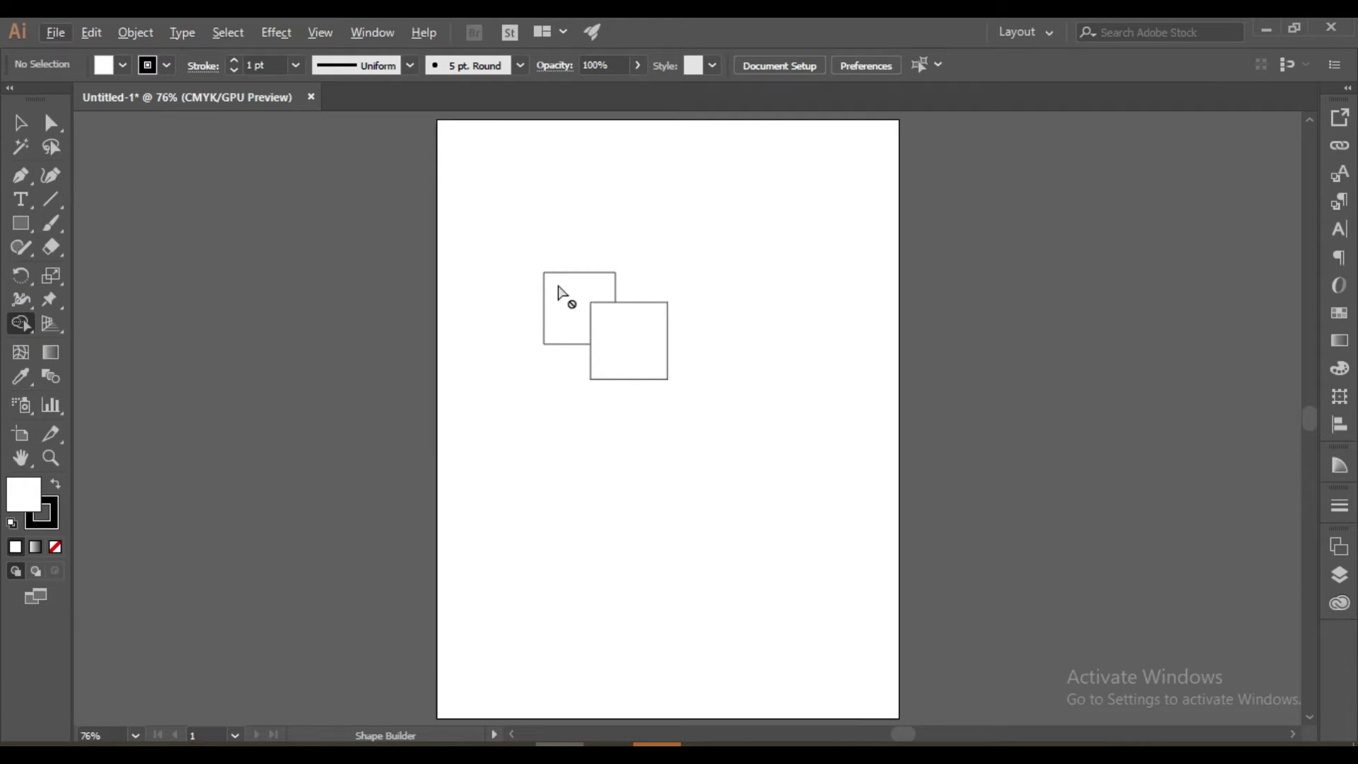
{"action": "left_click_drag", "start_coordinate": [494, 255], "coordinate": [645, 383]}
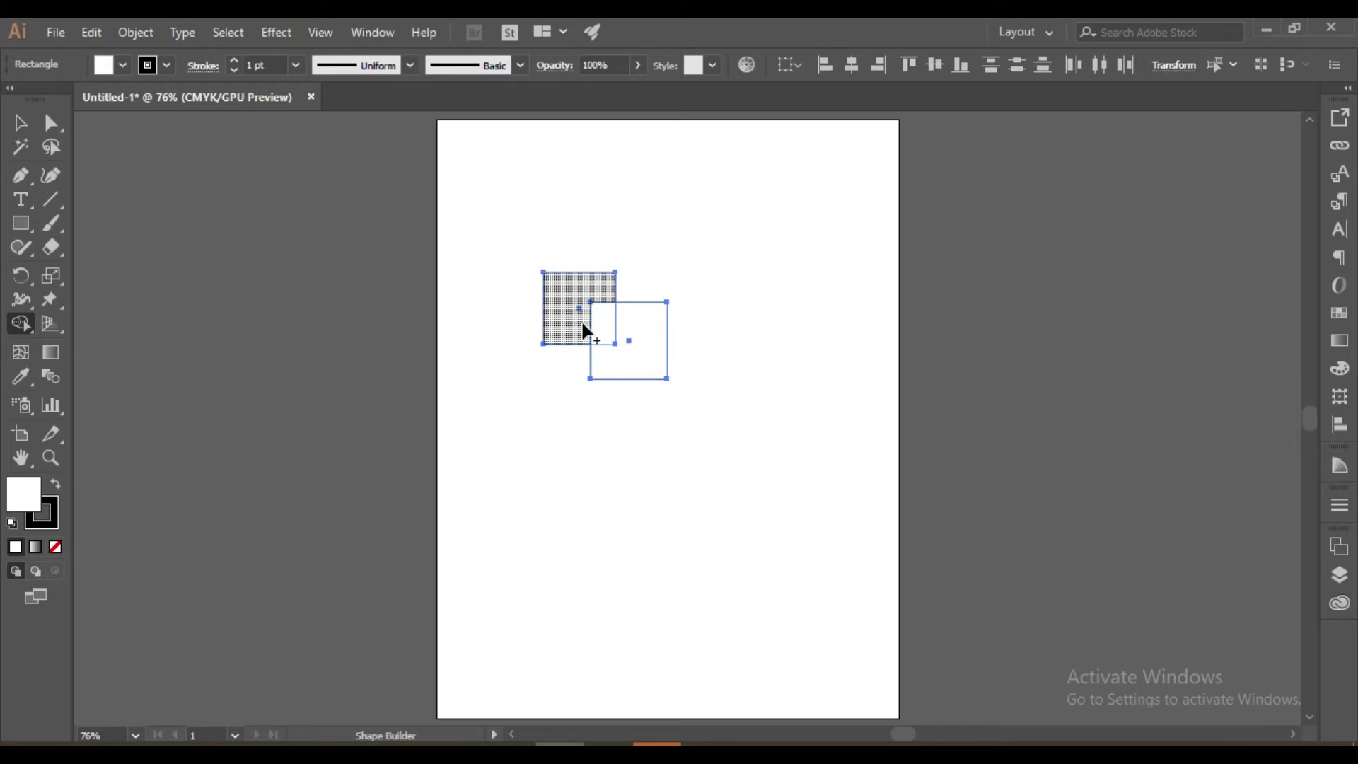
{"action": "key", "text": "alt"}
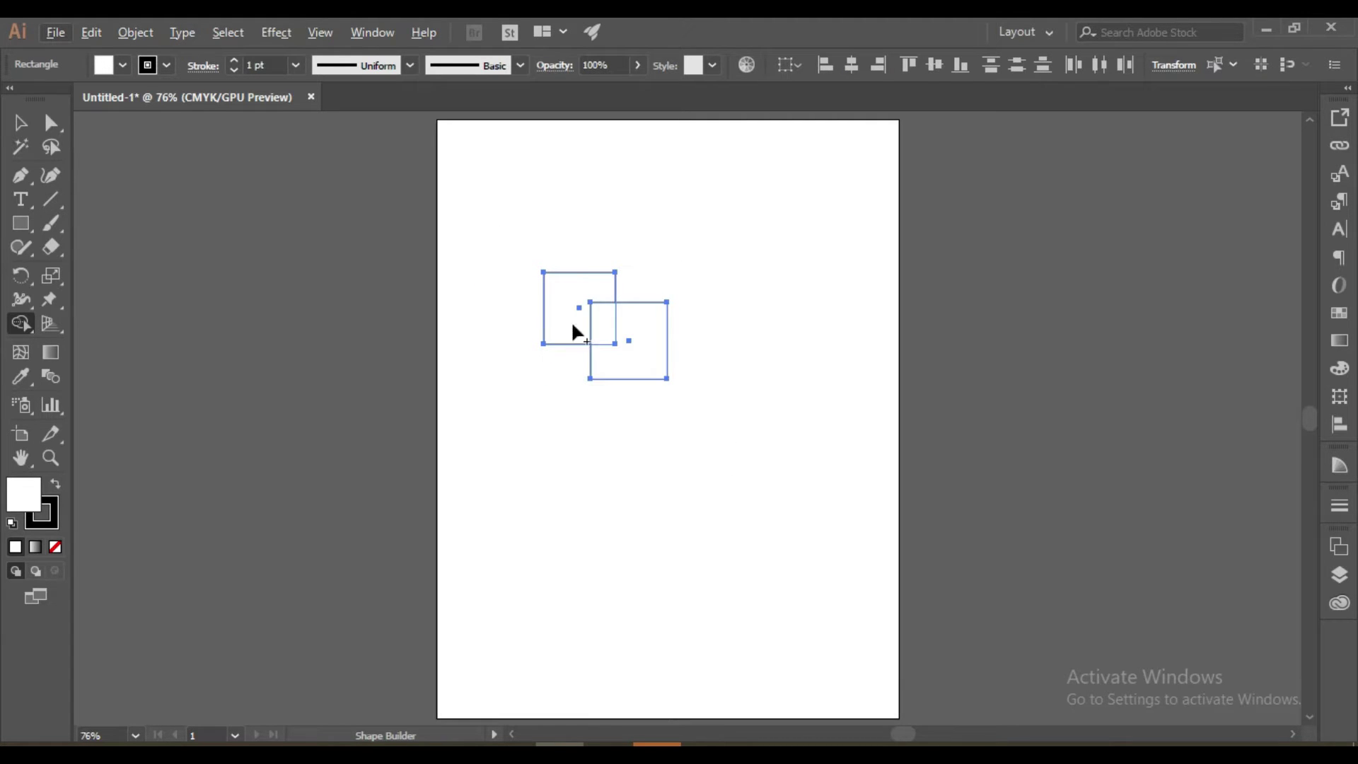
{"action": "key", "text": "alt"}
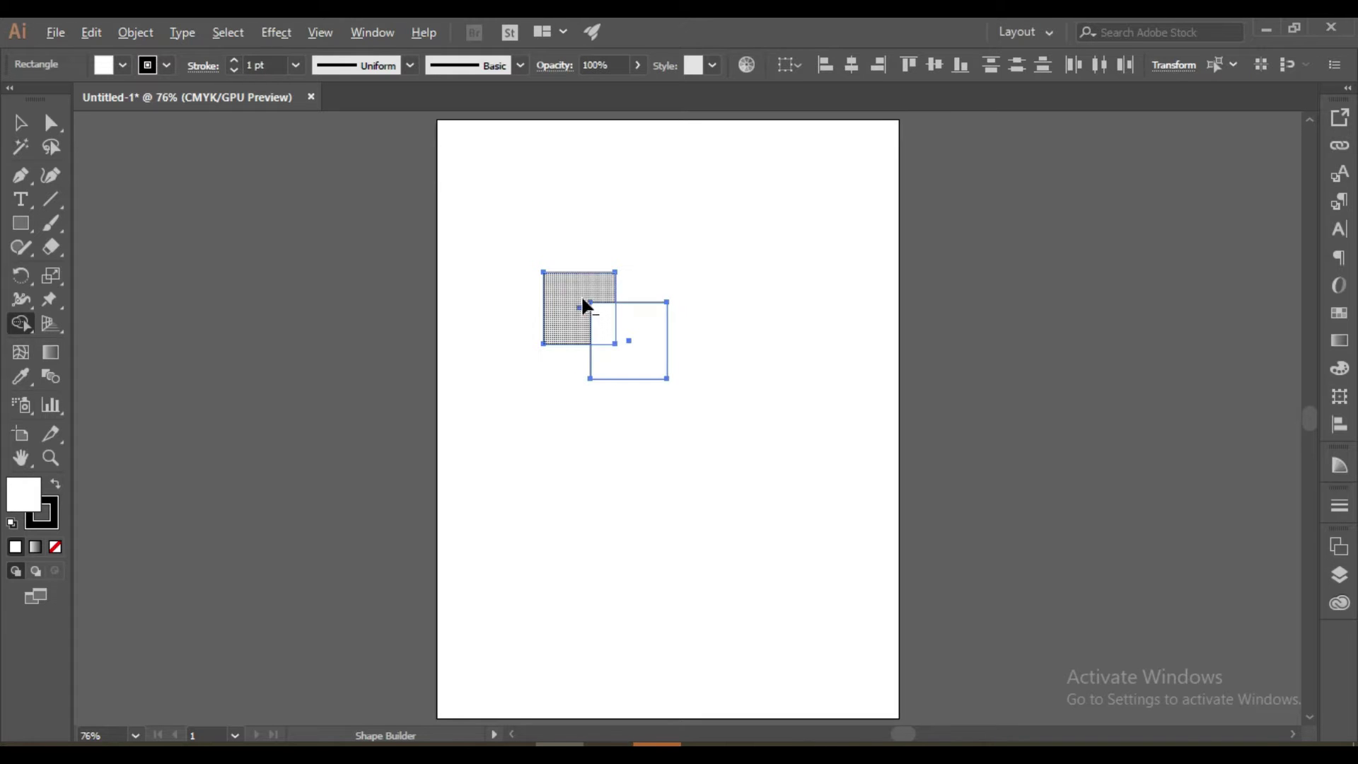
{"action": "left_click", "coordinate": [610, 327]}
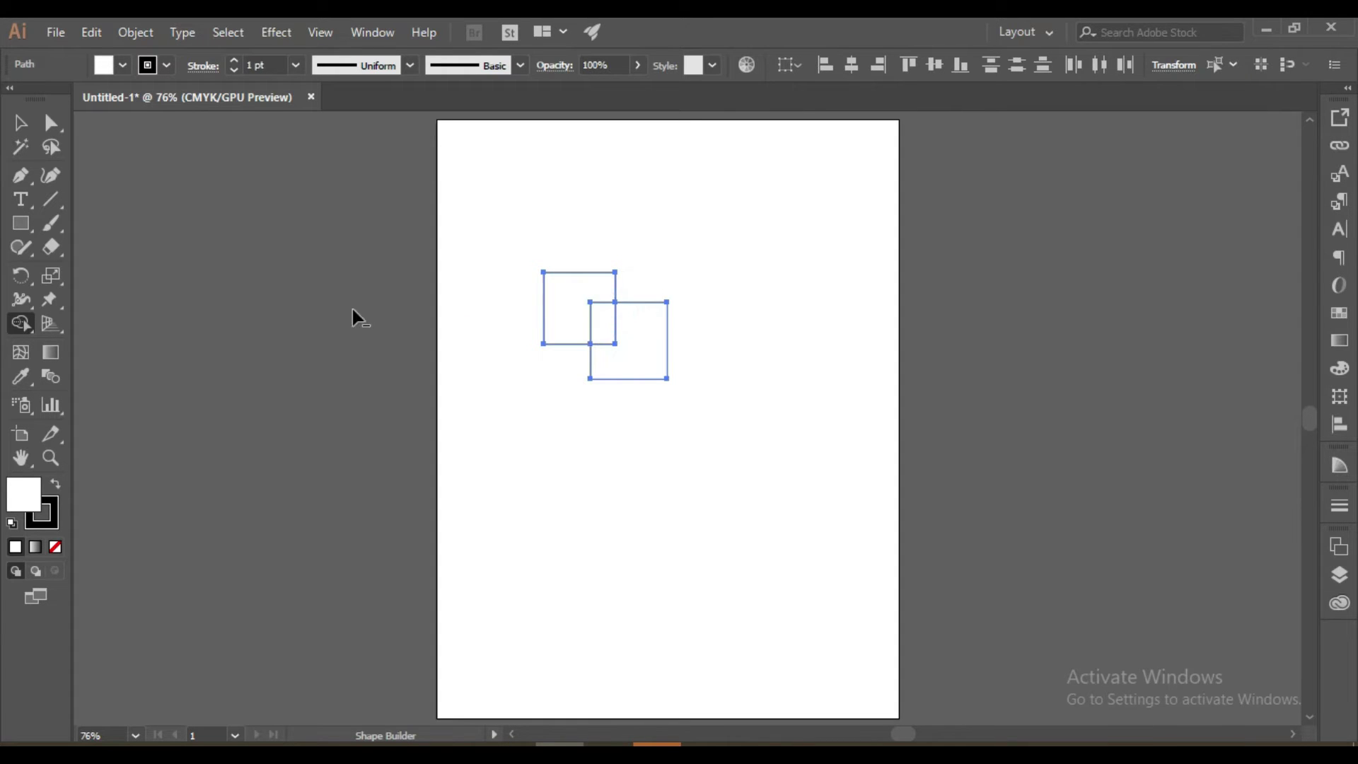
Step: Move the two remaining L-shaped pieces apart, the lower one down to the right and the upper one to the left
{"action": "left_click", "coordinate": [21, 125]}
{"action": "left_click", "coordinate": [686, 554]}
{"action": "left_click", "coordinate": [655, 374]}
{"action": "left_click_drag", "start_coordinate": [626, 342], "coordinate": [674, 402]}
{"action": "left_click", "coordinate": [882, 497]}
{"action": "left_click_drag", "start_coordinate": [558, 291], "coordinate": [509, 301]}
{"action": "left_click", "coordinate": [520, 457]}
Step: Undo the moves and the overlap removal to return to the two whole squares
{"action": "key", "text": "ctrl+z"}
{"action": "key", "text": "ctrl+z"}
{"action": "key", "text": "ctrl+z"}
{"action": "key", "text": "ctrl+z"}
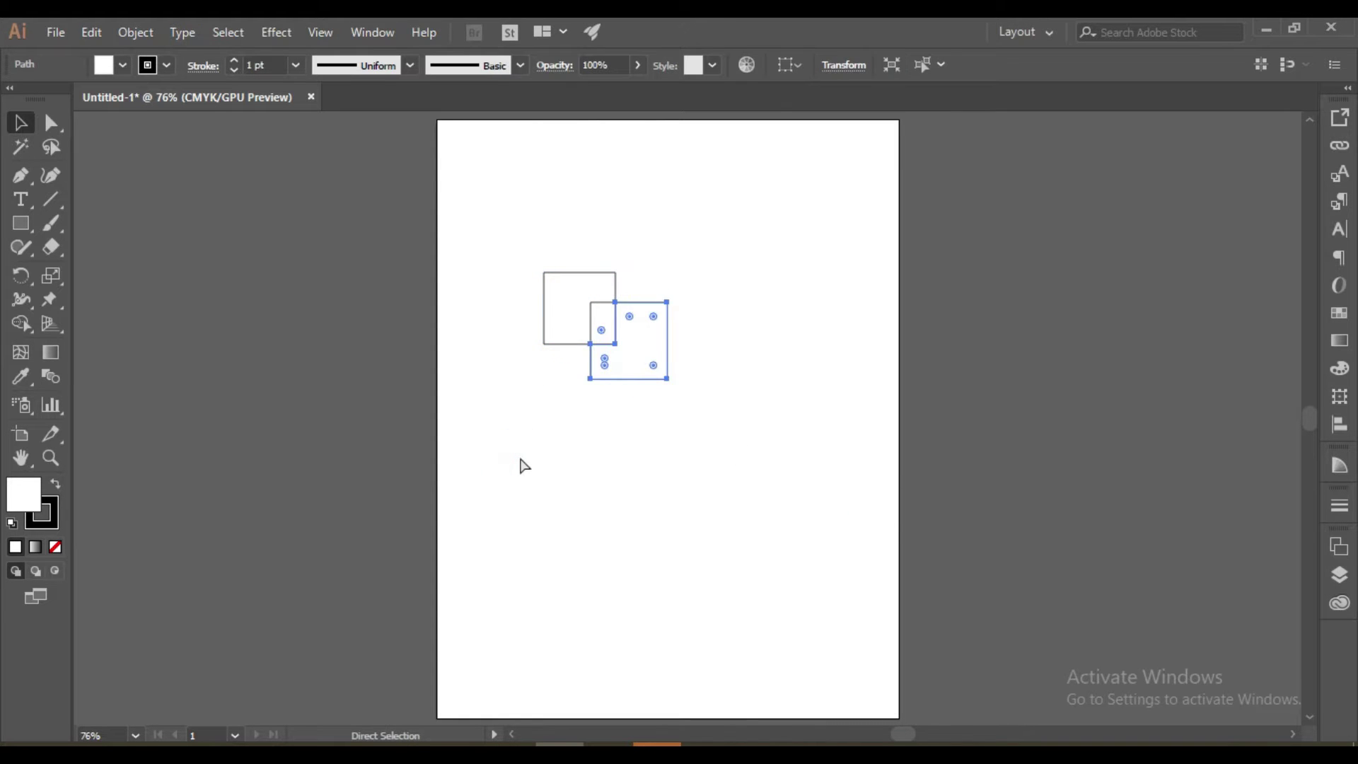
{"action": "left_click", "coordinate": [625, 490]}
Step: Select both squares and erase their non-overlapping parts with the Shape Builder tool, keeping only the shared rectangle
{"action": "left_click_drag", "start_coordinate": [469, 243], "coordinate": [791, 466]}
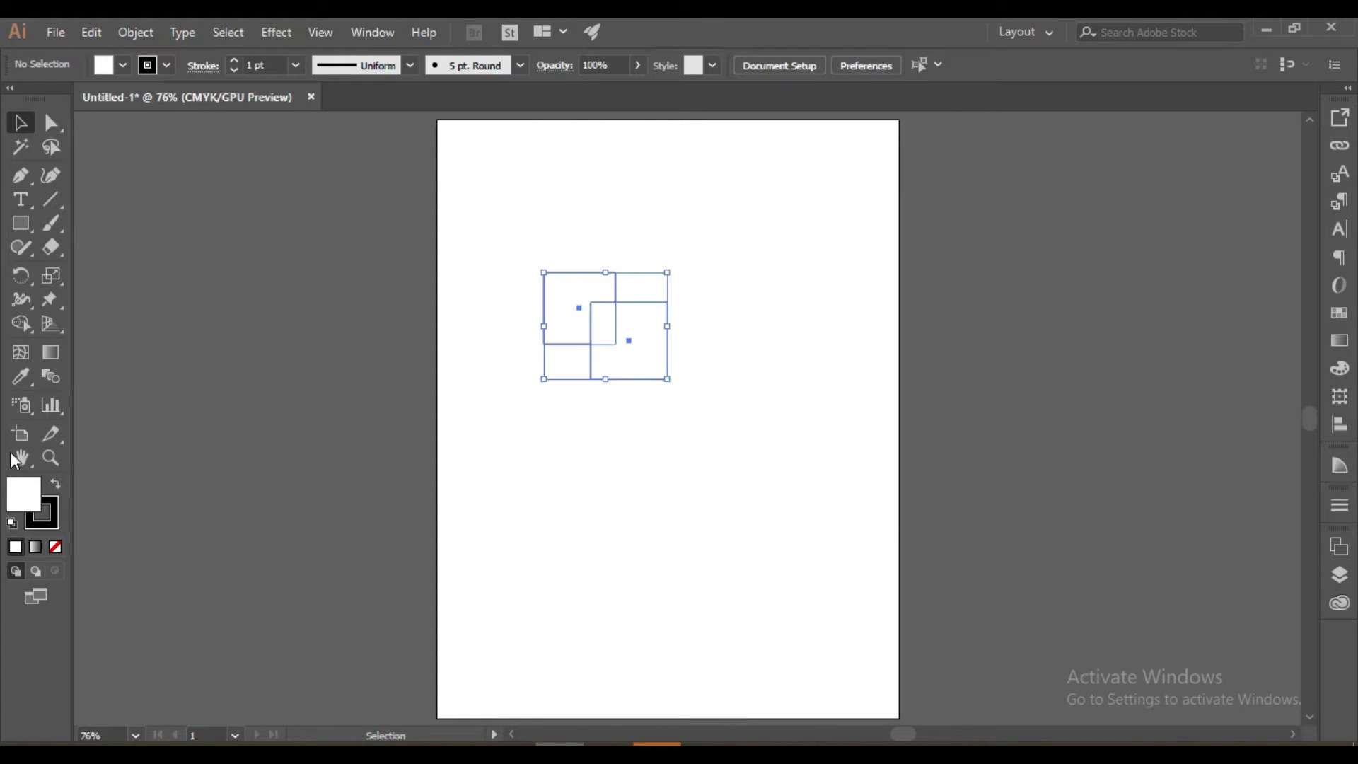
{"action": "left_click", "coordinate": [21, 323]}
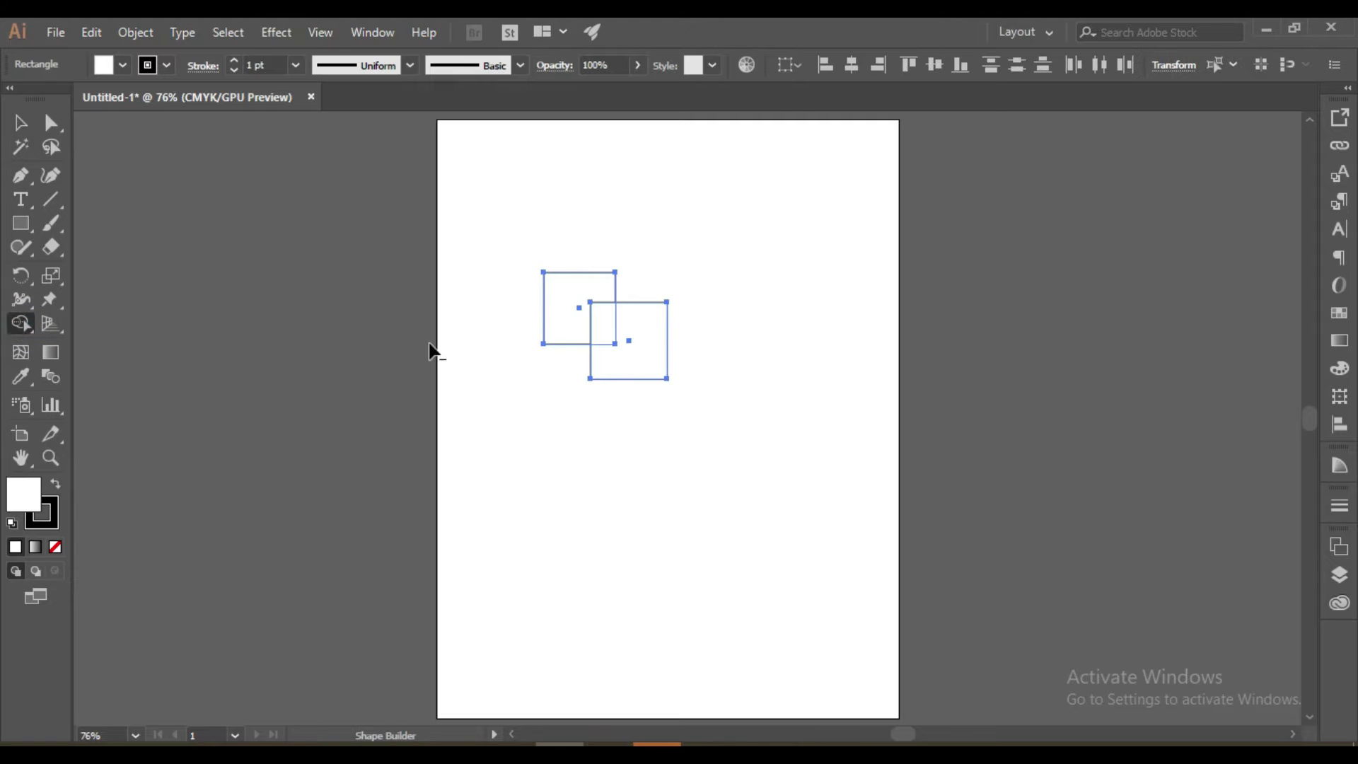
{"action": "left_click", "coordinate": [626, 340], "text": "alt"}
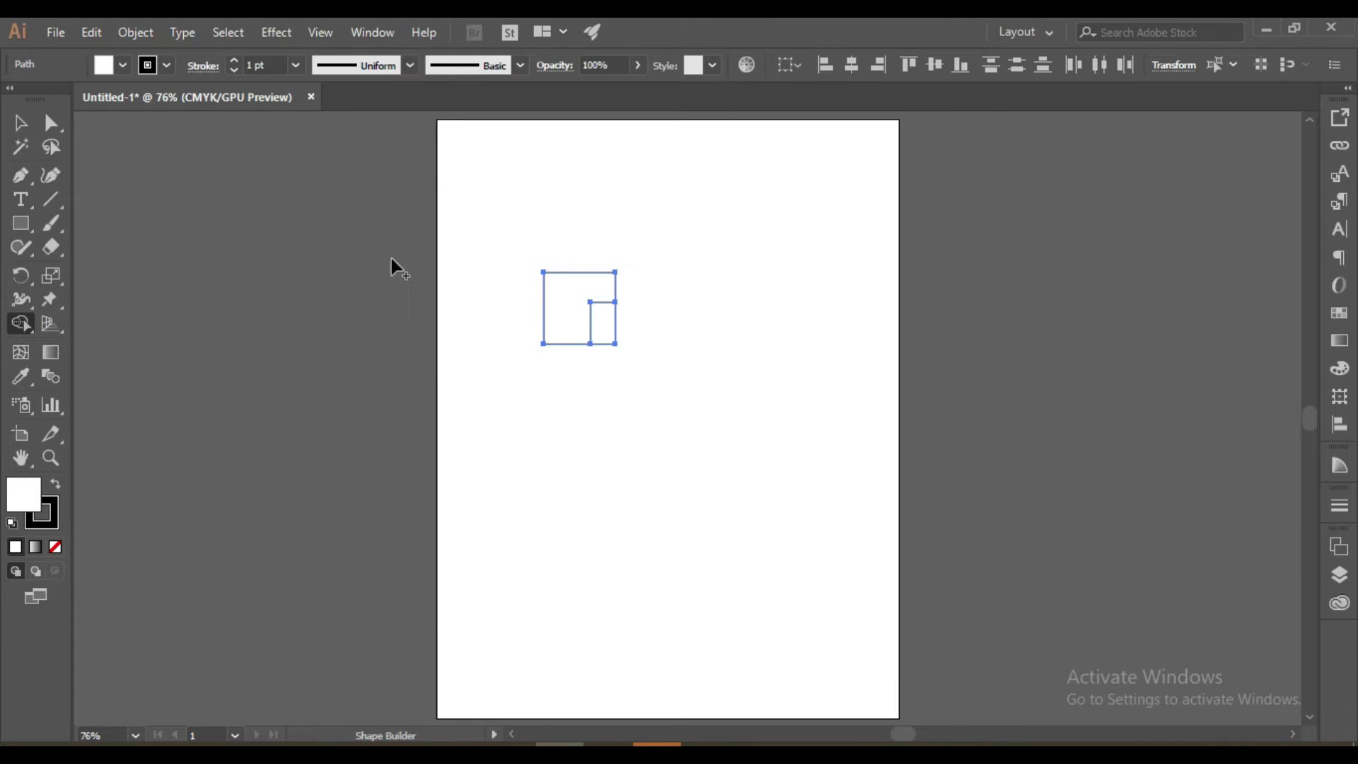
{"action": "left_click", "coordinate": [574, 289], "text": "alt"}
{"action": "left_click", "coordinate": [20, 124]}
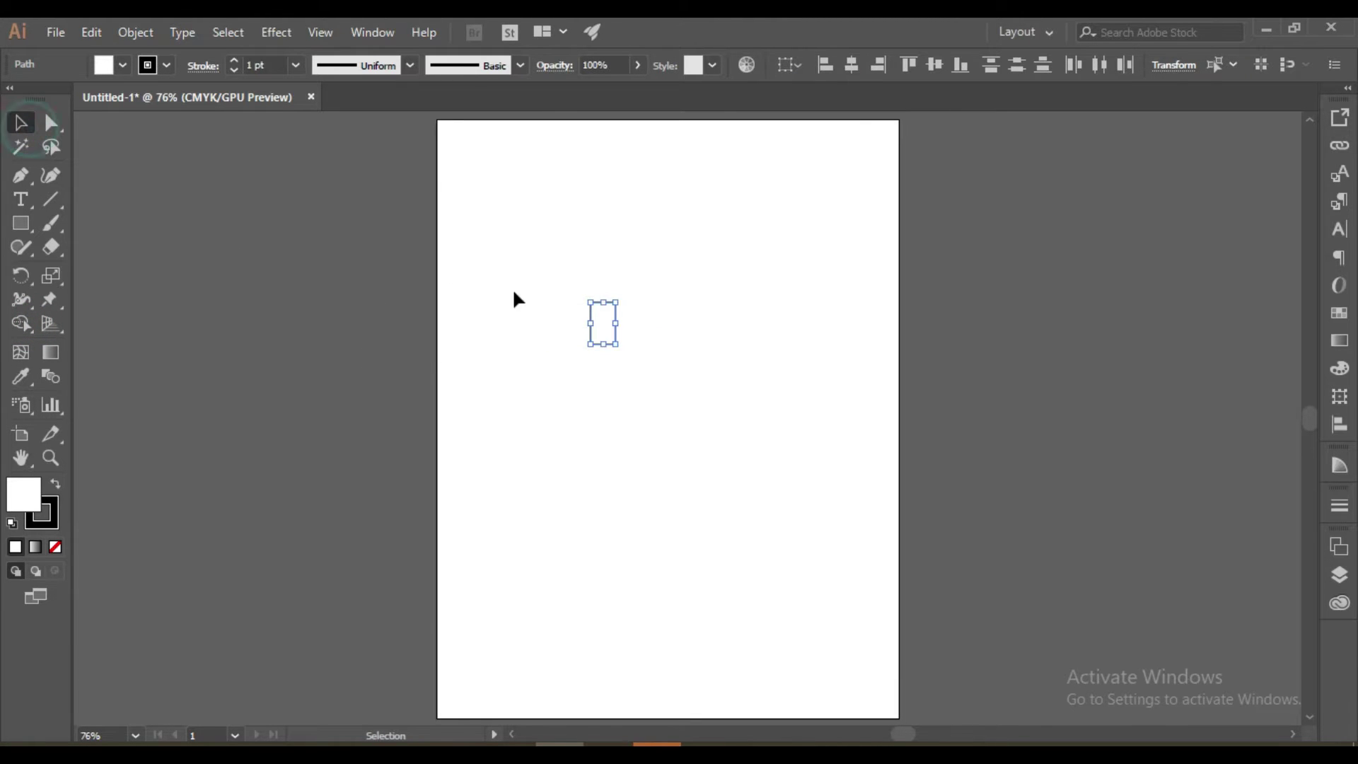
{"action": "left_click", "coordinate": [517, 293]}
{"action": "left_click", "coordinate": [628, 323]}
{"action": "left_click_drag", "start_coordinate": [490, 244], "coordinate": [747, 401]}
Step: Undo both Shape Builder erasures to bring back the parts outside the shared rectangle
{"action": "key", "text": "ctrl+z"}
{"action": "key", "text": "ctrl+z"}
{"action": "left_click", "coordinate": [727, 389]}
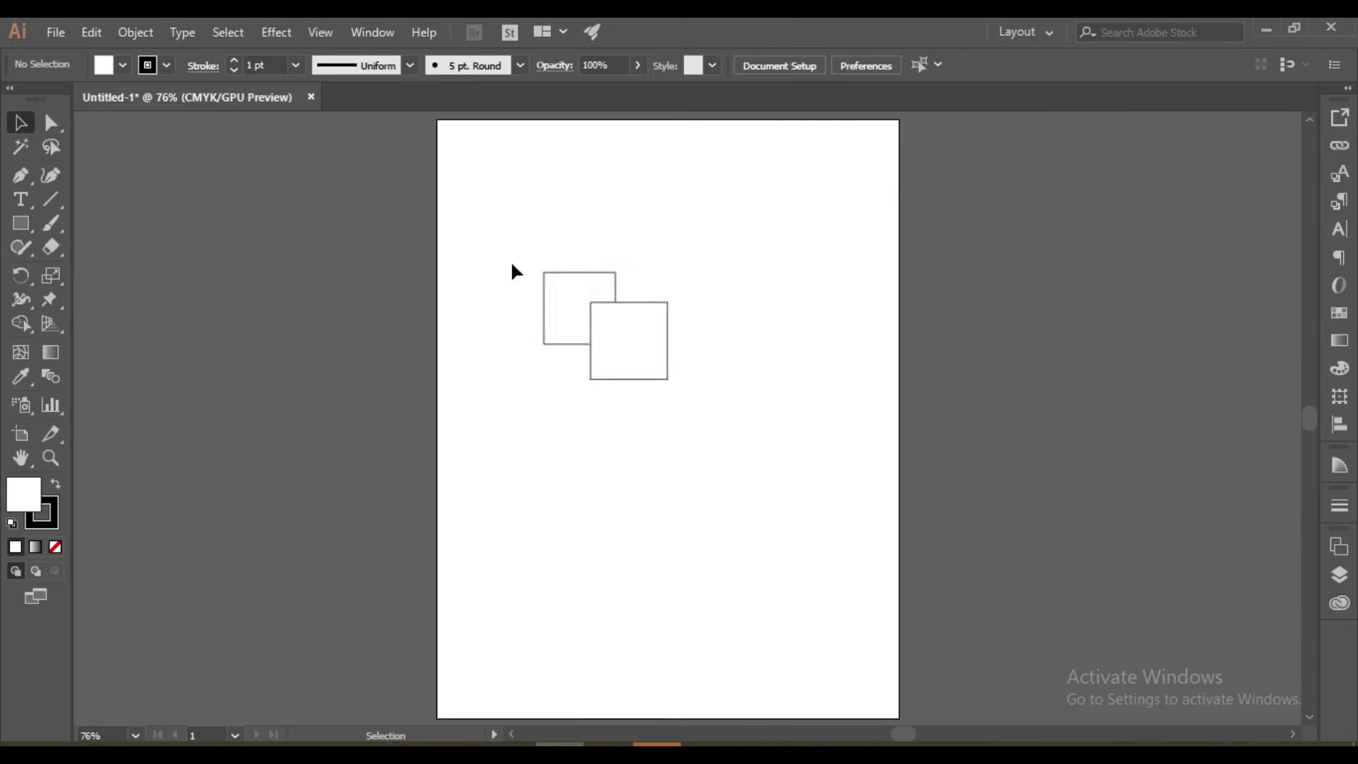
Step: Delete both overlapping squares and draw one larger square on the left of the artboard's upper half
{"action": "left_click_drag", "start_coordinate": [513, 270], "coordinate": [683, 419]}
{"action": "key", "text": "Delete"}
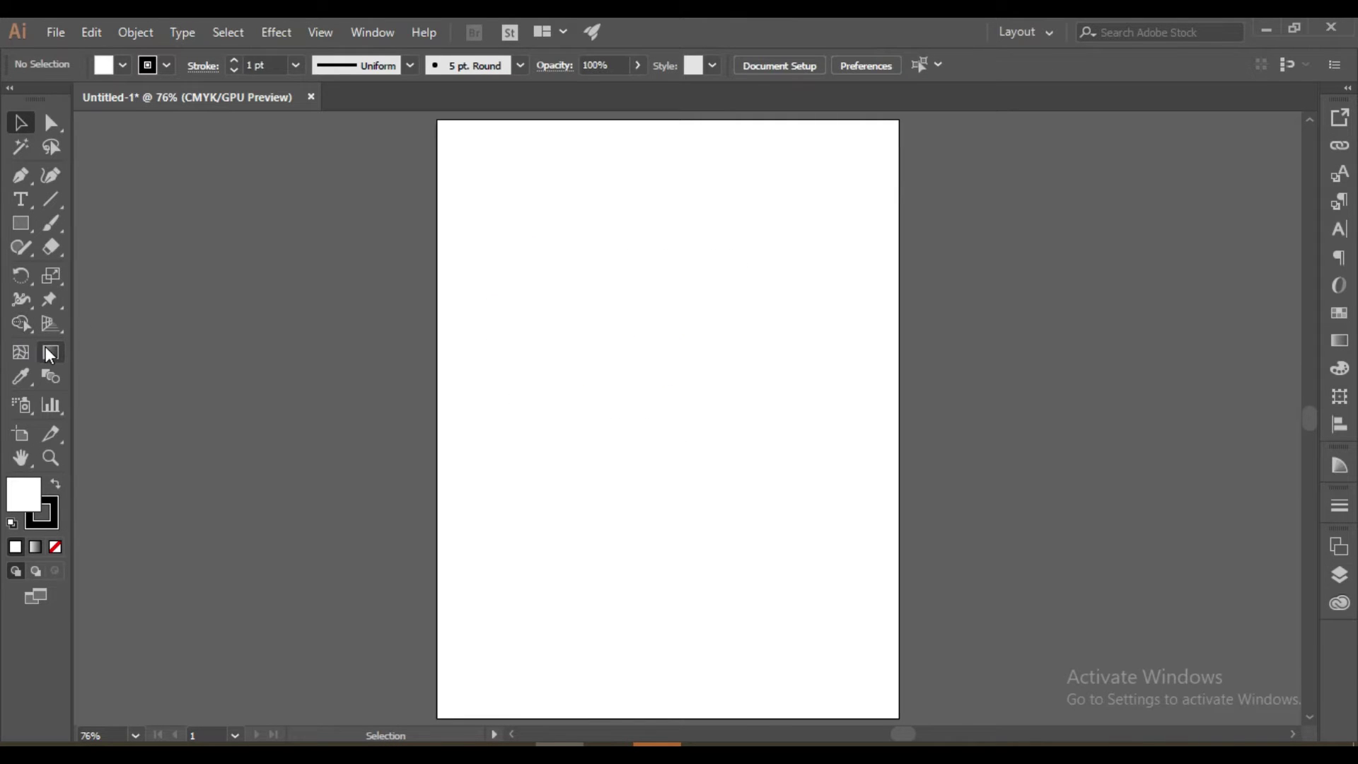
{"action": "left_click", "coordinate": [20, 224]}
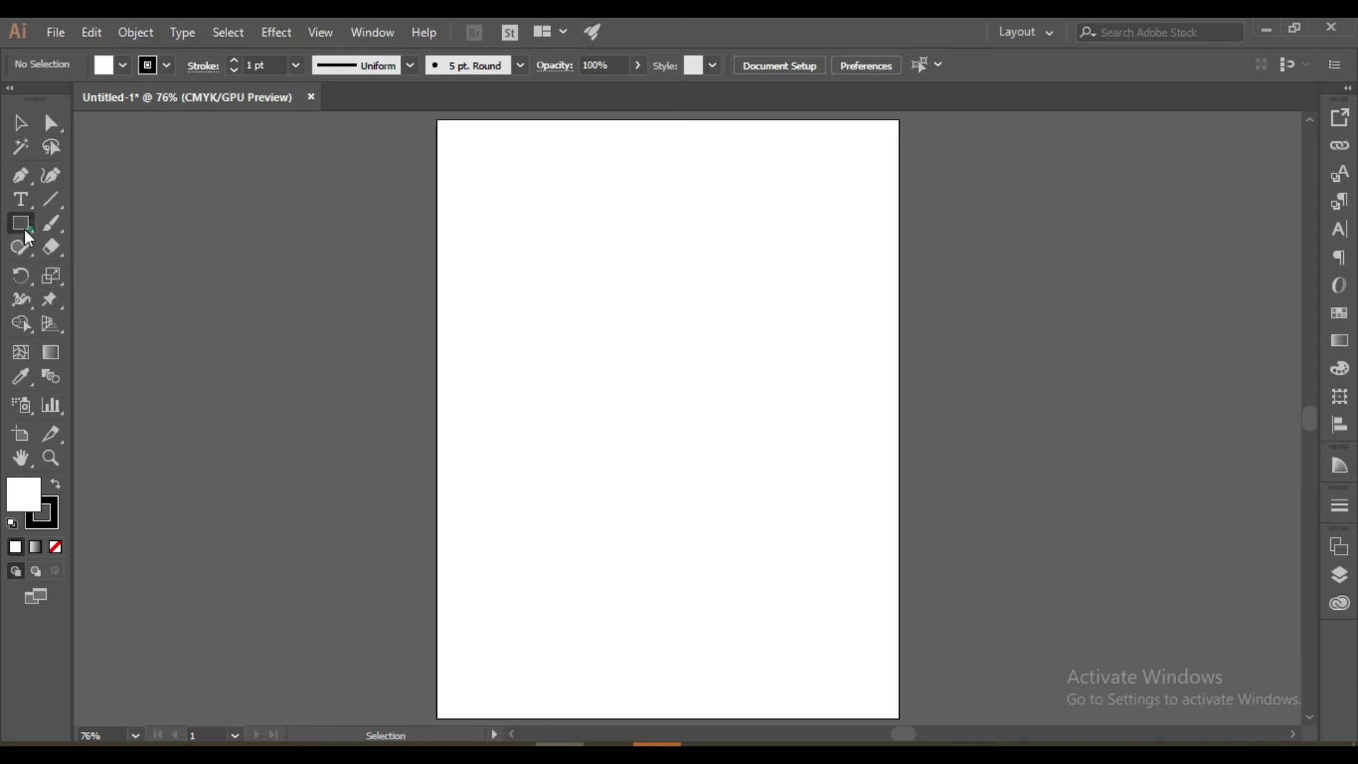
{"action": "left_click_drag", "start_coordinate": [504, 278], "coordinate": [633, 406]}
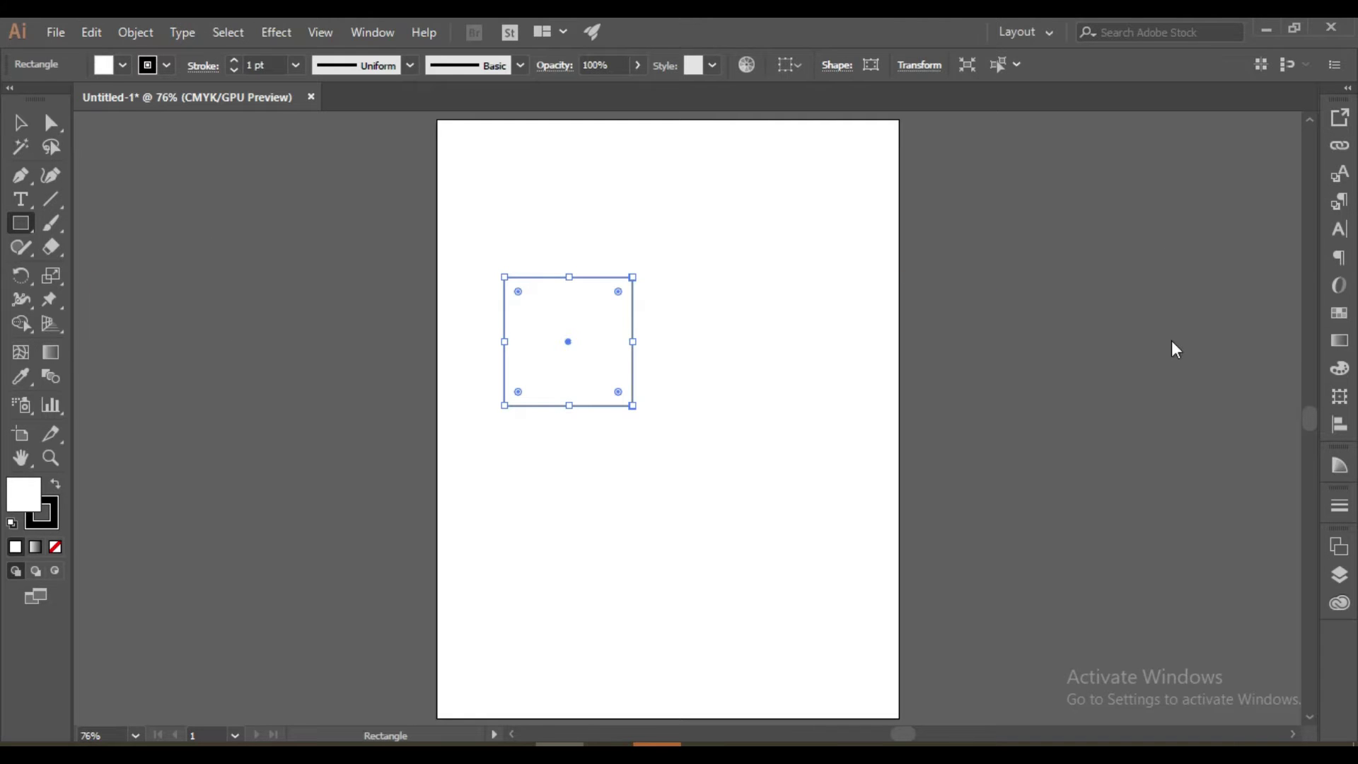
Step: Float the Swatches panel on the empty canvas to the left of the artboard and collapse the remaining open panels
{"action": "left_click", "coordinate": [1348, 90]}
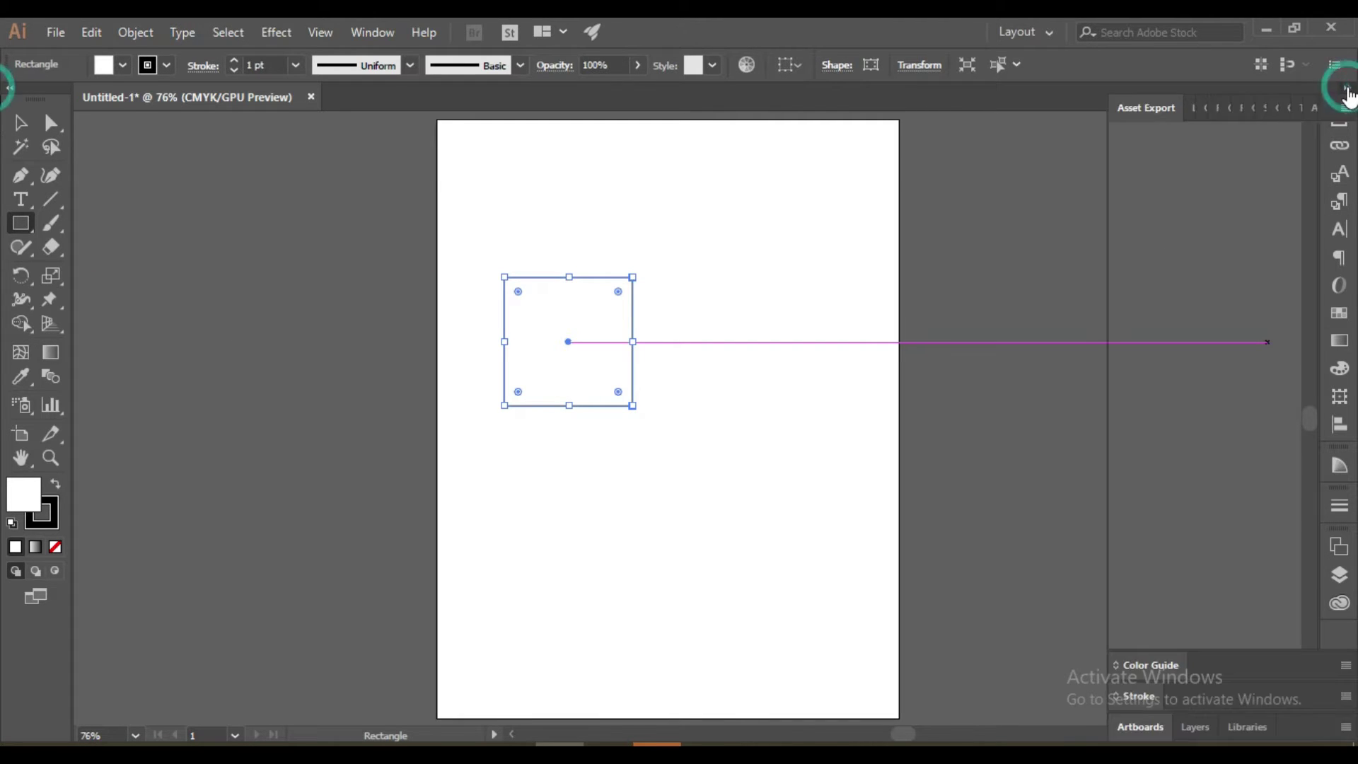
{"action": "left_click", "coordinate": [1348, 91]}
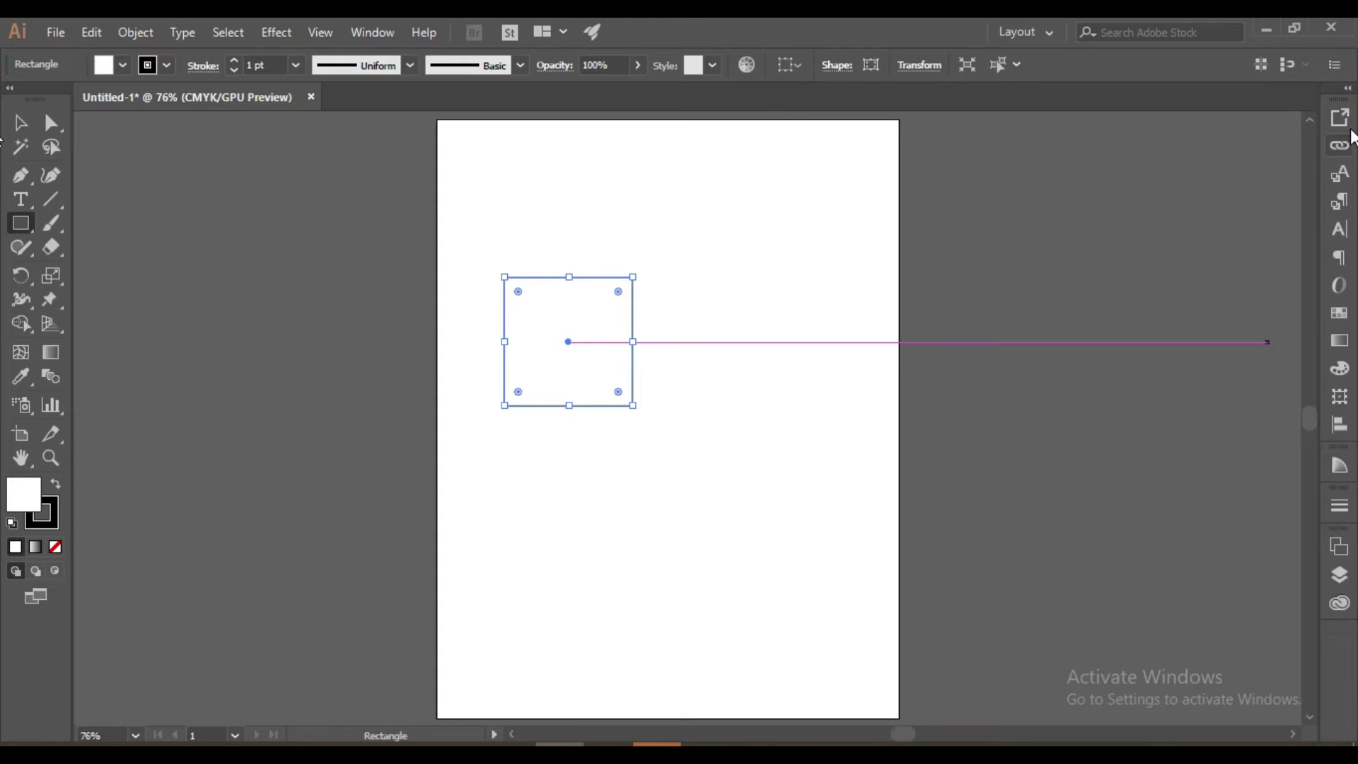
{"action": "left_click", "coordinate": [1339, 368]}
{"action": "left_click", "coordinate": [1338, 341]}
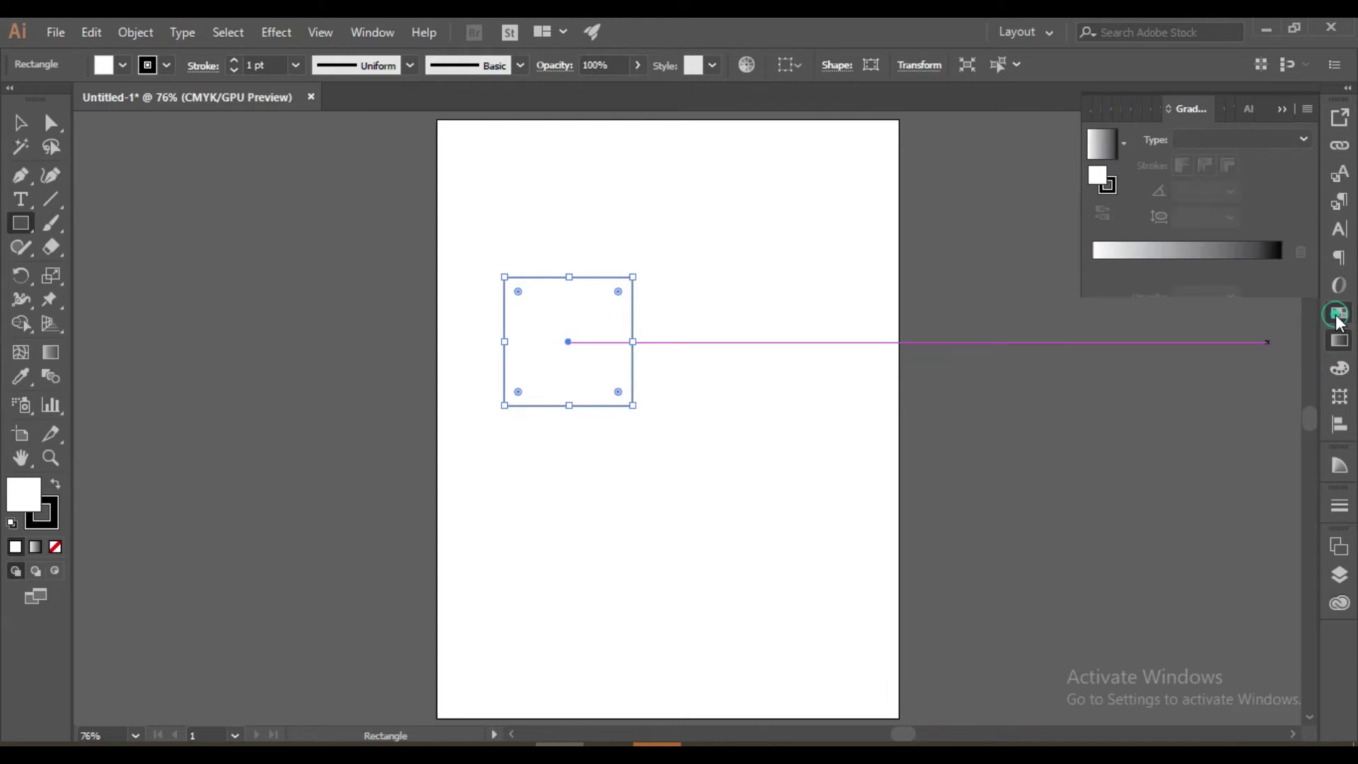
{"action": "left_click_drag", "start_coordinate": [1184, 105], "coordinate": [171, 229]}
{"action": "left_click", "coordinate": [1281, 108]}
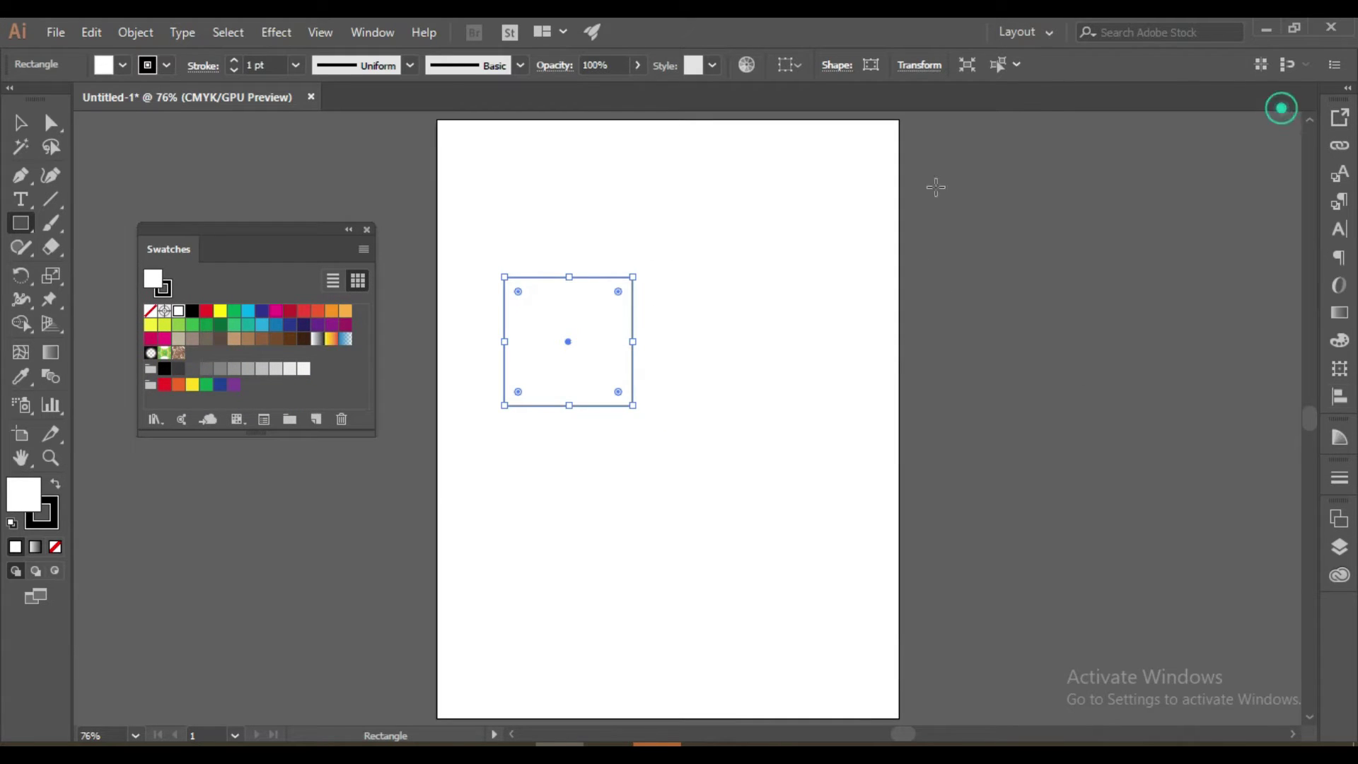
Step: Fill the square with the white-to-black gradient swatch and run the gradient diagonally from its upper-right to its lower-left corner
{"action": "left_click", "coordinate": [317, 339]}
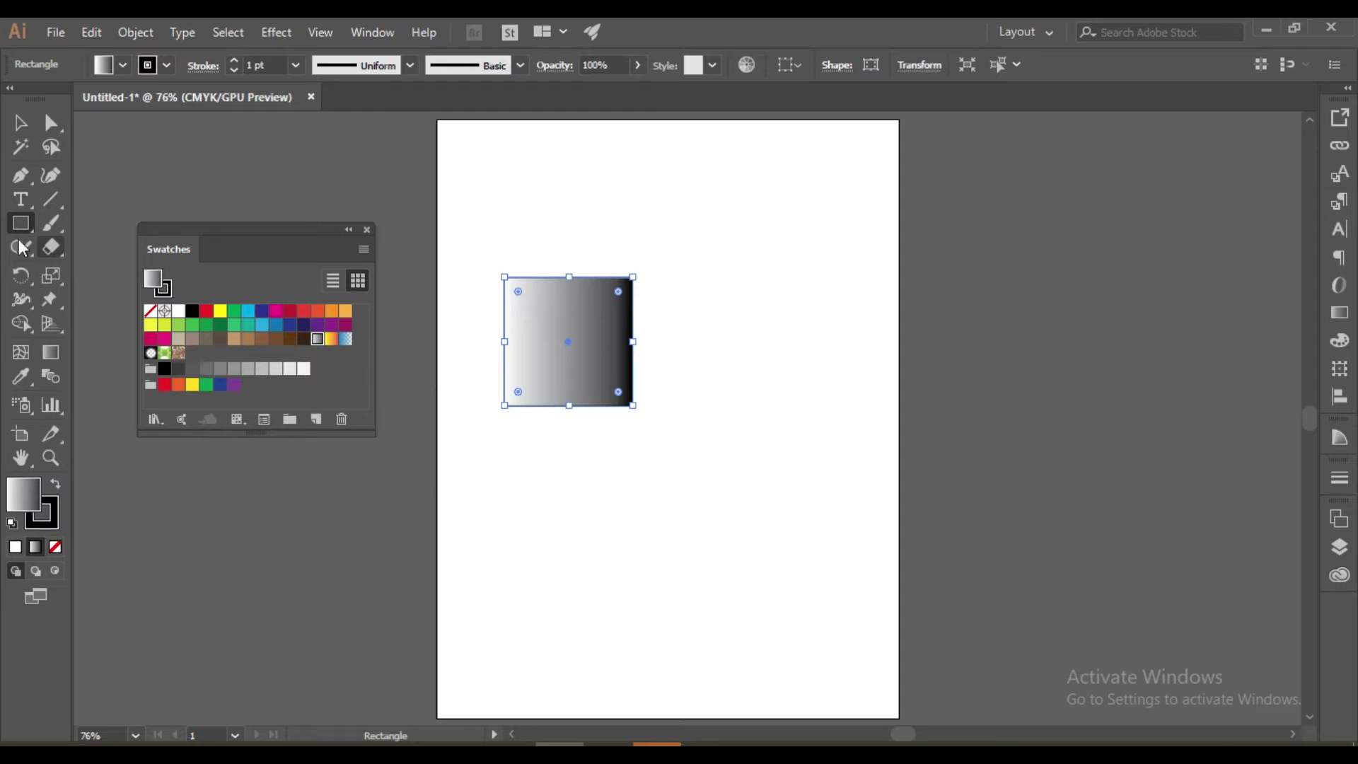
{"action": "left_click", "coordinate": [49, 351]}
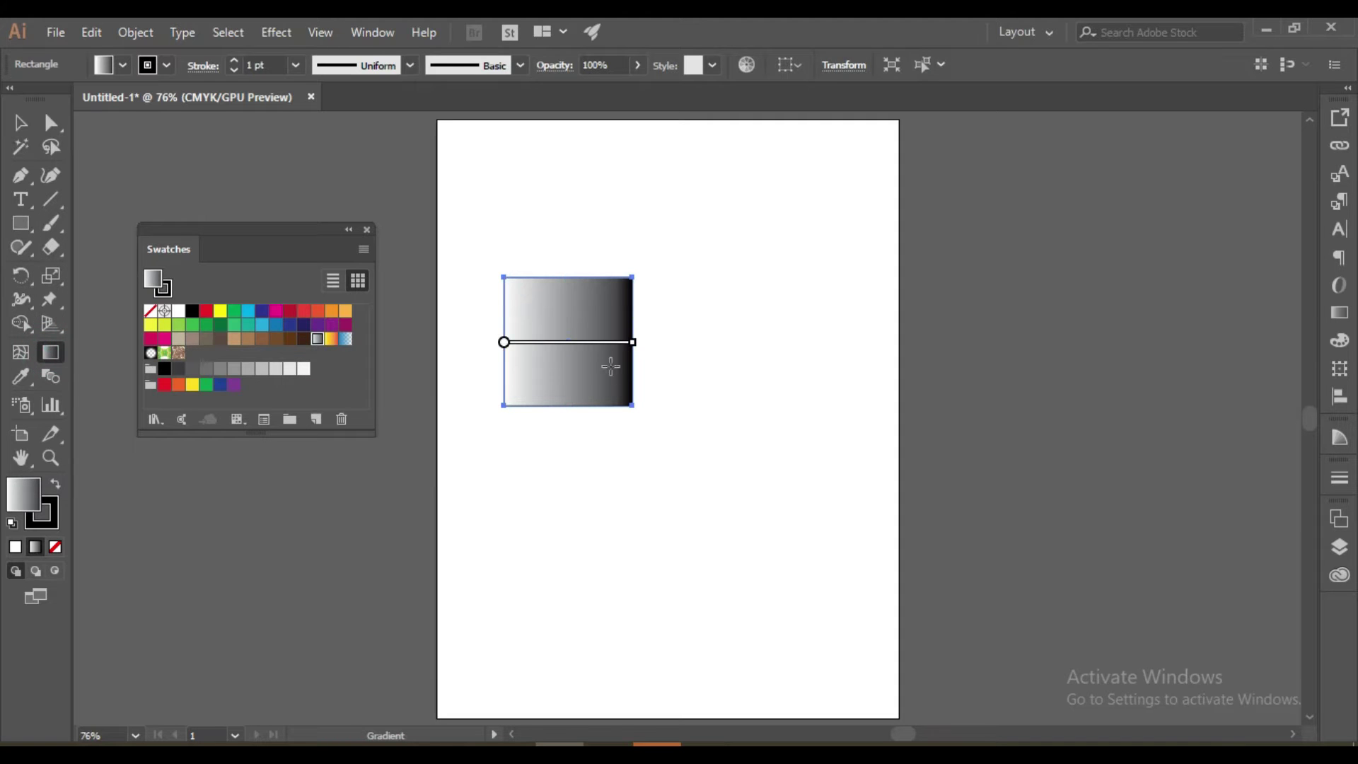
{"action": "mouse_move", "coordinate": [519, 344]}
{"action": "mouse_move", "coordinate": [626, 286]}
{"action": "left_mouse_down"}
{"action": "mouse_move", "coordinate": [579, 330]}
{"action": "mouse_move", "coordinate": [780, 341]}
{"action": "mouse_move", "coordinate": [613, 264]}
{"action": "mouse_move", "coordinate": [626, 290]}
{"action": "mouse_move", "coordinate": [515, 396]}
{"action": "left_mouse_up"}
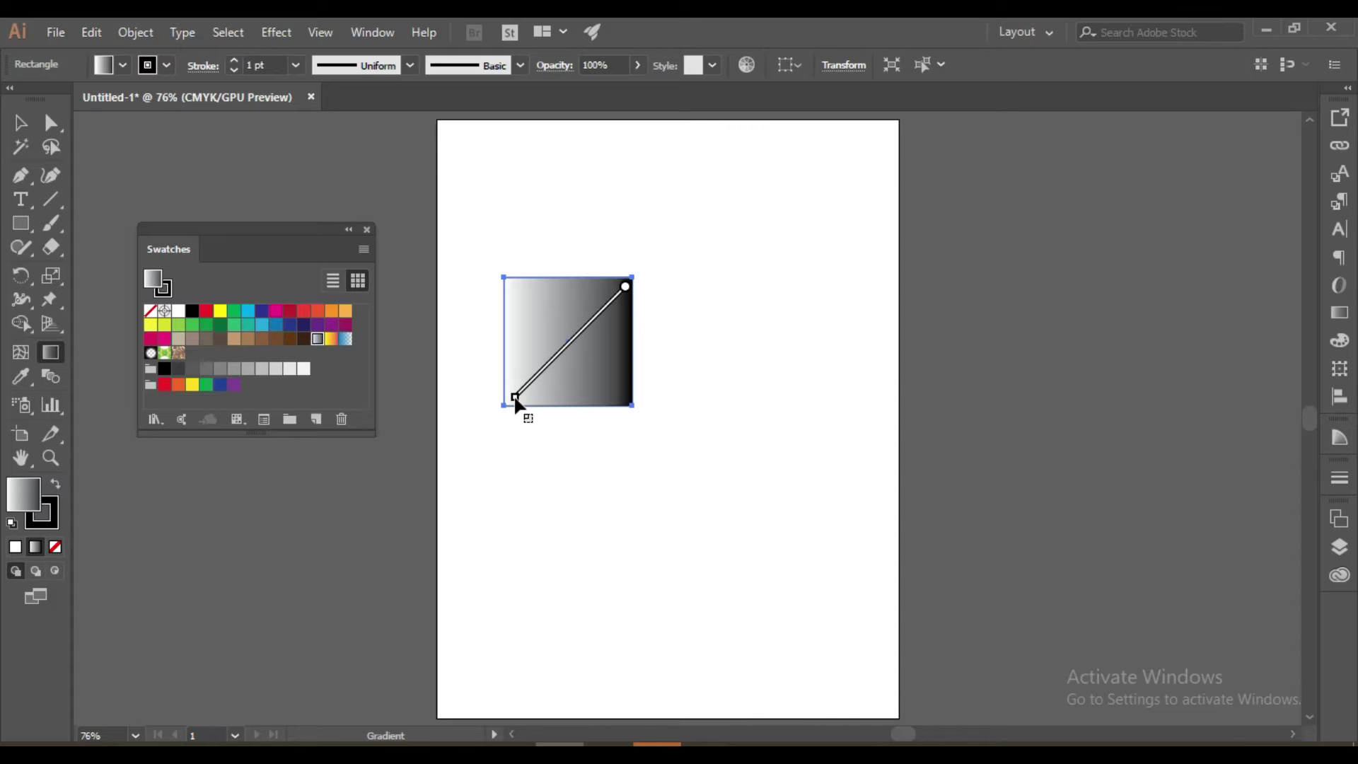
{"action": "mouse_move", "coordinate": [515, 399]}
{"action": "left_mouse_down"}
{"action": "mouse_move", "coordinate": [630, 288]}
{"action": "mouse_move", "coordinate": [606, 324]}
{"action": "mouse_move", "coordinate": [596, 308]}
{"action": "mouse_move", "coordinate": [527, 364]}
{"action": "mouse_move", "coordinate": [513, 395]}
{"action": "left_mouse_up"}
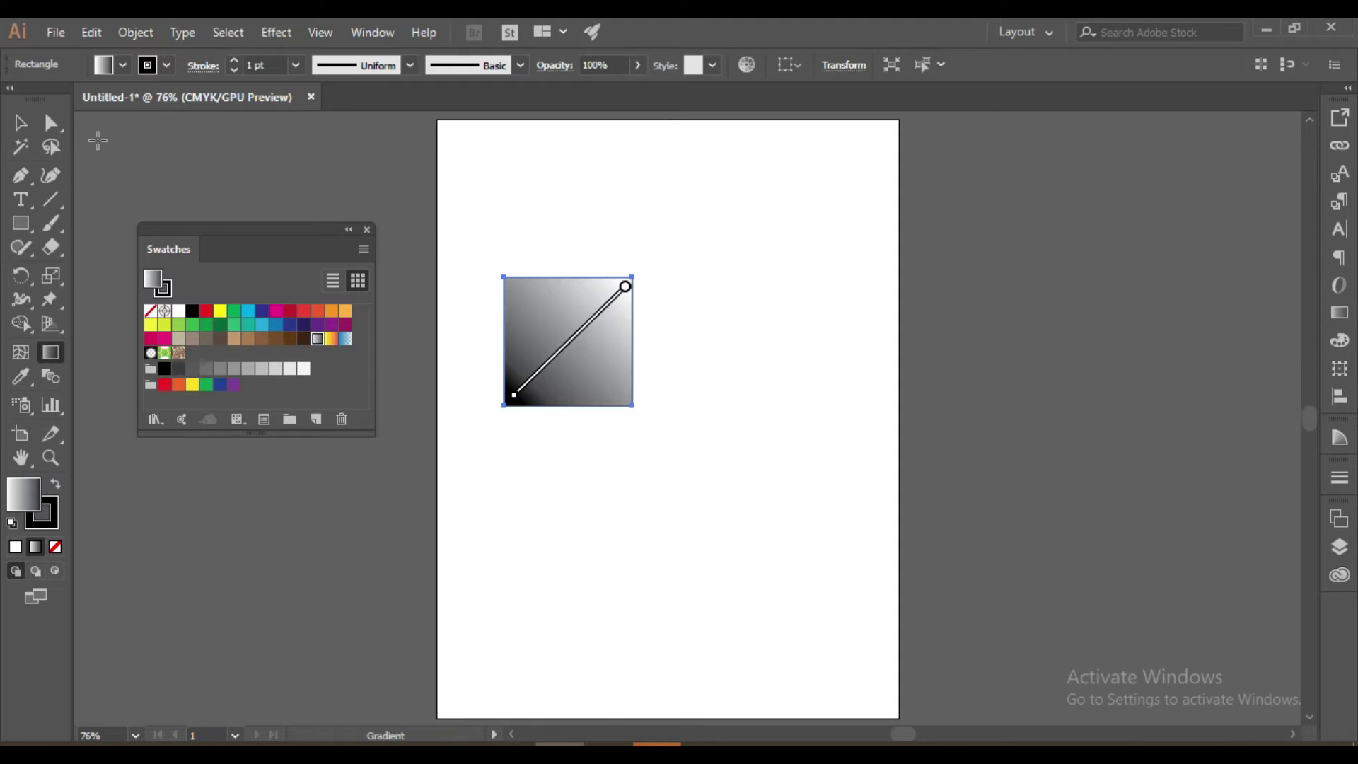
Step: Reselect the square and redirect its gradient diagonally from the upper-left to the lower-right corner with the Gradient tool
{"action": "left_click", "coordinate": [29, 125]}
{"action": "left_click", "coordinate": [839, 295]}
{"action": "left_click_drag", "start_coordinate": [486, 249], "coordinate": [626, 338]}
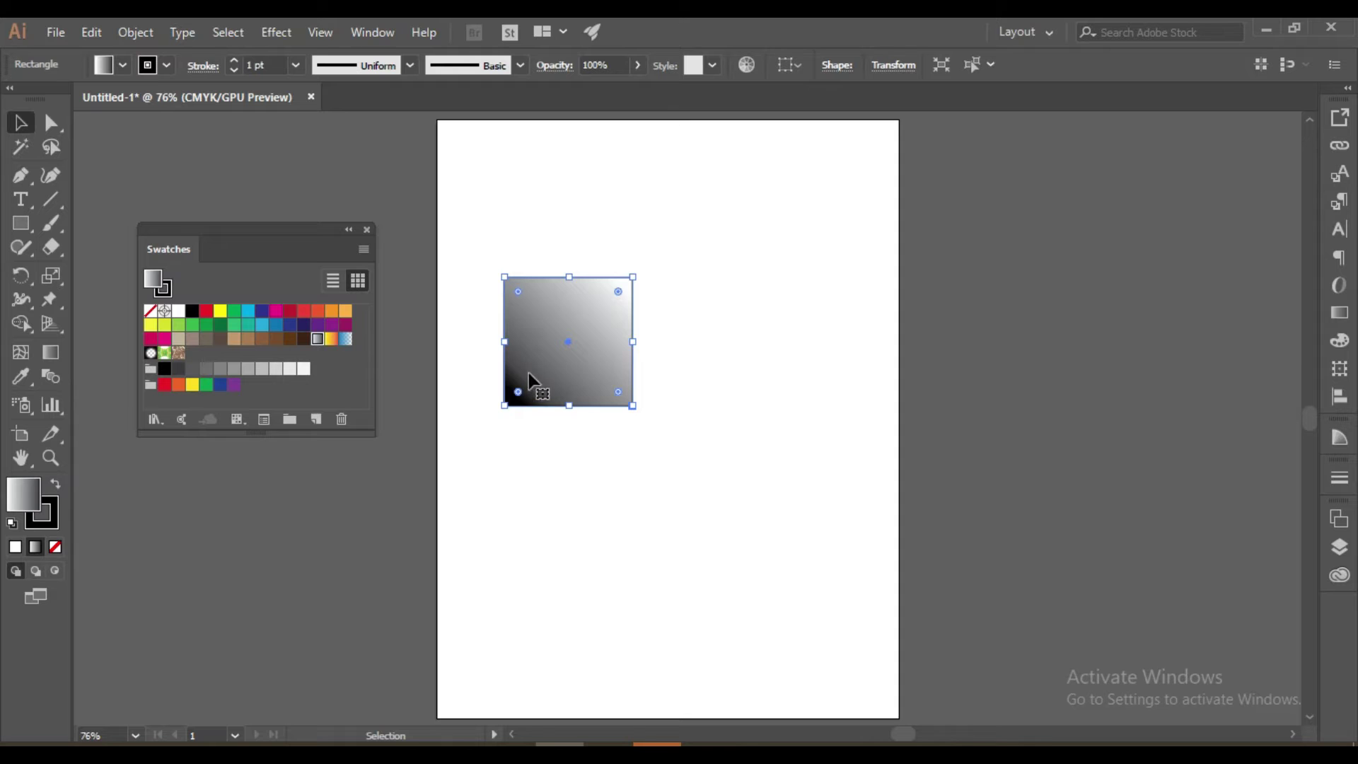
{"action": "left_click", "coordinate": [53, 348]}
{"action": "left_click_drag", "start_coordinate": [516, 286], "coordinate": [621, 394]}
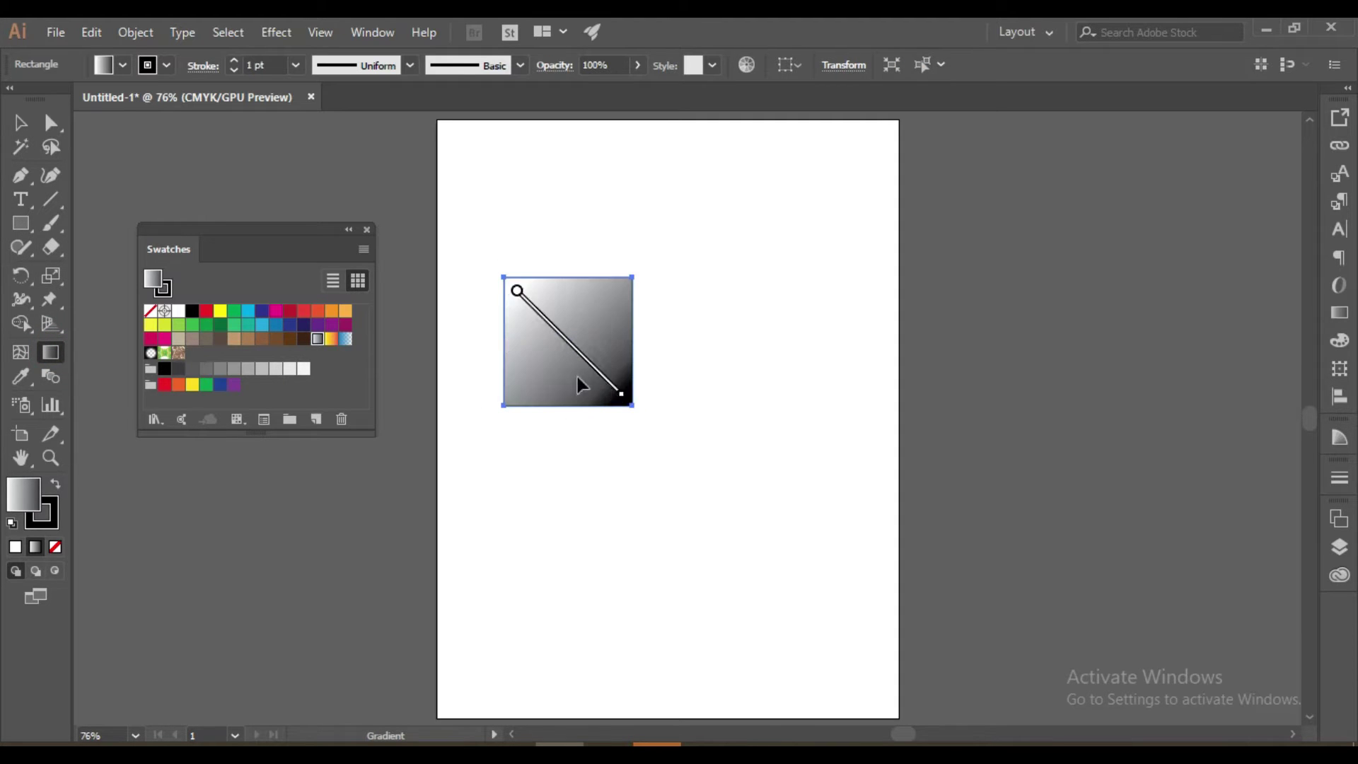
Step: Redirect the square's gradient several times, ending with a short run from the upper-right area to the centre
{"action": "left_click_drag", "start_coordinate": [606, 299], "coordinate": [543, 370]}
{"action": "left_click_drag", "start_coordinate": [528, 307], "coordinate": [602, 378]}
{"action": "left_click_drag", "start_coordinate": [604, 331], "coordinate": [561, 346]}
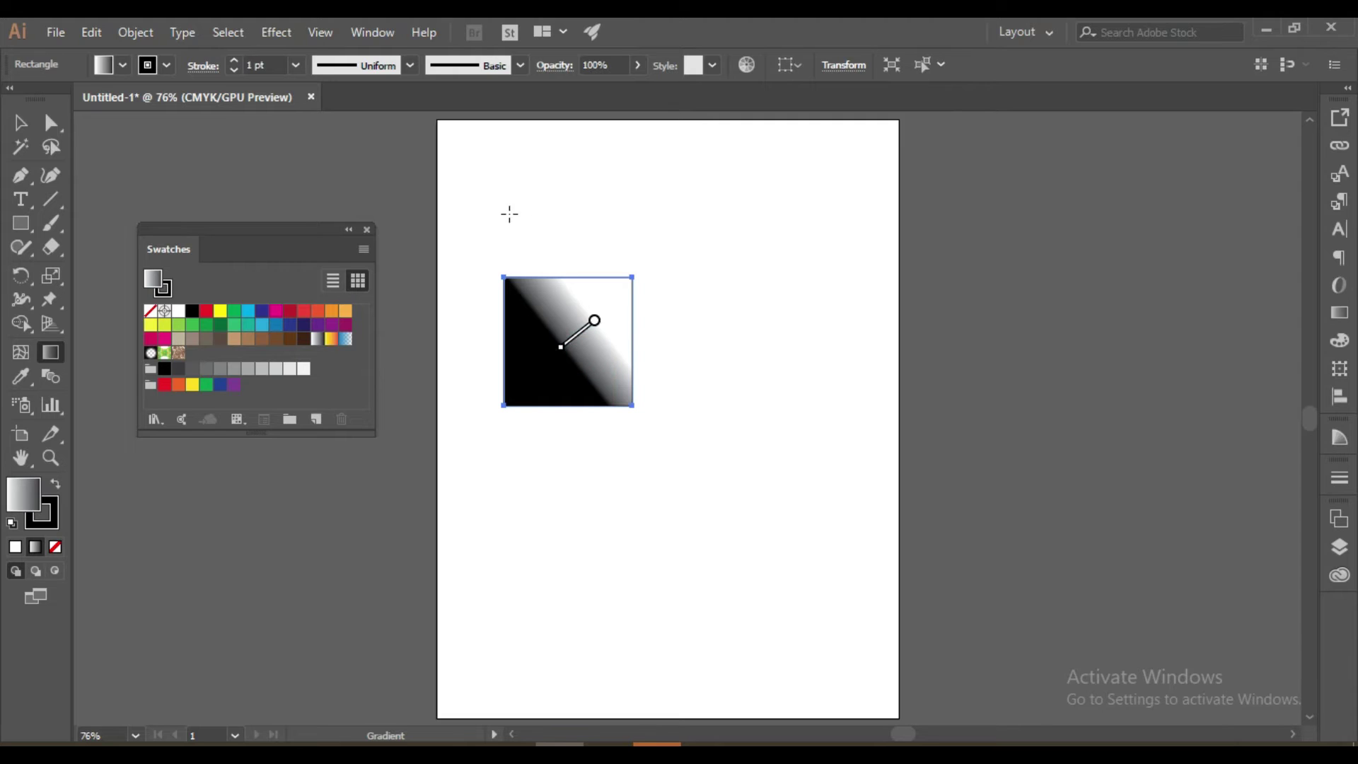
Step: Replace the gradient square with a smaller square in the artboard's upper half, using the default white fill and black stroke
{"action": "left_click_drag", "start_coordinate": [504, 236], "coordinate": [679, 408]}
{"action": "key", "text": "Delete"}
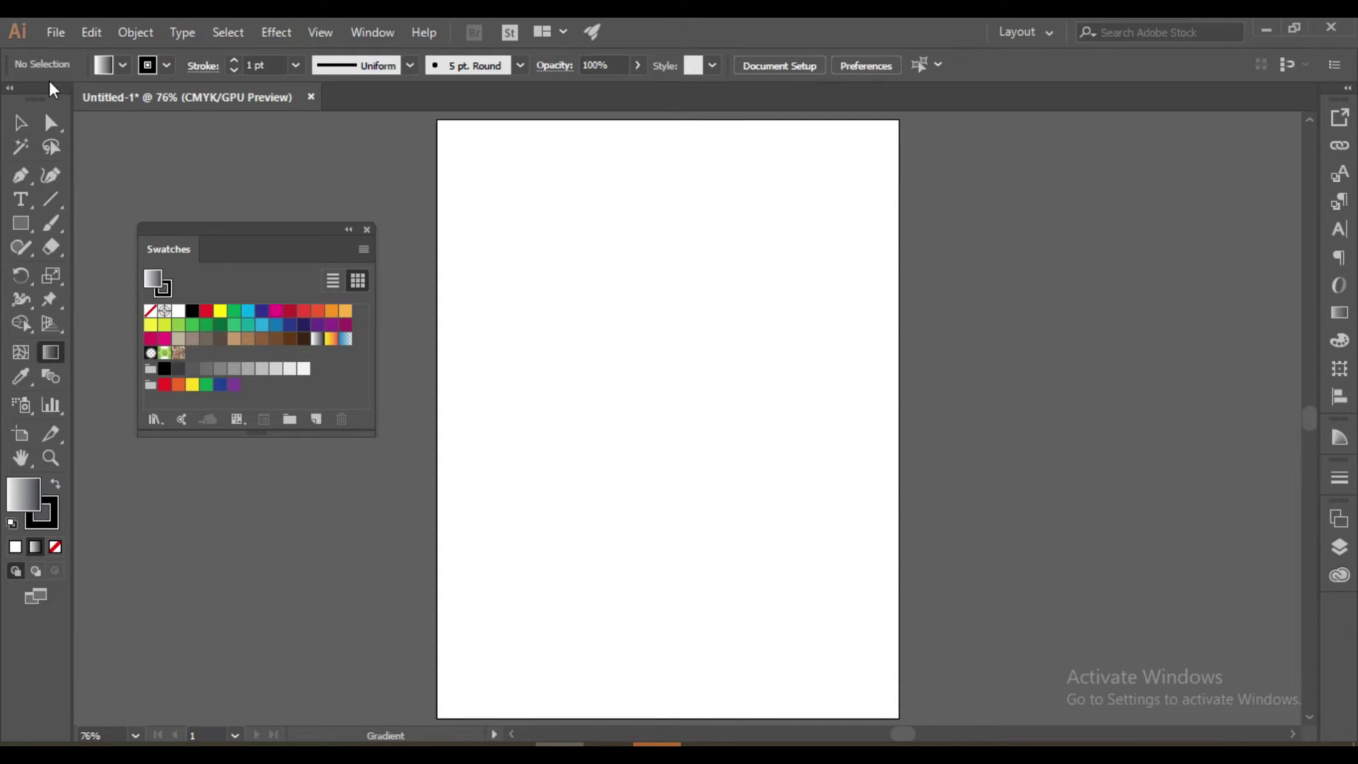
{"action": "left_click", "coordinate": [21, 224]}
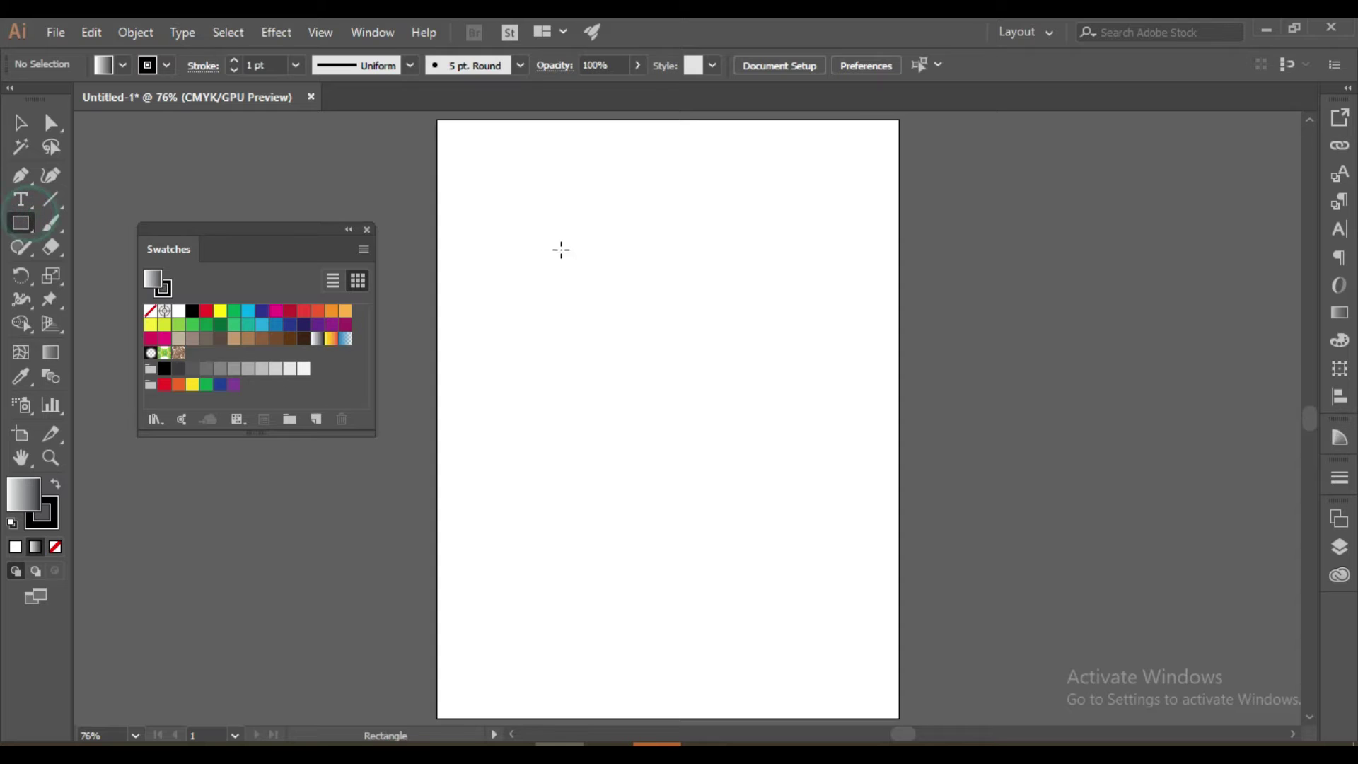
{"action": "left_click_drag", "start_coordinate": [545, 259], "coordinate": [607, 320]}
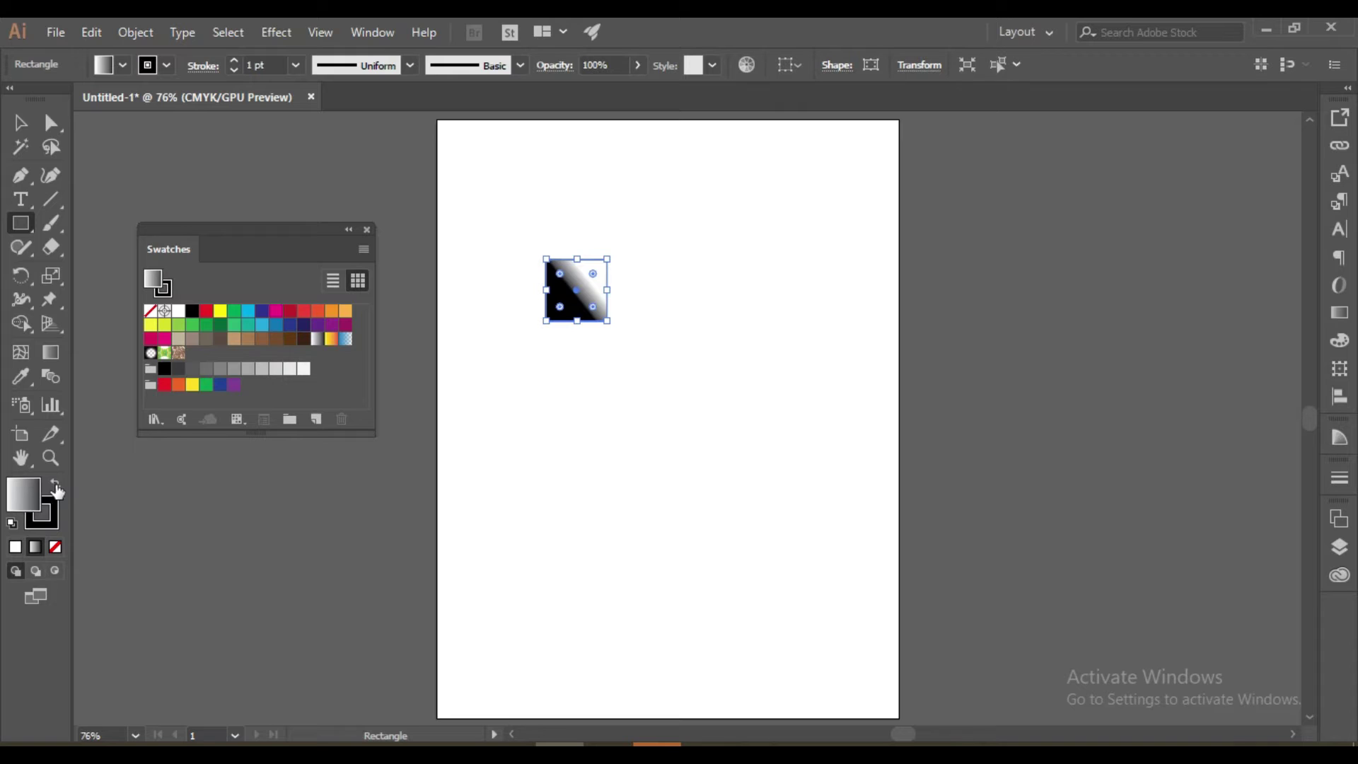
{"action": "left_click", "coordinate": [11, 524]}
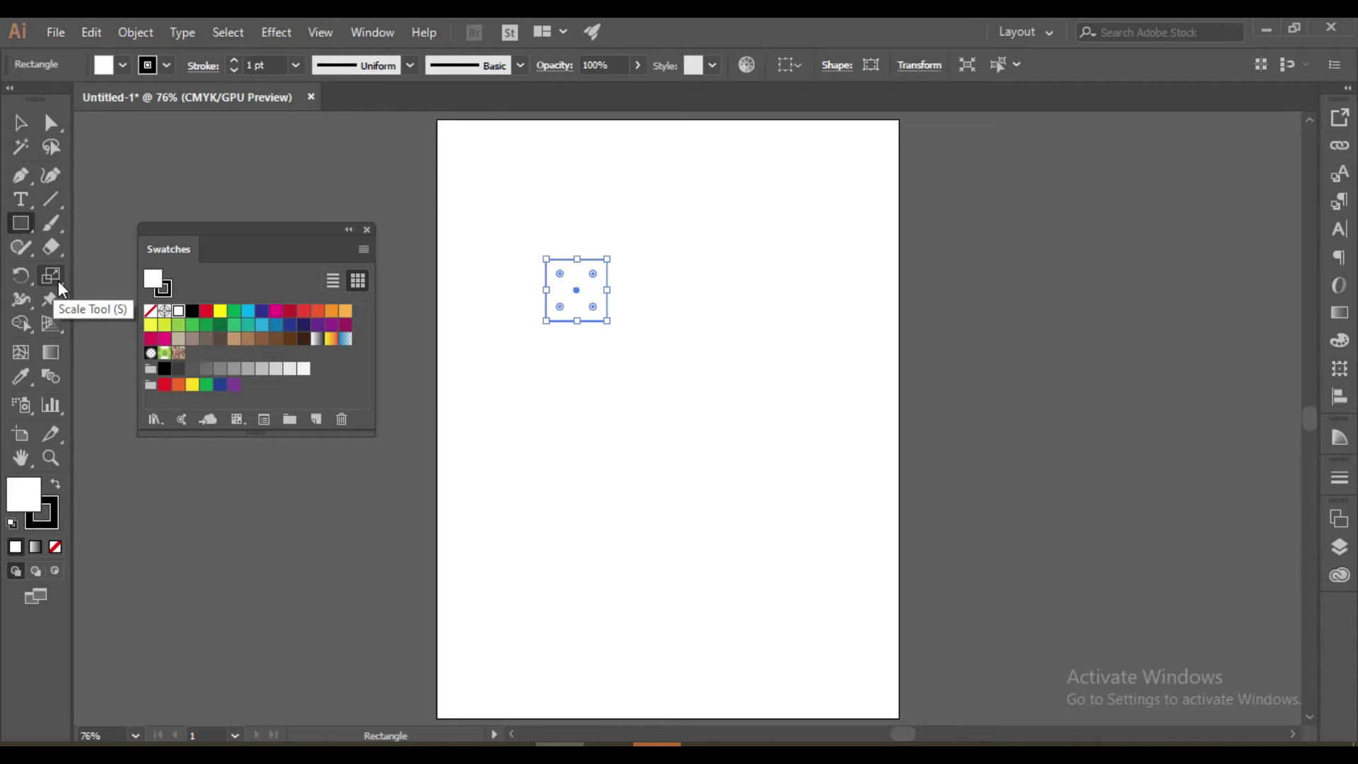
Step: Move the Swatches panel to the right of the artboard and float the Scale, Shear and Reshape tools on its left
{"action": "left_click_drag", "start_coordinate": [172, 236], "coordinate": [1033, 200]}
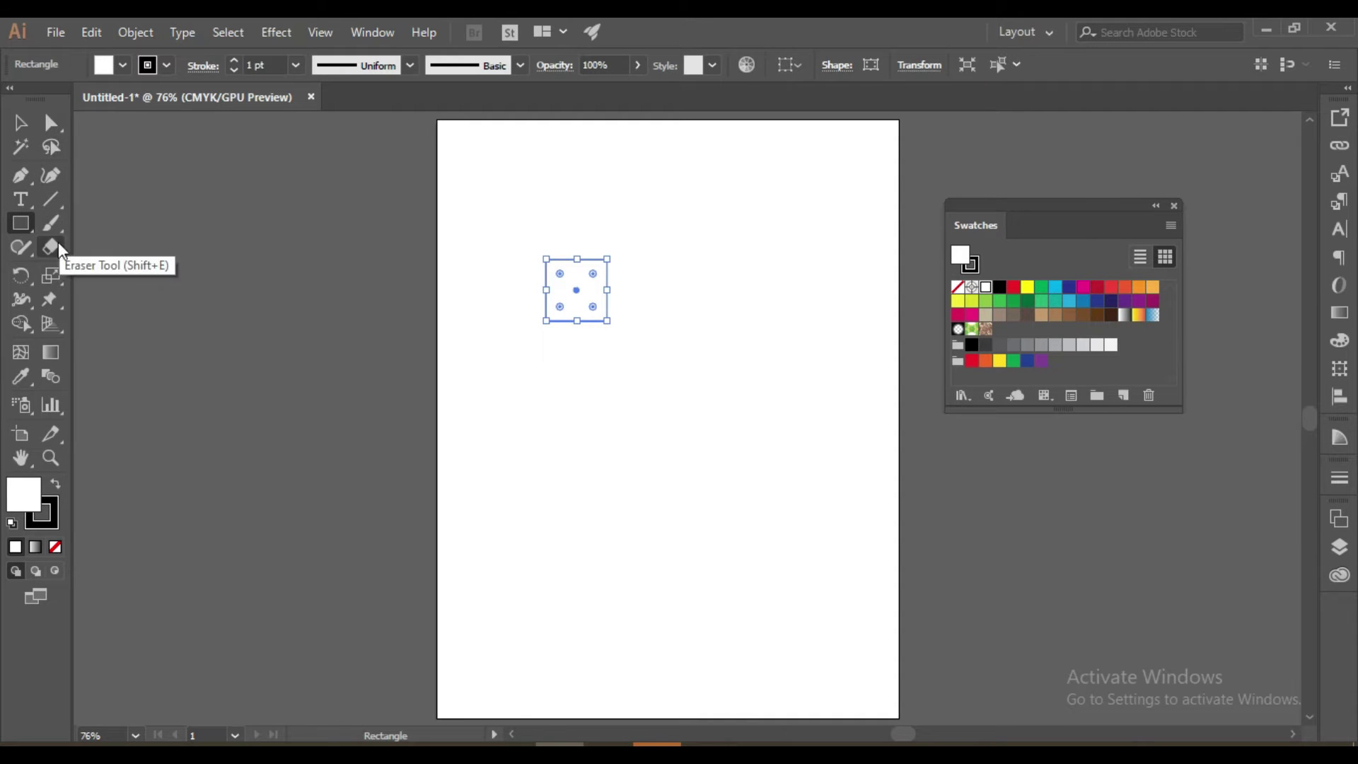
{"action": "right_click", "coordinate": [55, 275]}
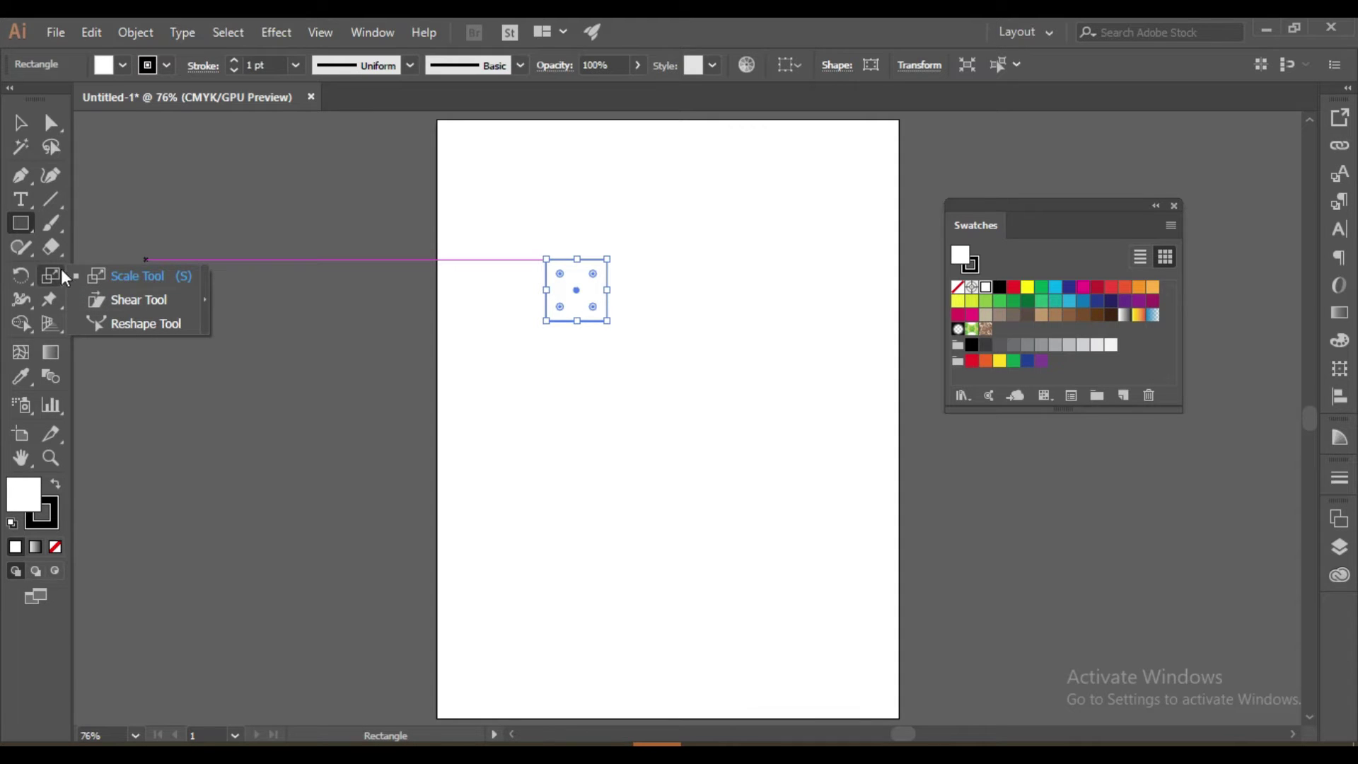
{"action": "left_click", "coordinate": [203, 311]}
{"action": "left_click_drag", "start_coordinate": [93, 288], "coordinate": [352, 218]}
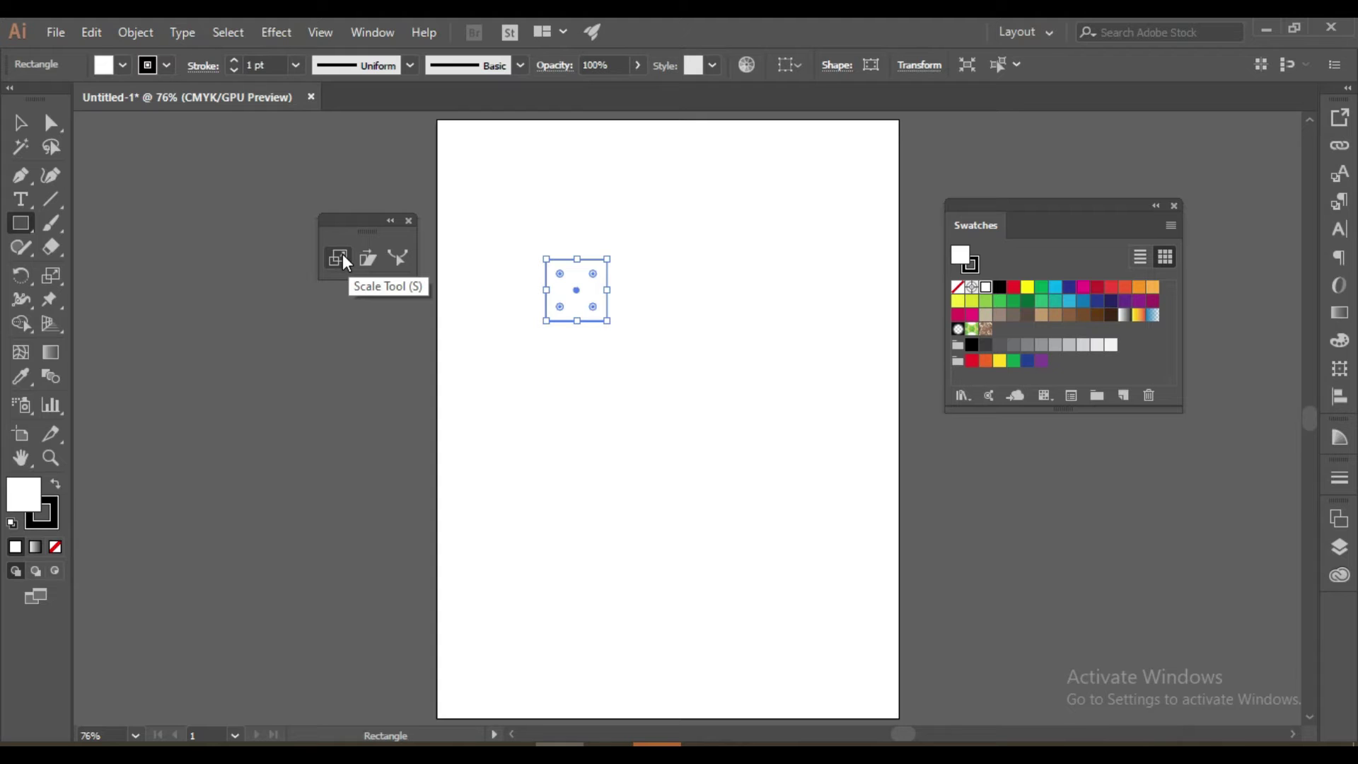
Step: Enlarge the square slightly from its upper-right corner, try rotating it, and undo the rotation
{"action": "left_click", "coordinate": [19, 122]}
{"action": "mouse_move", "coordinate": [629, 258]}
{"action": "left_mouse_down"}
{"action": "mouse_move", "coordinate": [645, 282]}
{"action": "mouse_move", "coordinate": [703, 194]}
{"action": "mouse_move", "coordinate": [637, 251]}
{"action": "left_mouse_up"}
{"action": "left_click_drag", "start_coordinate": [629, 327], "coordinate": [639, 218]}
{"action": "left_click_drag", "start_coordinate": [625, 326], "coordinate": [662, 234]}
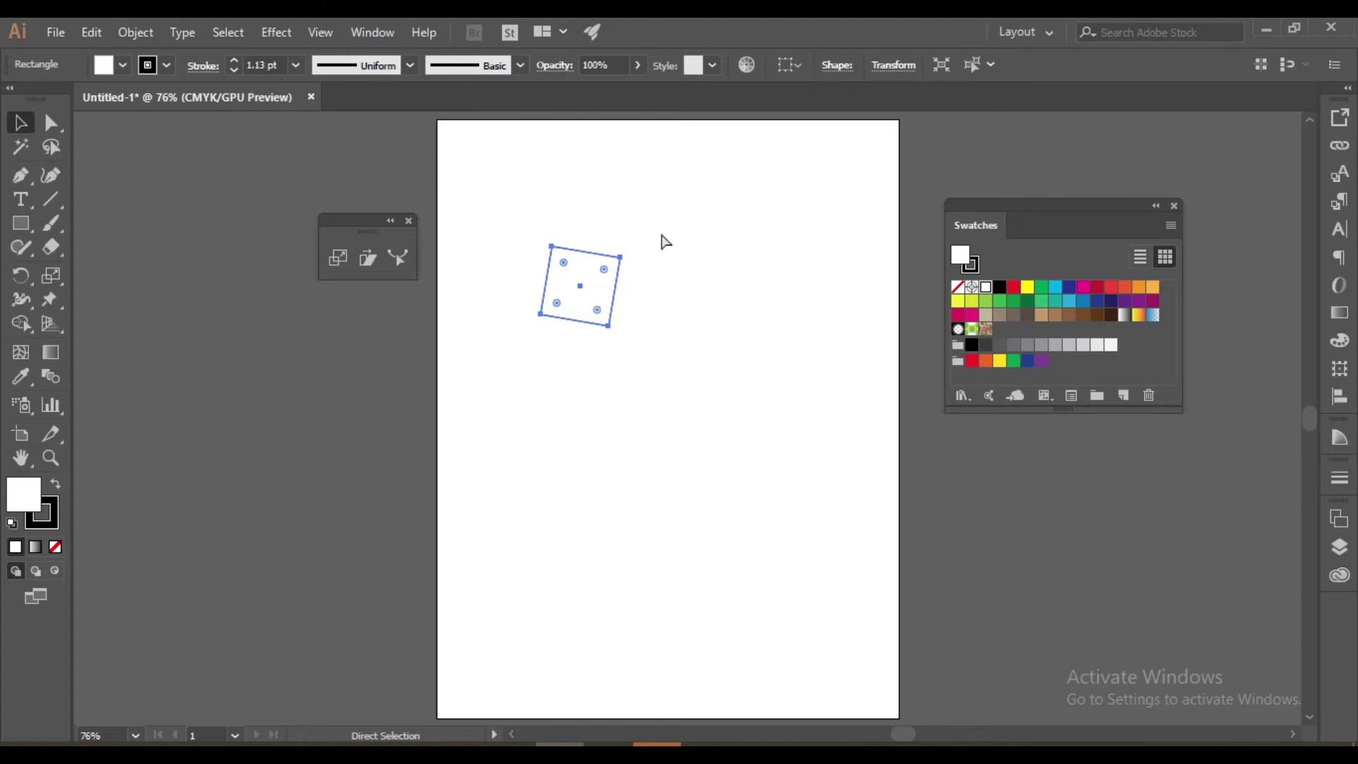
{"action": "key", "text": "ctrl+z"}
{"action": "key", "text": "ctrl+z"}
Step: Reselect the square and try resizing it from its upper-right corner with the Scale tool
{"action": "left_click", "coordinate": [686, 309]}
{"action": "left_click_drag", "start_coordinate": [515, 229], "coordinate": [645, 388]}
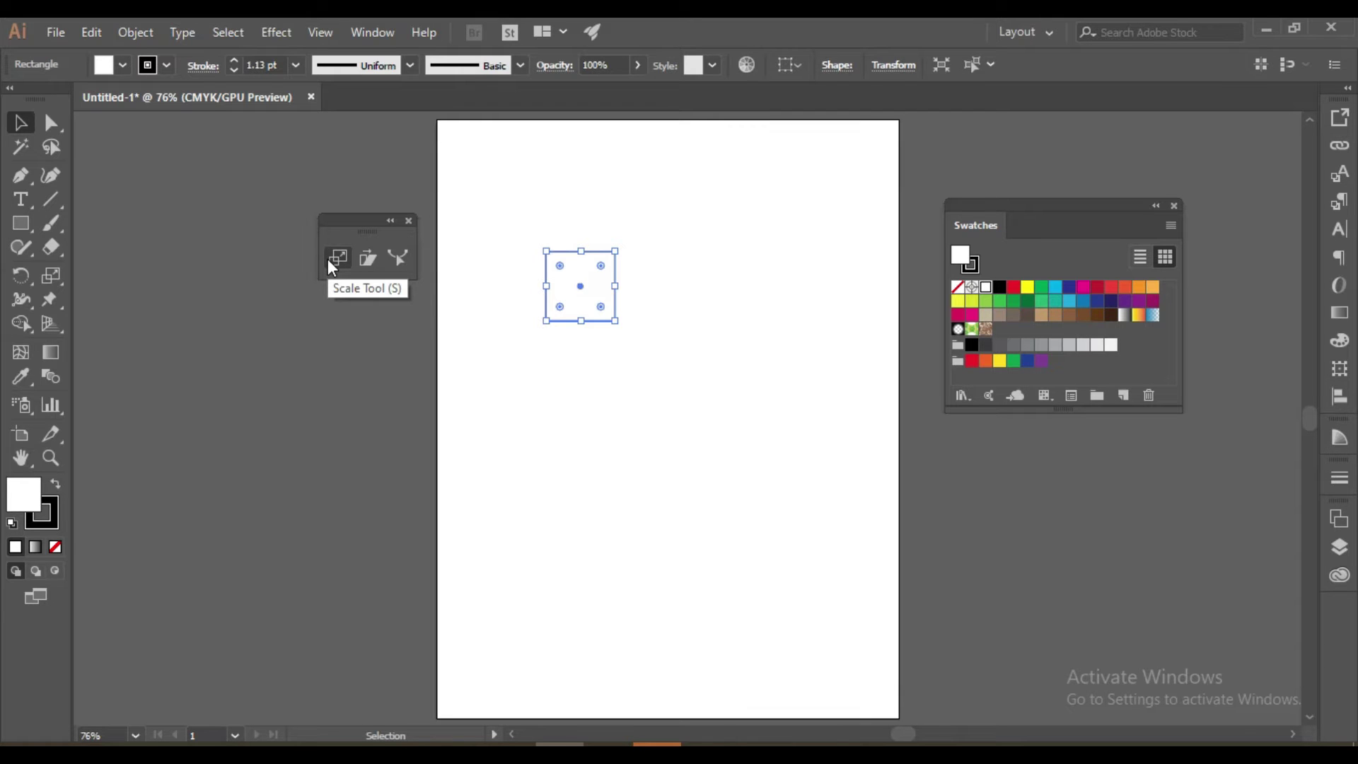
{"action": "left_click", "coordinate": [328, 259]}
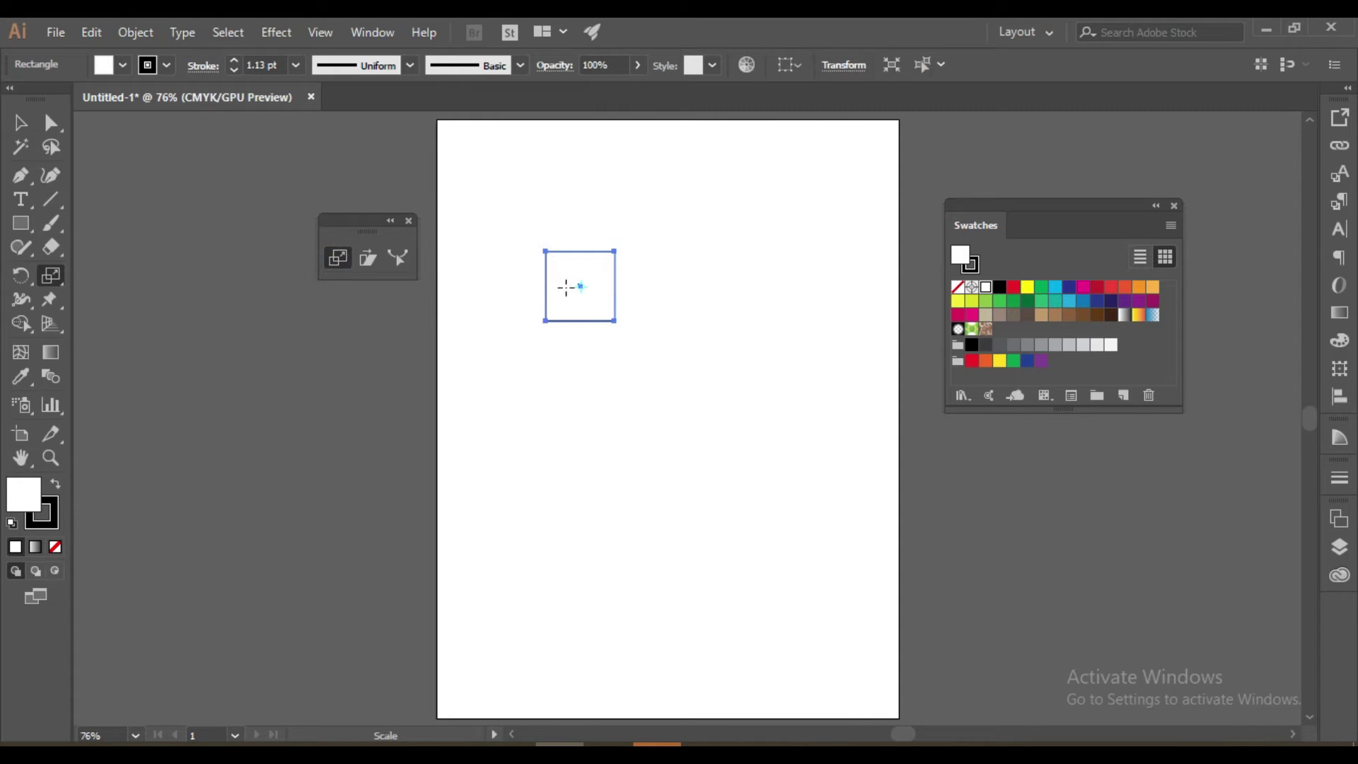
{"action": "scroll", "coordinate": [581, 300], "scroll_direction": "up", "scroll_amount": 4}
{"action": "left_click_drag", "start_coordinate": [599, 266], "coordinate": [607, 386]}
{"action": "scroll", "coordinate": [607, 386], "scroll_direction": "up", "scroll_amount": 2}
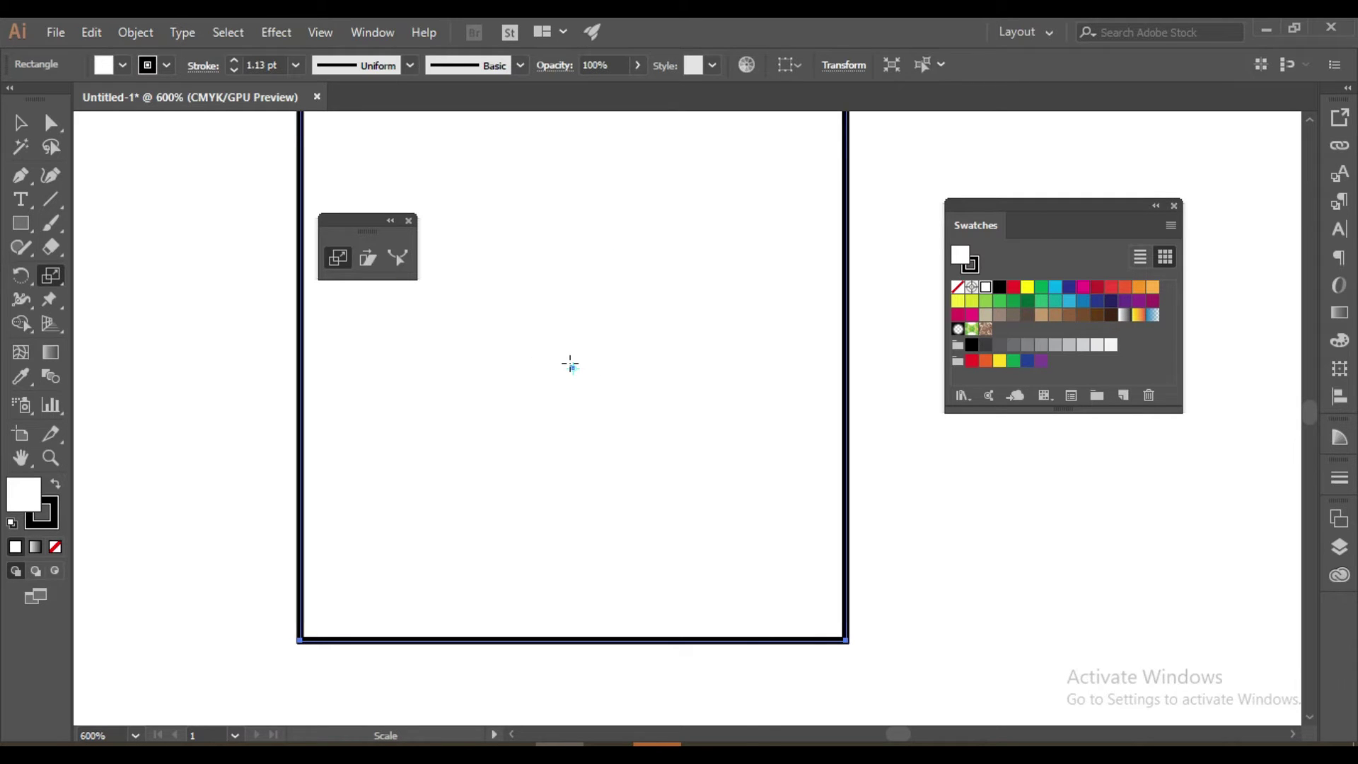
{"action": "scroll", "coordinate": [673, 343], "scroll_direction": "up", "scroll_amount": 3}
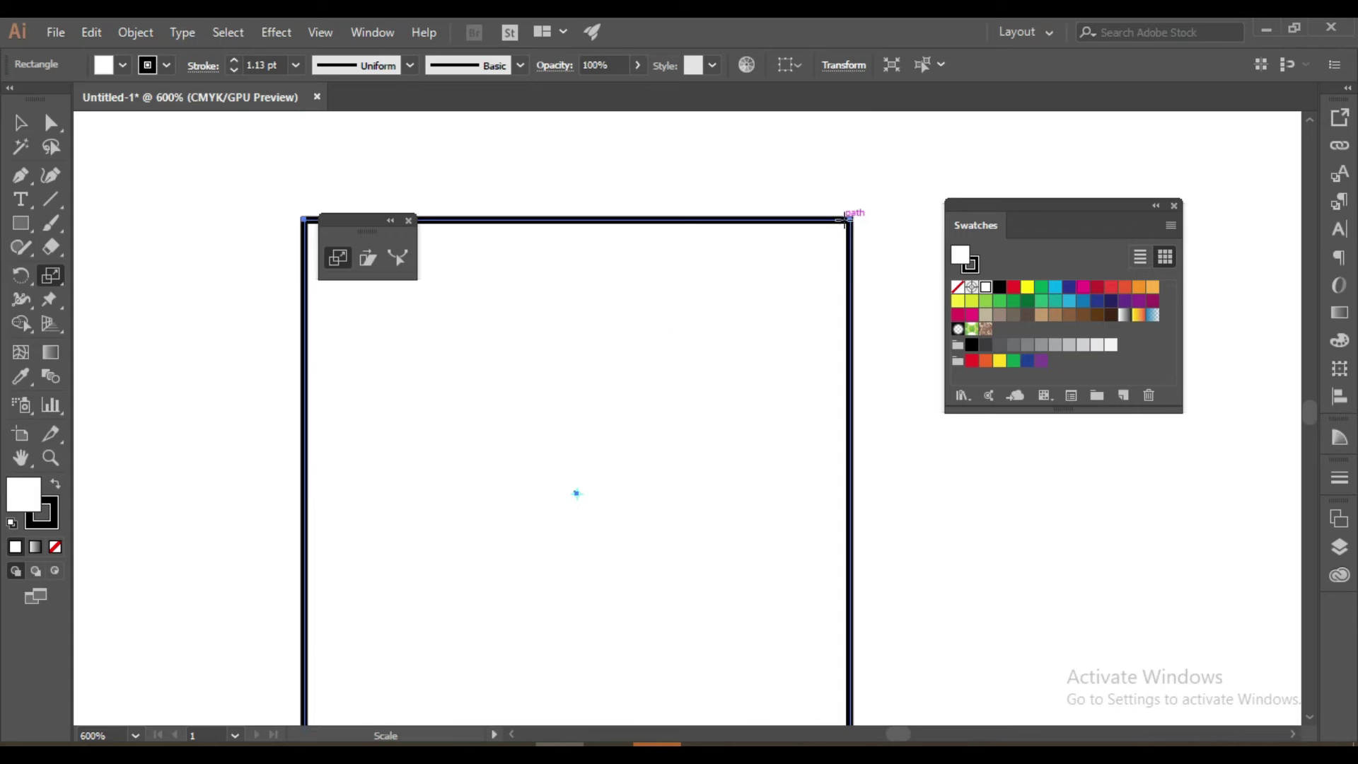
{"action": "left_click_drag", "start_coordinate": [851, 220], "coordinate": [779, 231]}
{"action": "scroll", "coordinate": [637, 245], "scroll_direction": "down", "scroll_amount": 1}
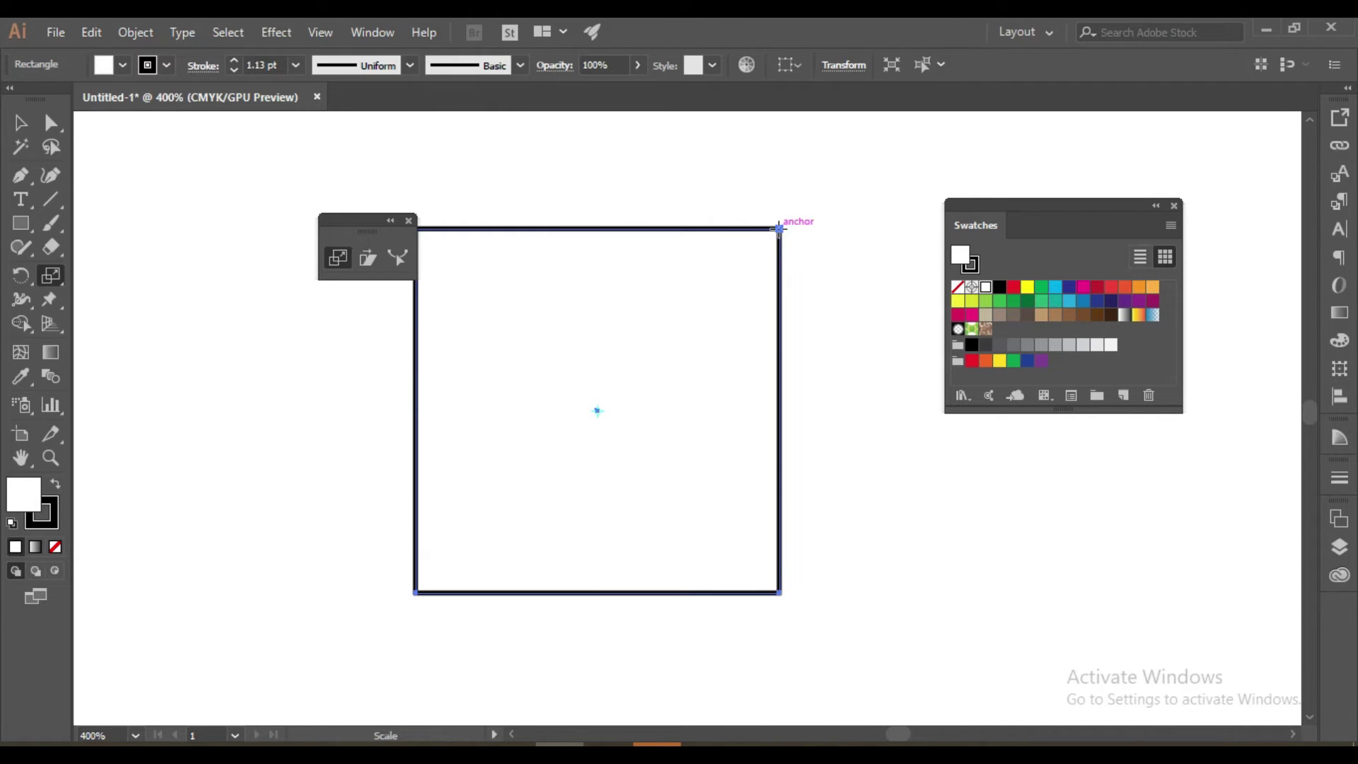
Step: Try enlarging the square from its upper-right corner with the Selection tool, and undo the resize
{"action": "left_click", "coordinate": [21, 123]}
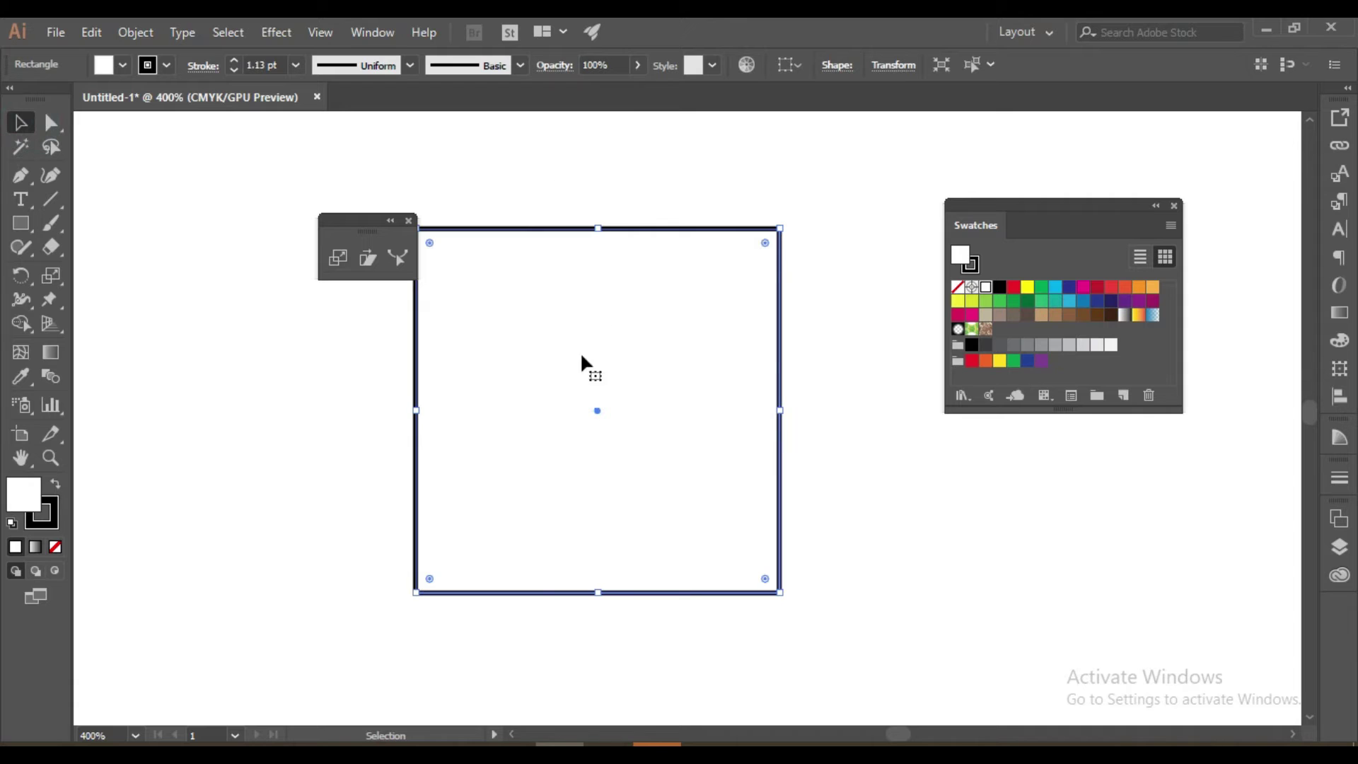
{"action": "mouse_move", "coordinate": [781, 226]}
{"action": "left_mouse_down"}
{"action": "mouse_move", "coordinate": [636, 295]}
{"action": "mouse_move", "coordinate": [509, 382]}
{"action": "mouse_move", "coordinate": [443, 485]}
{"action": "mouse_move", "coordinate": [637, 294]}
{"action": "mouse_move", "coordinate": [815, 164]}
{"action": "left_mouse_up"}
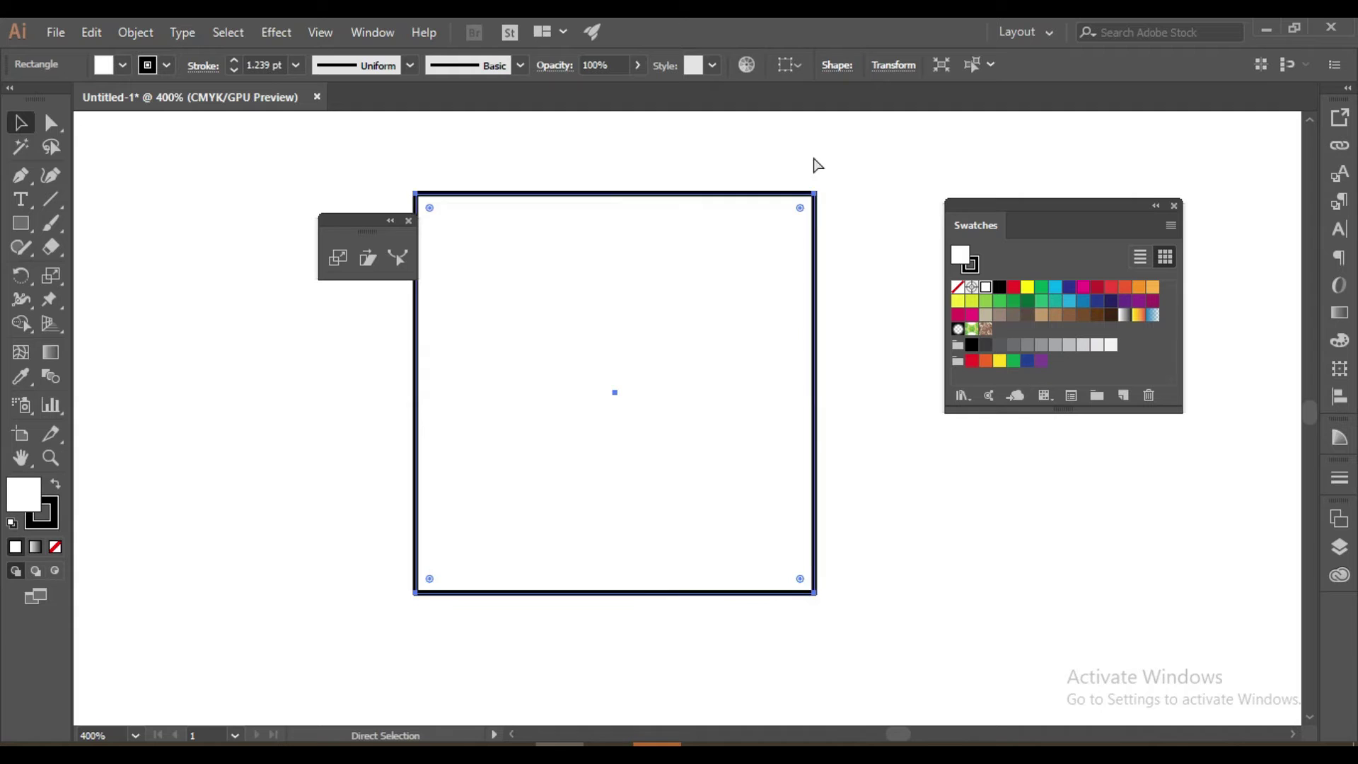
{"action": "key", "text": "ctrl+z"}
Step: Move the floating tool group clear of the square and select the square's two upper anchor points for the Scale tool
{"action": "left_click_drag", "start_coordinate": [334, 231], "coordinate": [281, 239]}
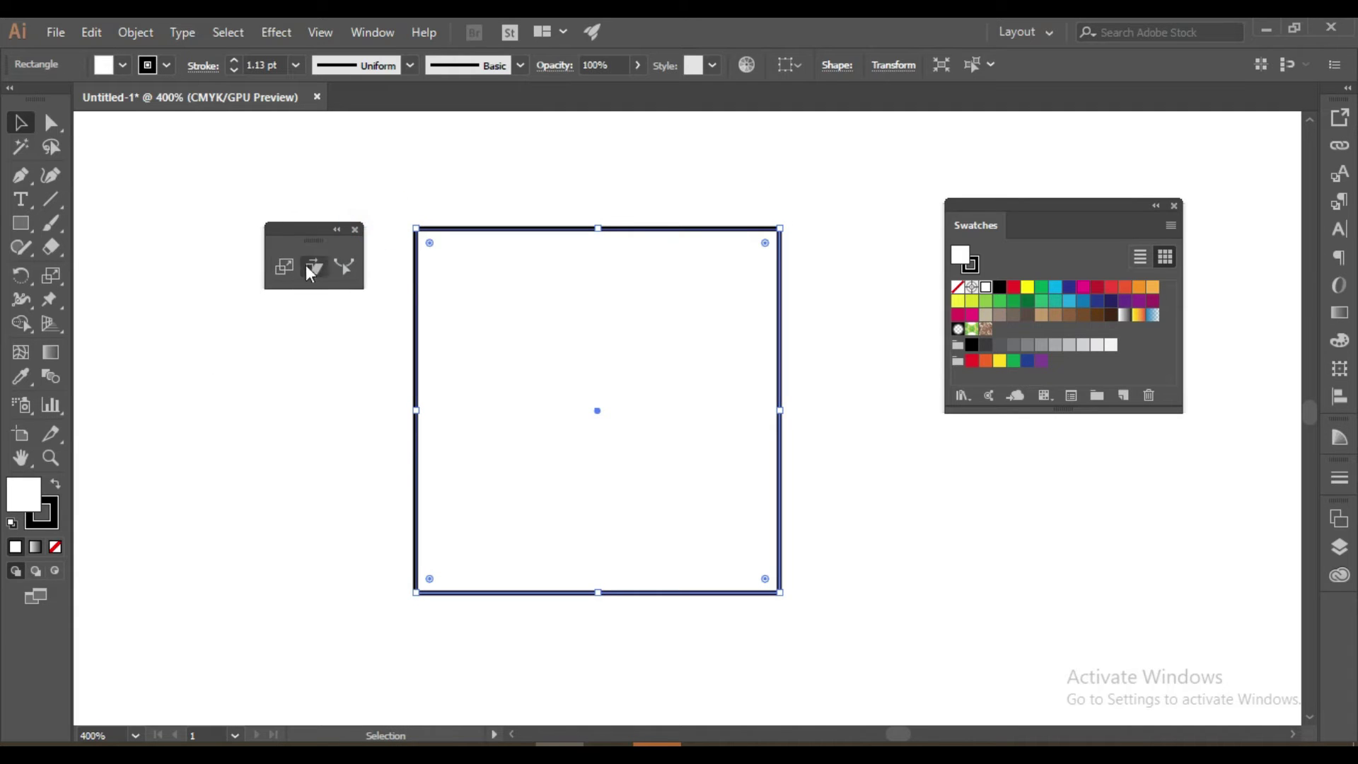
{"action": "left_click", "coordinate": [50, 123]}
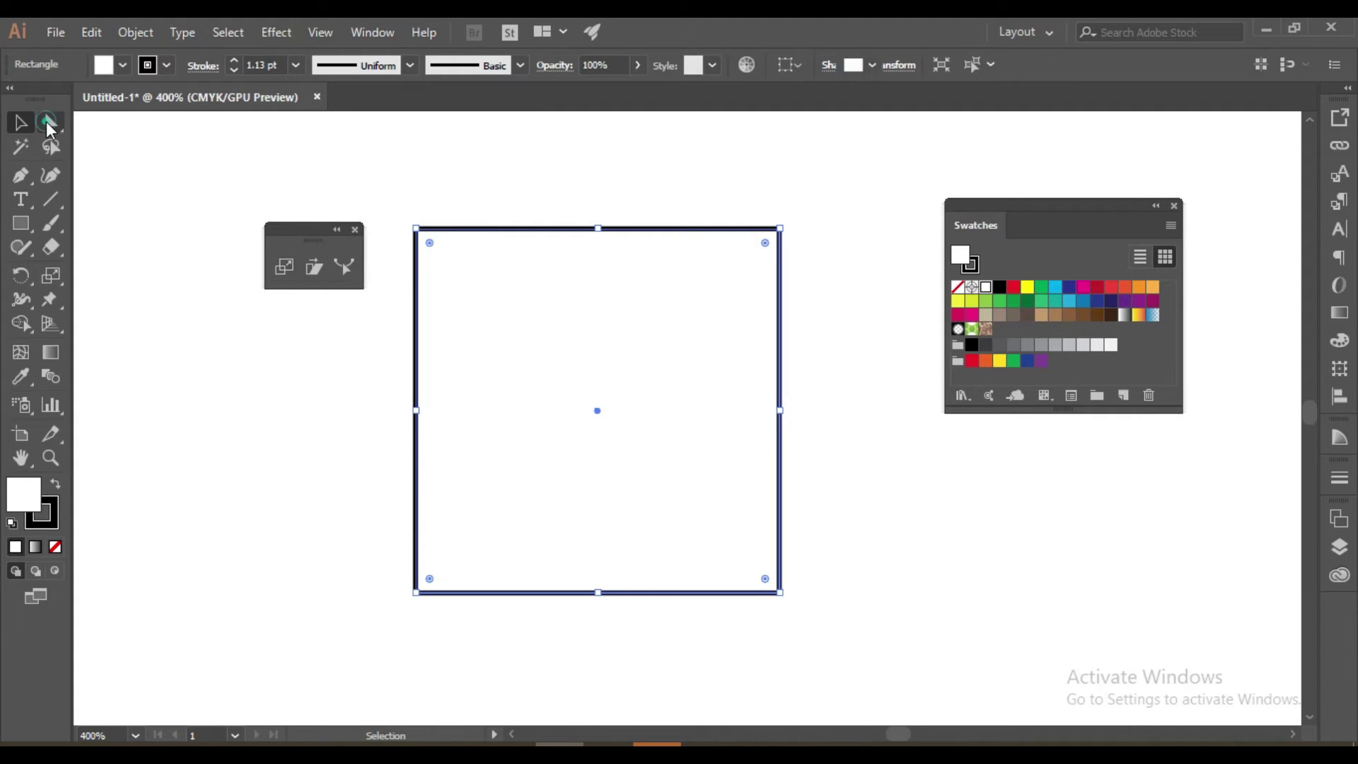
{"action": "left_click", "coordinate": [280, 145]}
{"action": "left_click_drag", "start_coordinate": [403, 207], "coordinate": [858, 250]}
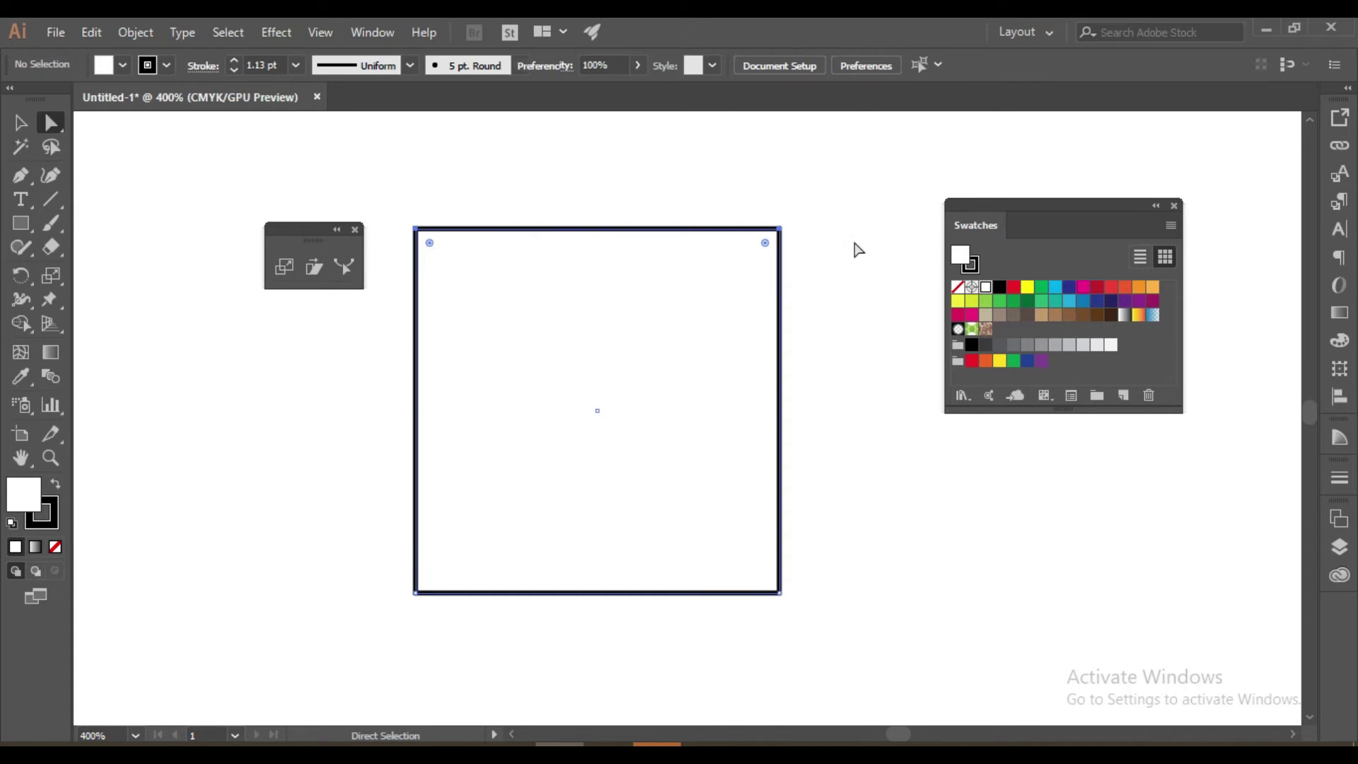
{"action": "left_click", "coordinate": [325, 270]}
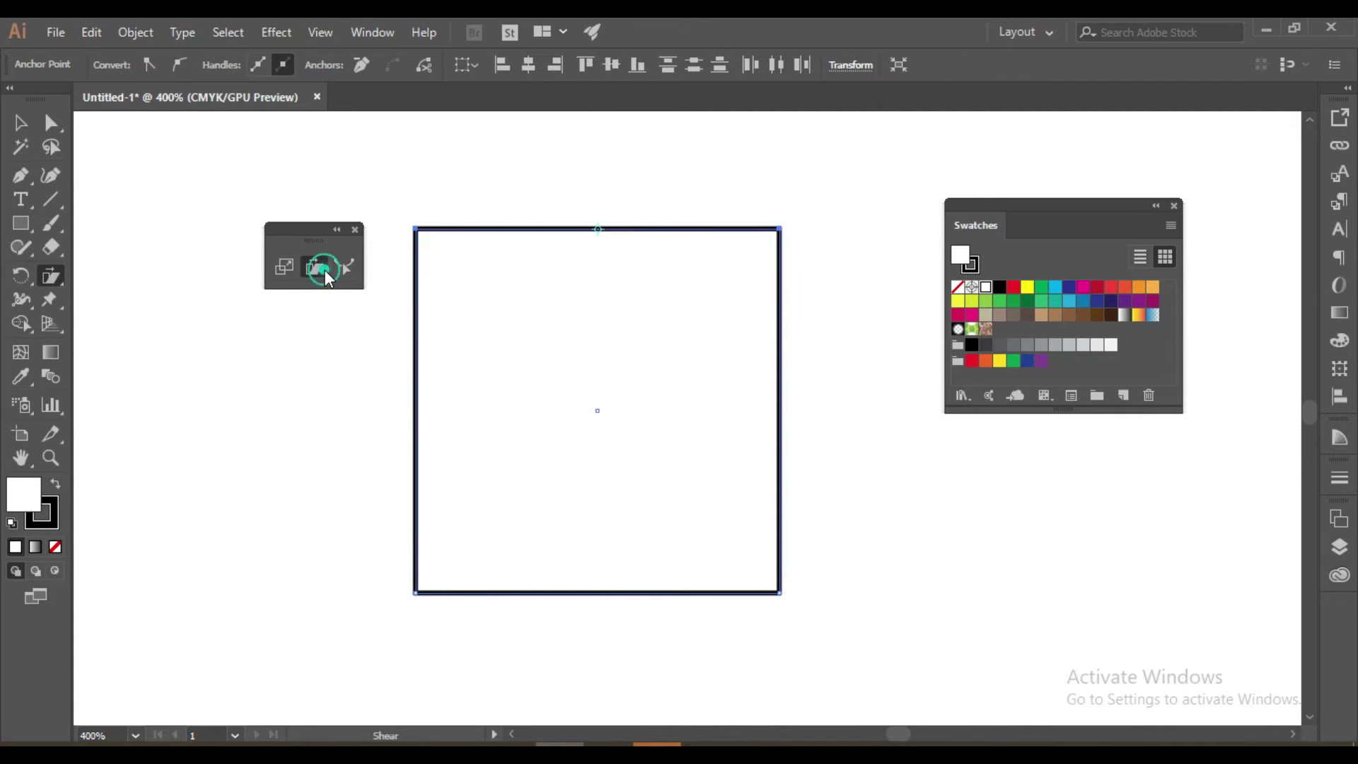
{"action": "left_click", "coordinate": [285, 269]}
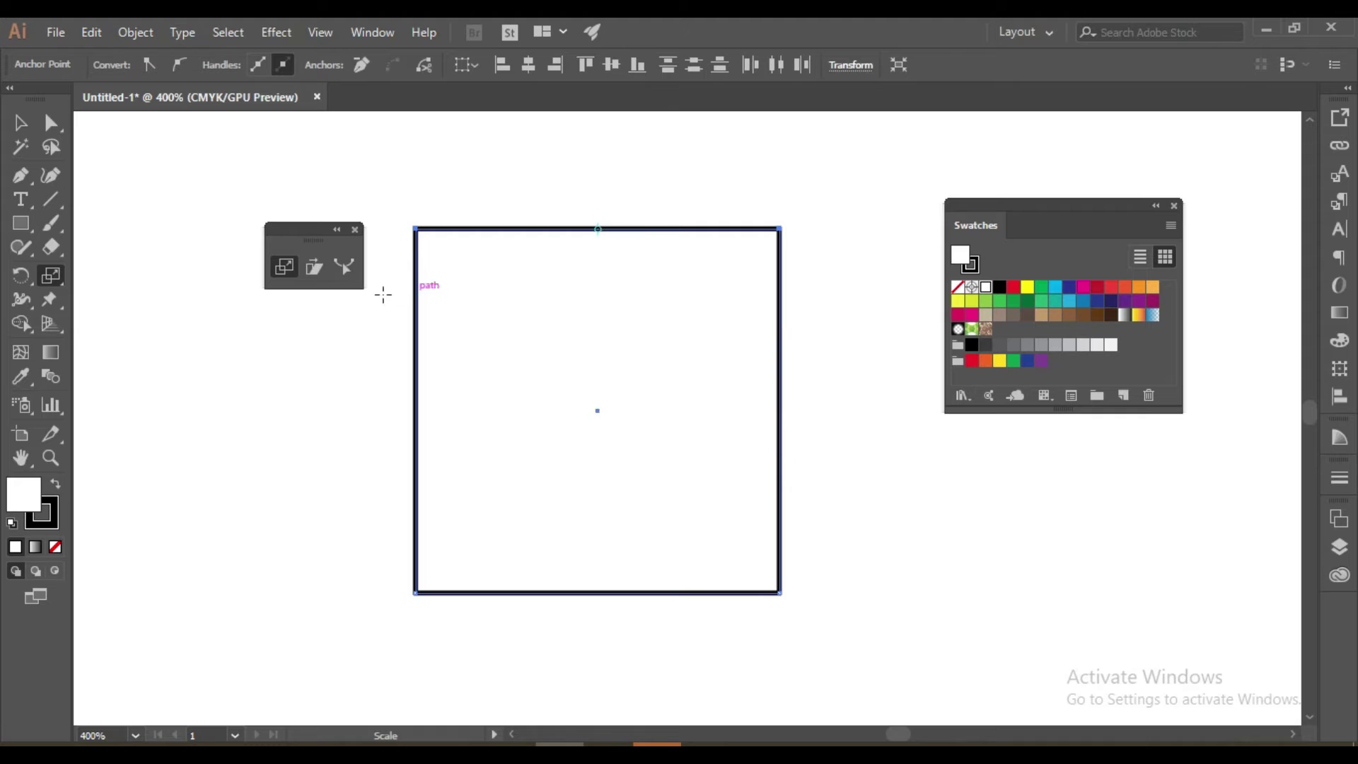
Step: Swap the square's fill and stroke back and forth, try it with no stroke, and restore the black stroke
{"action": "left_click", "coordinate": [58, 488]}
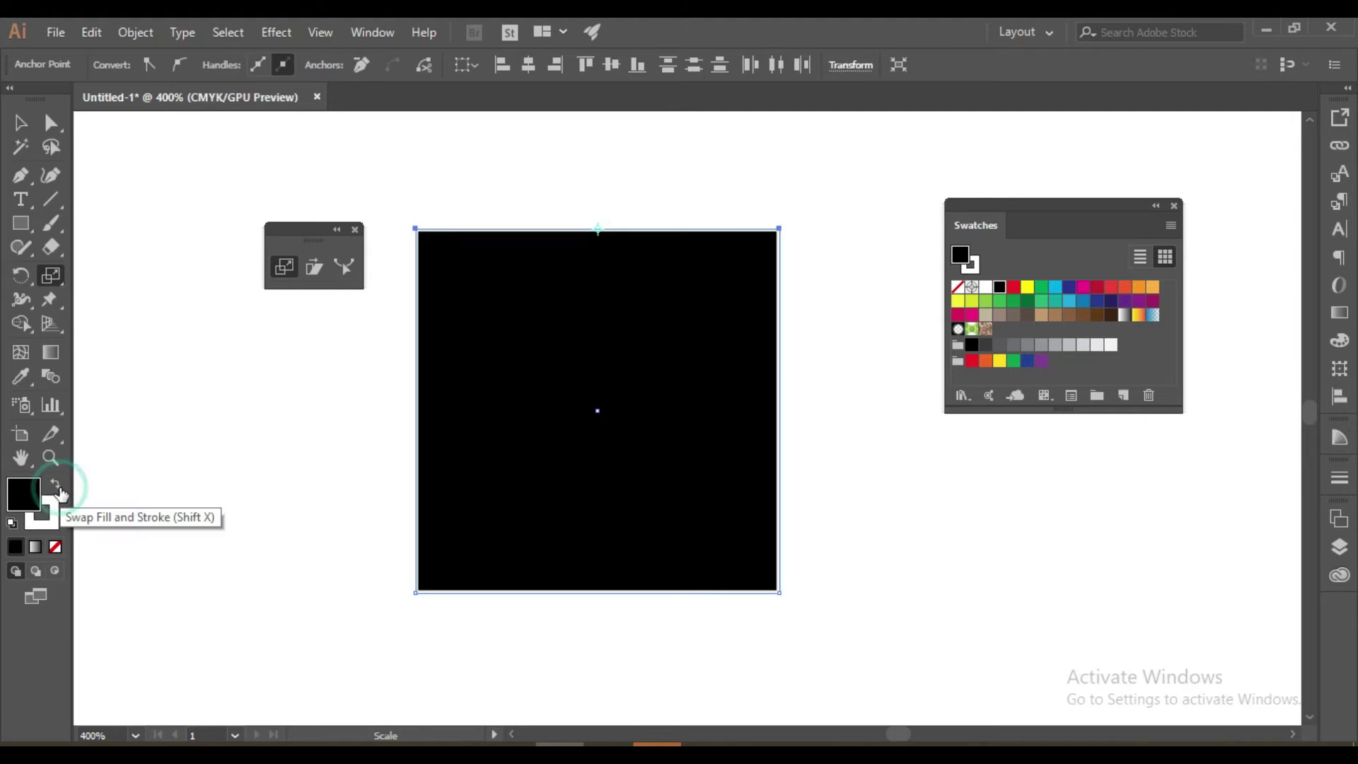
{"action": "left_click", "coordinate": [56, 487]}
{"action": "left_click", "coordinate": [57, 487]}
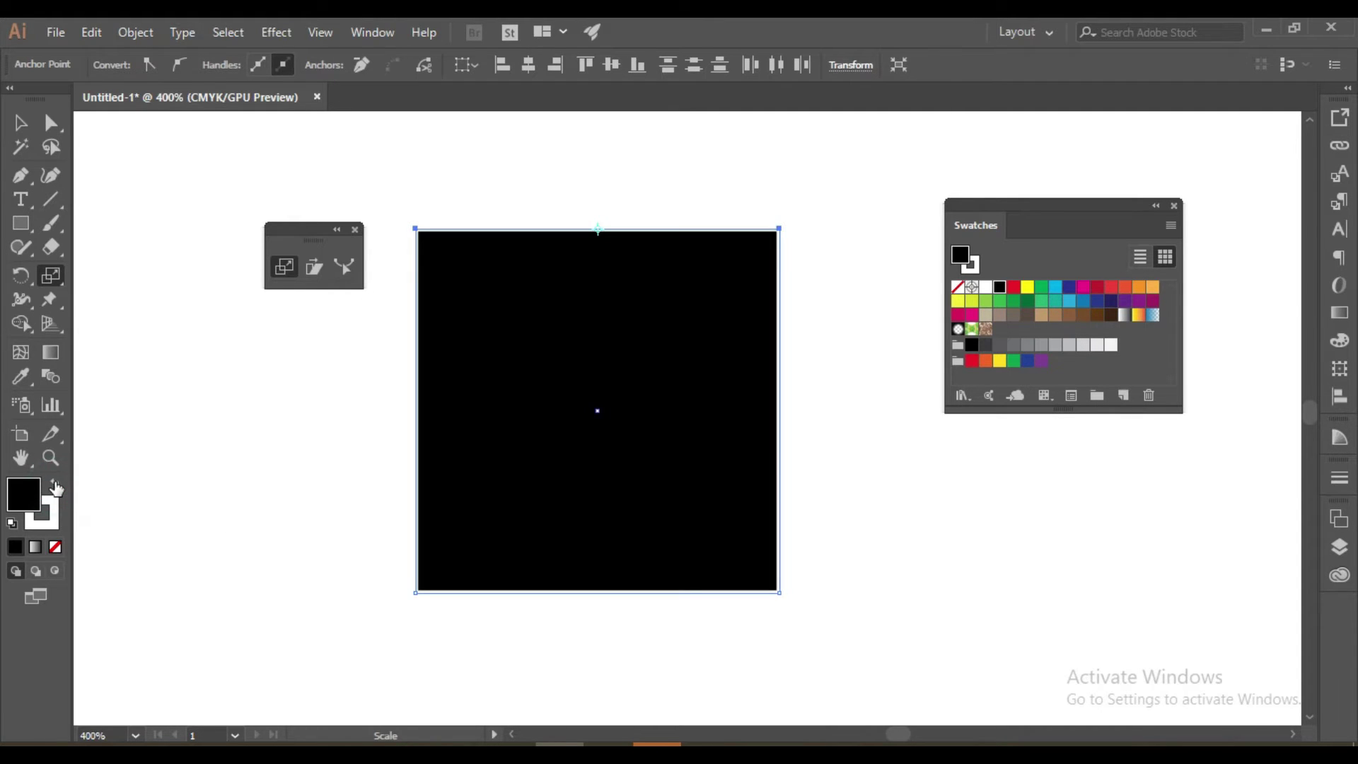
{"action": "left_click", "coordinate": [56, 487]}
{"action": "left_click", "coordinate": [55, 512]}
{"action": "left_click", "coordinate": [56, 546]}
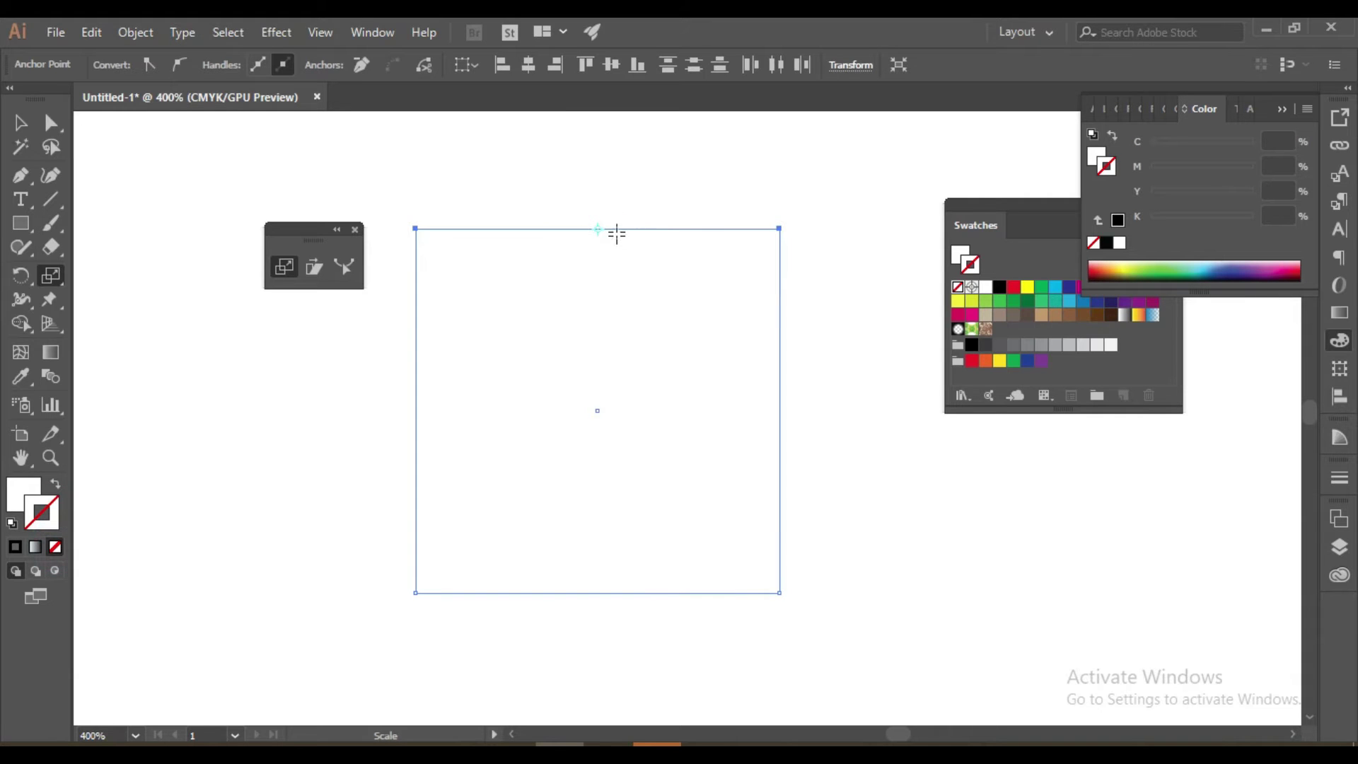
{"action": "left_click", "coordinate": [600, 229]}
{"action": "left_click", "coordinate": [14, 548]}
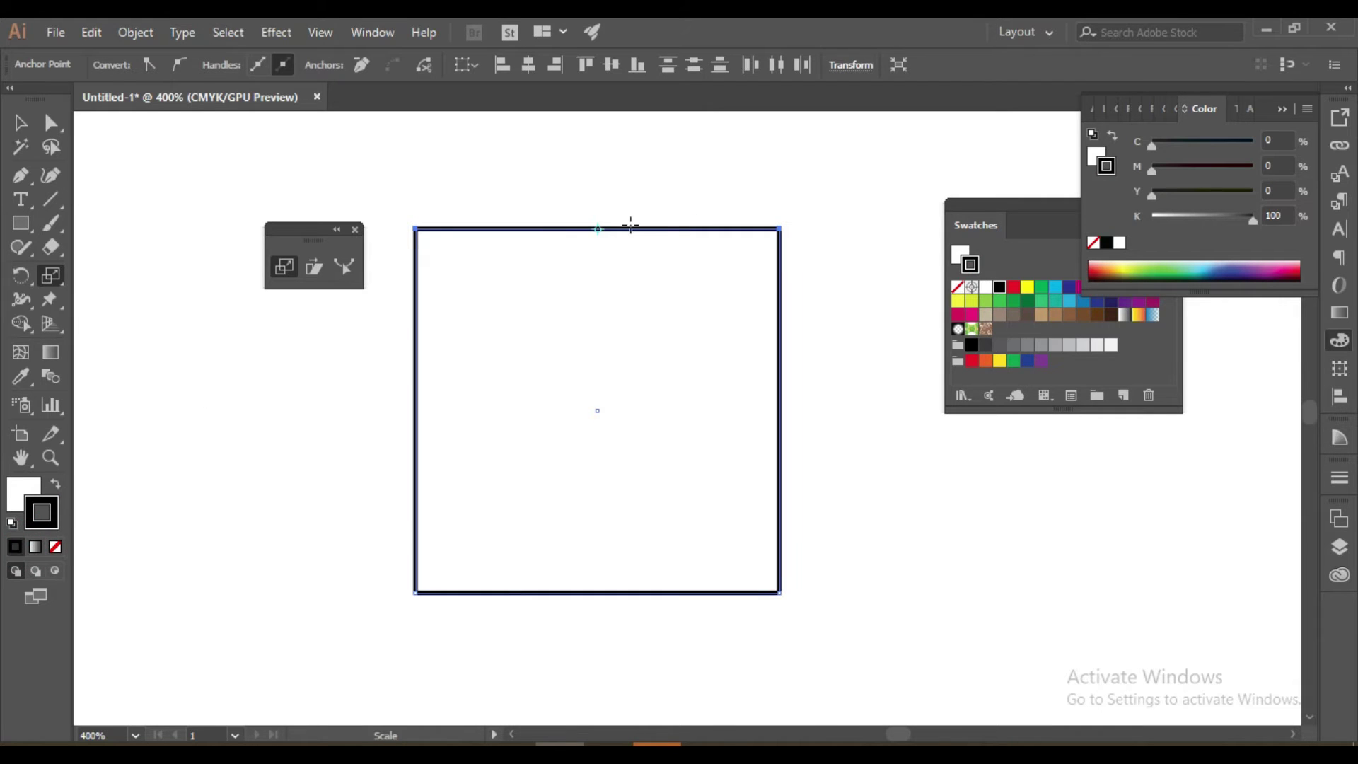
Step: Narrow the square's upper edge with the Scale tool, and undo the change to the two upper anchor points
{"action": "left_click_drag", "start_coordinate": [658, 226], "coordinate": [608, 237]}
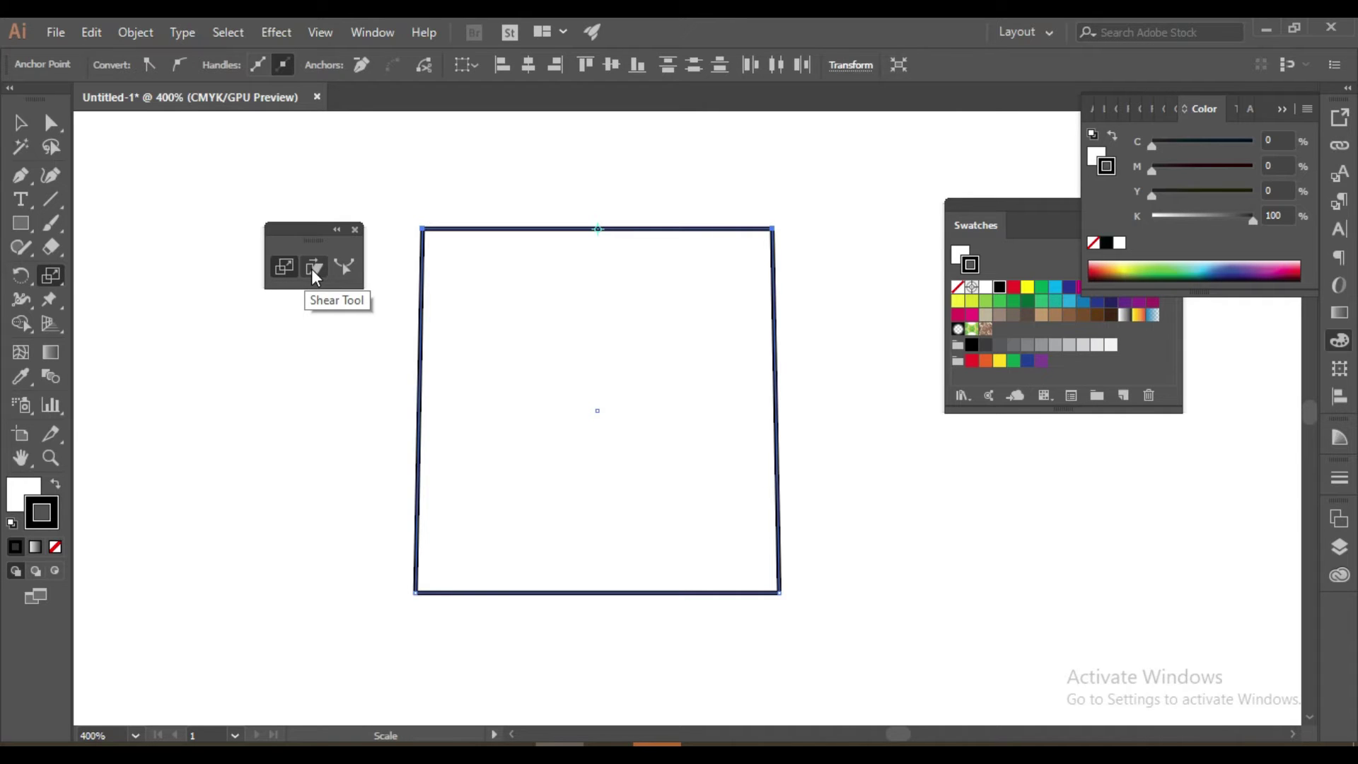
{"action": "left_click", "coordinate": [51, 123]}
{"action": "key", "text": "ctrl+z"}
{"action": "key", "text": "ctrl+z"}
{"action": "key", "text": "ctrl+z"}
{"action": "key", "text": "ctrl+z"}
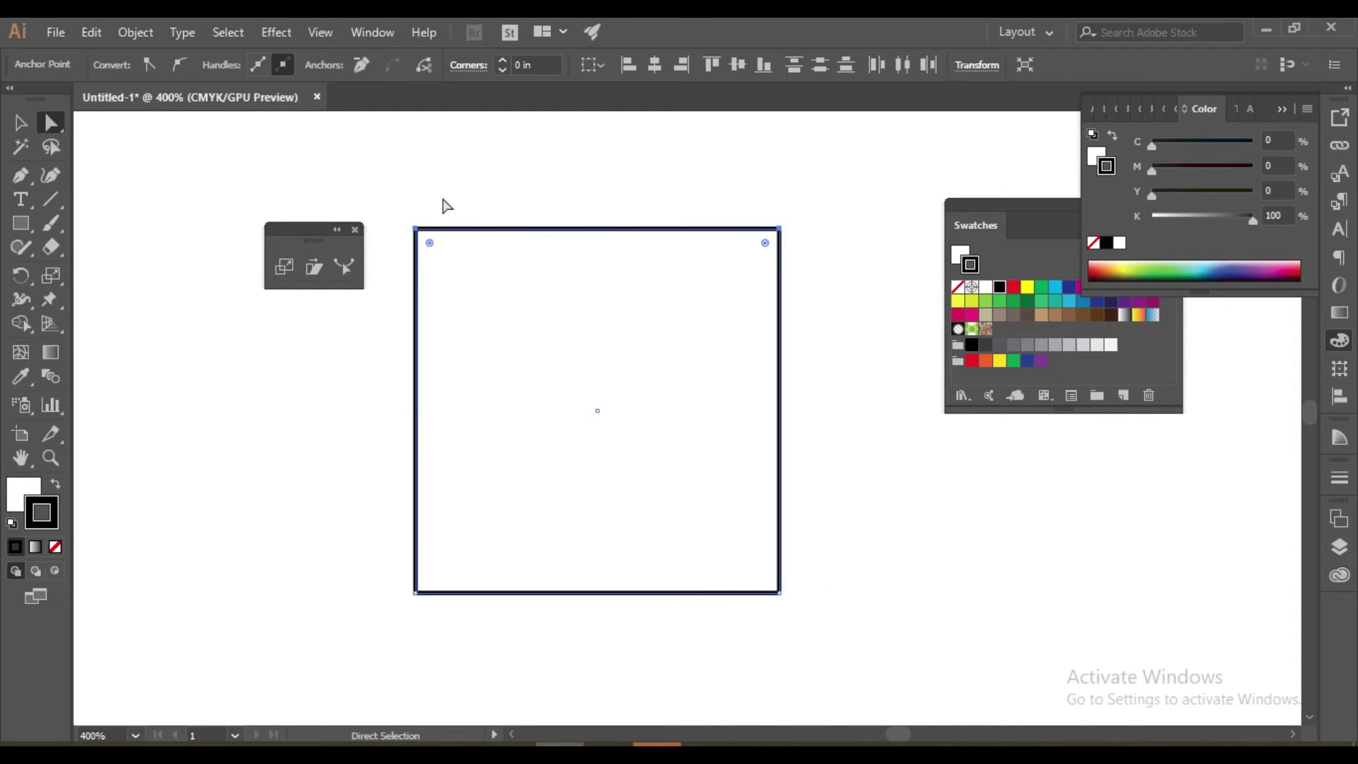
Step: Shrink the square from its lower-right corner and duplicate it into an evenly spaced horizontal row of five squares
{"action": "scroll", "coordinate": [443, 201], "scroll_direction": "down", "scroll_amount": 3}
{"action": "left_click_drag", "start_coordinate": [638, 244], "coordinate": [742, 305]}
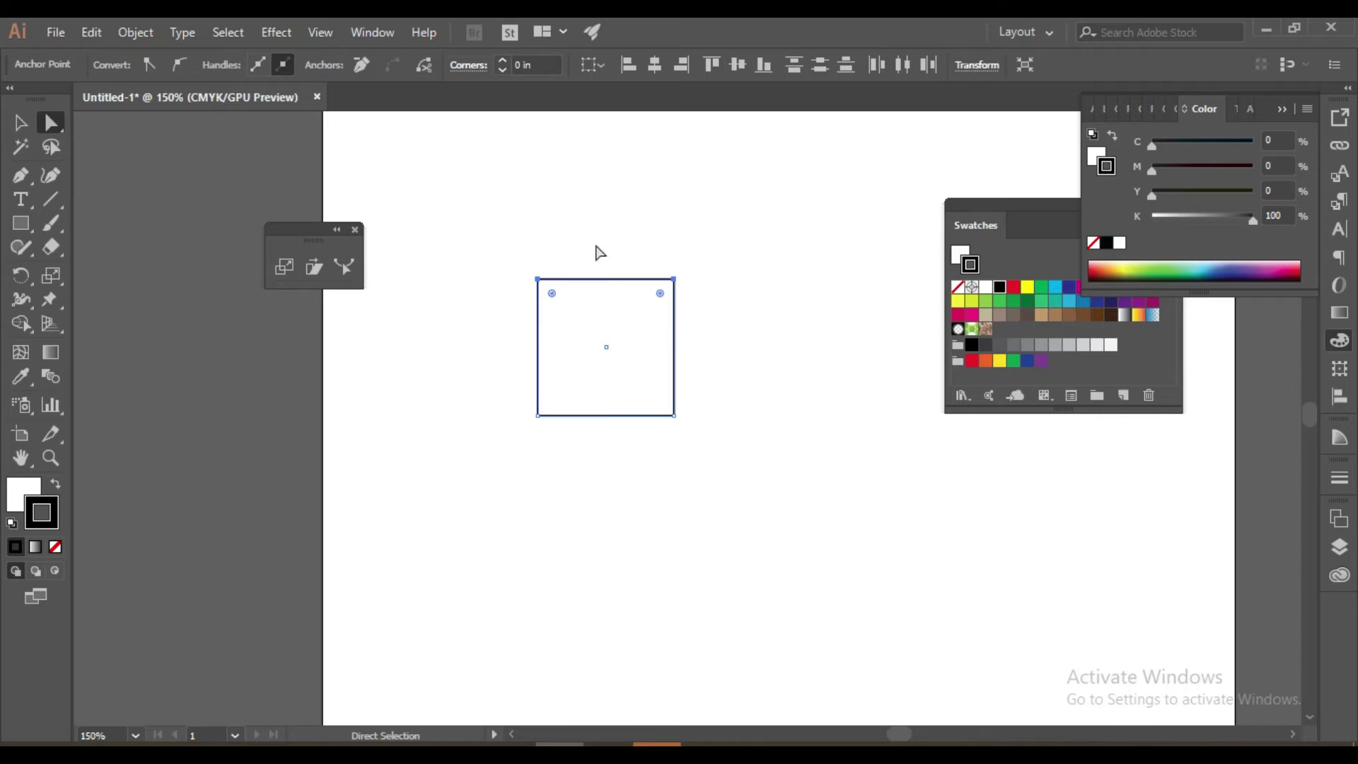
{"action": "scroll", "coordinate": [596, 251], "scroll_direction": "down", "scroll_amount": 5}
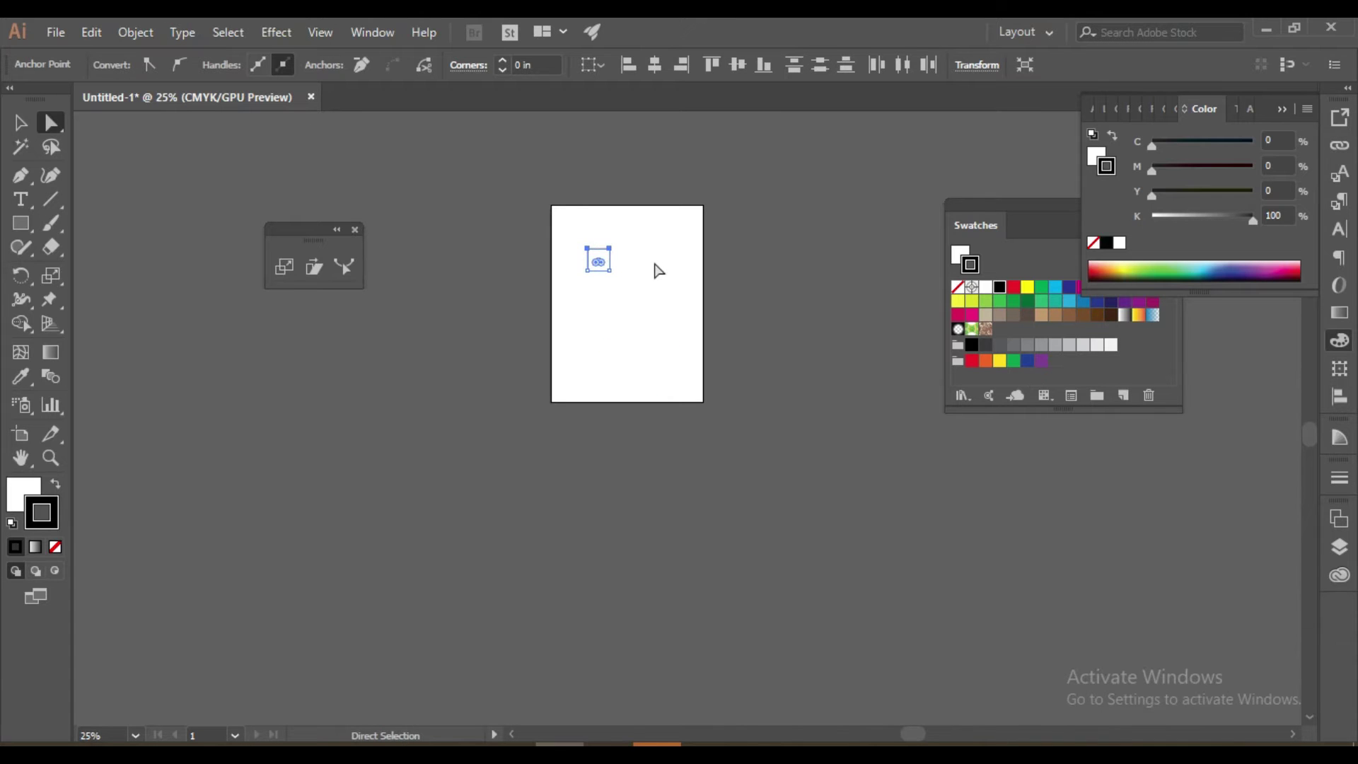
{"action": "scroll", "coordinate": [658, 271], "scroll_direction": "up", "scroll_amount": 5}
{"action": "scroll", "coordinate": [670, 344], "scroll_direction": "up", "scroll_amount": 1}
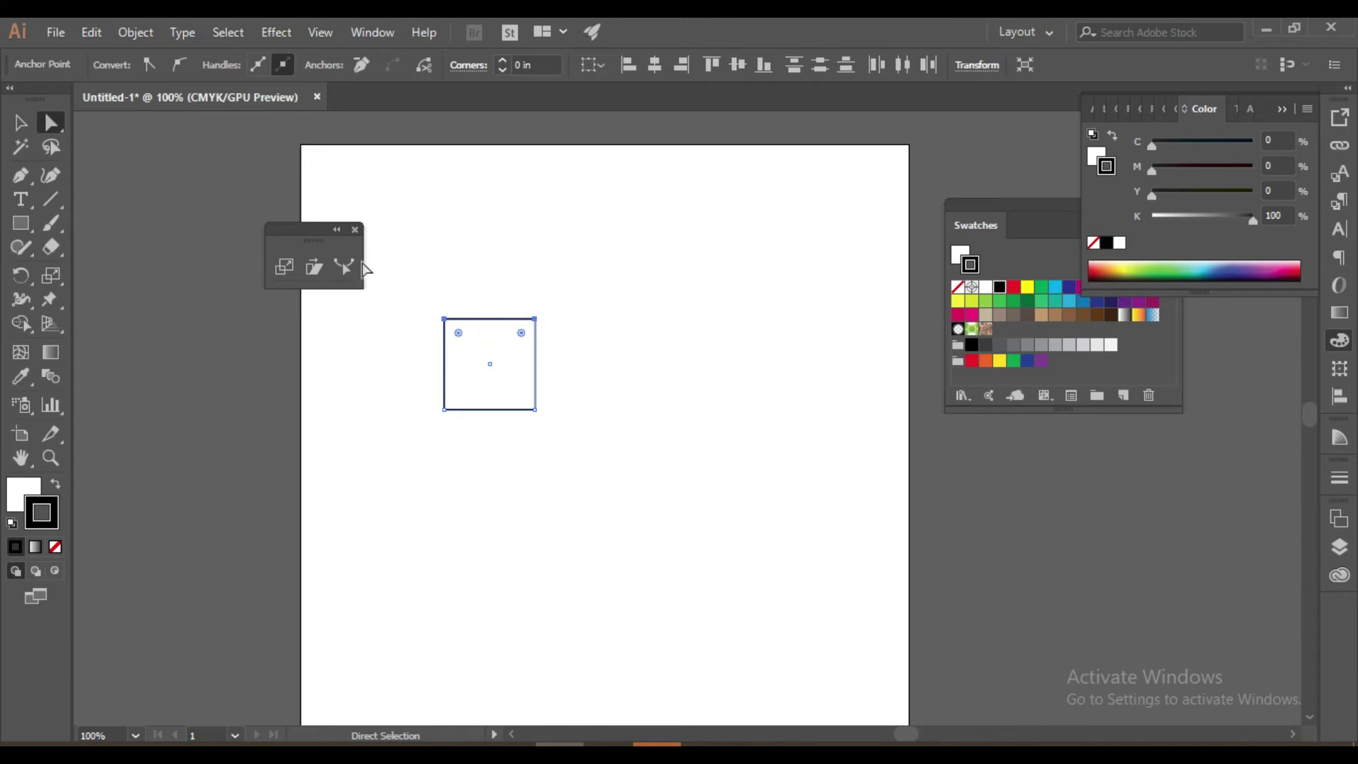
{"action": "left_click_drag", "start_coordinate": [557, 490], "coordinate": [558, 492]}
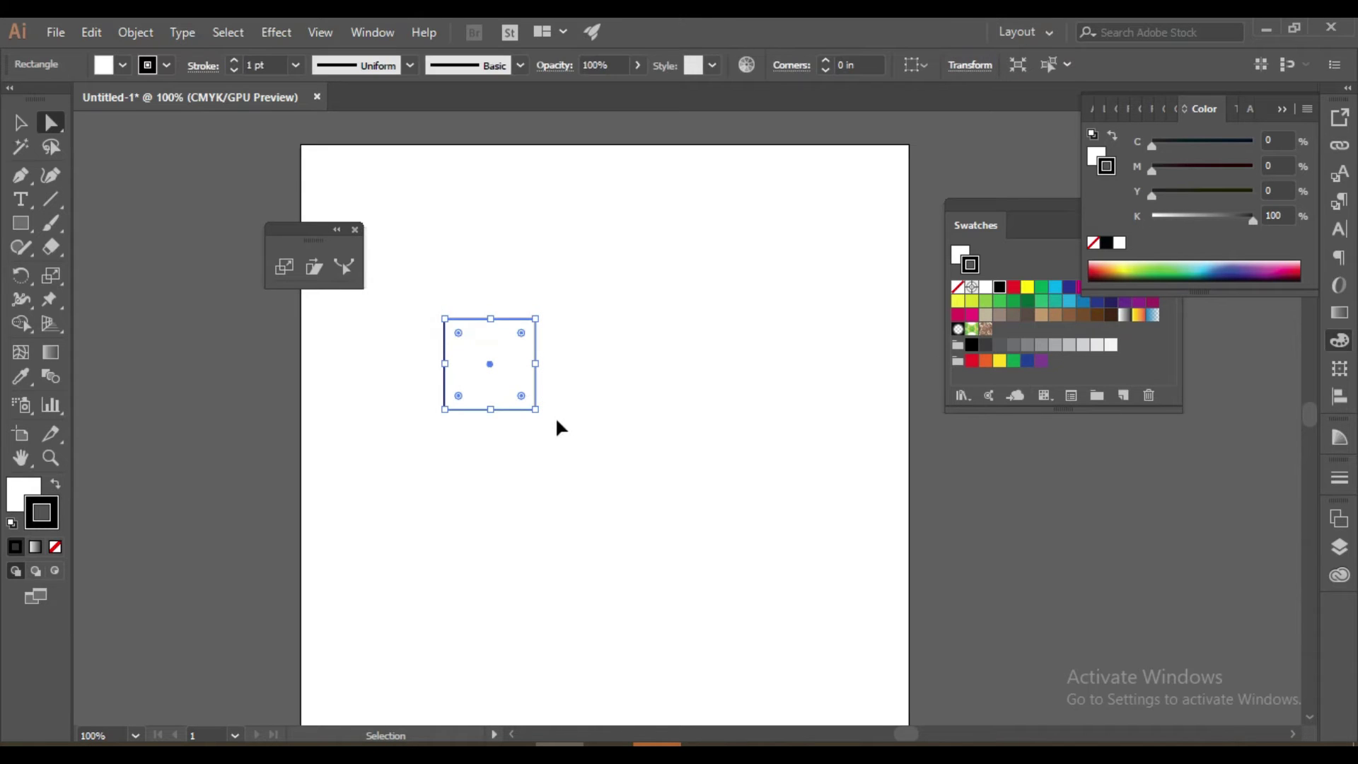
{"action": "left_click_drag", "start_coordinate": [538, 410], "coordinate": [750, 352]}
{"action": "left_click", "coordinate": [559, 370]}
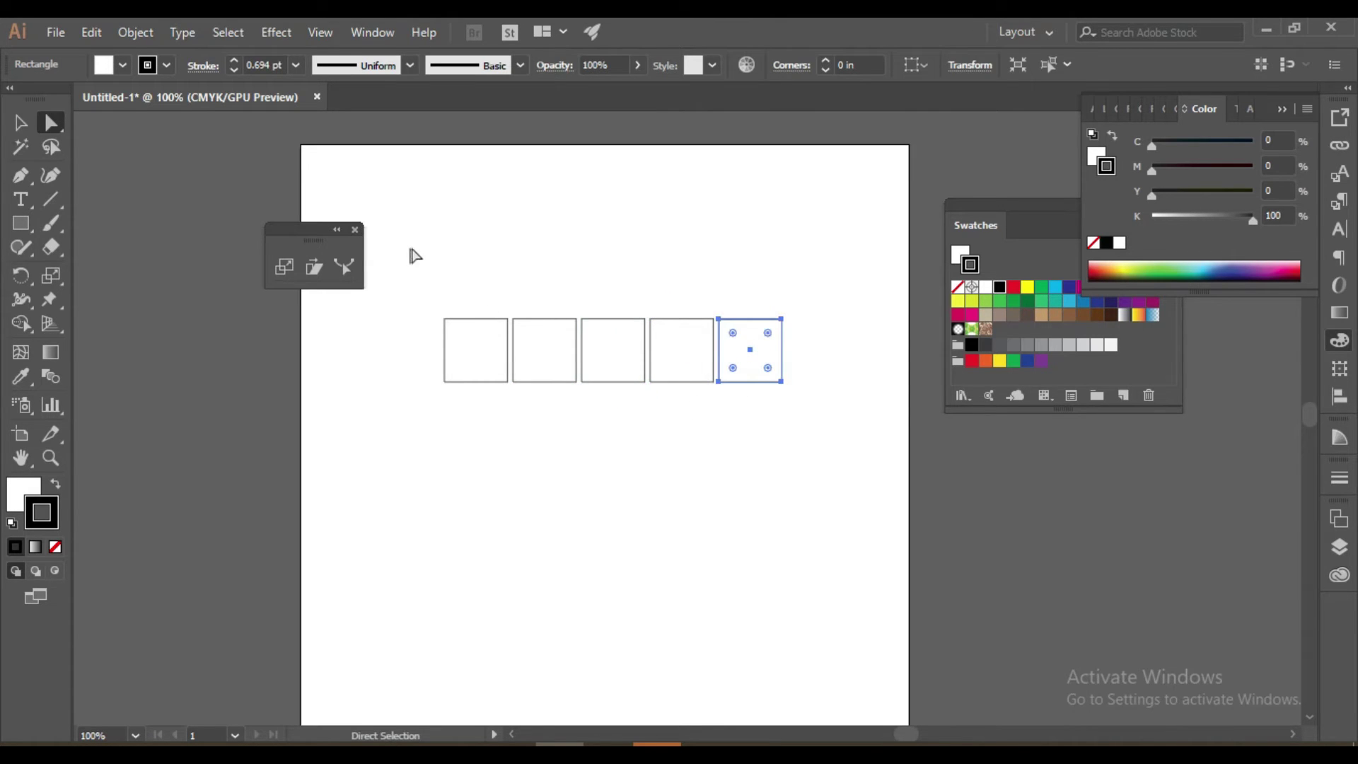
Step: Slant the five squares to the right by their upper anchor points, and undo the slant
{"action": "left_click_drag", "start_coordinate": [427, 288], "coordinate": [800, 313]}
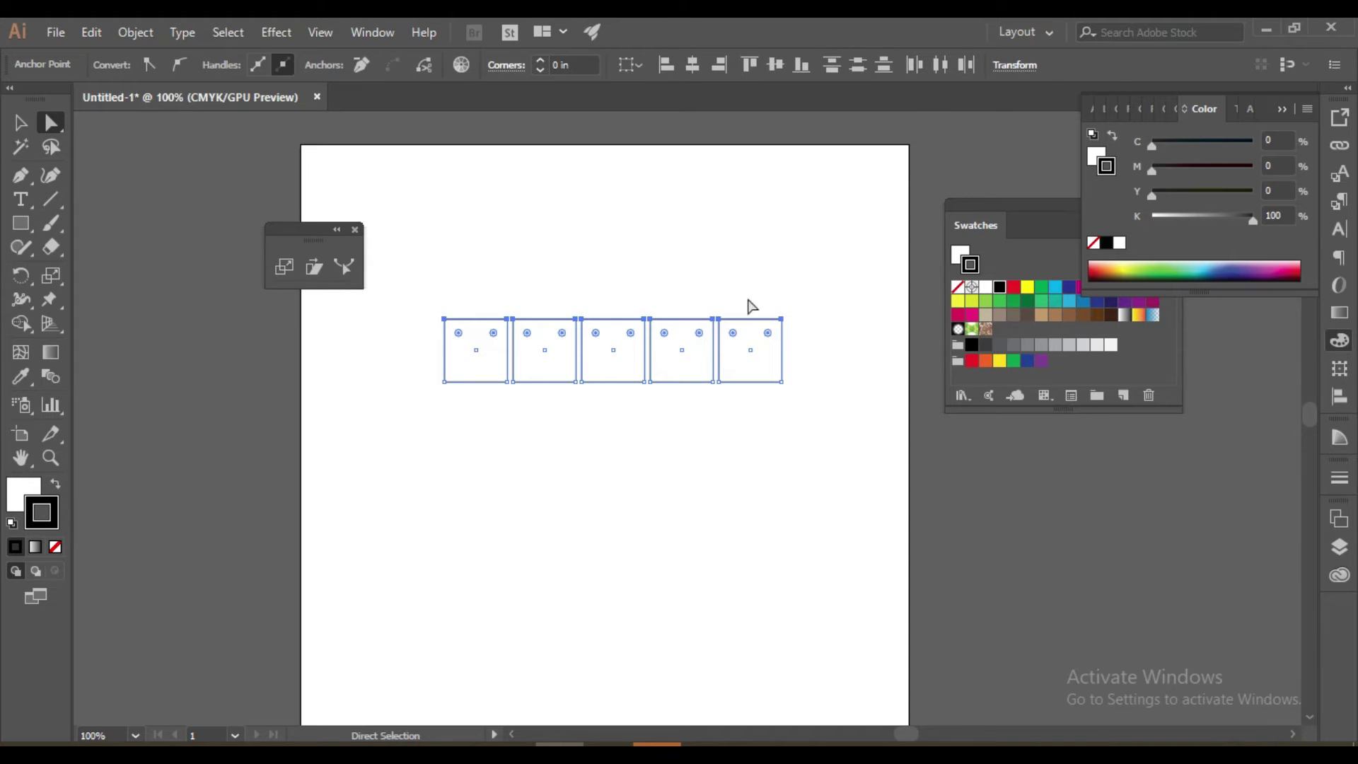
{"action": "left_click_drag", "start_coordinate": [696, 320], "coordinate": [820, 340]}
{"action": "left_click", "coordinate": [839, 477]}
{"action": "left_click_drag", "start_coordinate": [449, 267], "coordinate": [880, 480]}
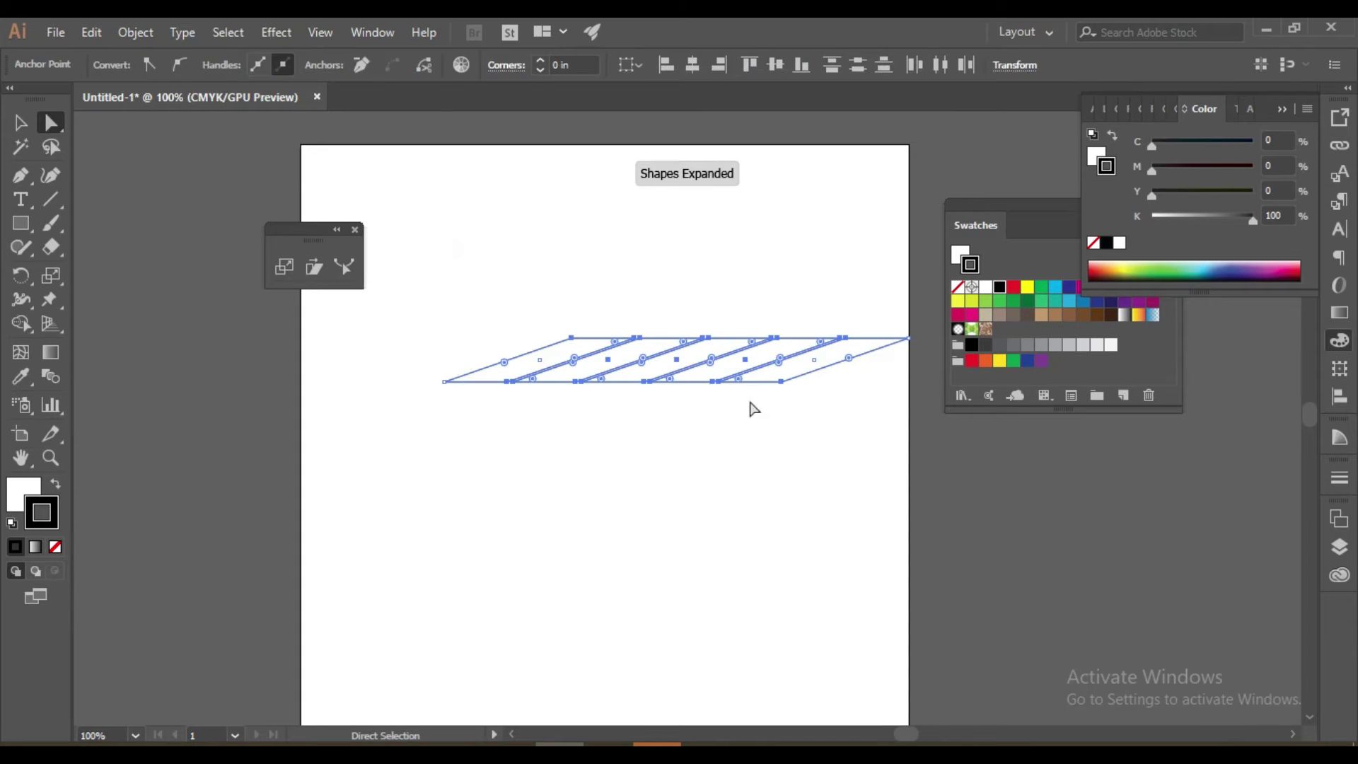
{"action": "left_click", "coordinate": [676, 470]}
{"action": "key", "text": "ctrl+z"}
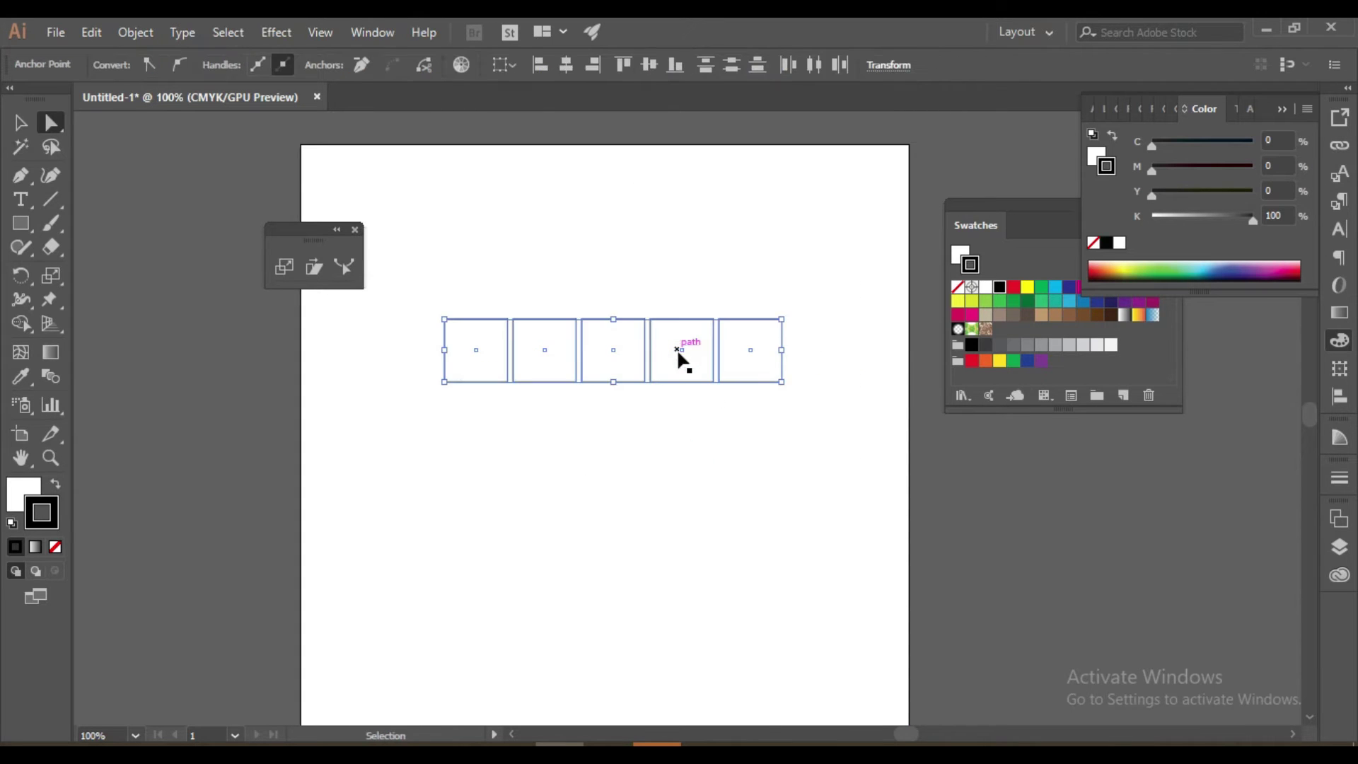
Step: Move the upper anchor points of the five squares up and to the left, and undo the move
{"action": "left_click_drag", "start_coordinate": [672, 322], "coordinate": [497, 277]}
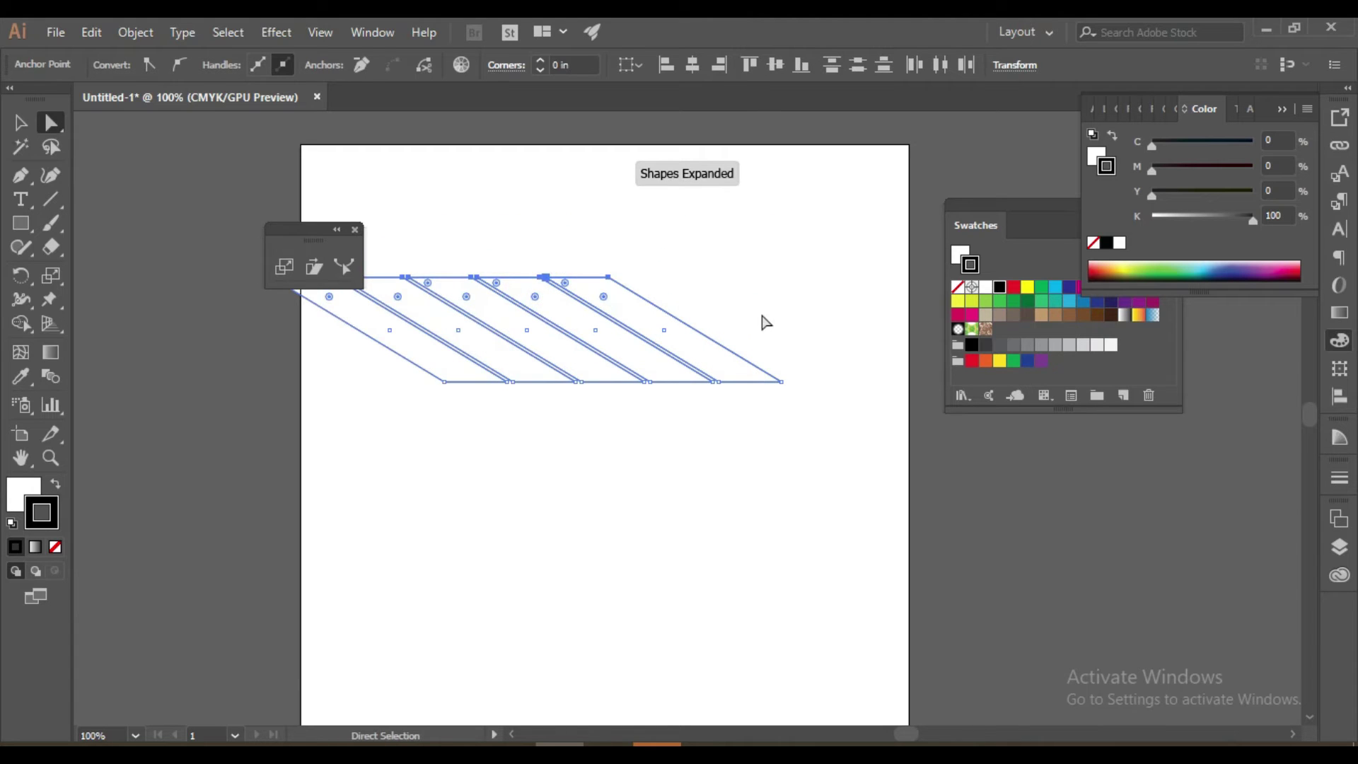
{"action": "left_click", "coordinate": [761, 316]}
{"action": "key", "text": "ctrl+z"}
{"action": "left_click", "coordinate": [666, 467]}
{"action": "key", "text": "ctrl+z"}
{"action": "left_click", "coordinate": [666, 467]}
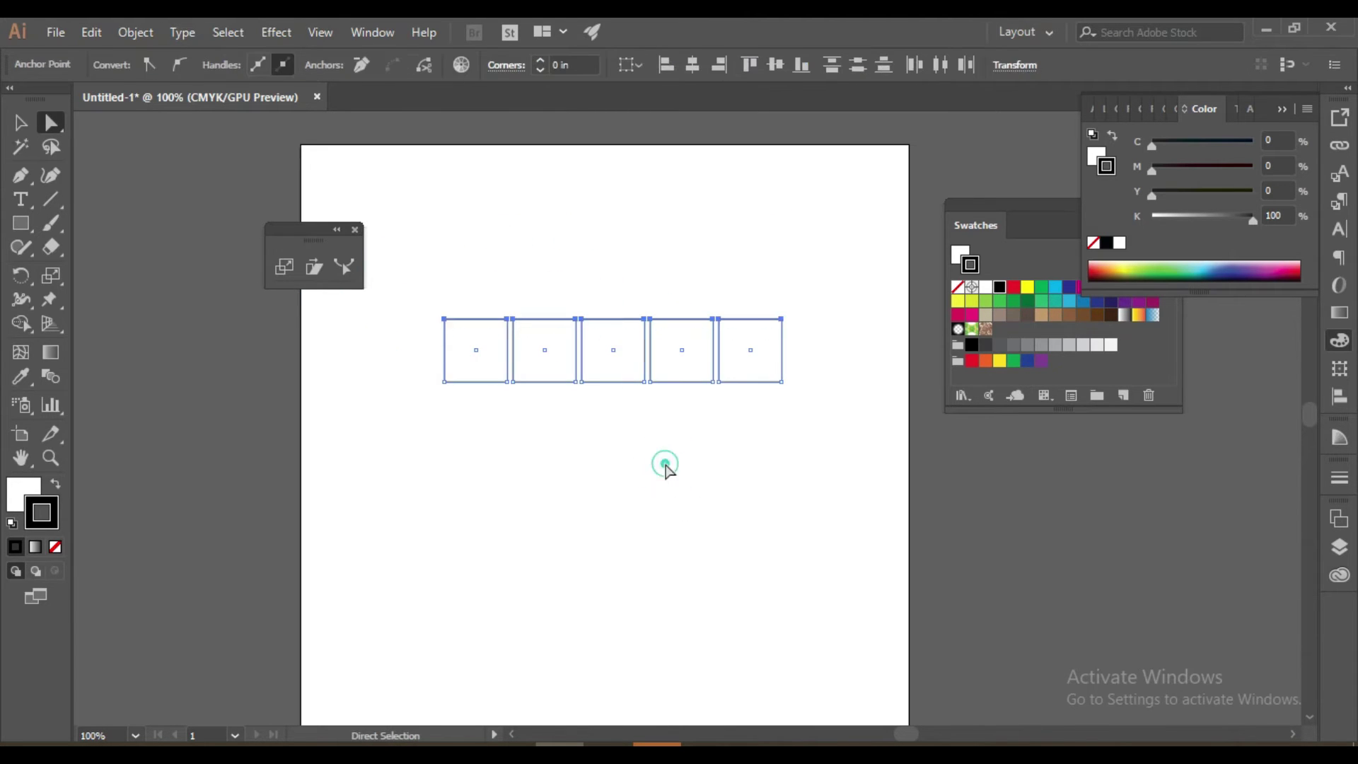
Step: Select the row of five squares and duplicate it downward to make four stacked rows
{"action": "left_click_drag", "start_coordinate": [414, 358], "coordinate": [837, 403]}
{"action": "left_click_drag", "start_coordinate": [440, 324], "coordinate": [836, 397]}
{"action": "left_click", "coordinate": [20, 125]}
{"action": "left_click_drag", "start_coordinate": [441, 279], "coordinate": [875, 442]}
{"action": "left_click_drag", "start_coordinate": [606, 354], "coordinate": [607, 426]}
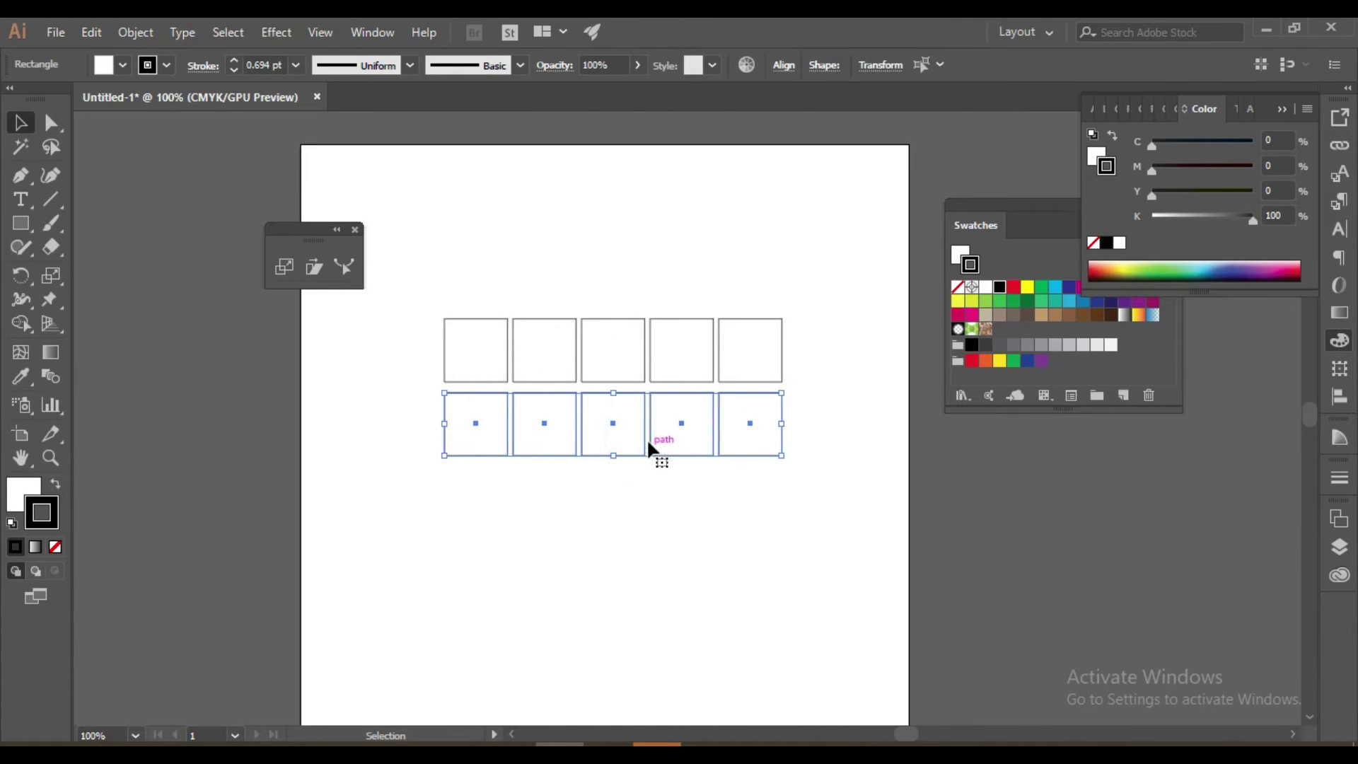
{"action": "left_click_drag", "start_coordinate": [650, 425], "coordinate": [673, 595]}
{"action": "left_click", "coordinate": [572, 282]}
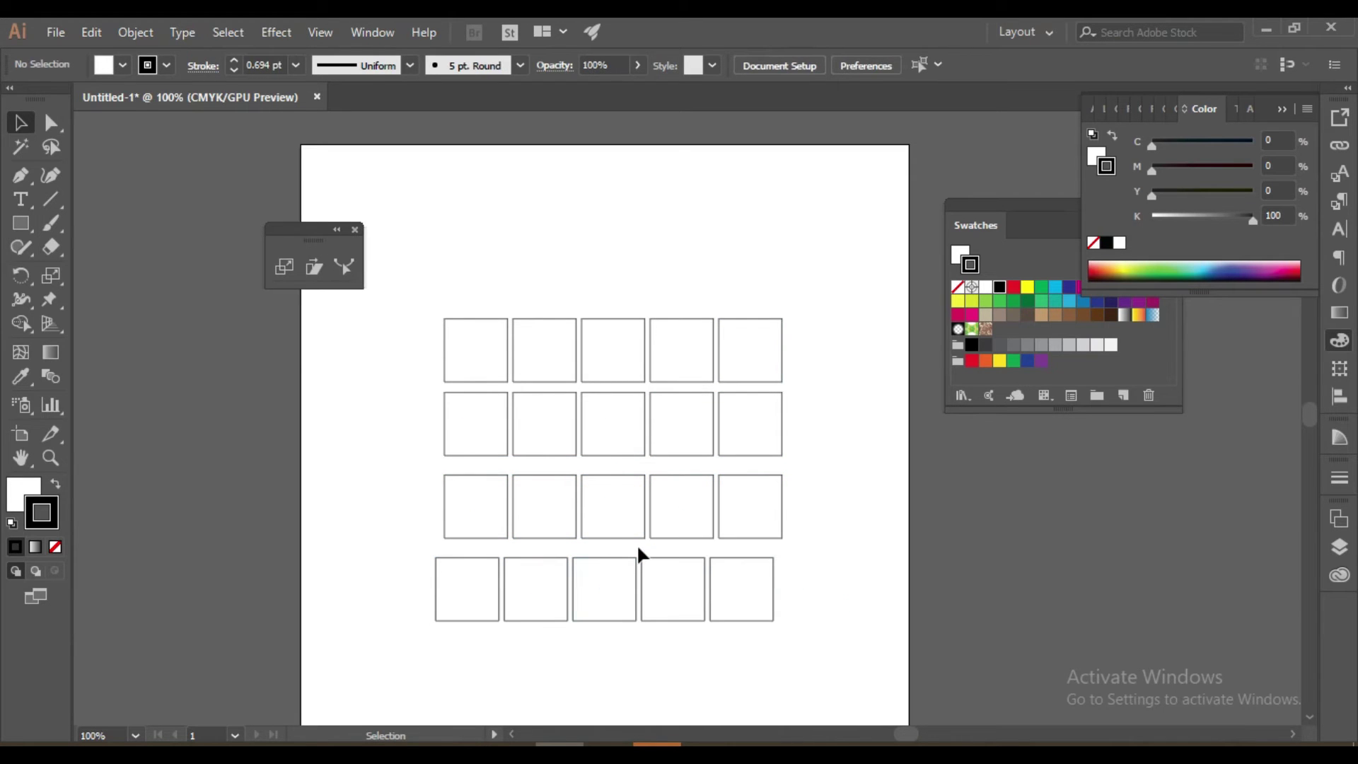
Step: Undo the misaligned lowest row and duplicate the third row straight down in line with the others
{"action": "key", "text": "ctrl+z"}
{"action": "left_click_drag", "start_coordinate": [625, 524], "coordinate": [625, 611]}
{"action": "left_click", "coordinate": [858, 548]}
{"action": "left_click_drag", "start_coordinate": [429, 251], "coordinate": [800, 648]}
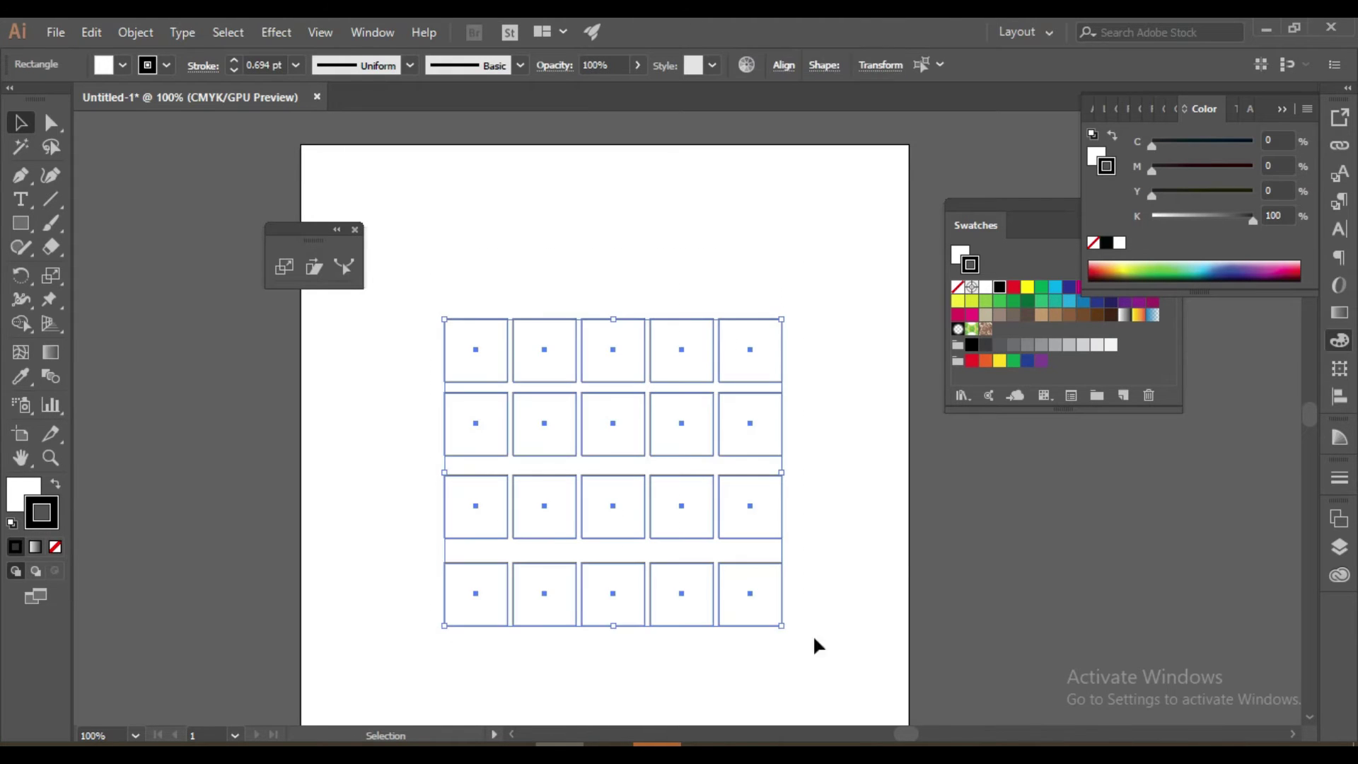
{"action": "left_click", "coordinate": [817, 513]}
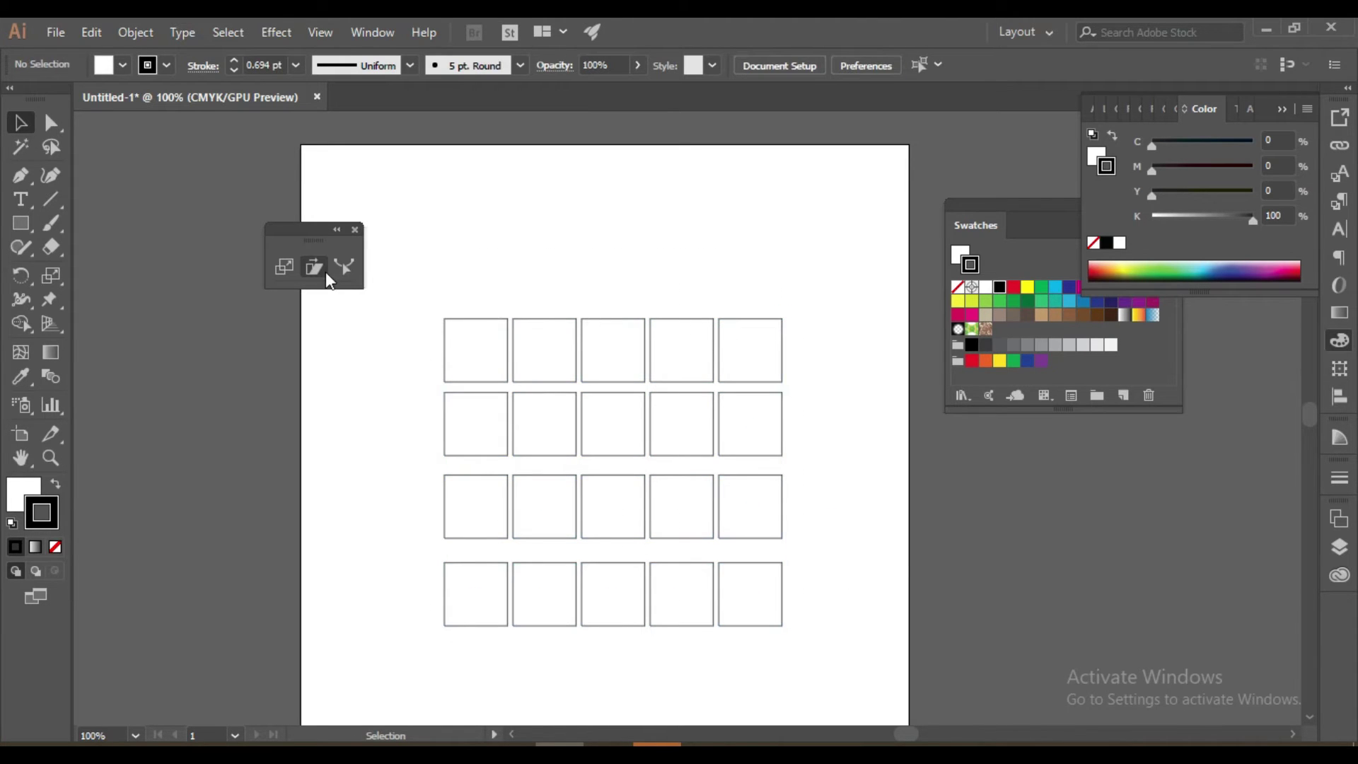
Step: Slant only the top row of squares to the right by its upper anchor points, and undo the slant
{"action": "left_click", "coordinate": [51, 123]}
{"action": "left_click_drag", "start_coordinate": [426, 274], "coordinate": [837, 367]}
{"action": "mouse_move", "coordinate": [704, 325]}
{"action": "left_mouse_down"}
{"action": "mouse_move", "coordinate": [736, 329]}
{"action": "mouse_move", "coordinate": [679, 320]}
{"action": "left_mouse_up"}
{"action": "left_click_drag", "start_coordinate": [427, 291], "coordinate": [817, 342]}
{"action": "left_click_drag", "start_coordinate": [689, 324], "coordinate": [685, 324]}
{"action": "left_click_drag", "start_coordinate": [391, 291], "coordinate": [818, 354]}
{"action": "left_click_drag", "start_coordinate": [612, 320], "coordinate": [792, 337]}
{"action": "left_click", "coordinate": [869, 424]}
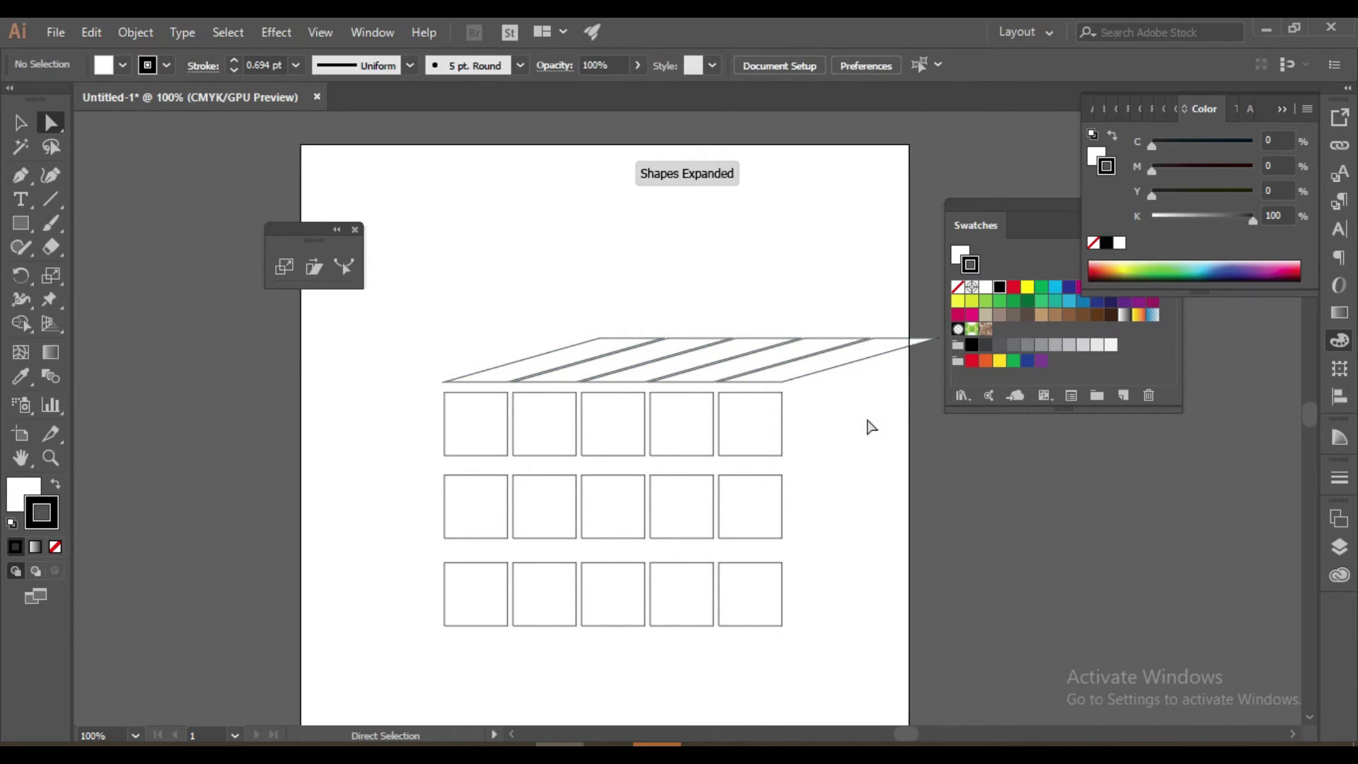
{"action": "key", "text": "ctrl+z"}
{"action": "left_click", "coordinate": [794, 191]}
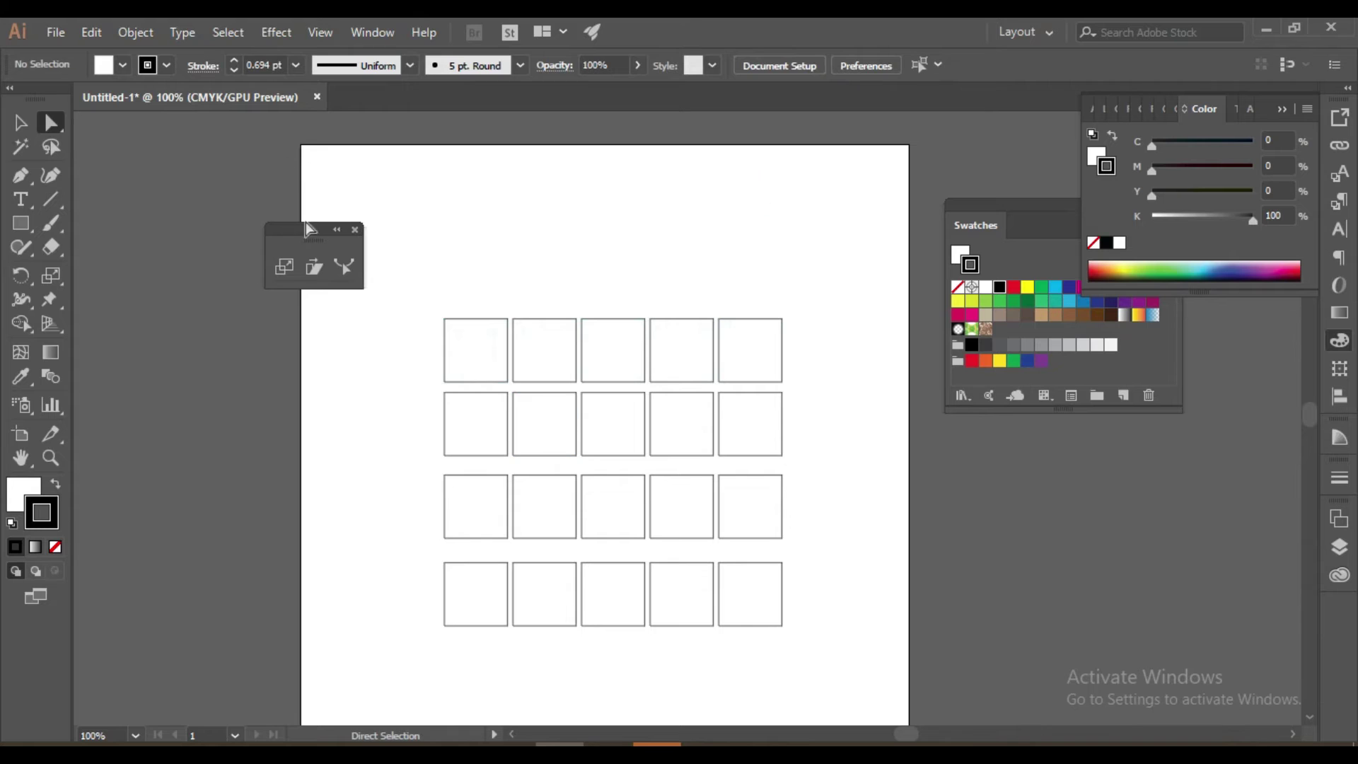
Step: Shear all twenty squares together with the Shear tool in several directions, and undo every shear
{"action": "left_click", "coordinate": [311, 266]}
{"action": "left_click_drag", "start_coordinate": [423, 281], "coordinate": [821, 658]}
{"action": "left_click_drag", "start_coordinate": [693, 318], "coordinate": [337, 355]}
{"action": "left_click_drag", "start_coordinate": [500, 422], "coordinate": [626, 423]}
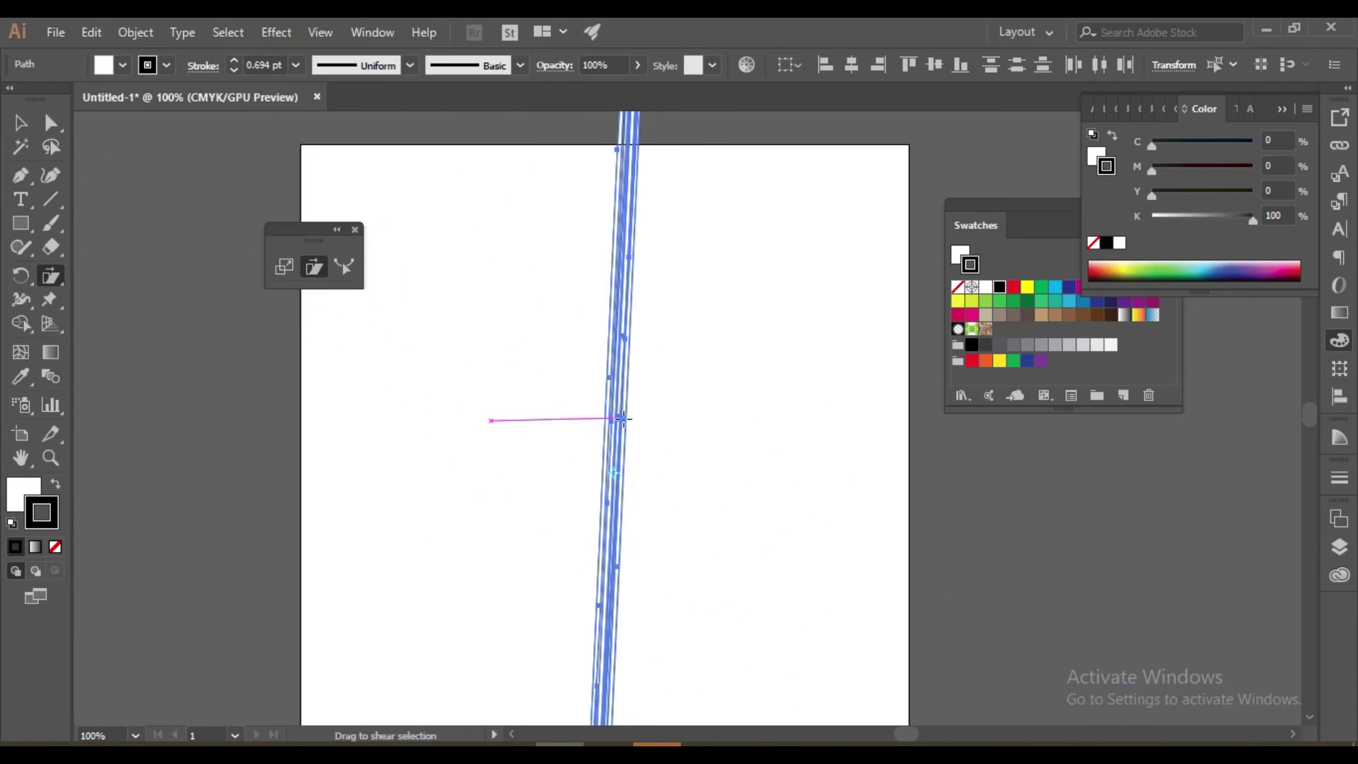
{"action": "key", "text": "ctrl+z"}
{"action": "key", "text": "ctrl+z"}
{"action": "key", "text": "ctrl+z"}
{"action": "key", "text": "ctrl+z"}
{"action": "key", "text": "ctrl+z"}
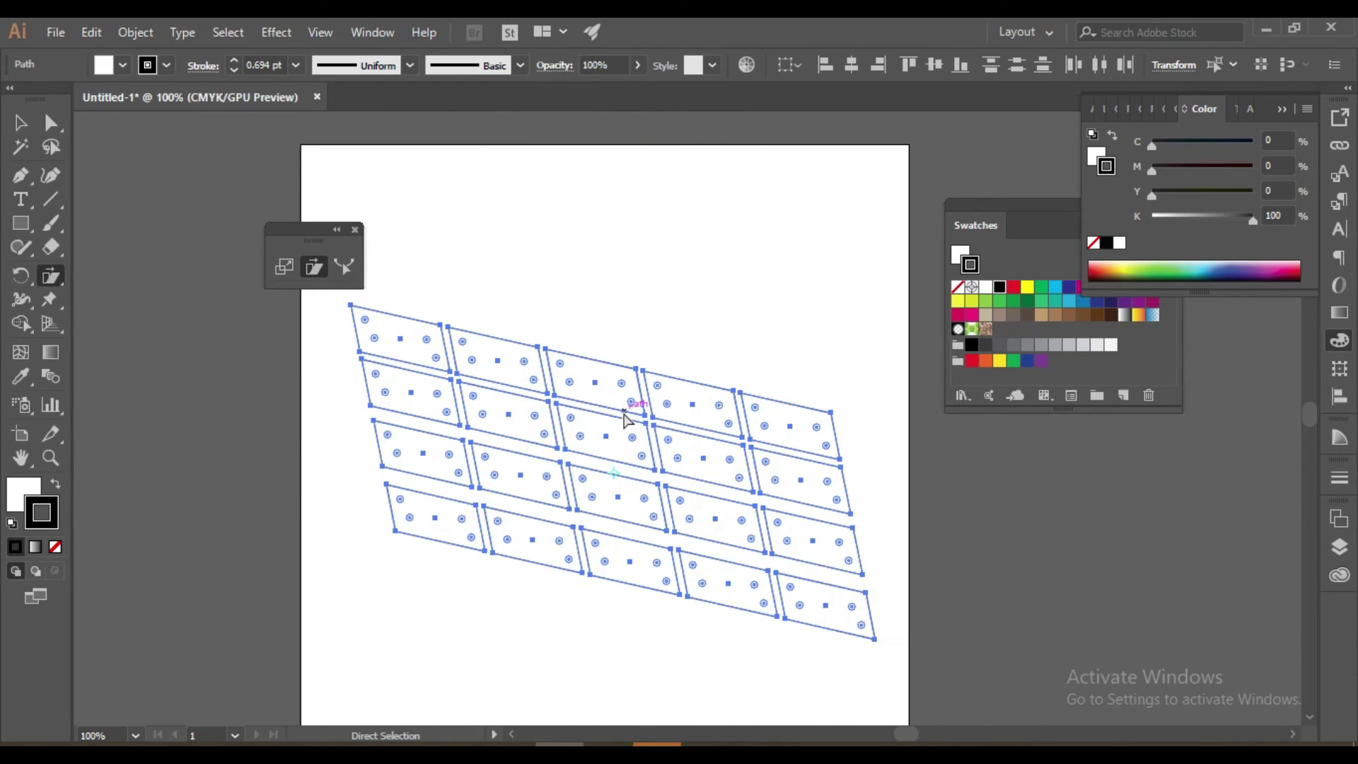
{"action": "key", "text": "ctrl+z"}
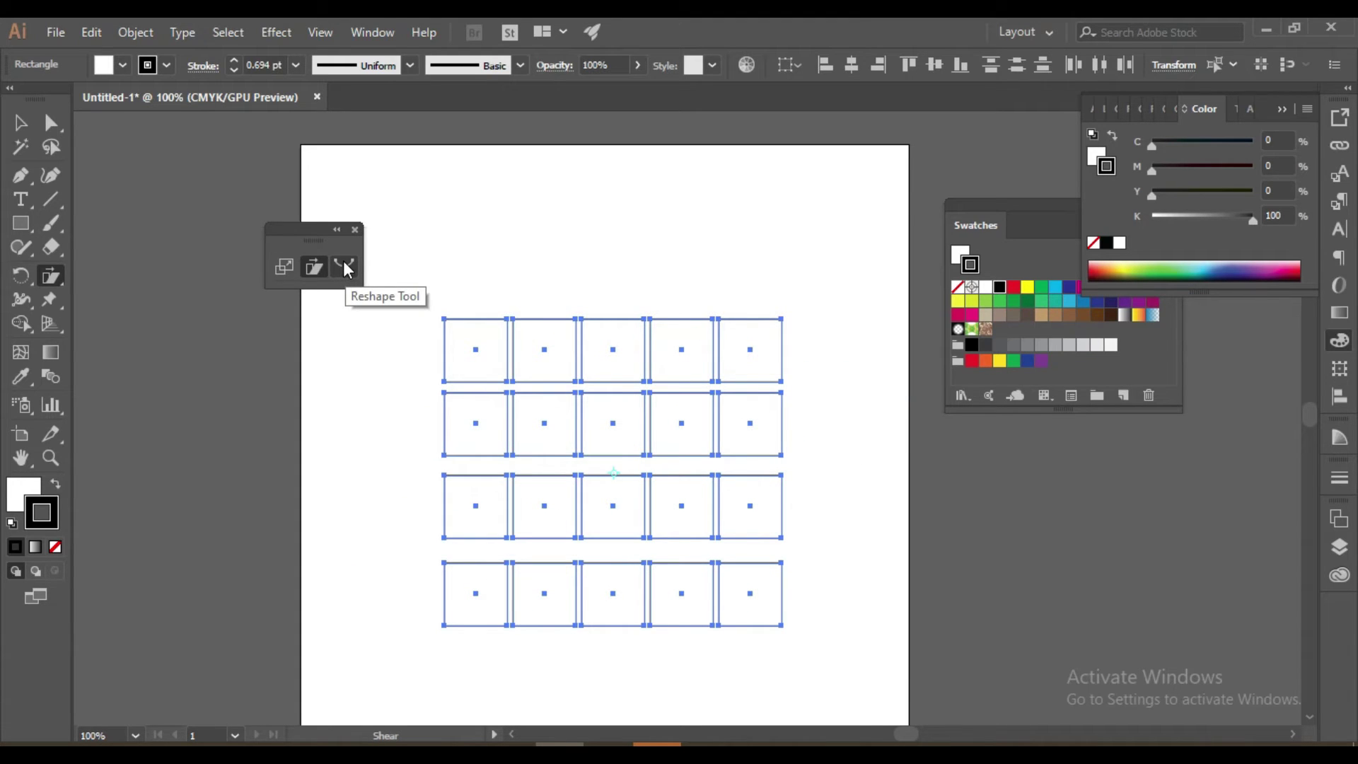
Step: Delete all the squares and move the floating transform tool palette off the artboard
{"action": "left_click", "coordinate": [346, 267]}
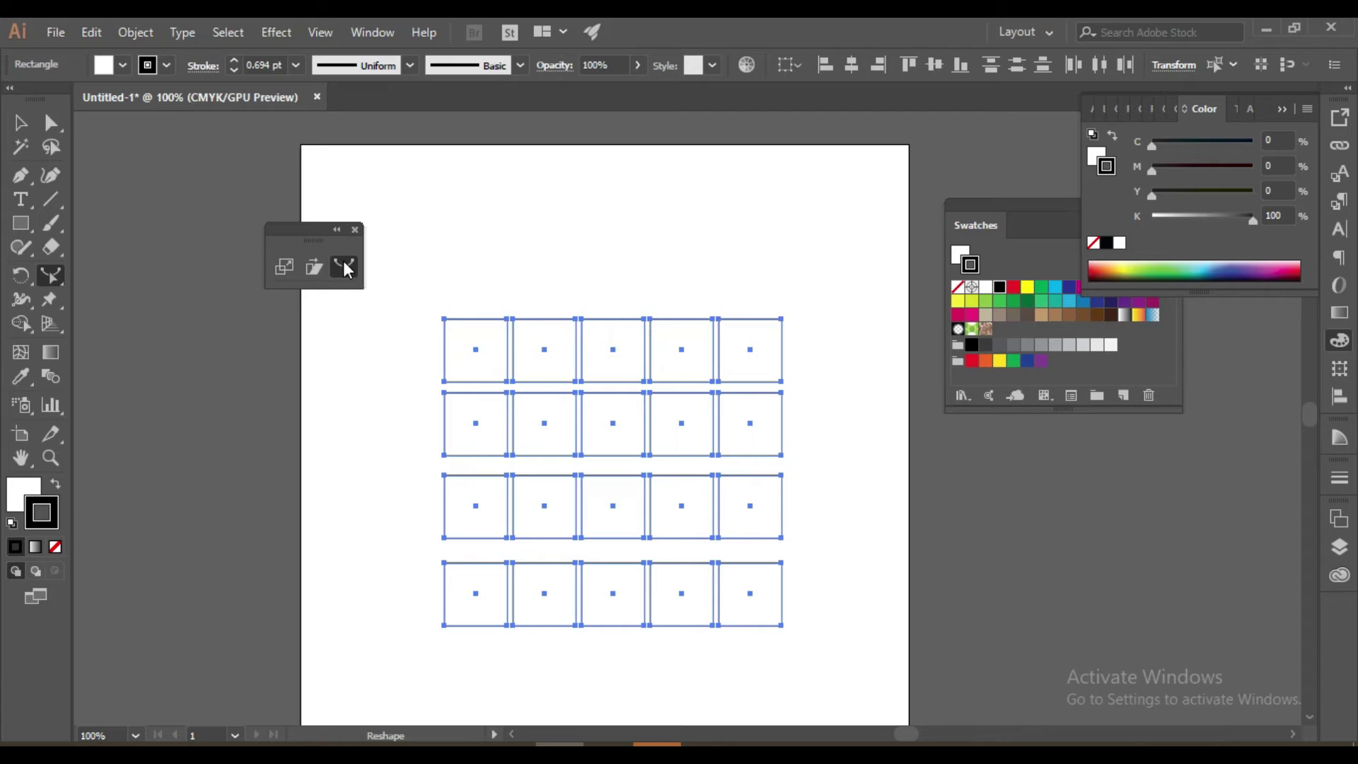
{"action": "key", "text": "Delete"}
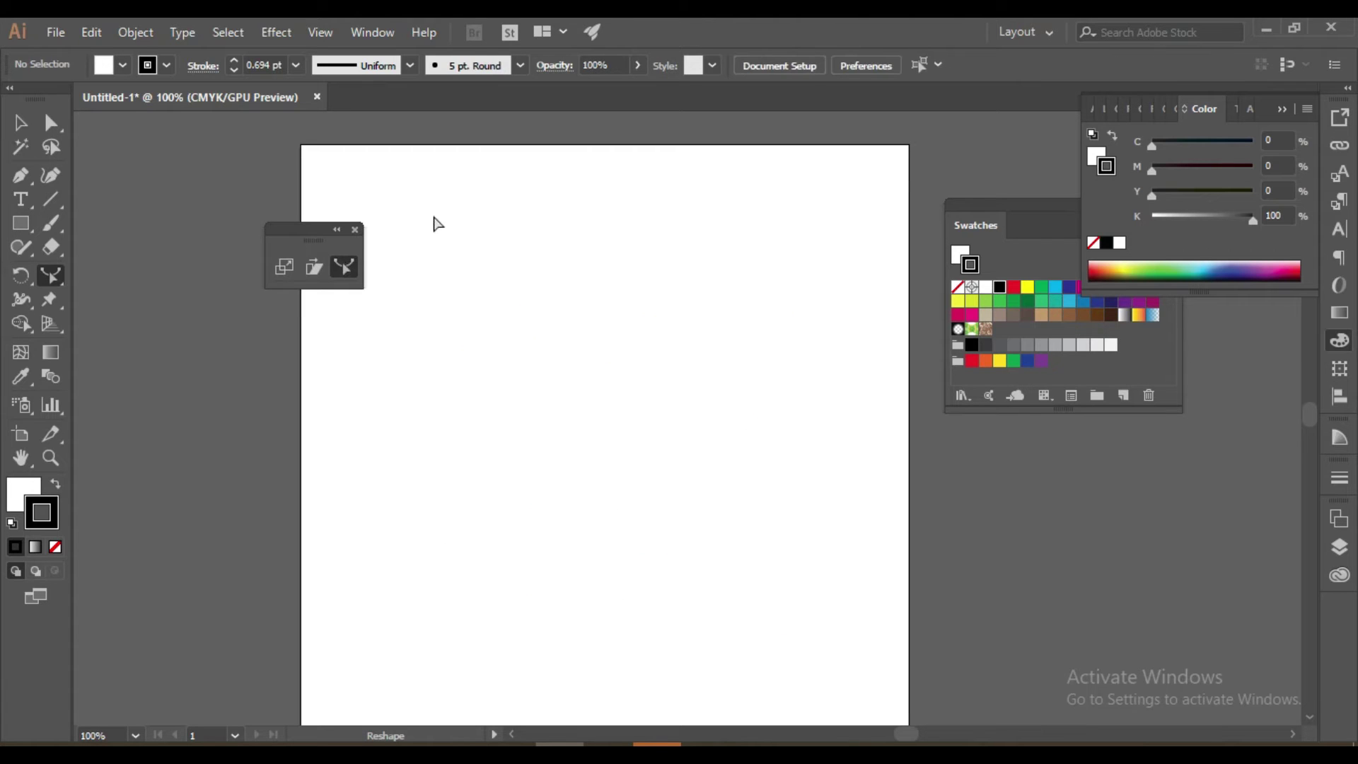
{"action": "left_click_drag", "start_coordinate": [299, 232], "coordinate": [215, 232]}
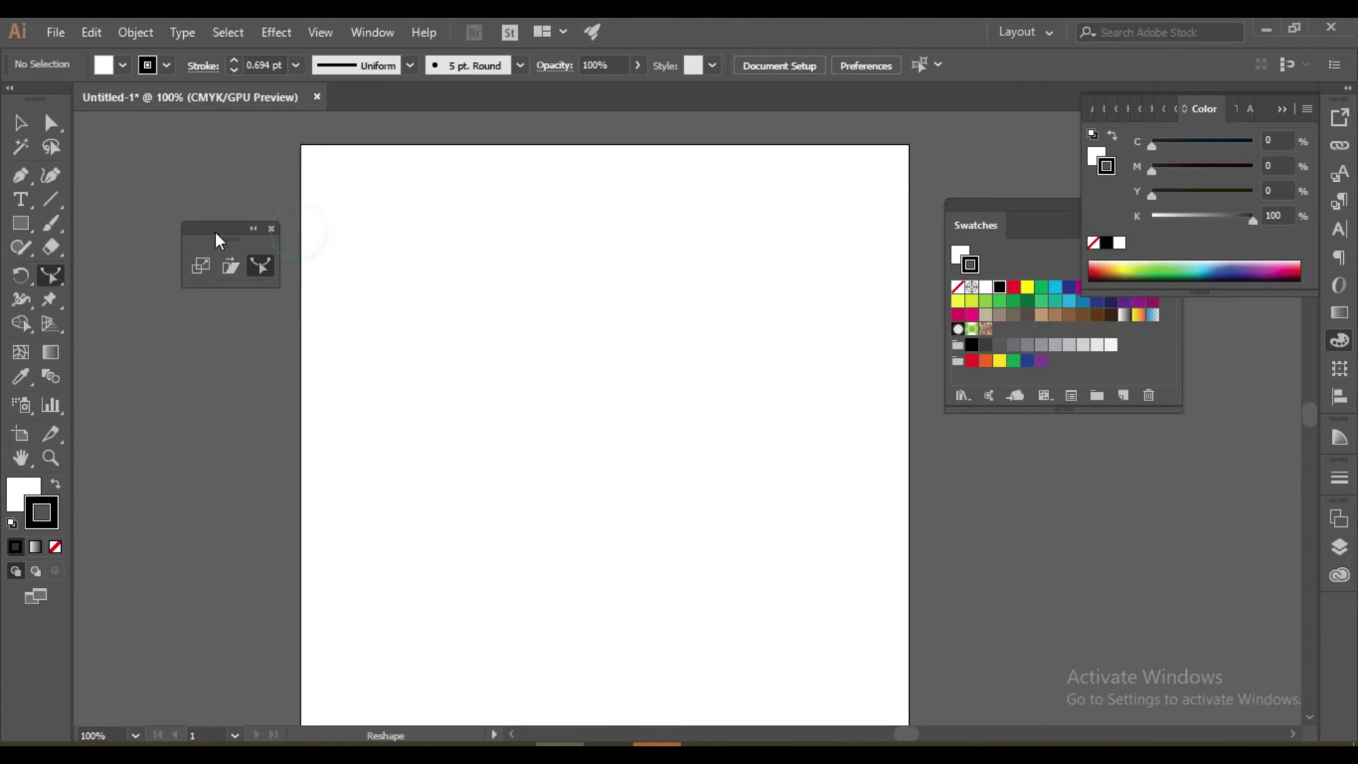
Step: Draw a tall, narrow rectangle about 1.03 by 4.92 in on the empty artboard
{"action": "left_click", "coordinate": [22, 221]}
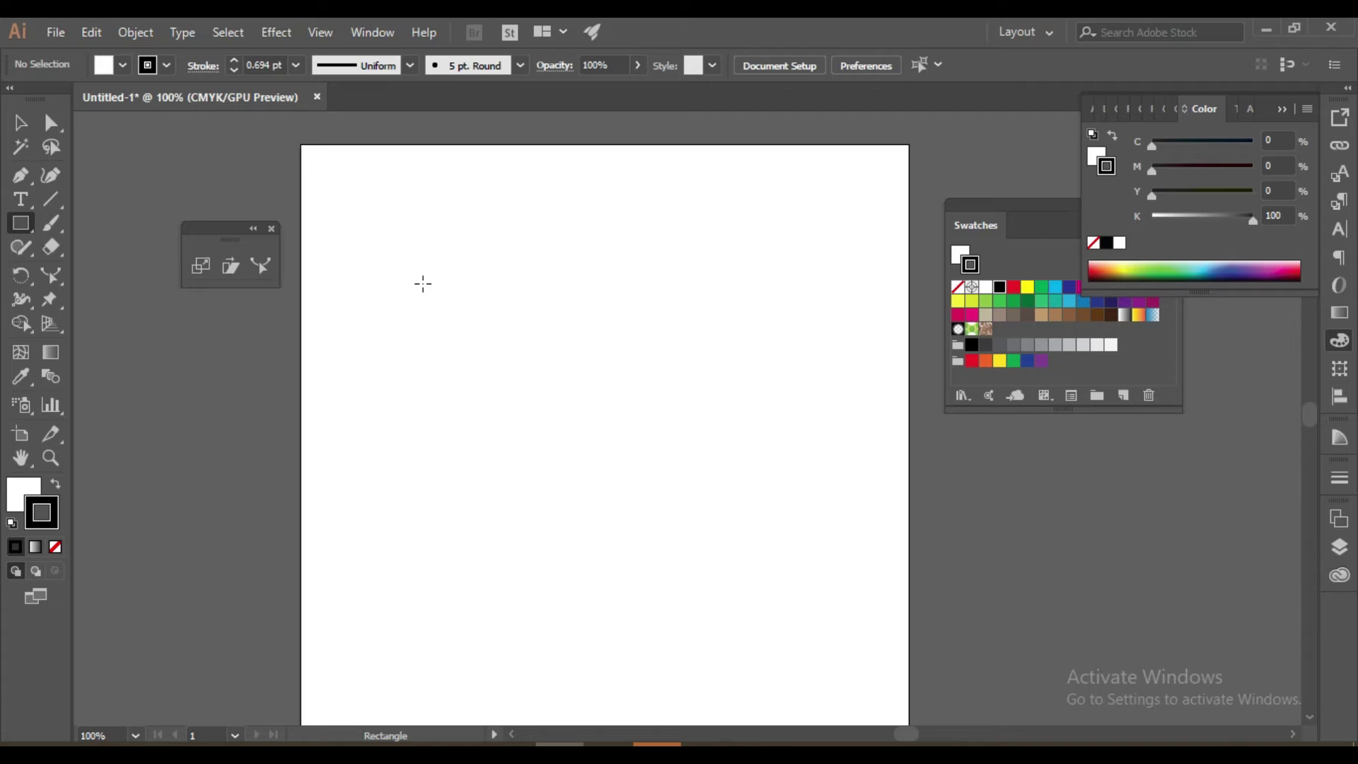
{"action": "mouse_move", "coordinate": [500, 252]}
{"action": "left_mouse_down"}
{"action": "mouse_move", "coordinate": [587, 515]}
{"action": "mouse_move", "coordinate": [573, 605]}
{"action": "left_mouse_up"}
{"action": "left_click", "coordinate": [262, 263]}
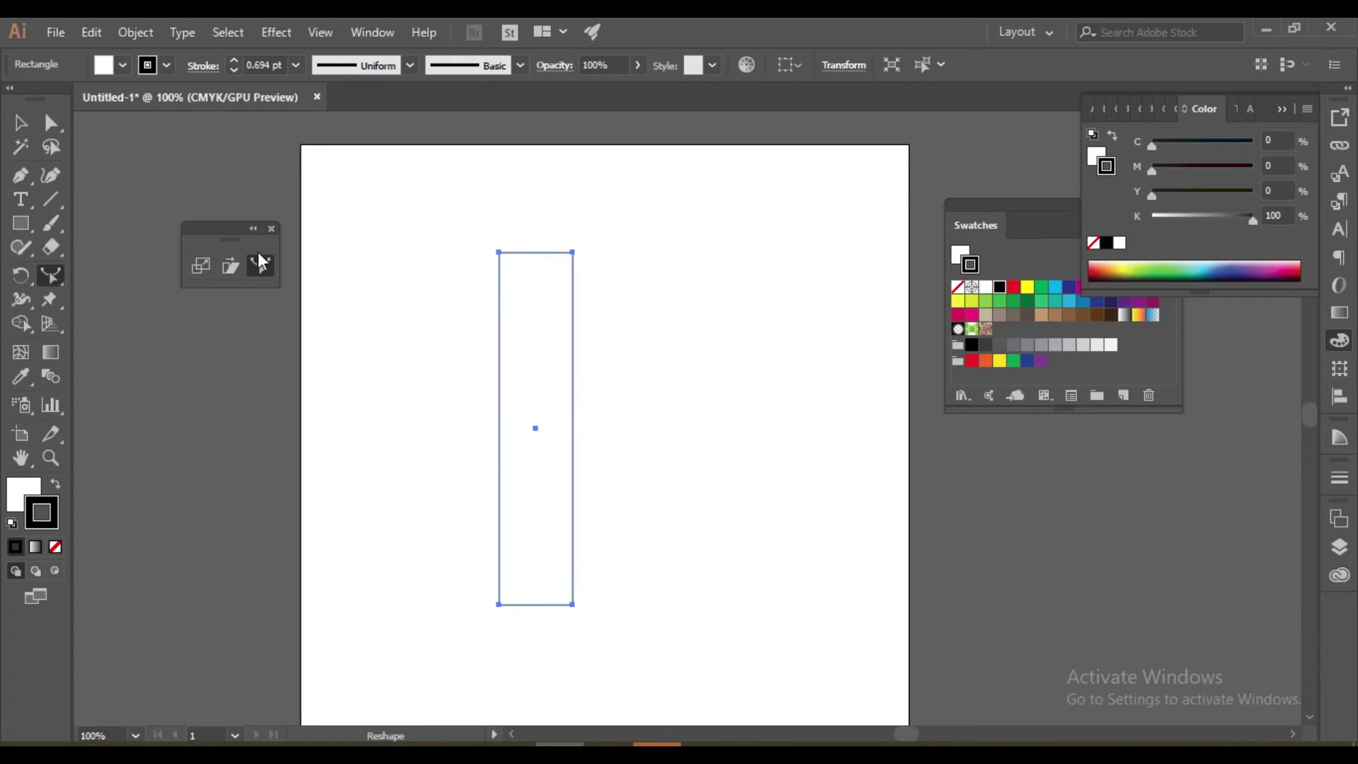
Step: Add an anchor point near the upper end of the rectangle's right edge and pull it outward to about X 4.54, Y 2.03 in
{"action": "left_click", "coordinate": [21, 176]}
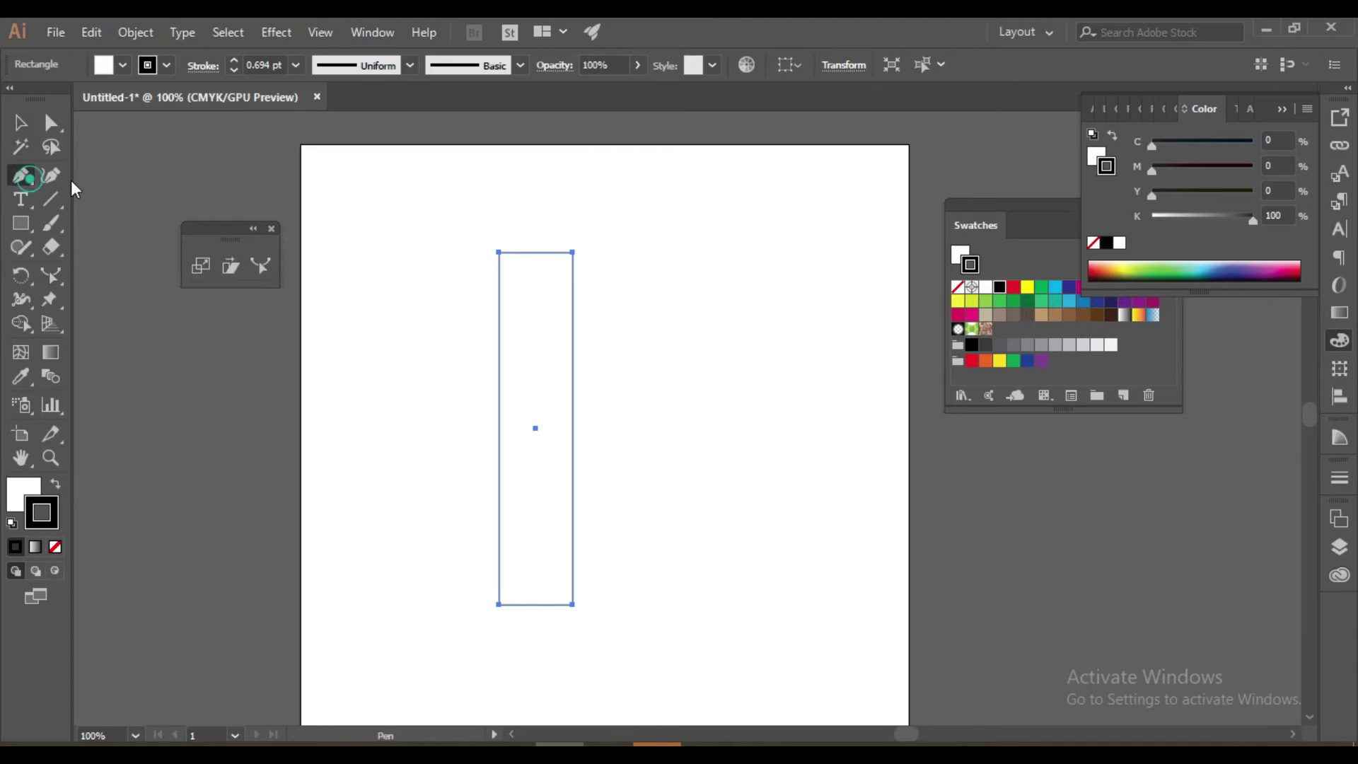
{"action": "left_click", "coordinate": [31, 122]}
{"action": "left_click", "coordinate": [21, 176]}
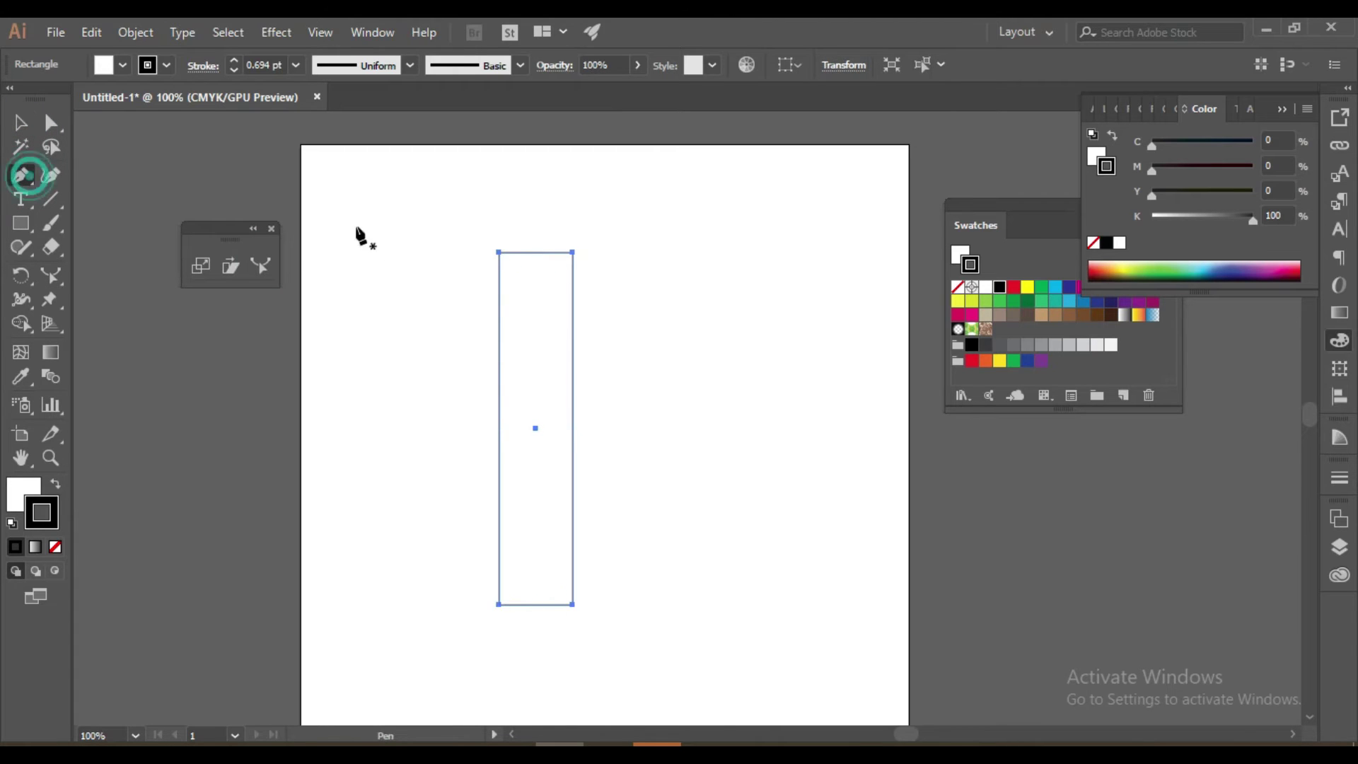
{"action": "left_click", "coordinate": [573, 303]}
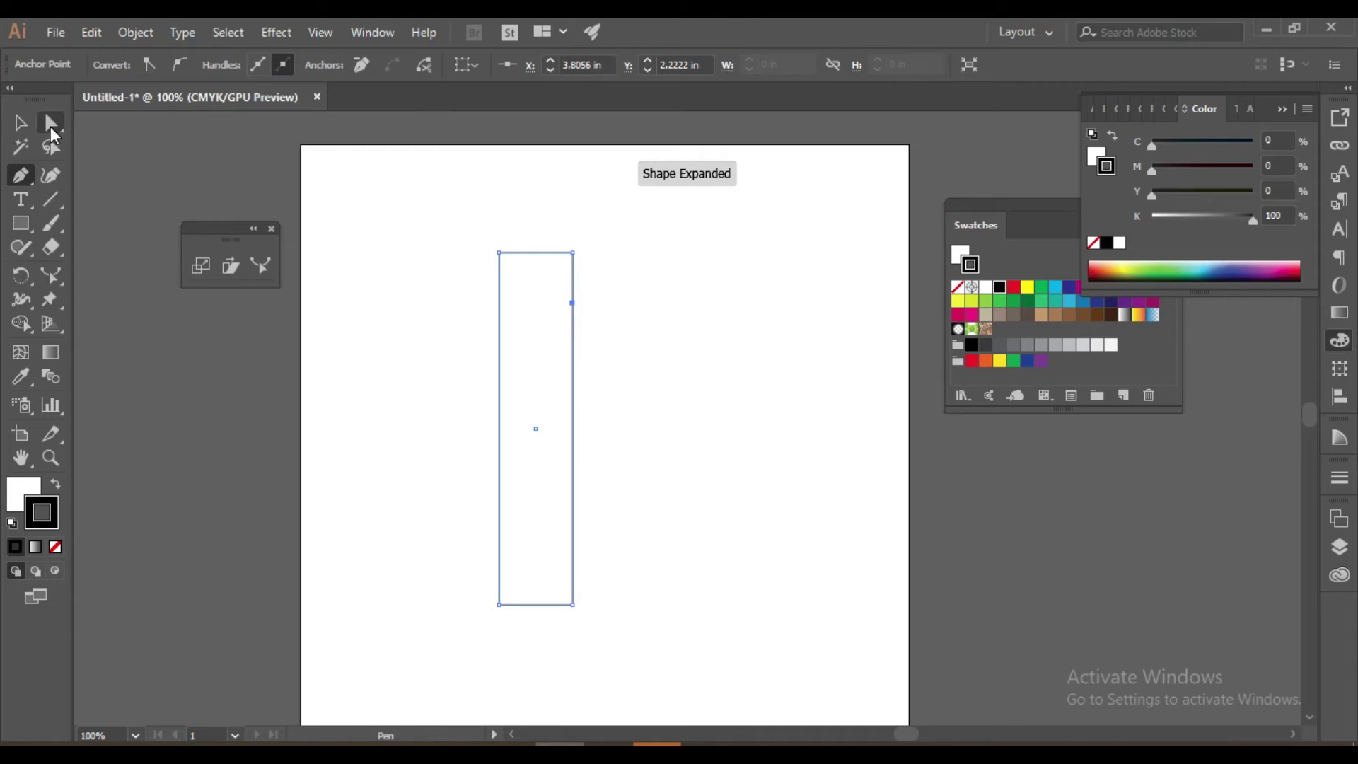
{"action": "left_click", "coordinate": [51, 125]}
{"action": "left_click", "coordinate": [700, 253]}
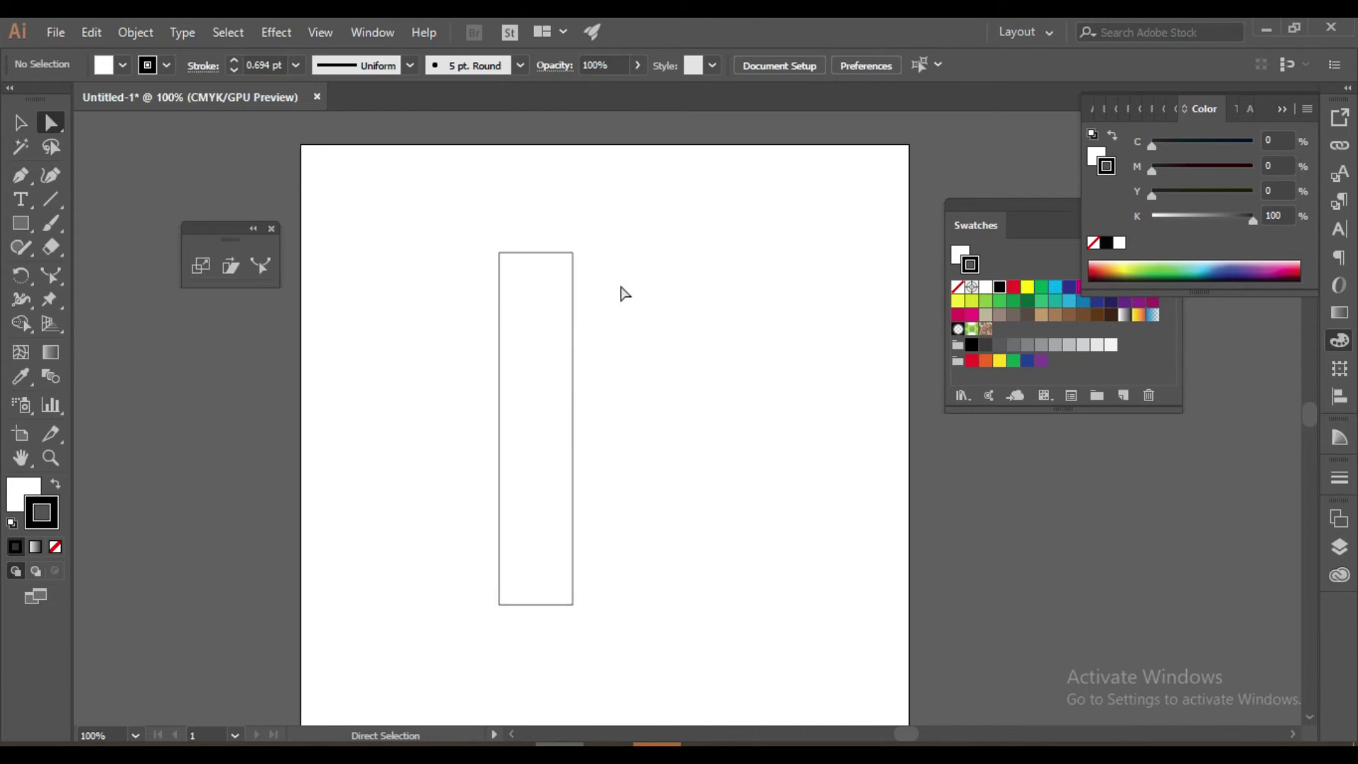
{"action": "left_click", "coordinate": [572, 303]}
{"action": "left_click_drag", "start_coordinate": [572, 303], "coordinate": [626, 288]}
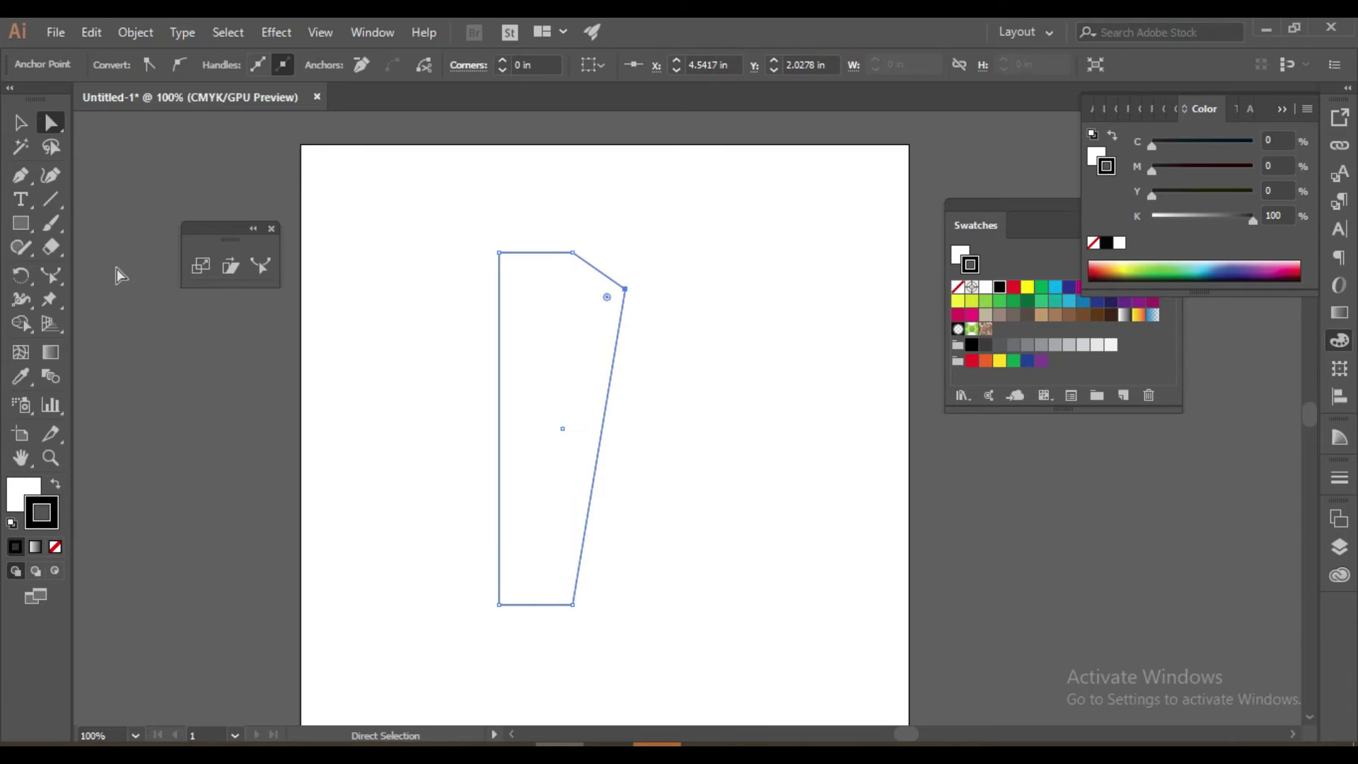
Step: Convert the pulled-out corner into a smooth curve with vertical handles using the Anchor Point tool
{"action": "left_click", "coordinate": [21, 180]}
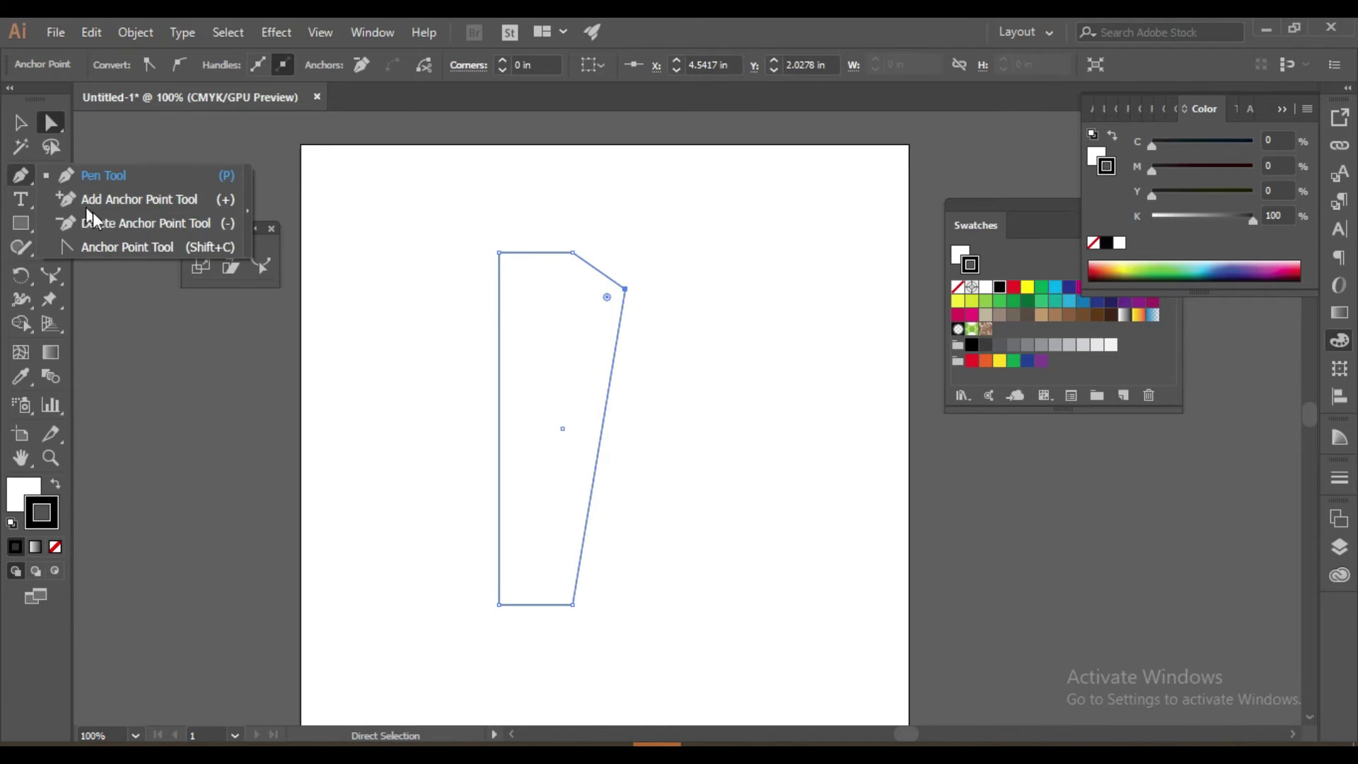
{"action": "left_click", "coordinate": [142, 247]}
{"action": "left_click_drag", "start_coordinate": [625, 289], "coordinate": [626, 330]}
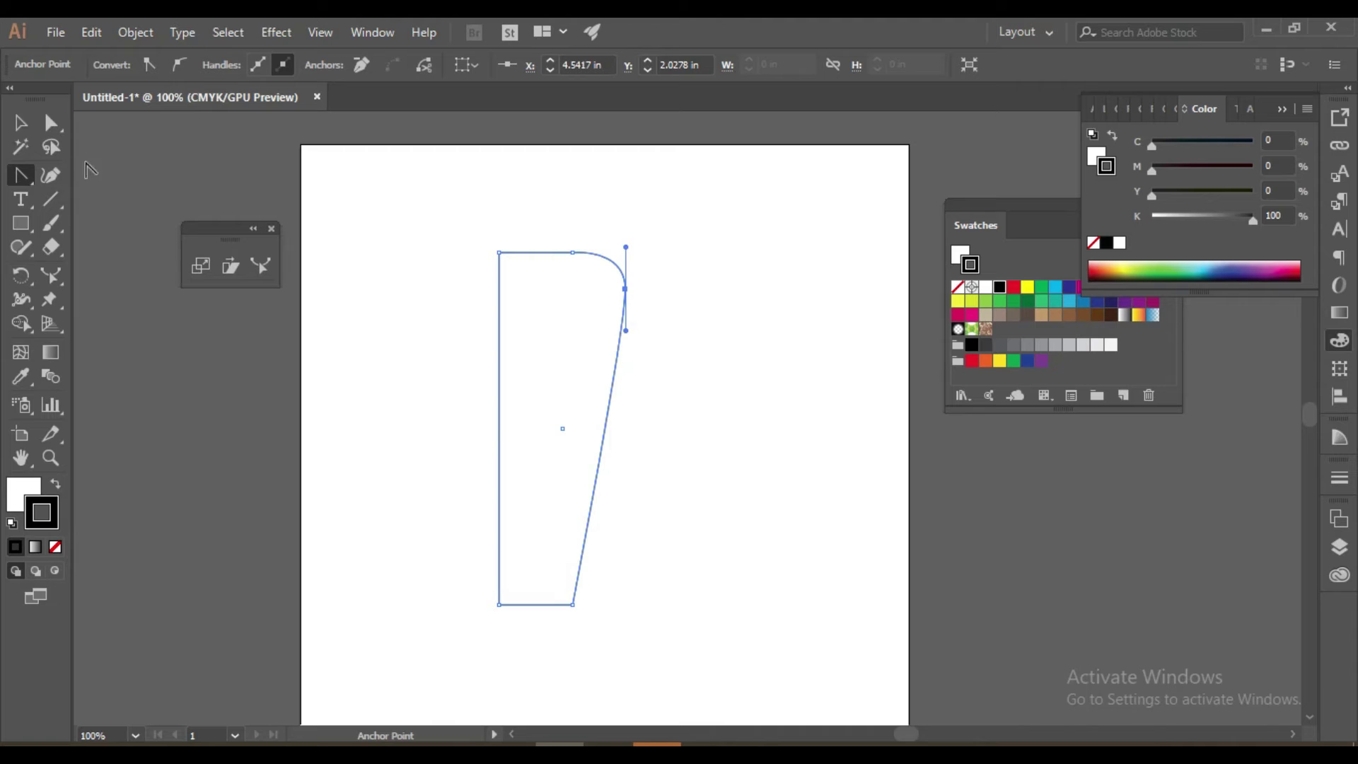
{"action": "left_click", "coordinate": [20, 122]}
{"action": "left_click", "coordinate": [619, 176]}
{"action": "left_click_drag", "start_coordinate": [398, 203], "coordinate": [643, 604]}
{"action": "left_click", "coordinate": [738, 470]}
Step: Undo the curve, the point's outward move and the added anchor point on the rectangle
{"action": "key", "text": "a"}
{"action": "key", "text": "ctrl+z"}
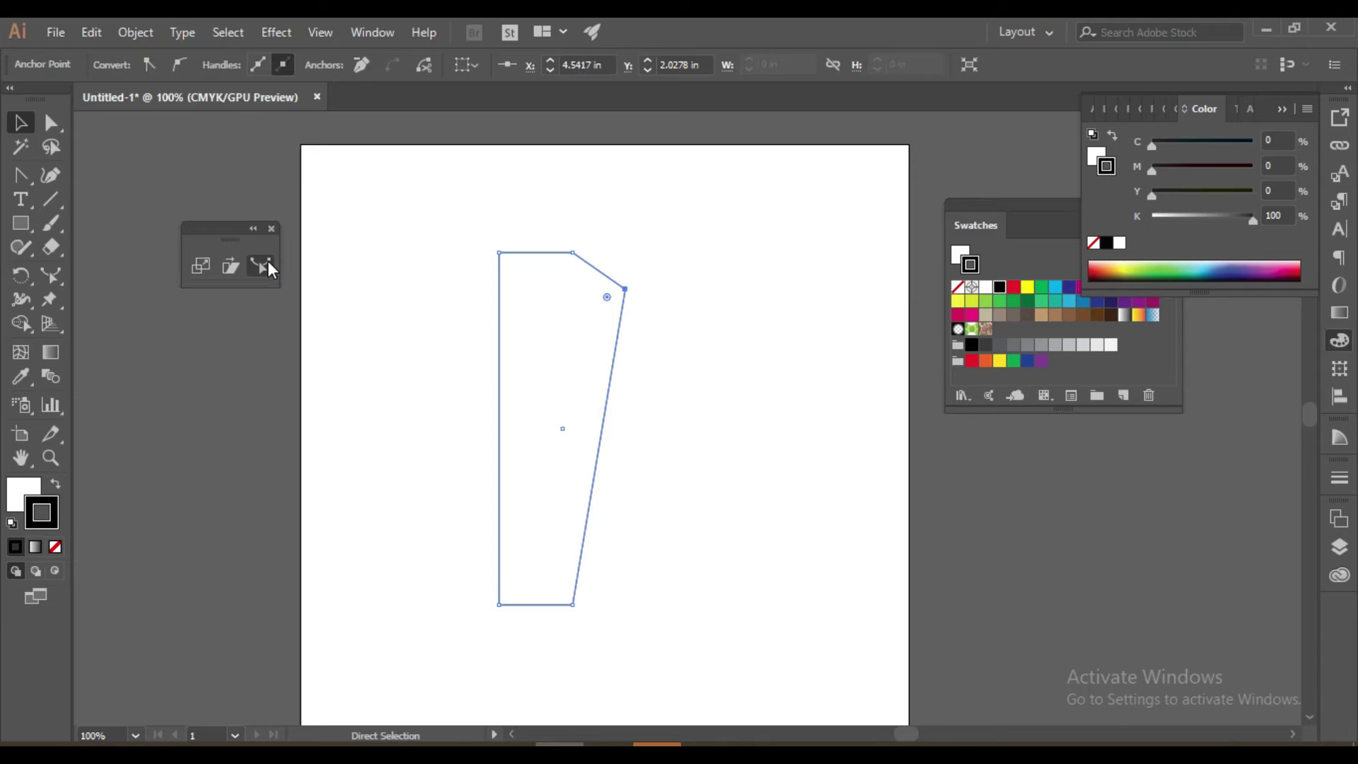
{"action": "key", "text": "ctrl+z"}
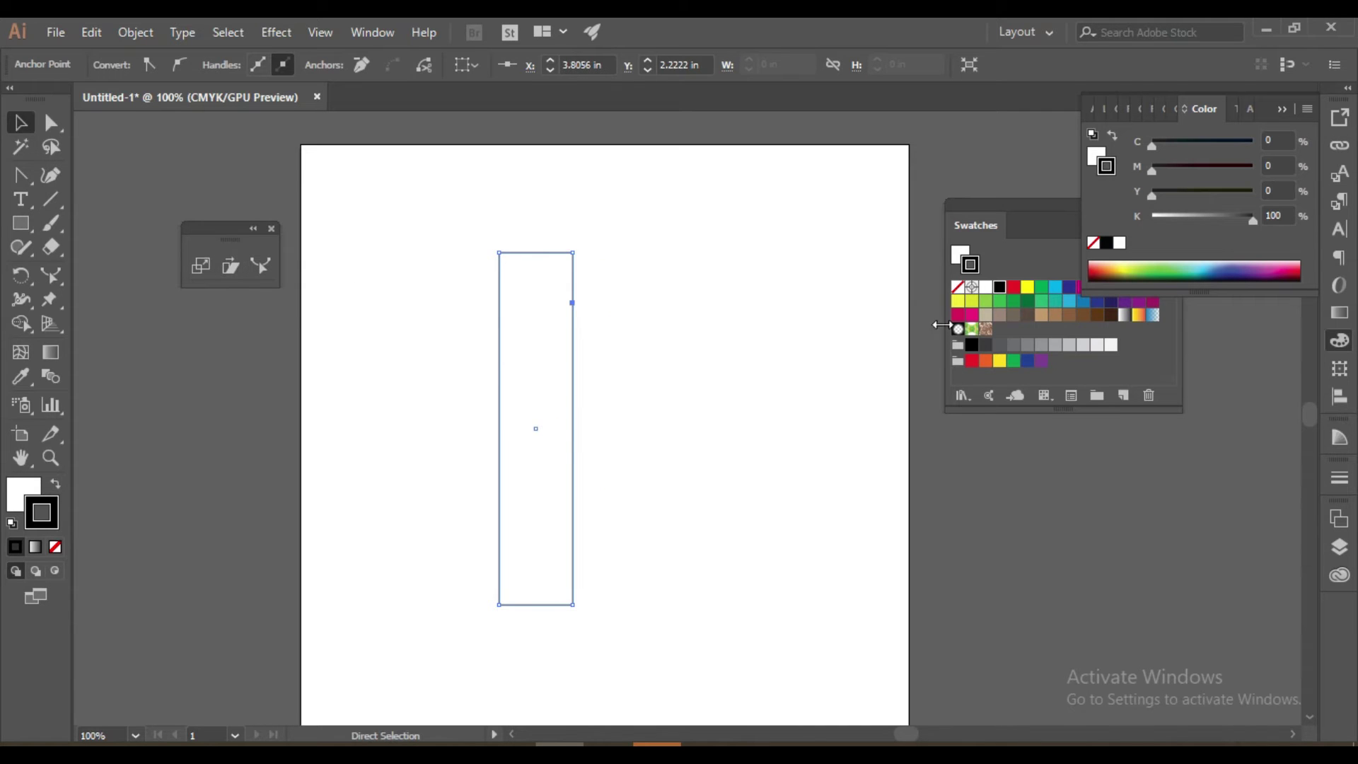
{"action": "key", "text": "v"}
{"action": "left_click", "coordinate": [565, 272]}
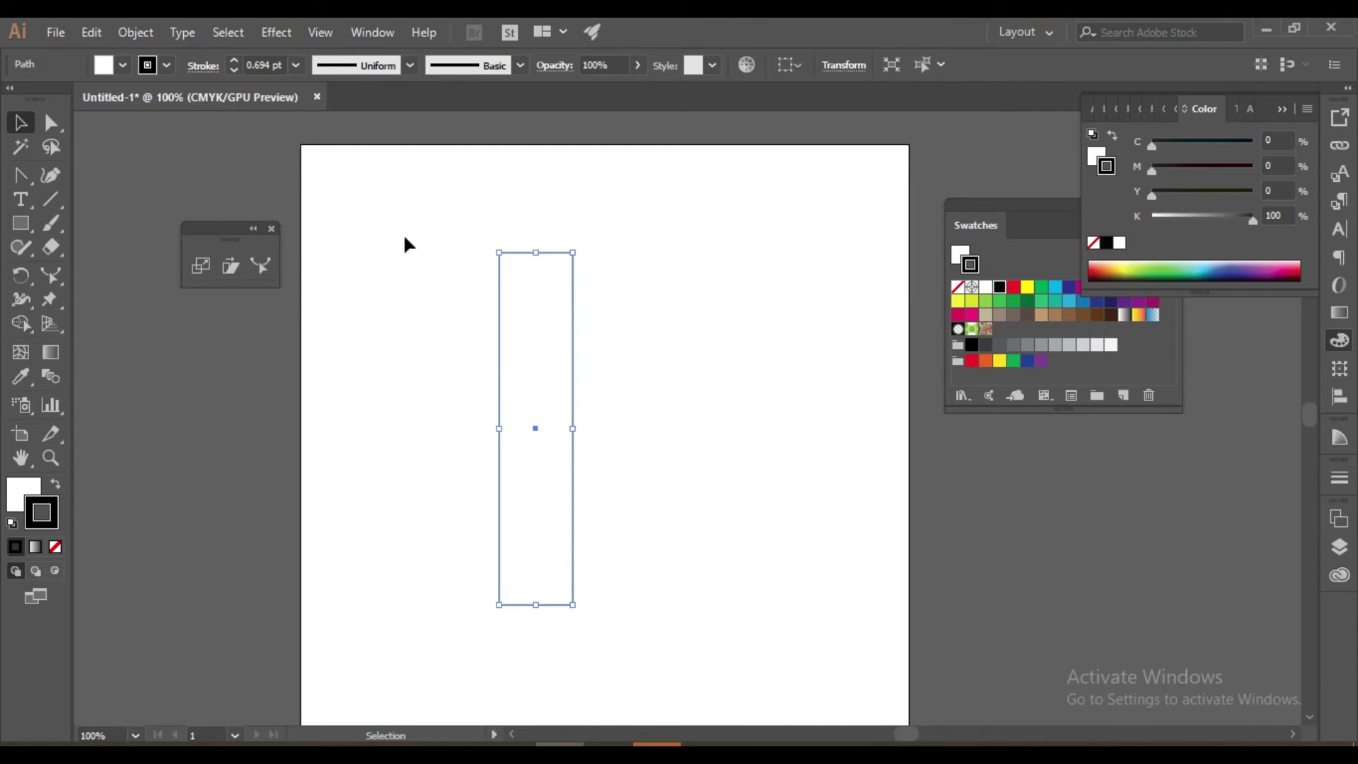
{"action": "left_click", "coordinate": [271, 263]}
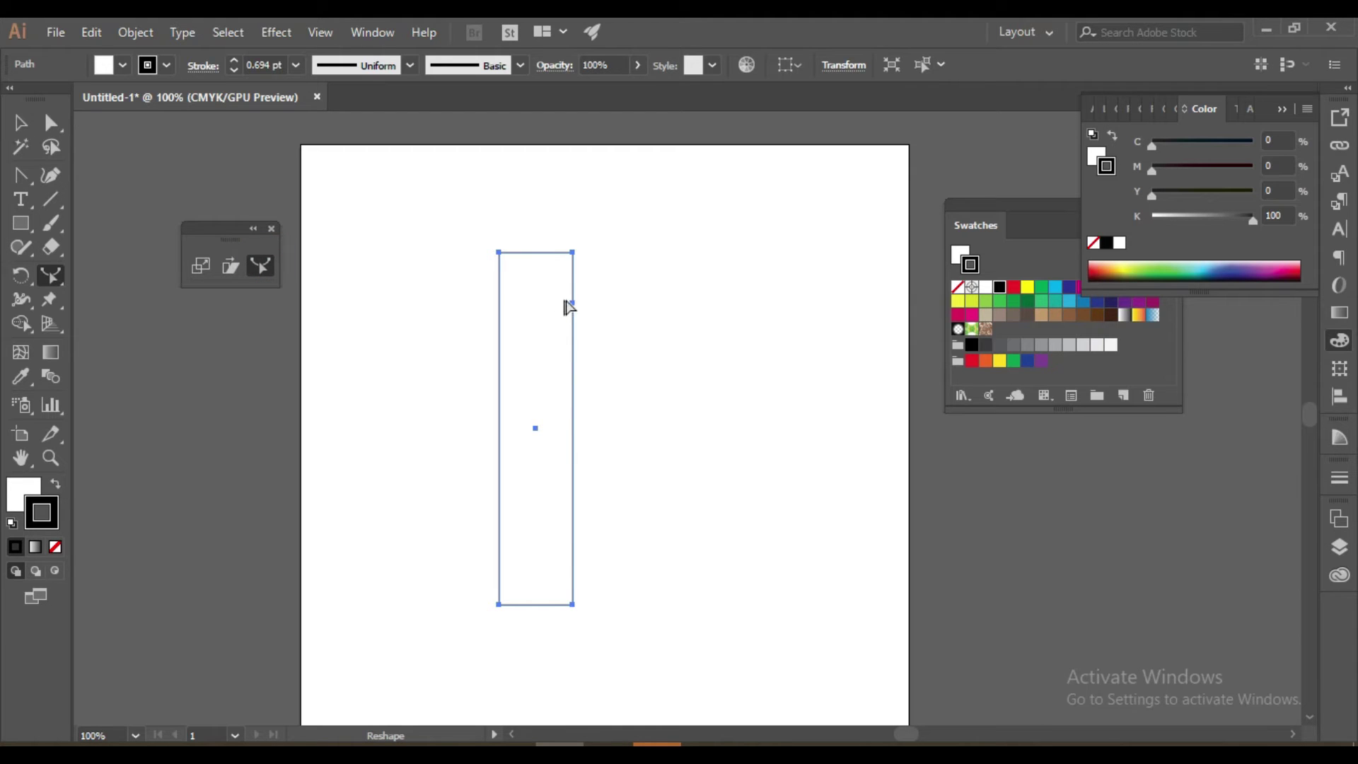
{"action": "key", "text": "ctrl+z"}
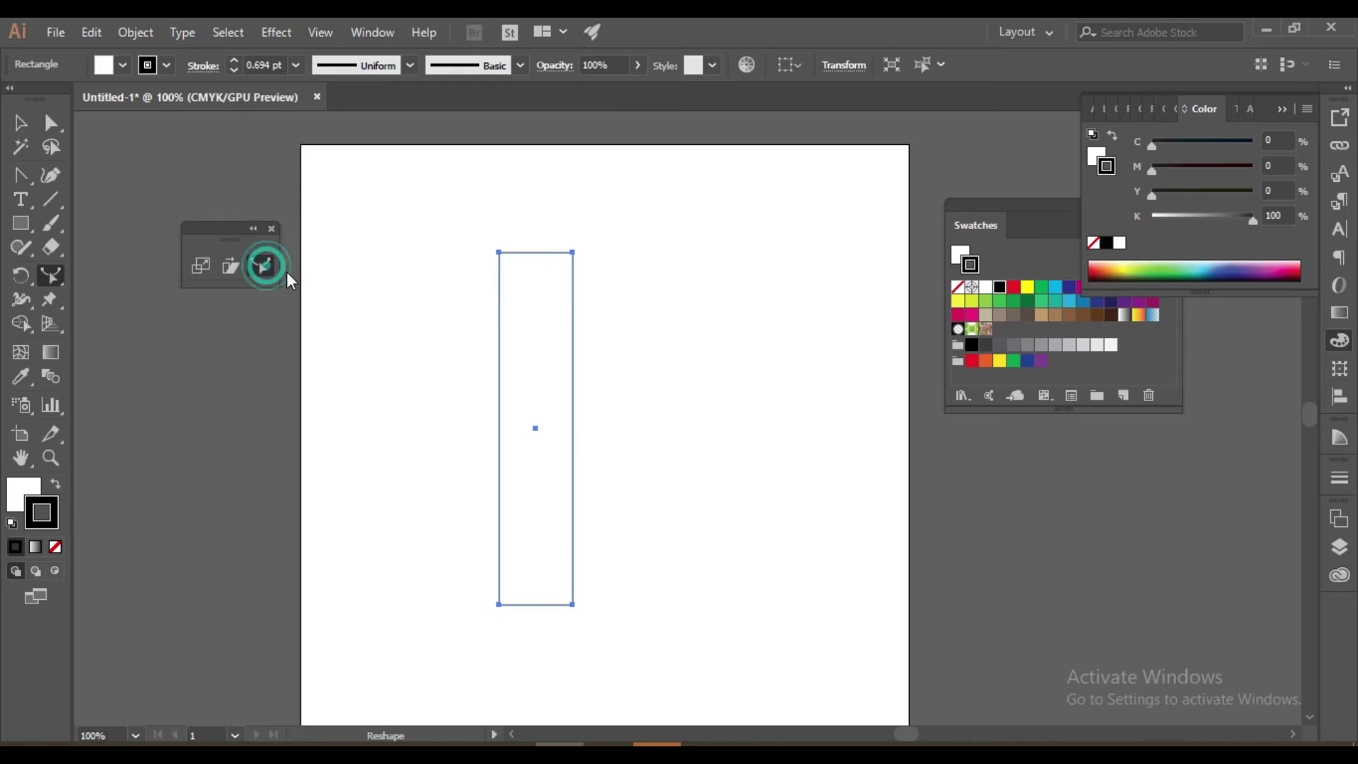
Step: Try to reshape the right edge with the whole rectangle selected, and undo the change
{"action": "mouse_move", "coordinate": [573, 299]}
{"action": "left_mouse_down"}
{"action": "mouse_move", "coordinate": [594, 288]}
{"action": "mouse_move", "coordinate": [573, 295]}
{"action": "left_mouse_up"}
{"action": "left_click", "coordinate": [635, 296]}
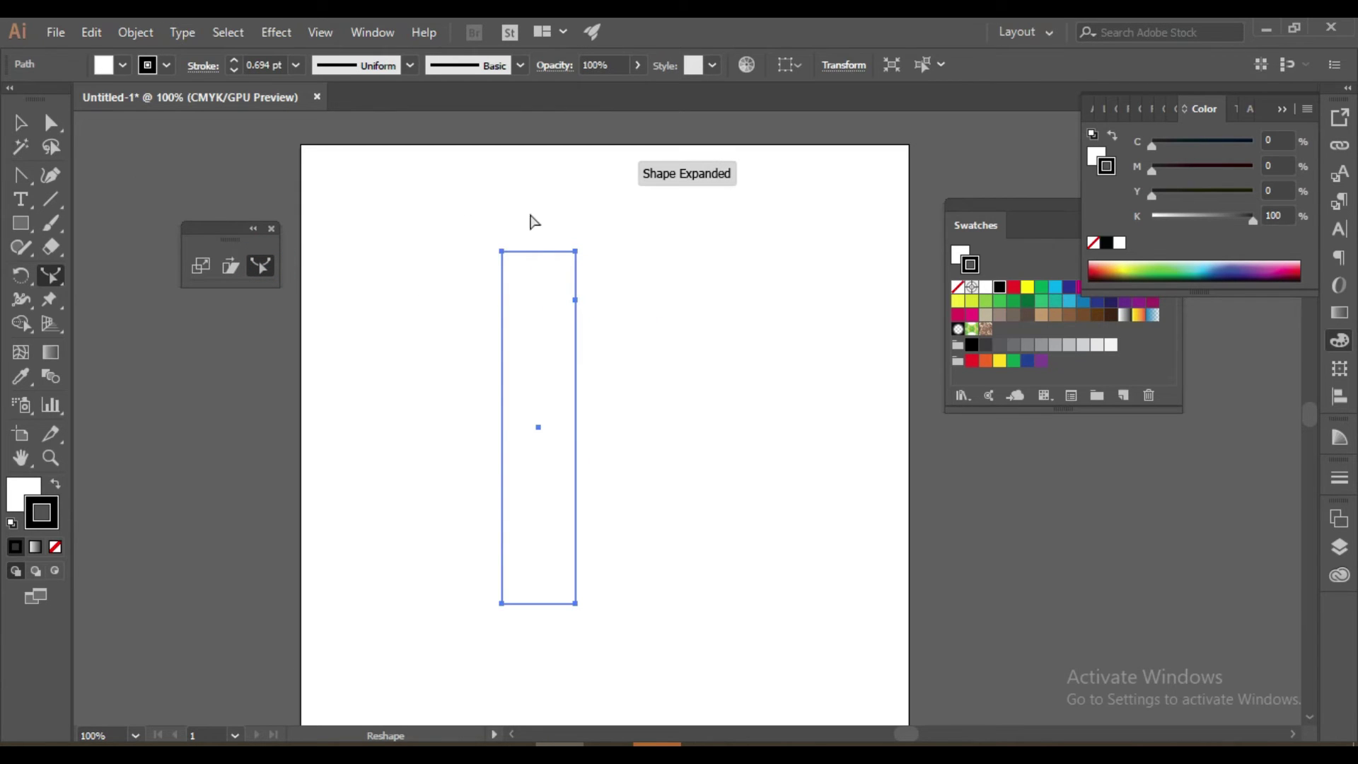
{"action": "key", "text": "ctrl+z"}
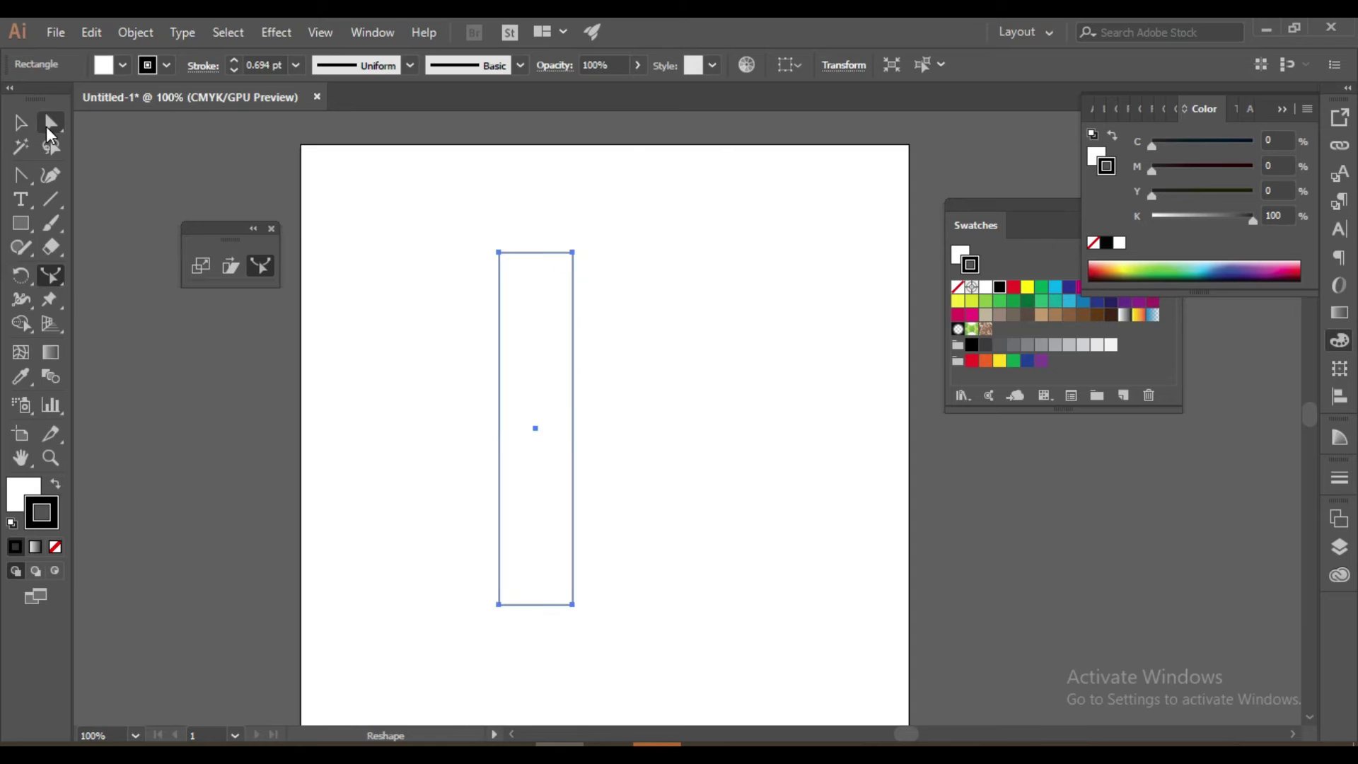
Step: Directly select the rectangle's right edge and bend it outward with the Reshape tool to about X 4.92, Y 2.19 in
{"action": "left_click", "coordinate": [50, 127]}
{"action": "left_click_drag", "start_coordinate": [714, 279], "coordinate": [568, 416]}
{"action": "left_click_drag", "start_coordinate": [698, 360], "coordinate": [562, 427]}
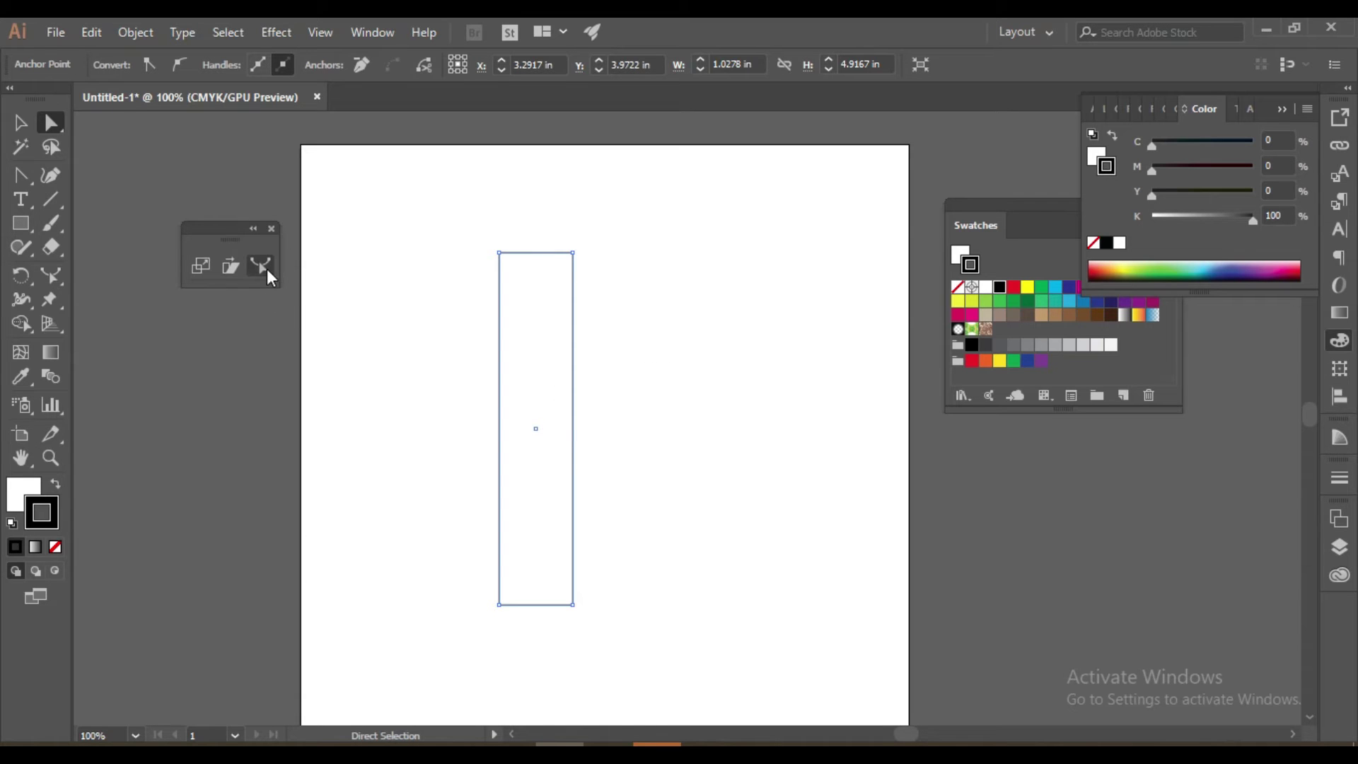
{"action": "left_click", "coordinate": [265, 268]}
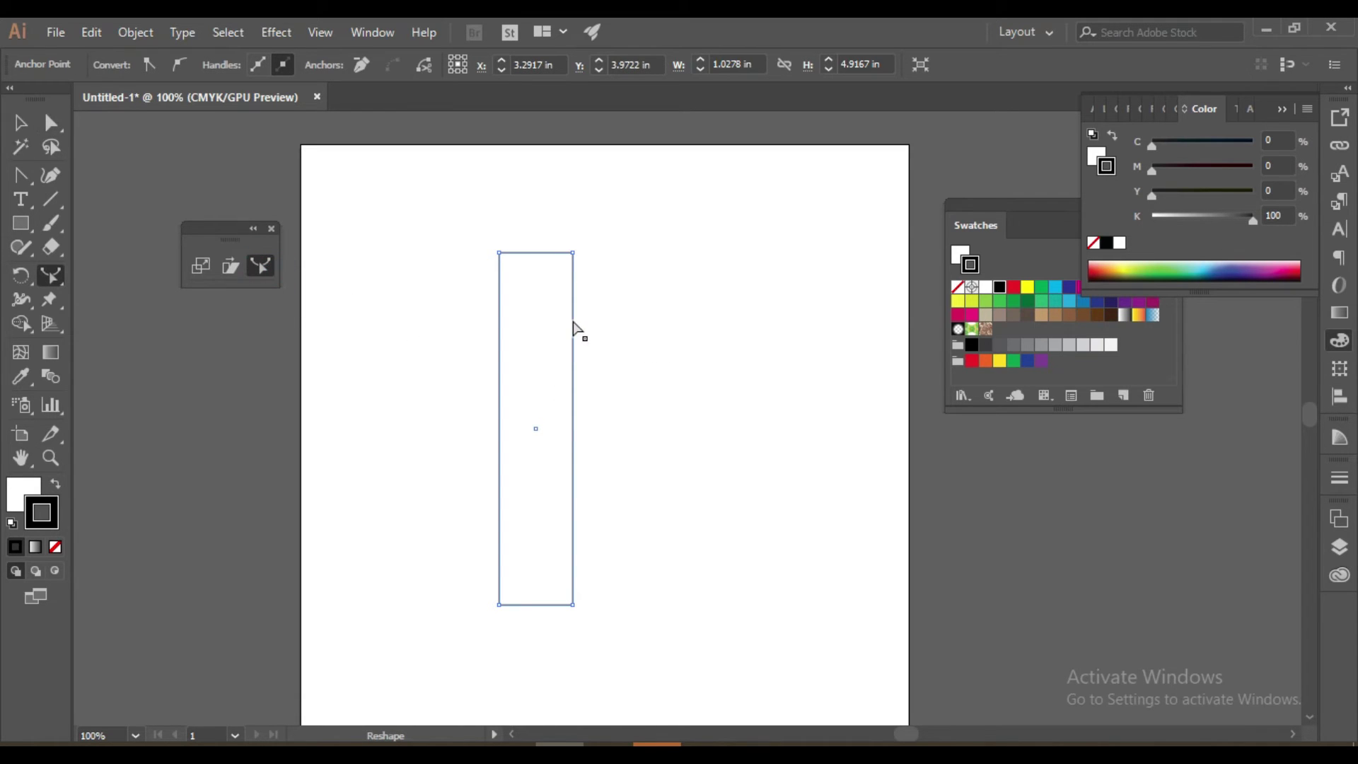
{"action": "left_click_drag", "start_coordinate": [574, 320], "coordinate": [651, 300]}
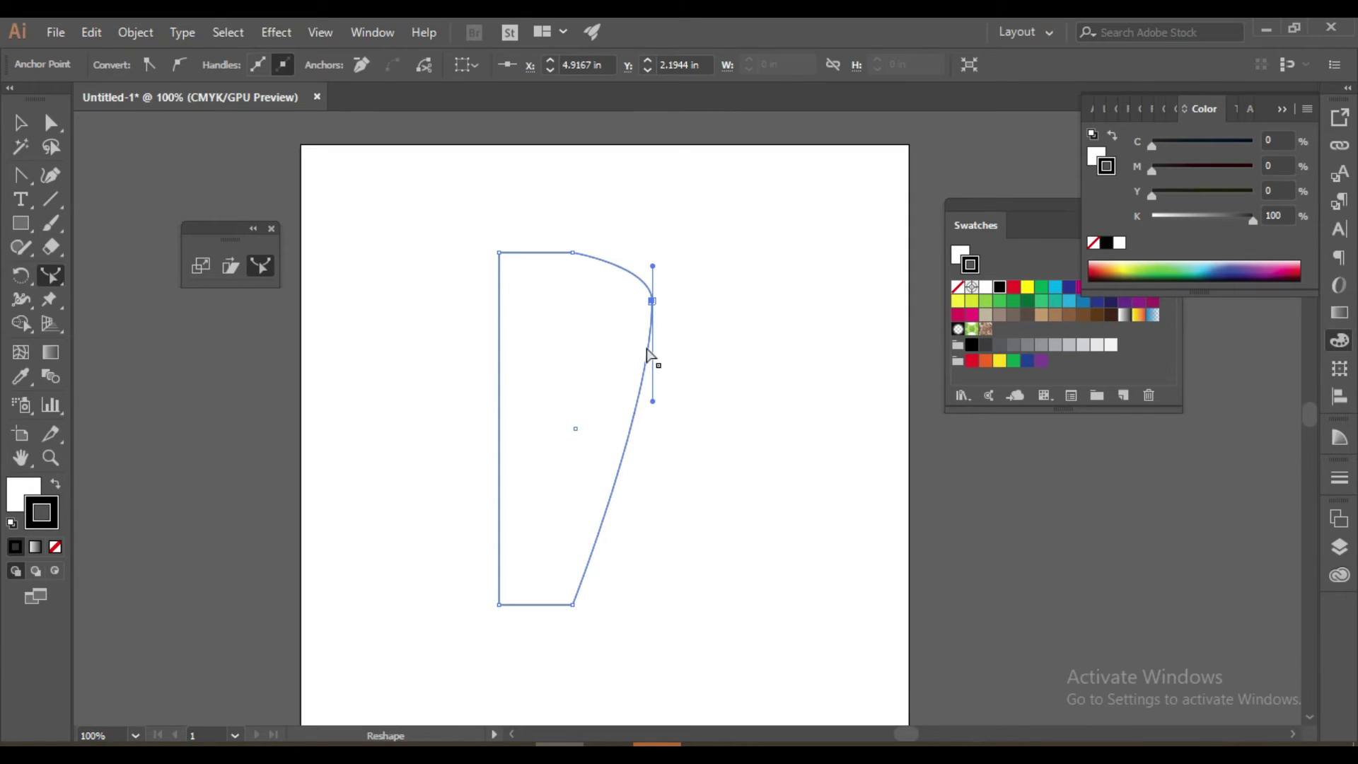
Step: Try to adjust the upper handle of the bent edge, and undo the reshaping
{"action": "left_click", "coordinate": [656, 266]}
{"action": "left_click", "coordinate": [653, 265]}
{"action": "left_click", "coordinate": [660, 266]}
{"action": "left_click_drag", "start_coordinate": [654, 266], "coordinate": [687, 274]}
{"action": "key", "text": "ctrl+z"}
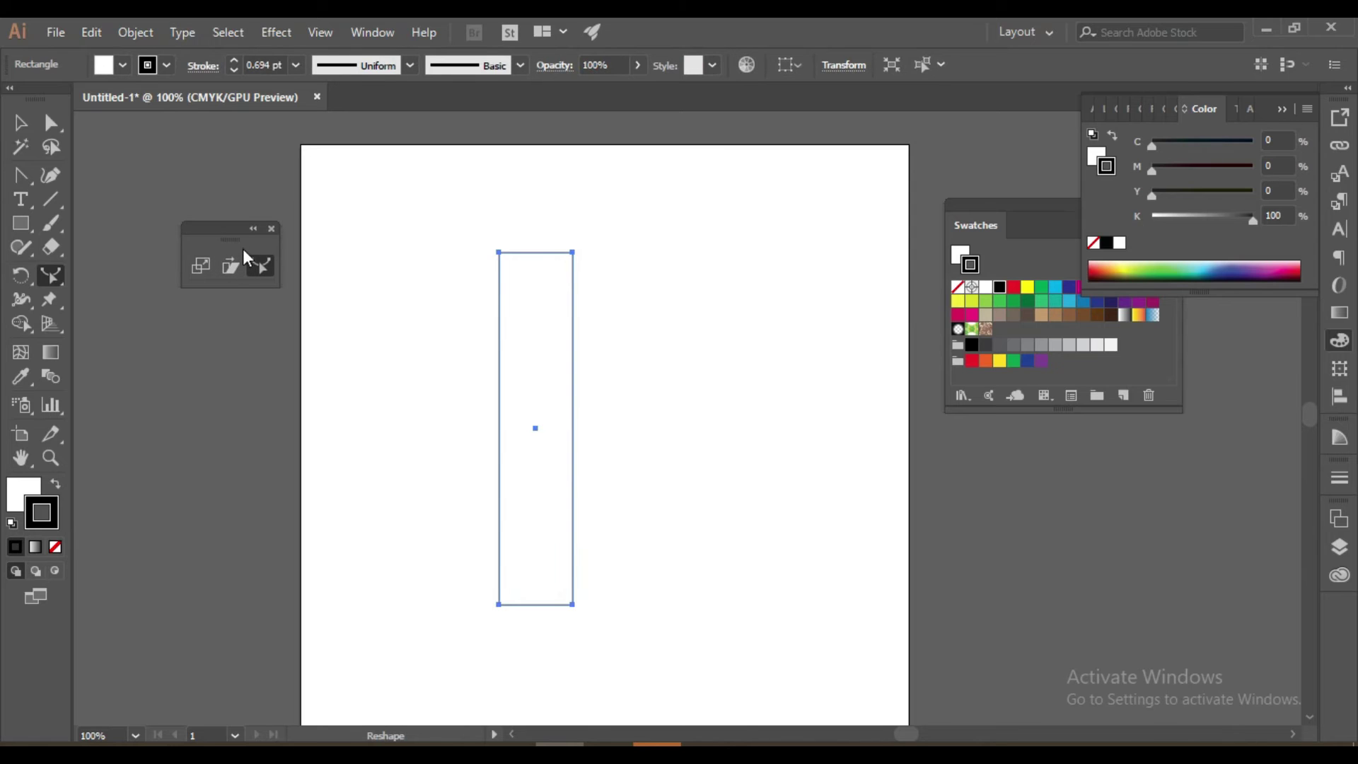
Step: Select the whole rectangle and delete it from the artboard
{"action": "left_click", "coordinate": [242, 224]}
{"action": "left_click_drag", "start_coordinate": [431, 203], "coordinate": [640, 680]}
{"action": "key", "text": "Delete"}
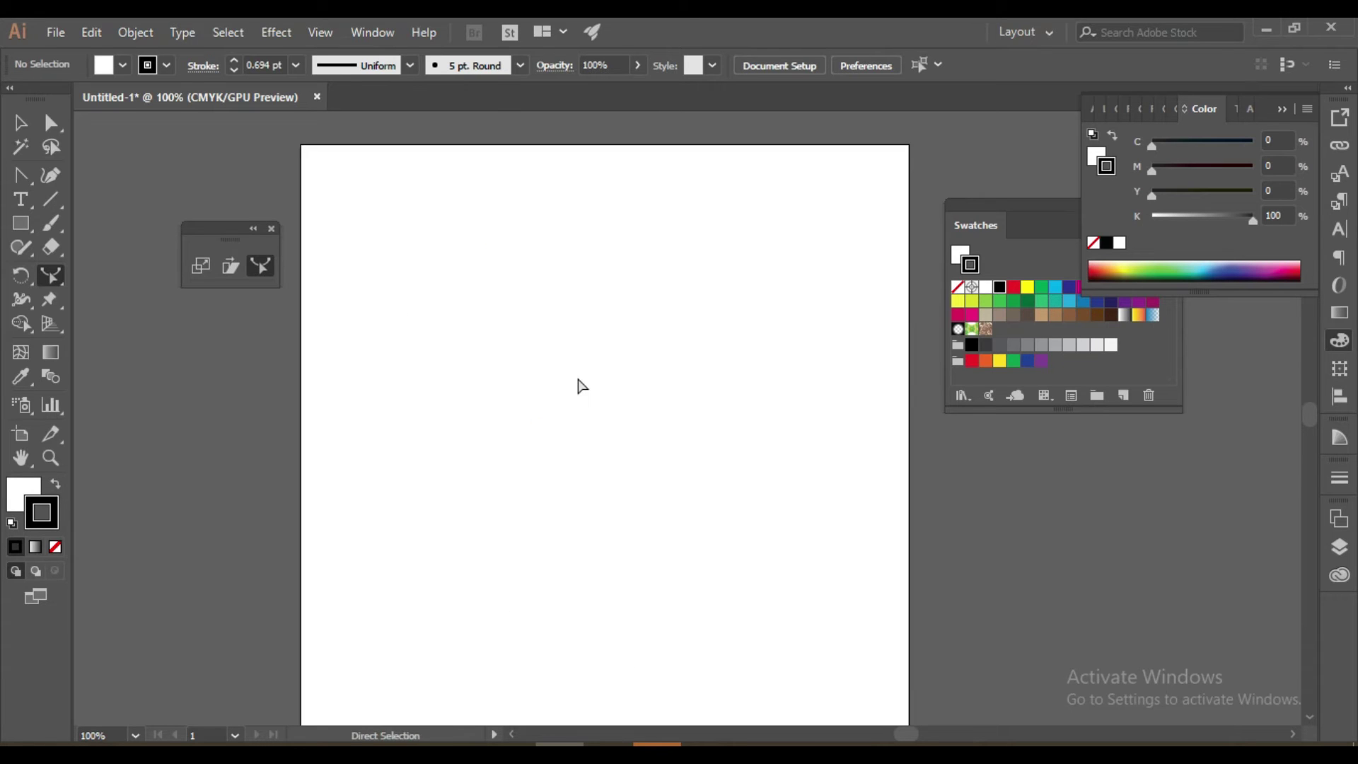
Step: Create a new document from the recent Letter preset, 8.5 x 11 in, portrait, with one artboard
{"action": "key", "text": "ctrl+0"}
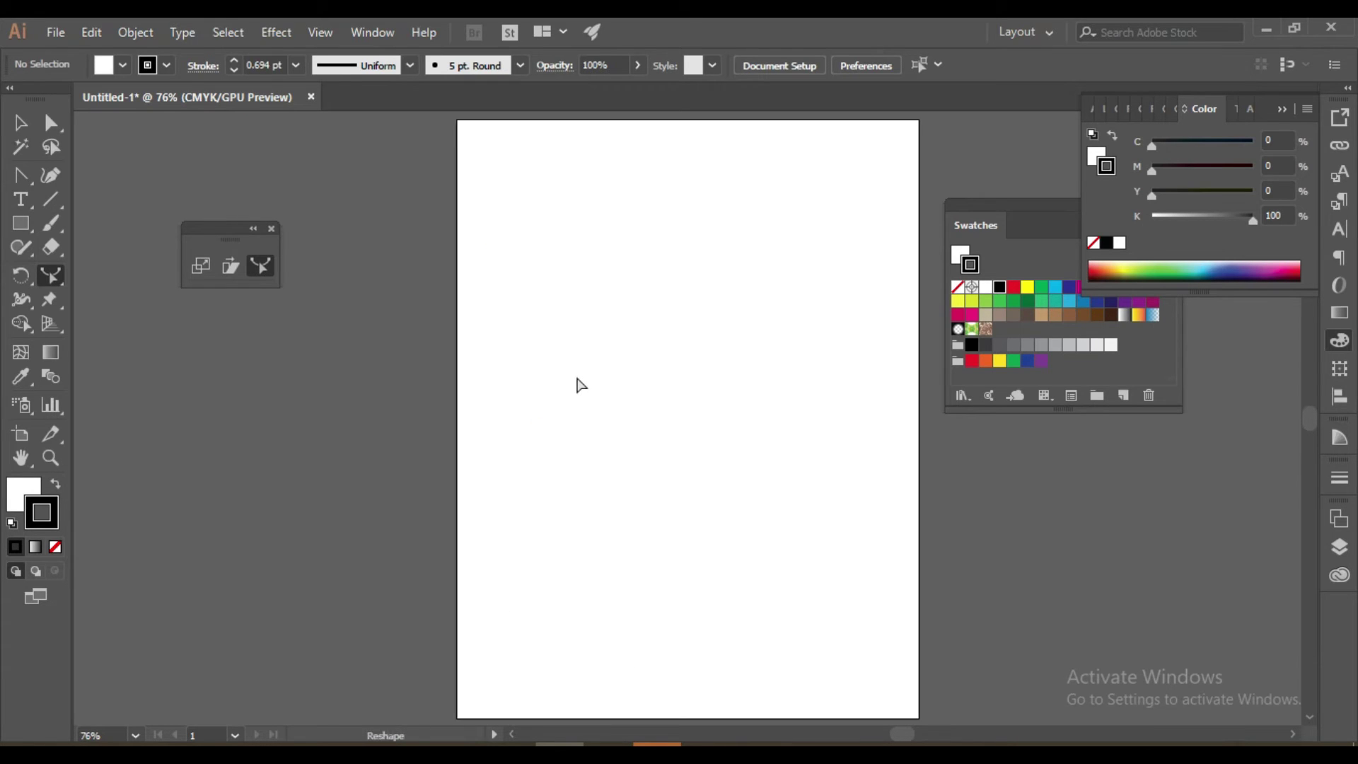
{"action": "key", "text": "ctrl+n"}
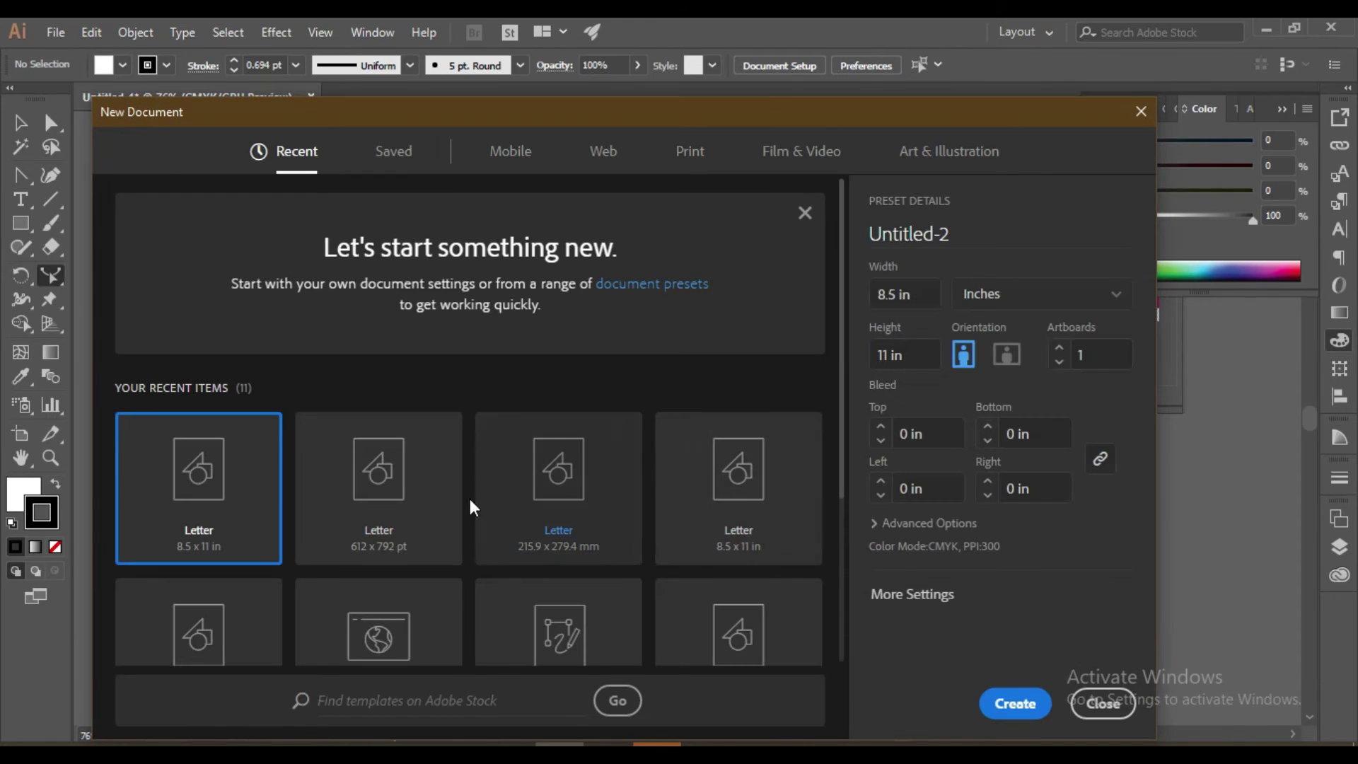
{"action": "left_click", "coordinate": [1024, 700]}
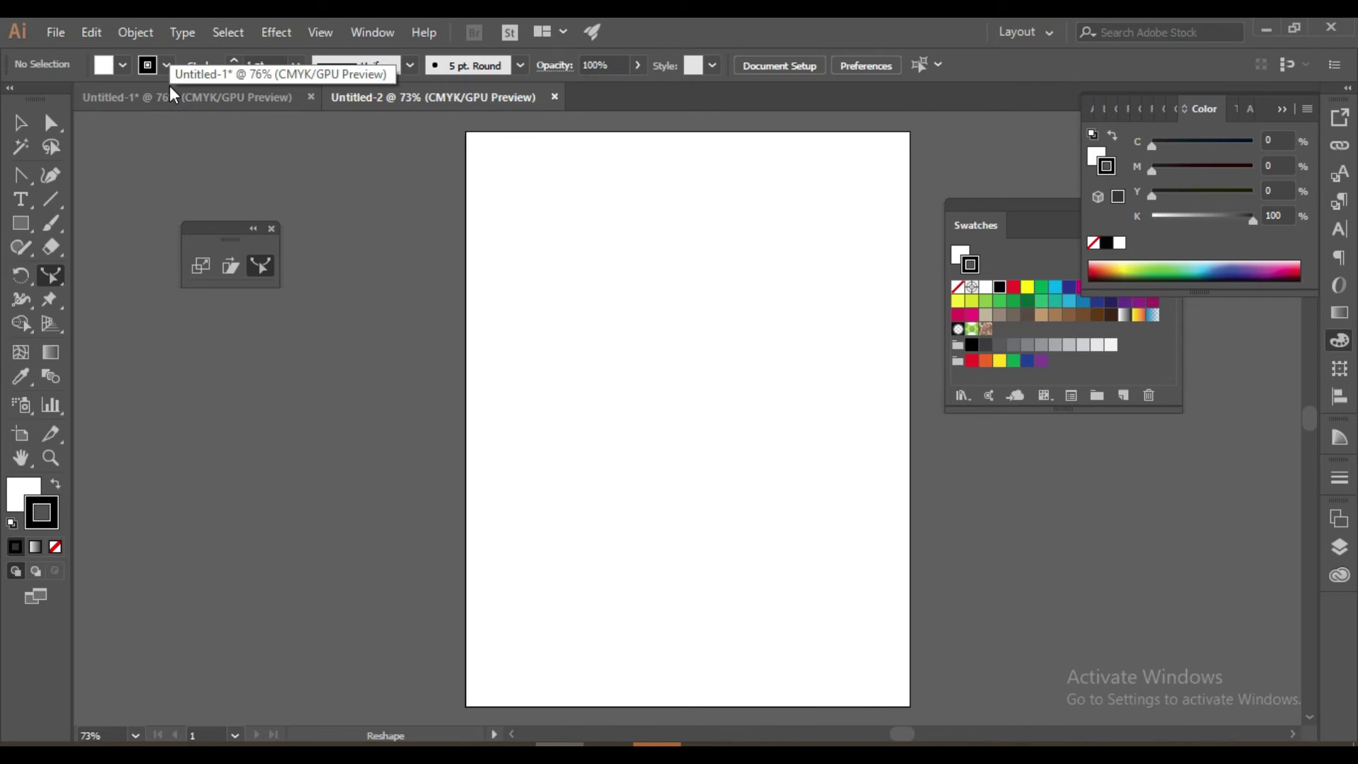
Step: Create another new document from the recent Common web preset
{"action": "key", "text": "ctrl+n"}
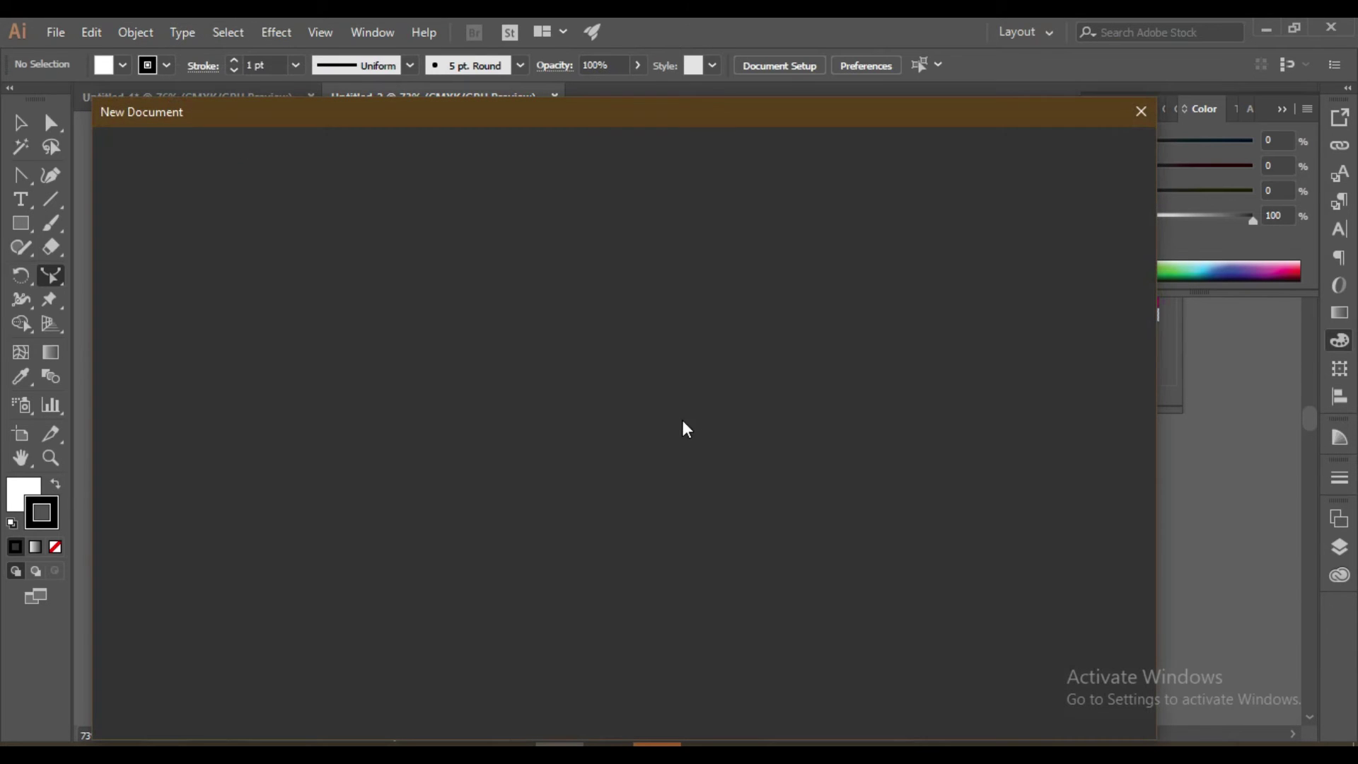
{"action": "scroll", "coordinate": [382, 532], "scroll_direction": "down", "scroll_amount": 1}
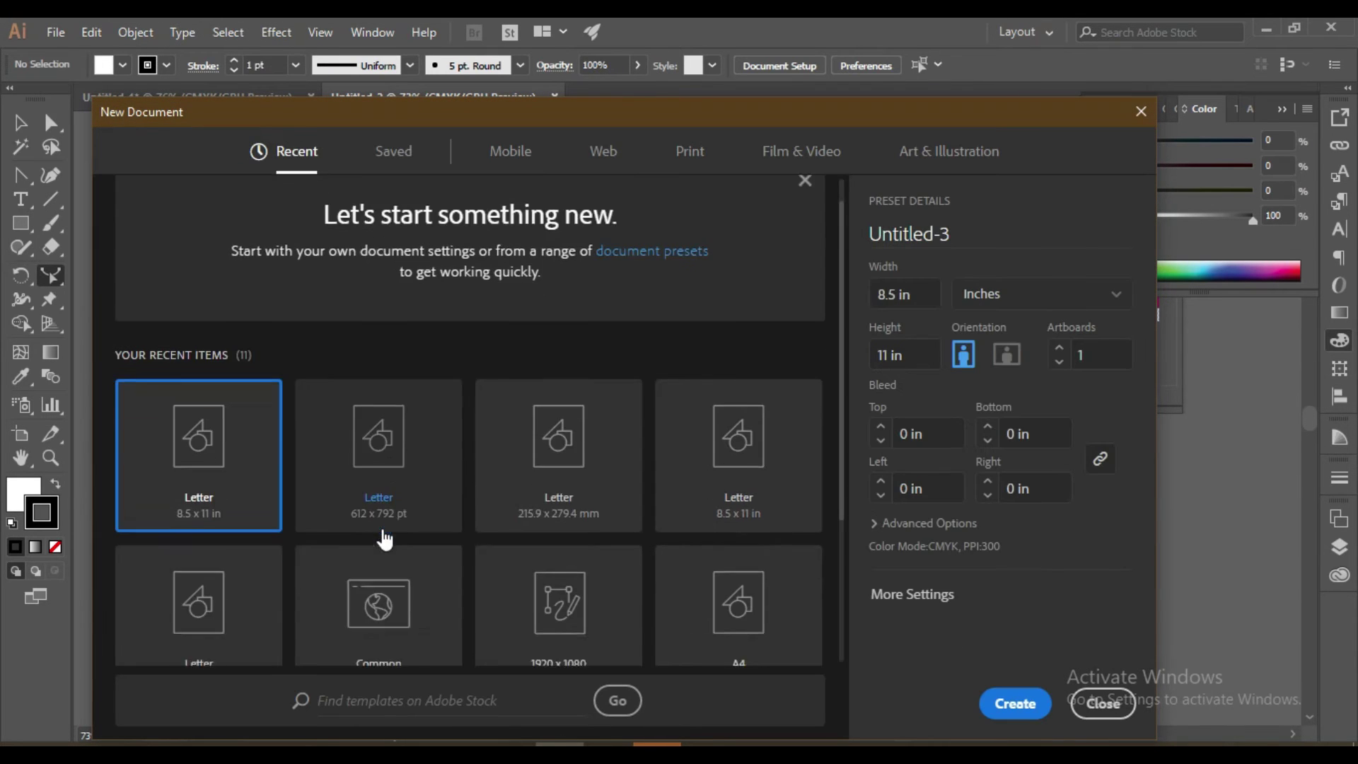
{"action": "scroll", "coordinate": [384, 539], "scroll_direction": "down", "scroll_amount": 2}
{"action": "left_click", "coordinate": [379, 463]}
{"action": "left_click", "coordinate": [1018, 703]}
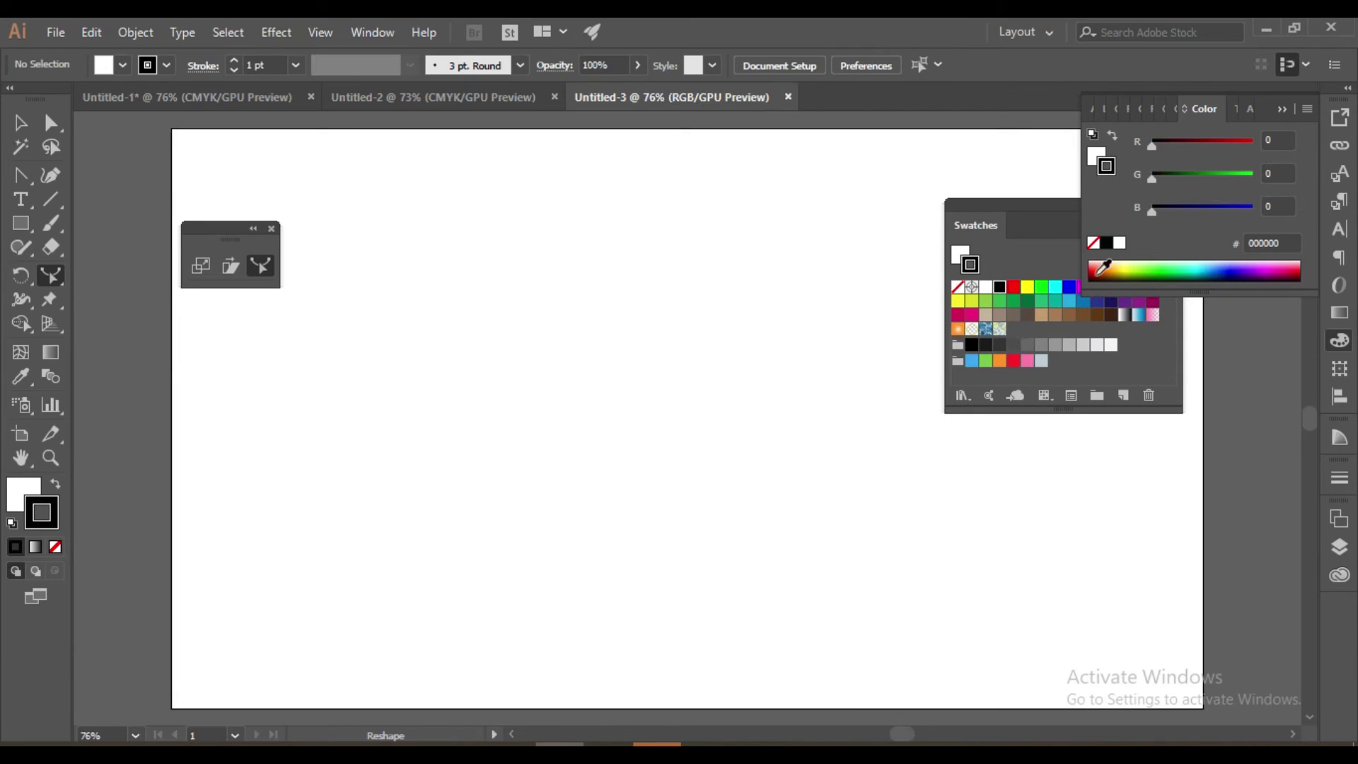
Step: Clear the Color and Swatches panels off the canvas and move the floating Scale, Shear and Reshape toolset to the artboard's edge
{"action": "left_click", "coordinate": [1284, 109]}
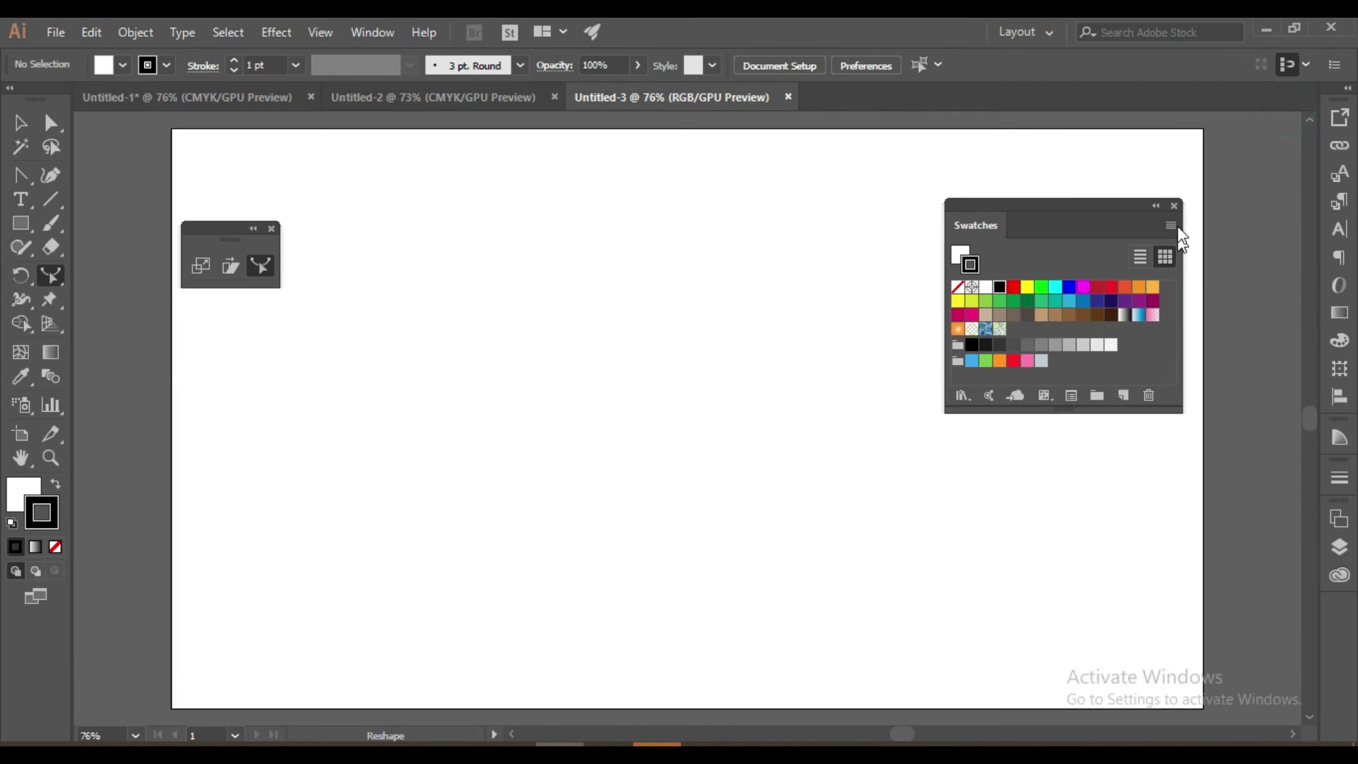
{"action": "left_click", "coordinate": [1174, 206]}
{"action": "left_click_drag", "start_coordinate": [236, 236], "coordinate": [130, 205]}
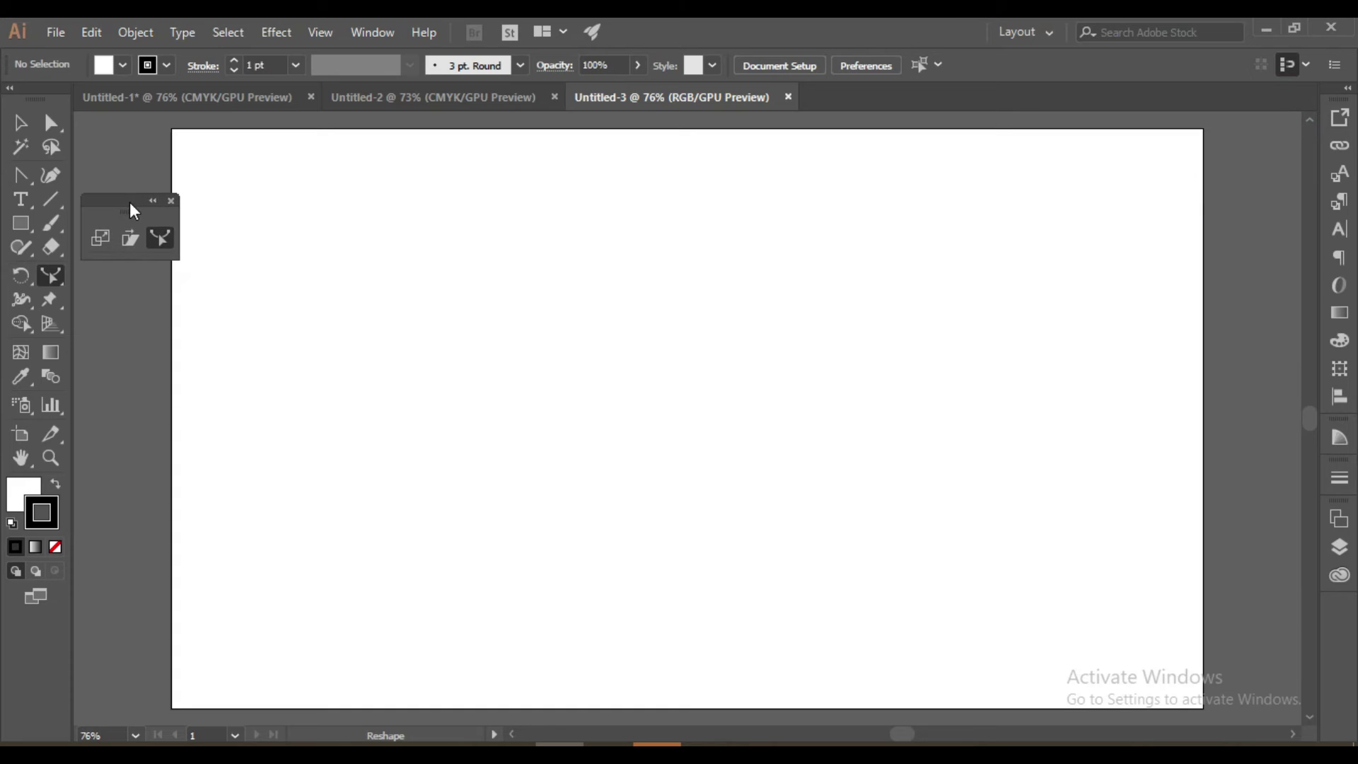
Step: Draw a wide, flat rectangle near the artboard's lower-left corner as the base of a column
{"action": "left_click", "coordinate": [21, 223]}
{"action": "left_click_drag", "start_coordinate": [215, 618], "coordinate": [384, 674]}
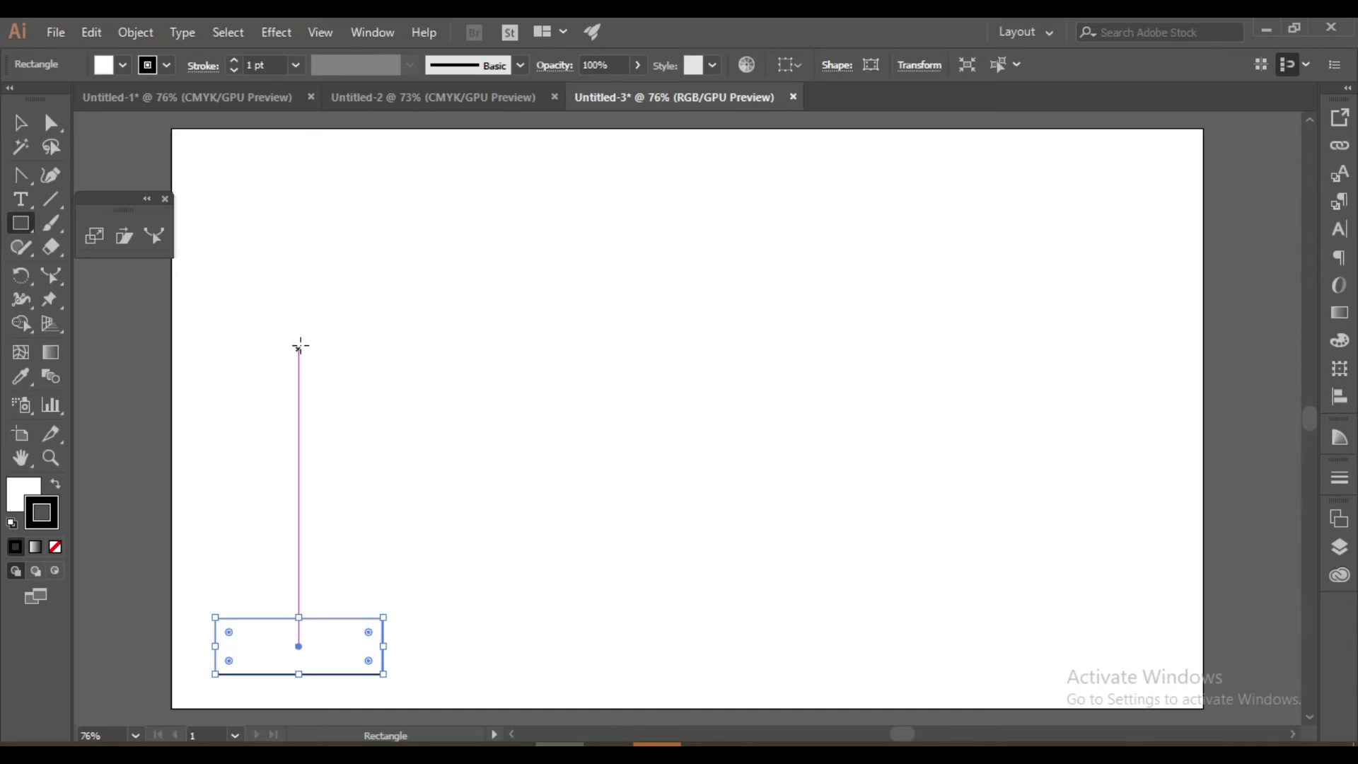
{"action": "left_click_drag", "start_coordinate": [298, 336], "coordinate": [325, 443]}
{"action": "key", "text": "ctrl+z"}
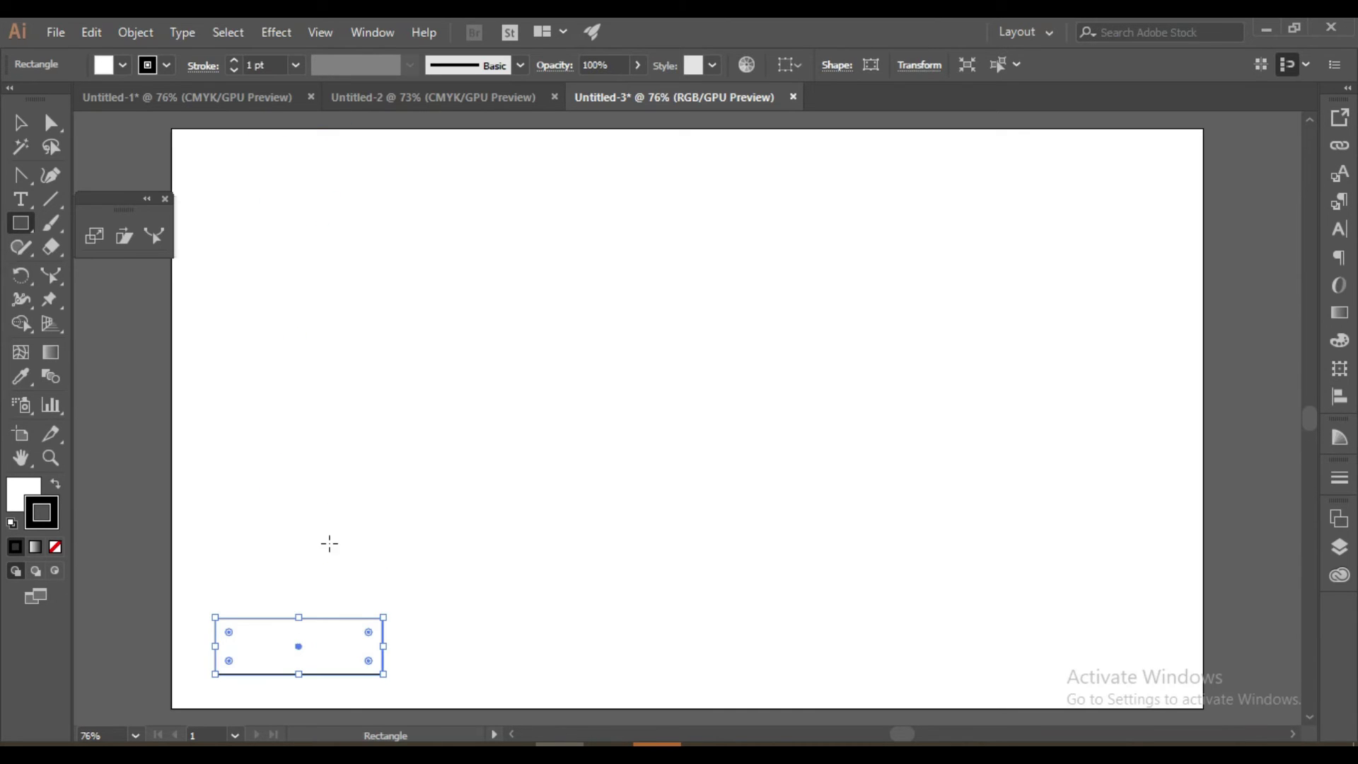
{"action": "left_click_drag", "start_coordinate": [298, 602], "coordinate": [305, 564]}
{"action": "key", "text": "ctrl+z"}
Step: Draw a tall, narrow shaft rectangle centred on the base and a cap rectangle as wide as the base on top of it
{"action": "left_click_drag", "start_coordinate": [258, 241], "coordinate": [342, 617]}
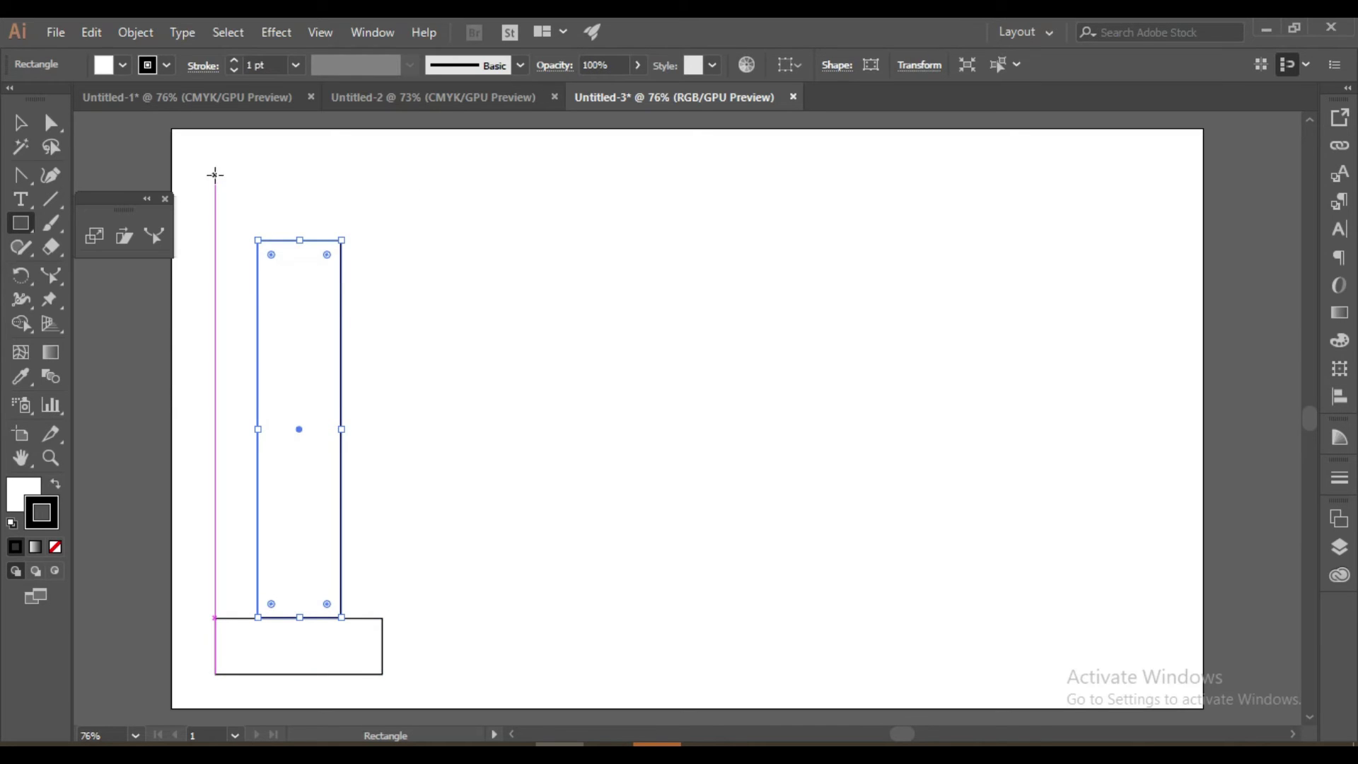
{"action": "left_click_drag", "start_coordinate": [216, 178], "coordinate": [383, 241]}
{"action": "left_click", "coordinate": [21, 126]}
{"action": "left_click", "coordinate": [685, 296]}
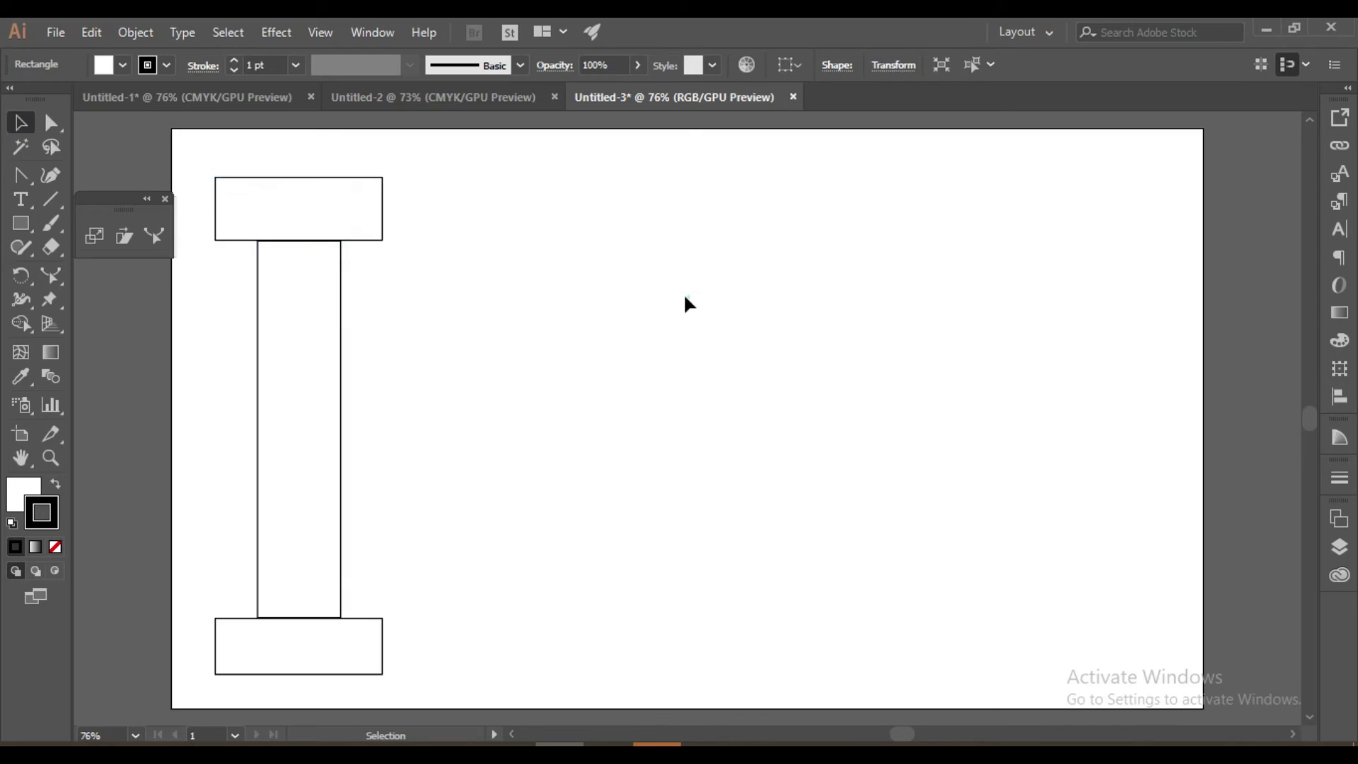
Step: Fill all three column rectangles with the yellow EFDA20
{"action": "left_click_drag", "start_coordinate": [452, 176], "coordinate": [270, 657]}
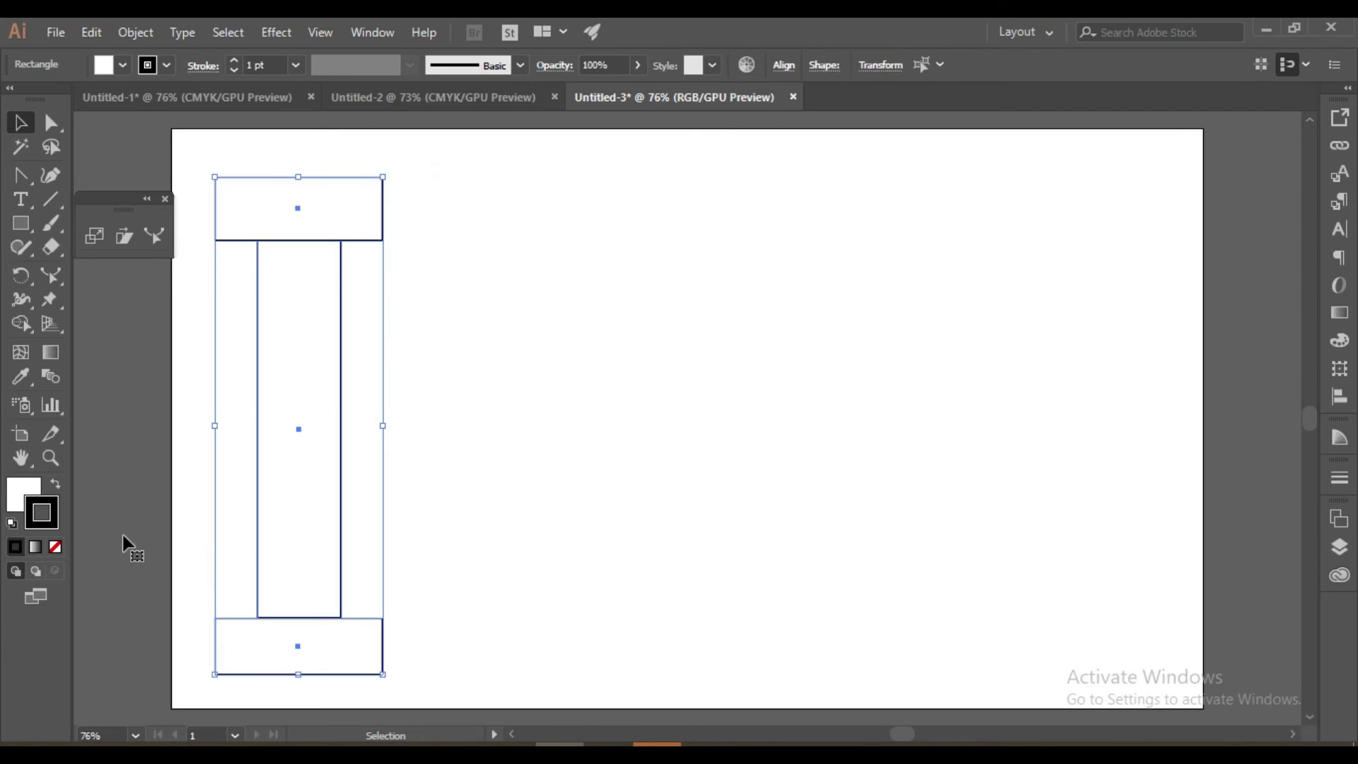
{"action": "double_click", "coordinate": [21, 493]}
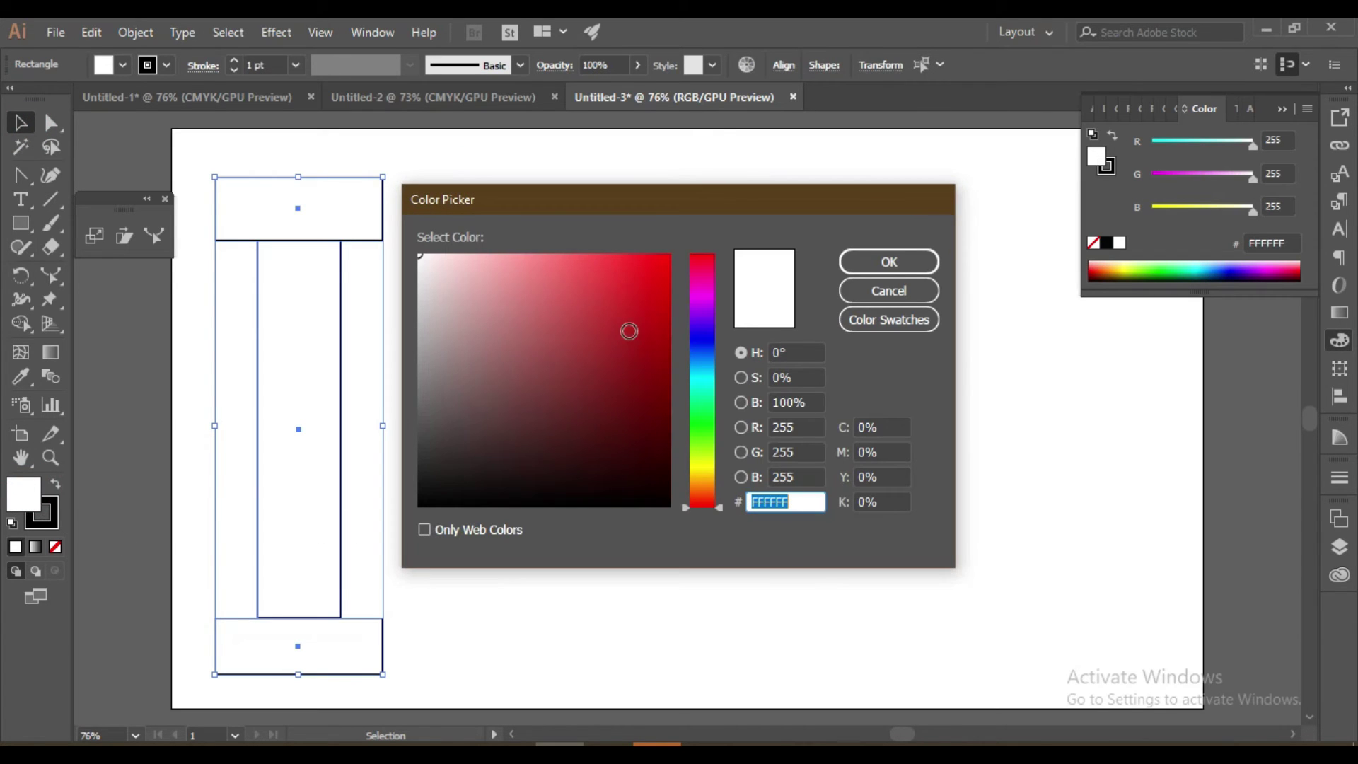
{"action": "left_click_drag", "start_coordinate": [713, 393], "coordinate": [712, 468]}
{"action": "left_click_drag", "start_coordinate": [613, 280], "coordinate": [637, 269]}
{"action": "left_click", "coordinate": [919, 263]}
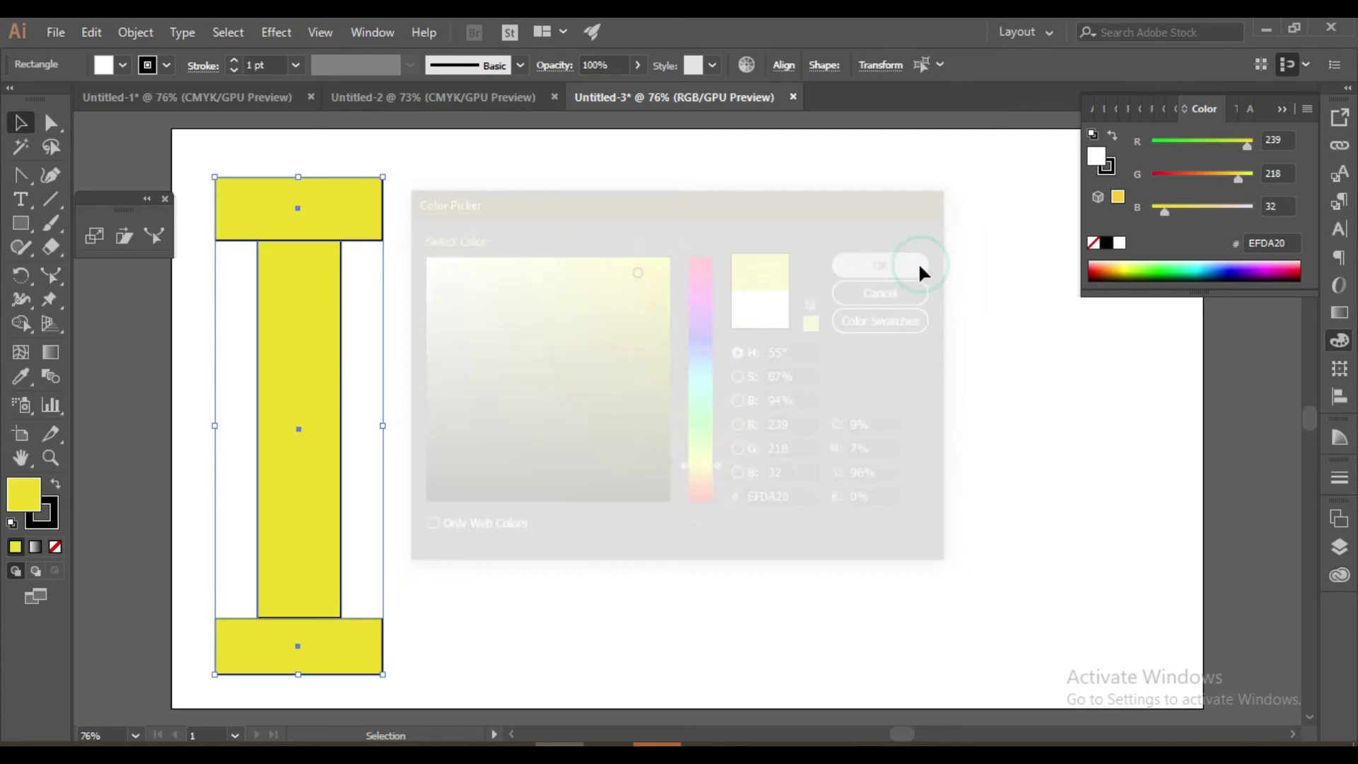
{"action": "left_click", "coordinate": [862, 278]}
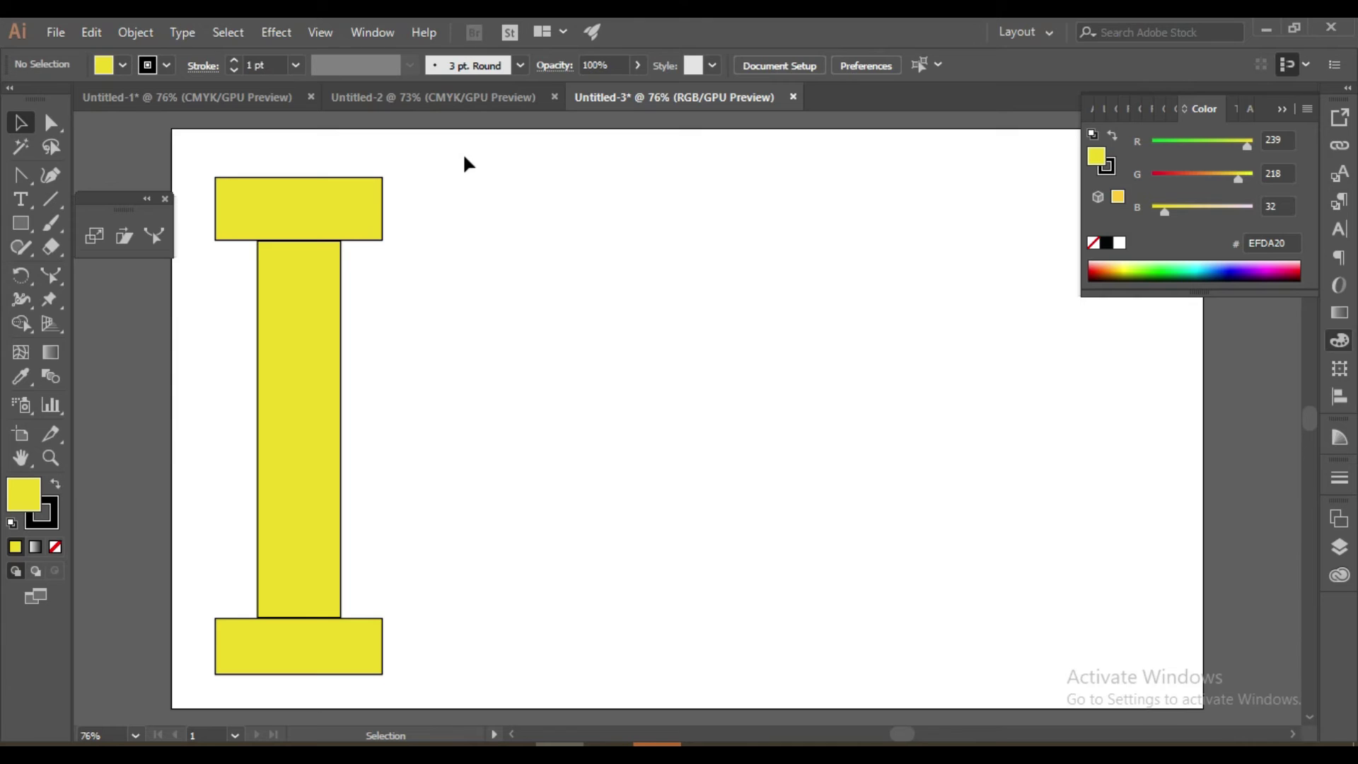
Step: Select the whole column and move it slightly downward on the artboard
{"action": "left_click_drag", "start_coordinate": [582, 299], "coordinate": [589, 355]}
{"action": "left_click", "coordinate": [552, 379]}
{"action": "left_click_drag", "start_coordinate": [630, 458], "coordinate": [599, 347]}
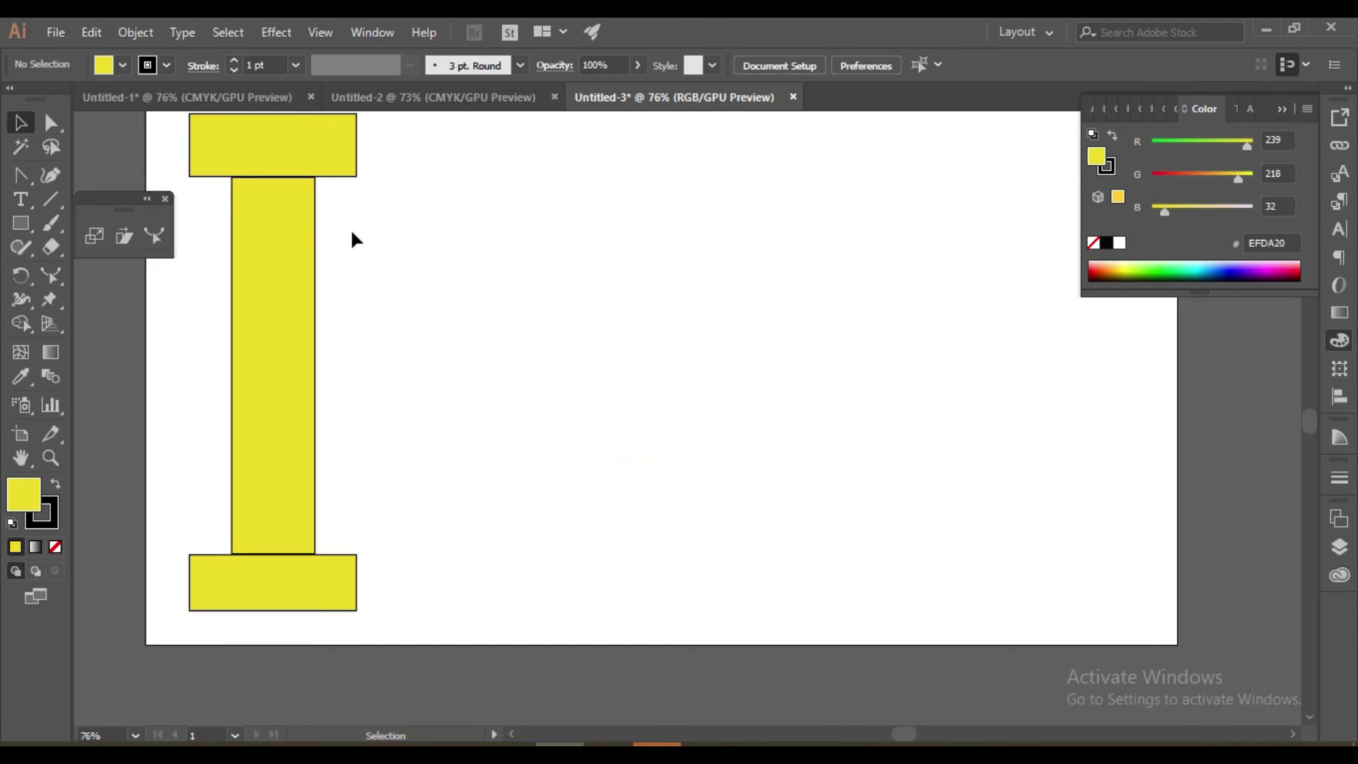
{"action": "left_click_drag", "start_coordinate": [421, 157], "coordinate": [212, 552]}
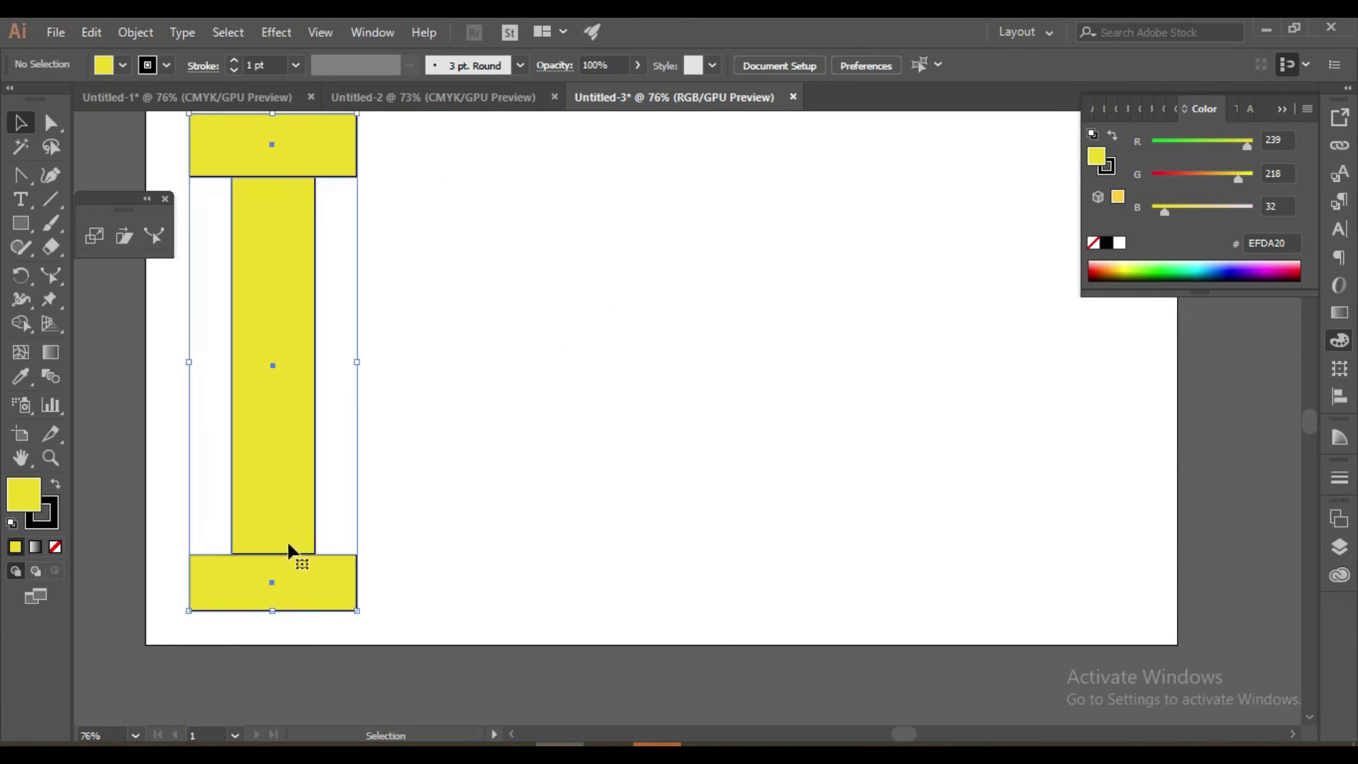
{"action": "left_click_drag", "start_coordinate": [267, 364], "coordinate": [263, 394]}
{"action": "left_click", "coordinate": [382, 385]}
Step: Duplicate the column's cap rectangle directly above the original and select the copy
{"action": "key", "text": "space"}
{"action": "left_click_drag", "start_coordinate": [455, 347], "coordinate": [463, 470]}
{"action": "left_click_drag", "start_coordinate": [275, 299], "coordinate": [290, 240]}
{"action": "left_click", "coordinate": [522, 279]}
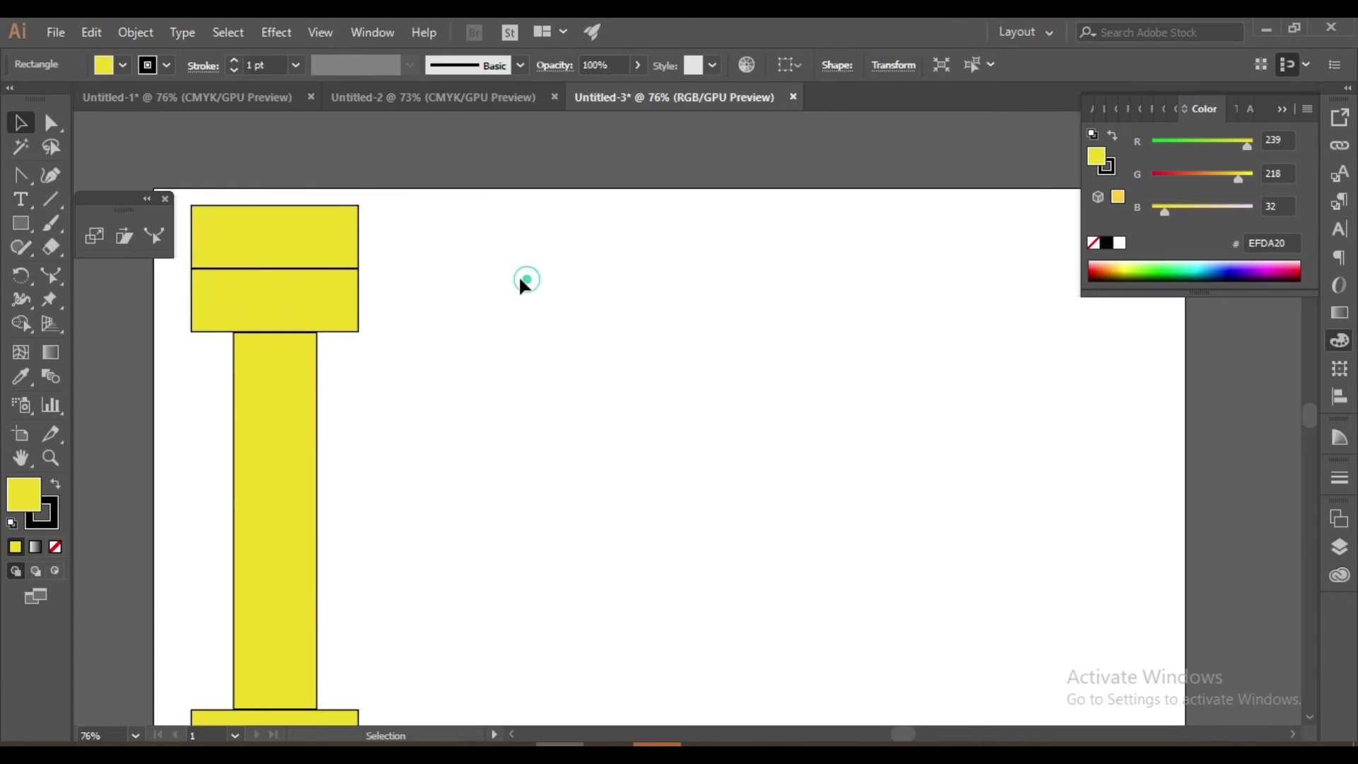
{"action": "left_click", "coordinate": [202, 235]}
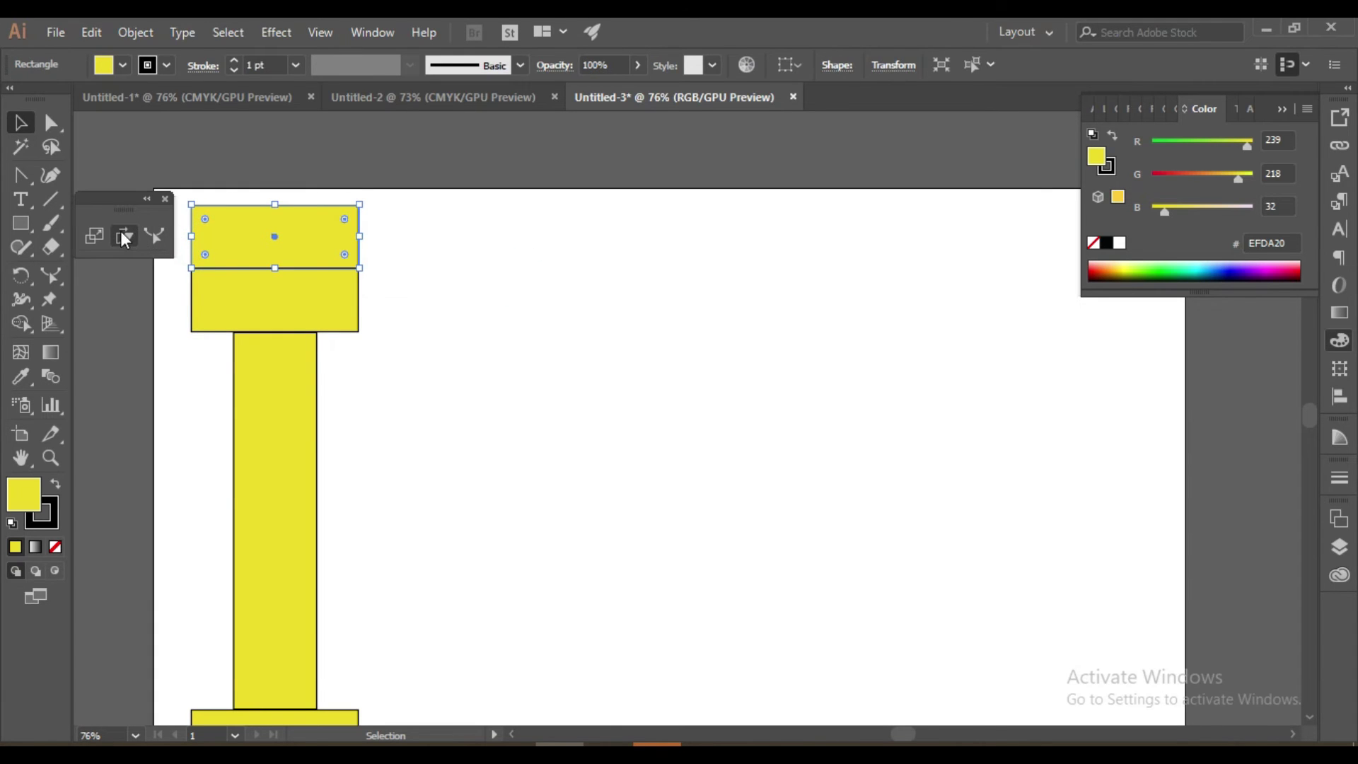
Step: Try to enlarge the upper cap block about its centre with the Scale tool, and open the Scale options without applying them
{"action": "left_click", "coordinate": [94, 234]}
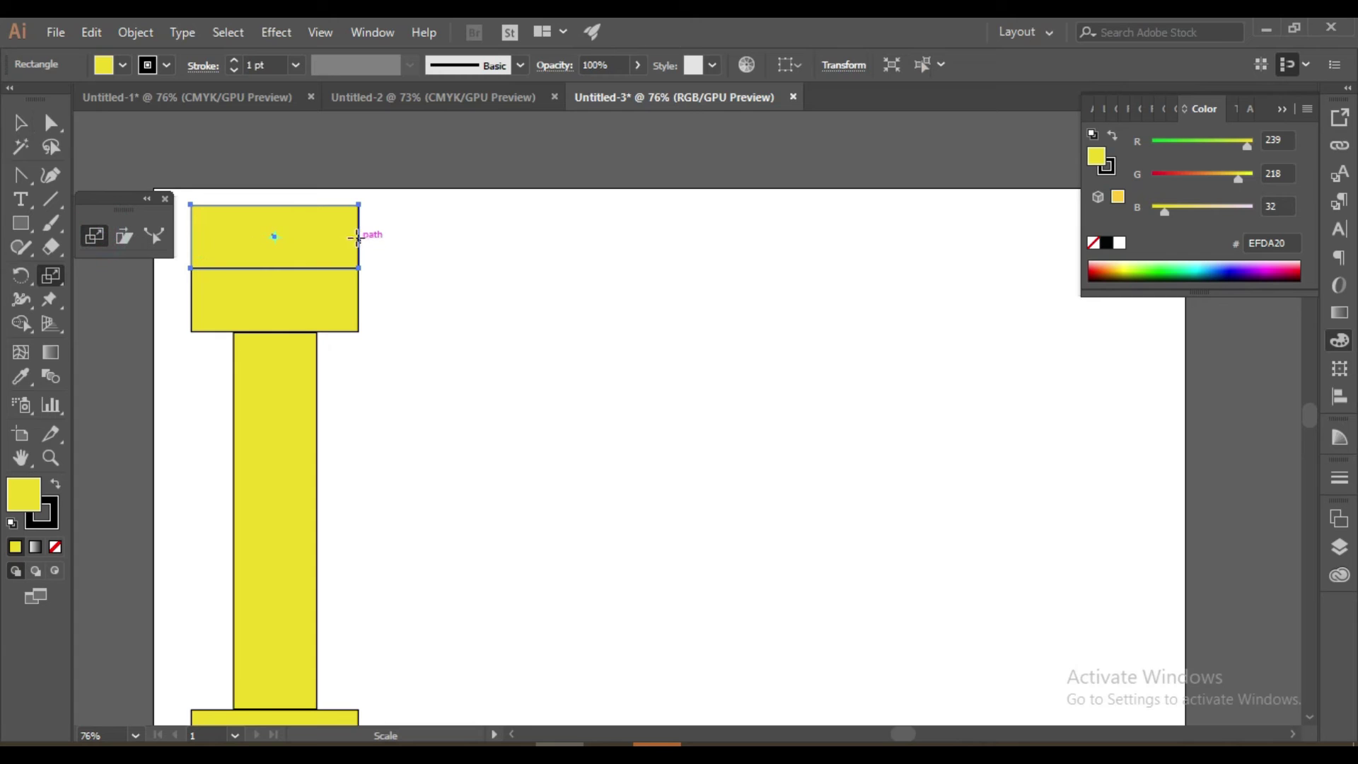
{"action": "mouse_move", "coordinate": [362, 233]}
{"action": "left_mouse_down"}
{"action": "mouse_move", "coordinate": [398, 221]}
{"action": "mouse_move", "coordinate": [312, 285]}
{"action": "mouse_move", "coordinate": [376, 261]}
{"action": "mouse_move", "coordinate": [395, 231]}
{"action": "mouse_move", "coordinate": [377, 241]}
{"action": "mouse_move", "coordinate": [386, 247]}
{"action": "left_mouse_up"}
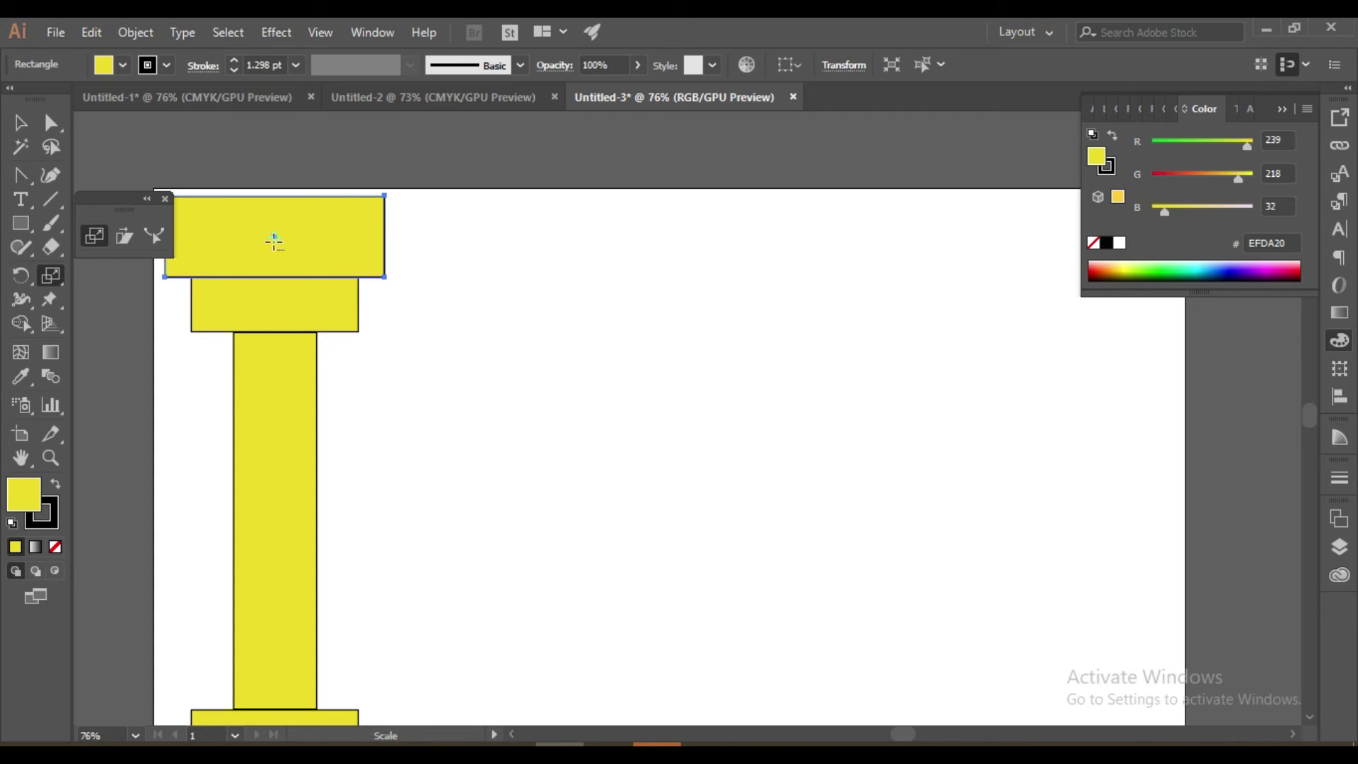
{"action": "left_click", "coordinate": [274, 215], "text": "alt"}
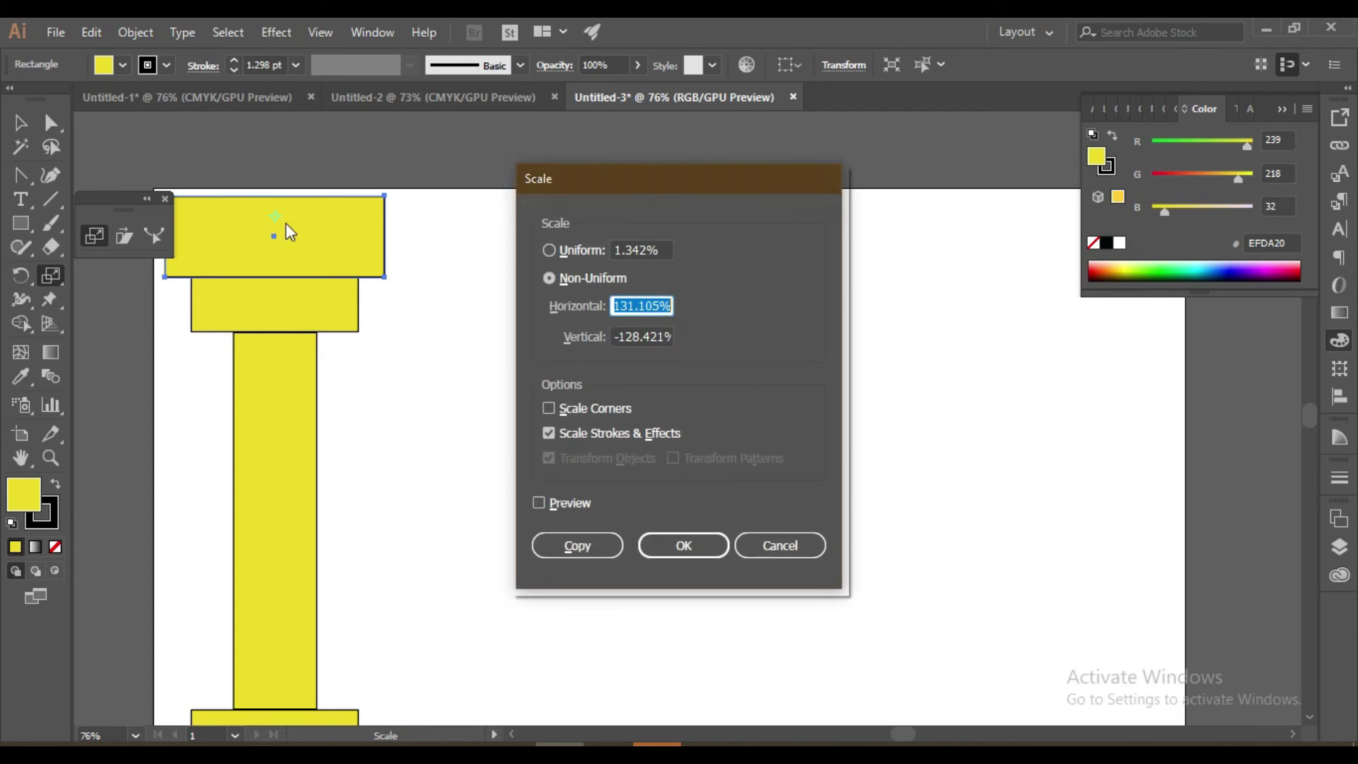
{"action": "left_click", "coordinate": [758, 538]}
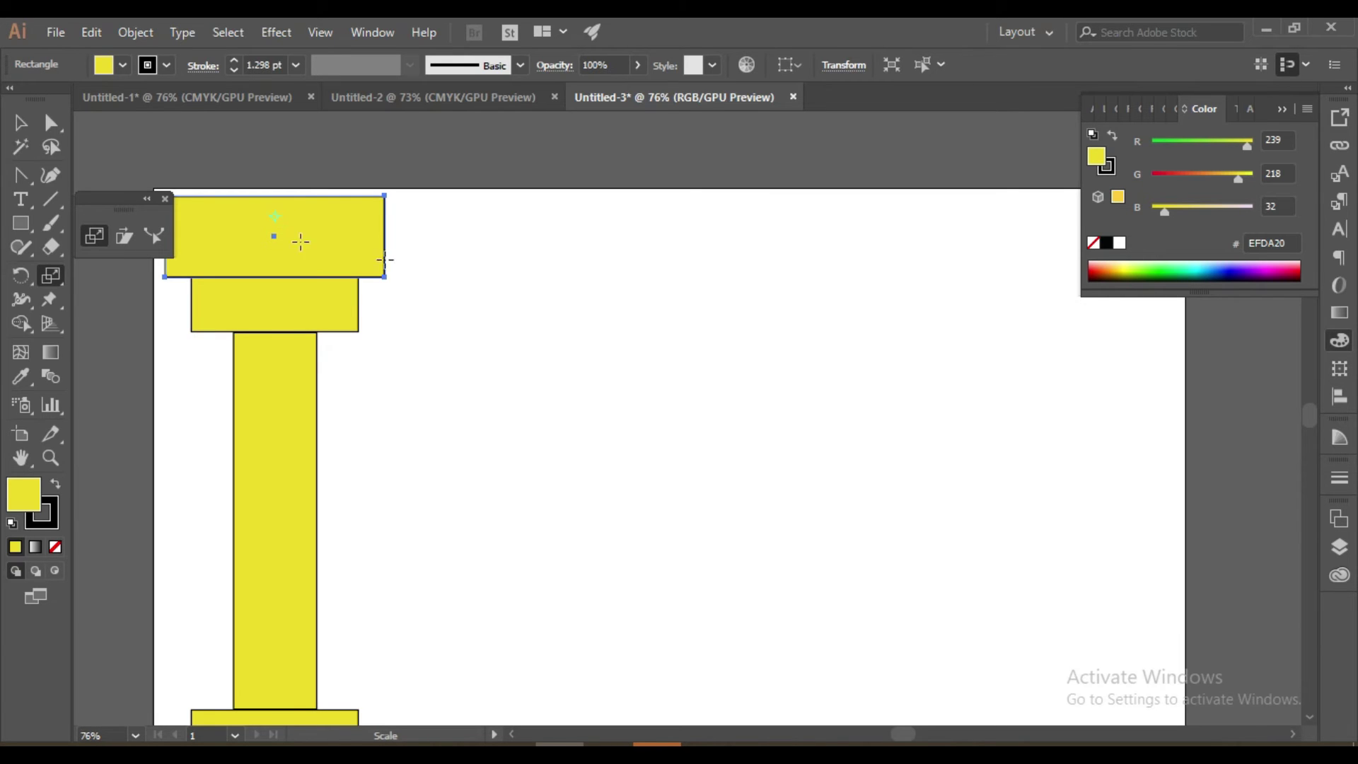
Step: Try to scale the upper cap block about a reference point outside it, and undo both scalings
{"action": "left_click", "coordinate": [519, 289], "text": "alt"}
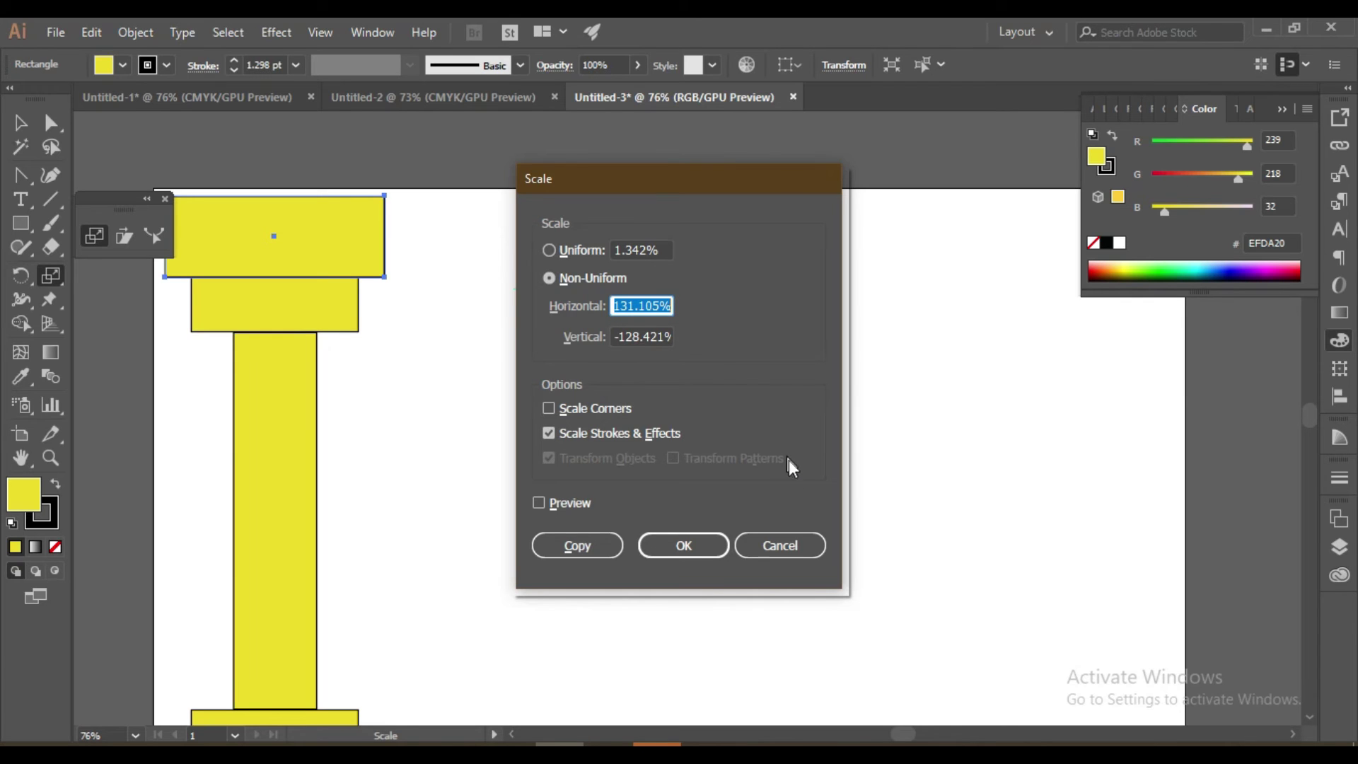
{"action": "left_click", "coordinate": [795, 538]}
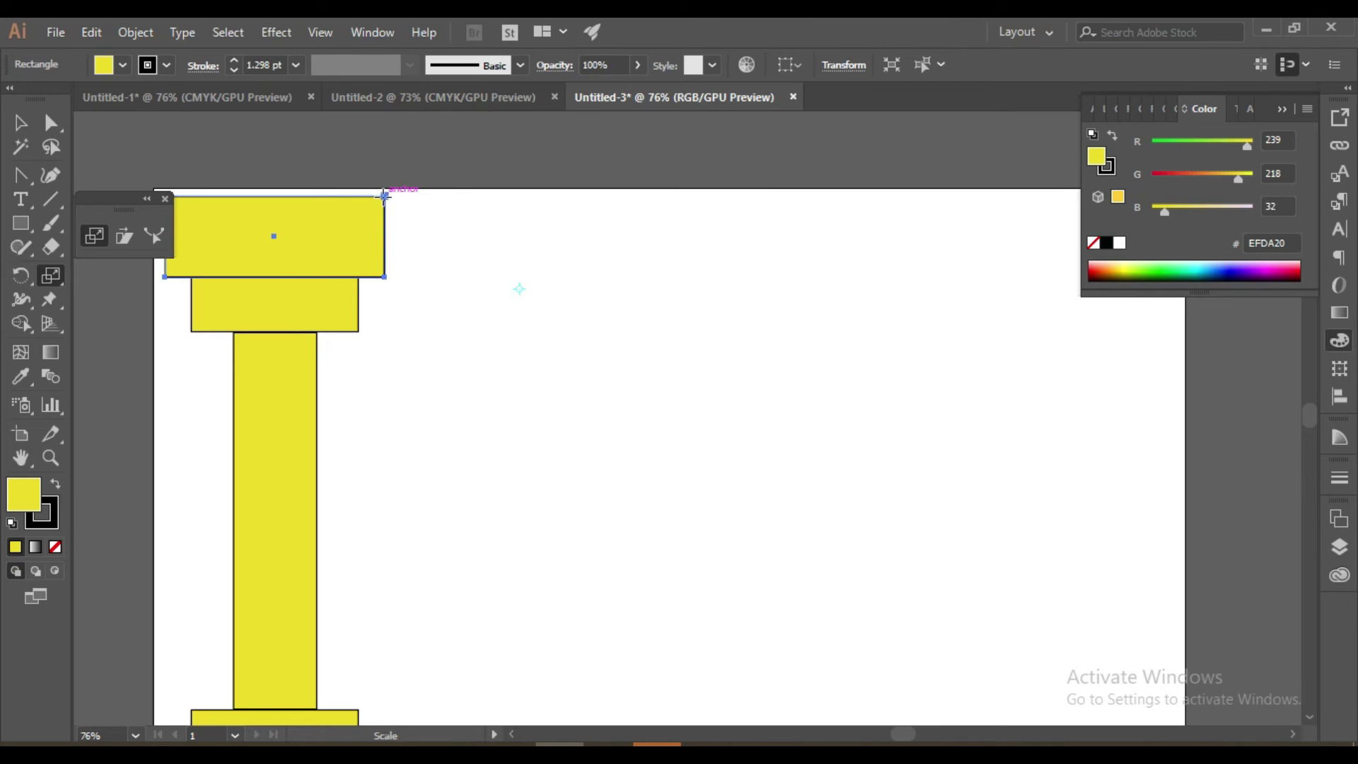
{"action": "left_click_drag", "start_coordinate": [379, 199], "coordinate": [315, 197]}
{"action": "left_click", "coordinate": [333, 331]}
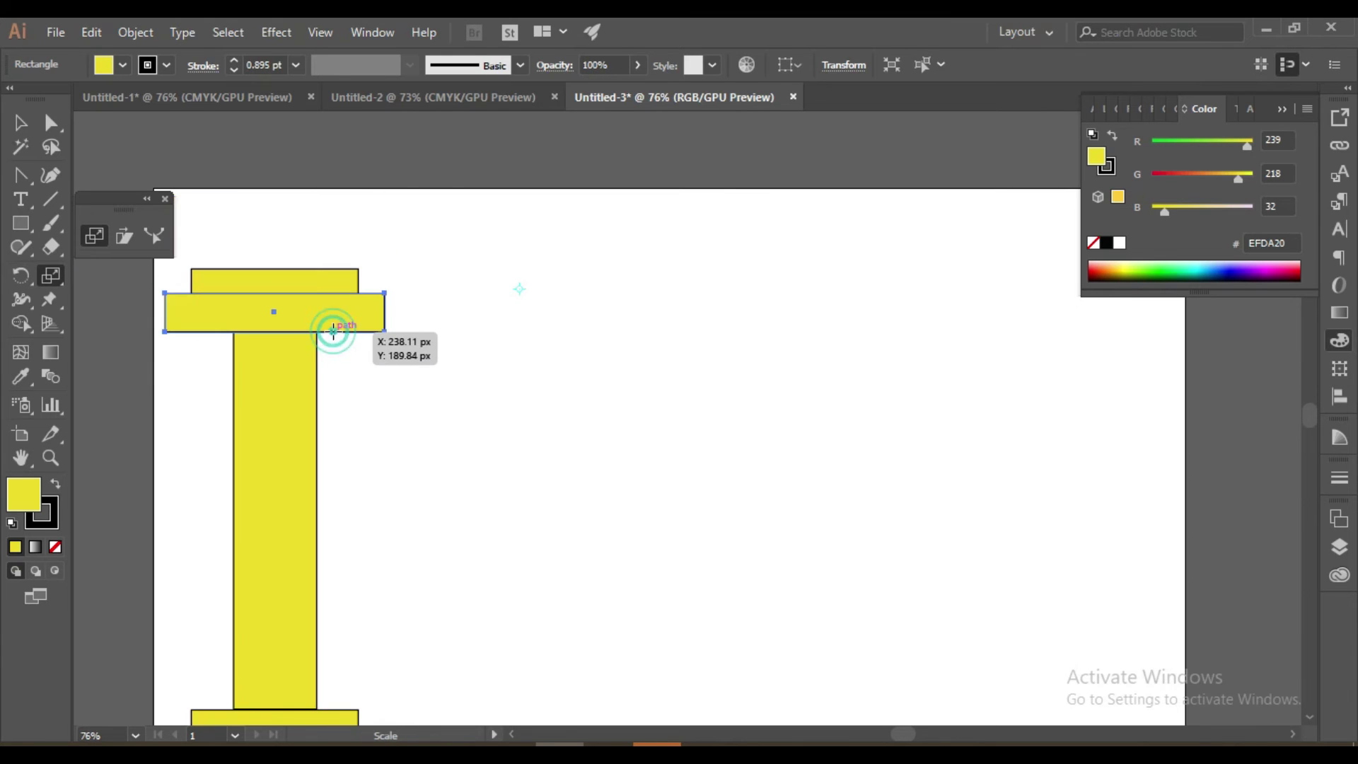
{"action": "key", "text": "ctrl+z"}
{"action": "key", "text": "ctrl+z"}
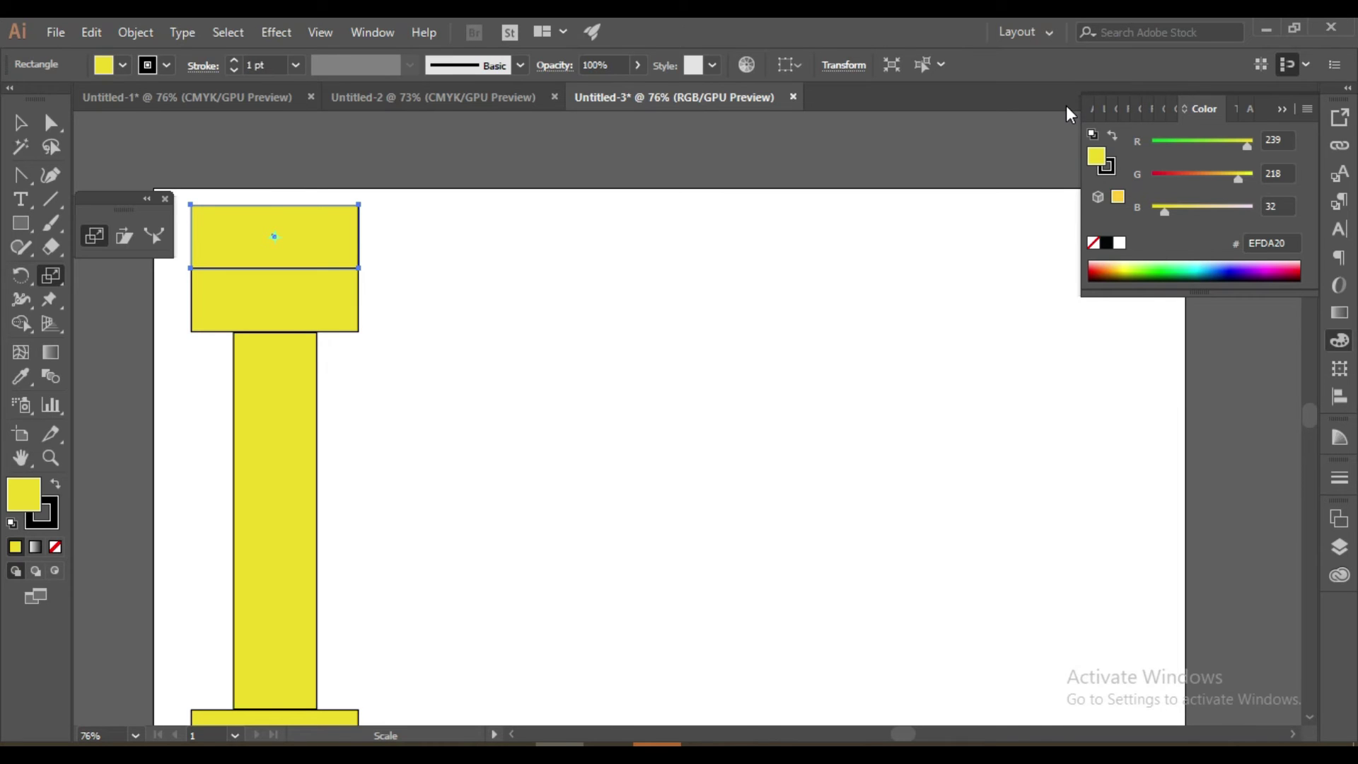
Step: Widen the upper cap block horizontally about its centre with the Scale tool so it overhangs the block below on both sides
{"action": "key", "text": "space"}
{"action": "left_click_drag", "start_coordinate": [674, 330], "coordinate": [719, 342]}
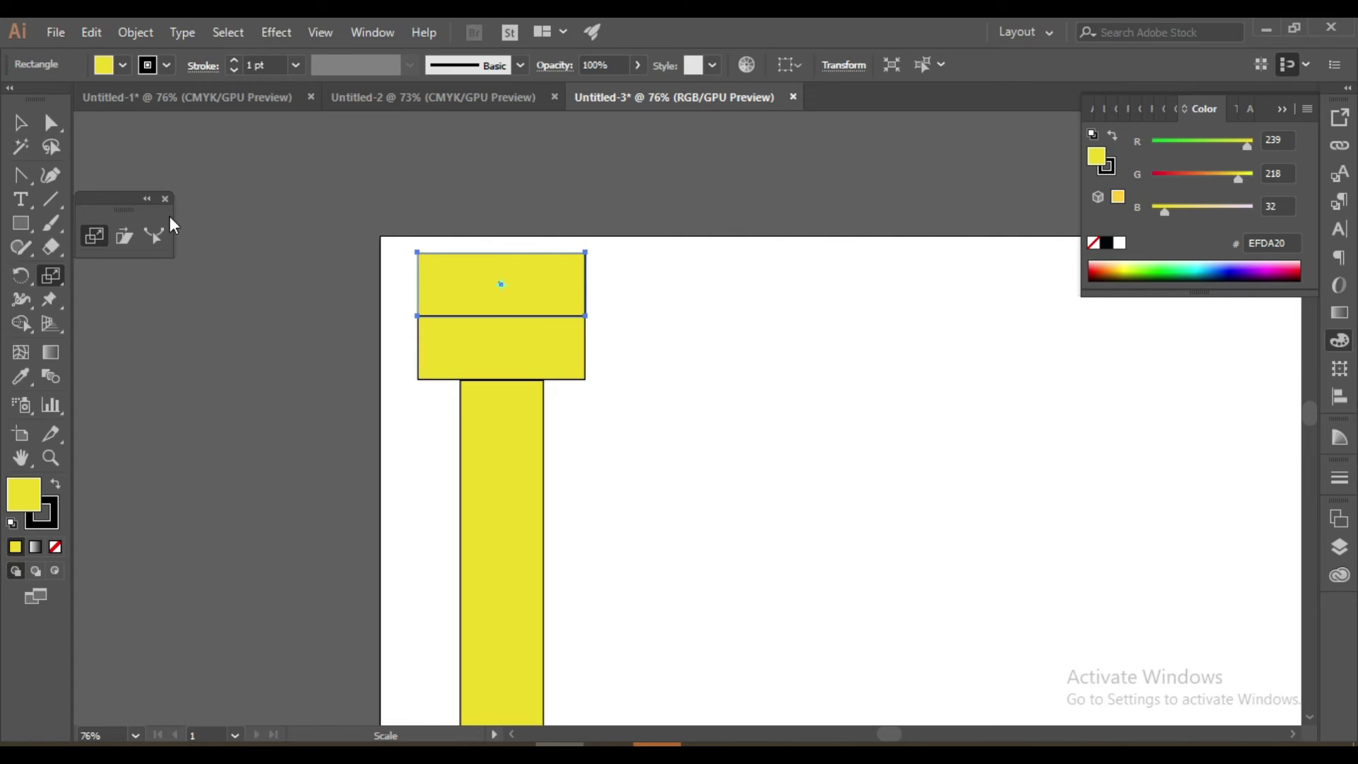
{"action": "left_click", "coordinate": [86, 235]}
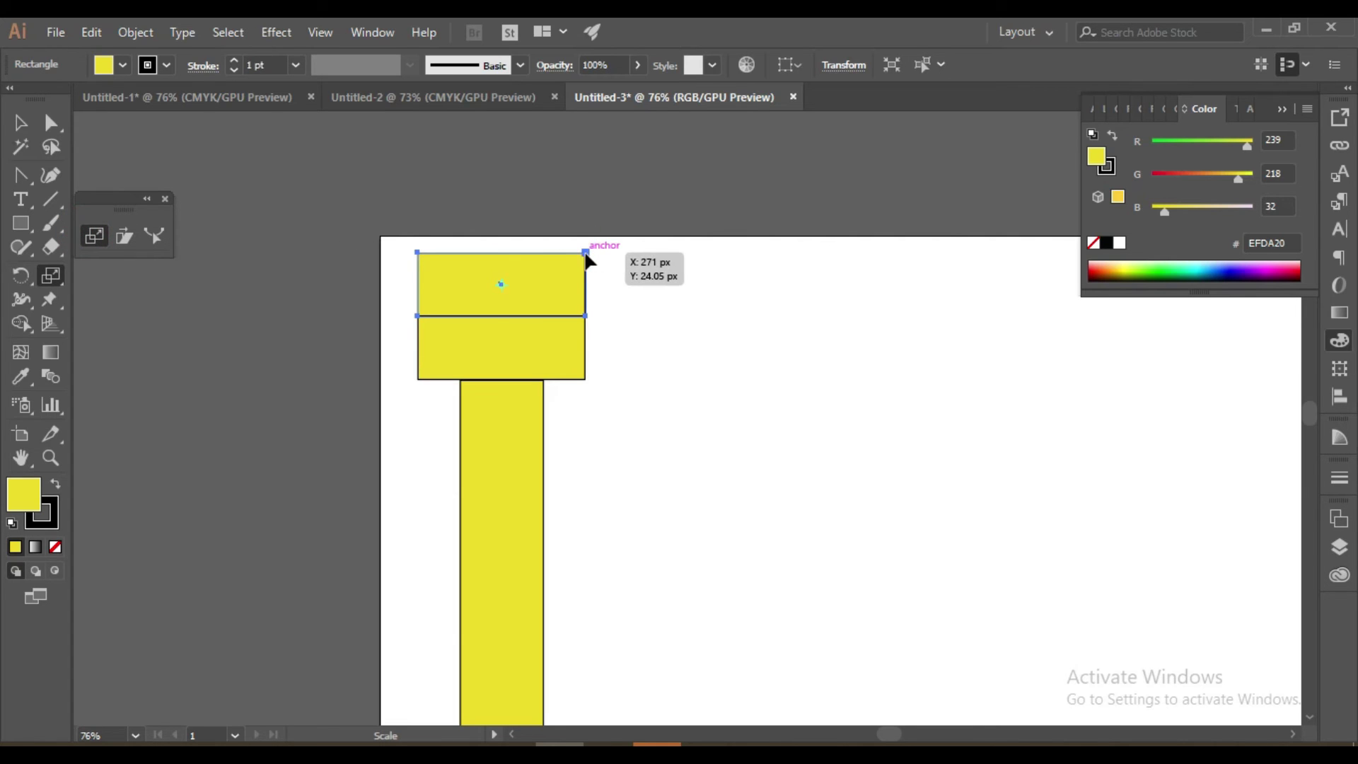
{"action": "left_click_drag", "start_coordinate": [587, 261], "coordinate": [604, 259]}
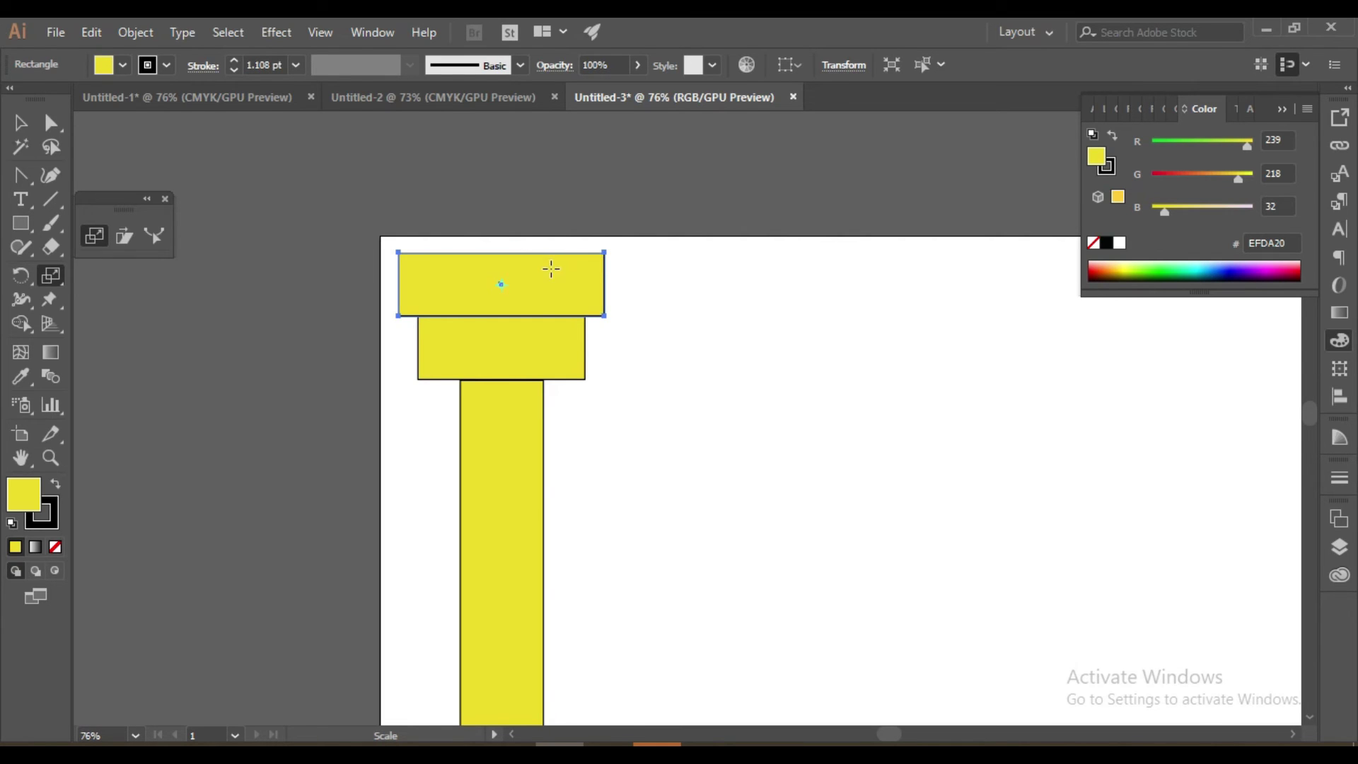
Step: Duplicate the widened cap block directly above itself and widen the copy horizontally about its centre with the Scale tool
{"action": "left_click", "coordinate": [20, 123]}
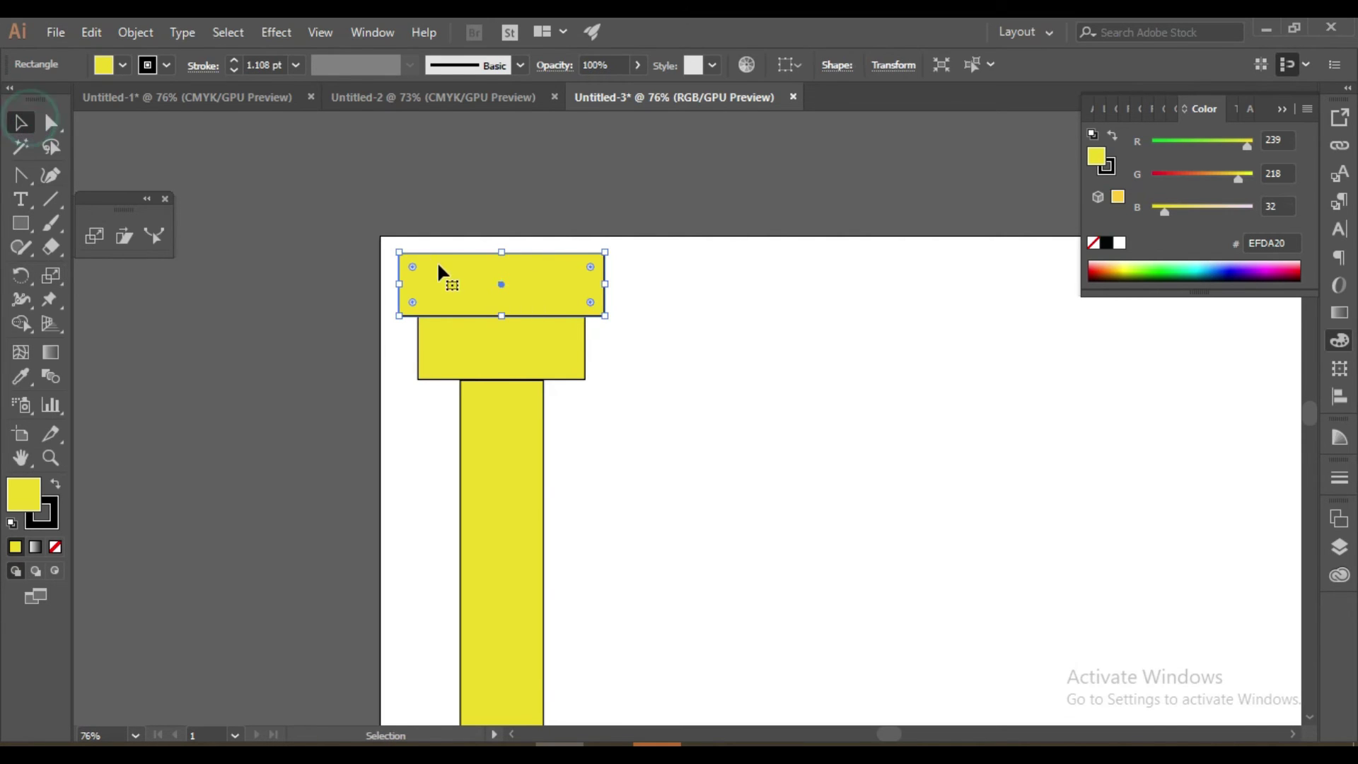
{"action": "left_click_drag", "start_coordinate": [515, 296], "coordinate": [514, 233]}
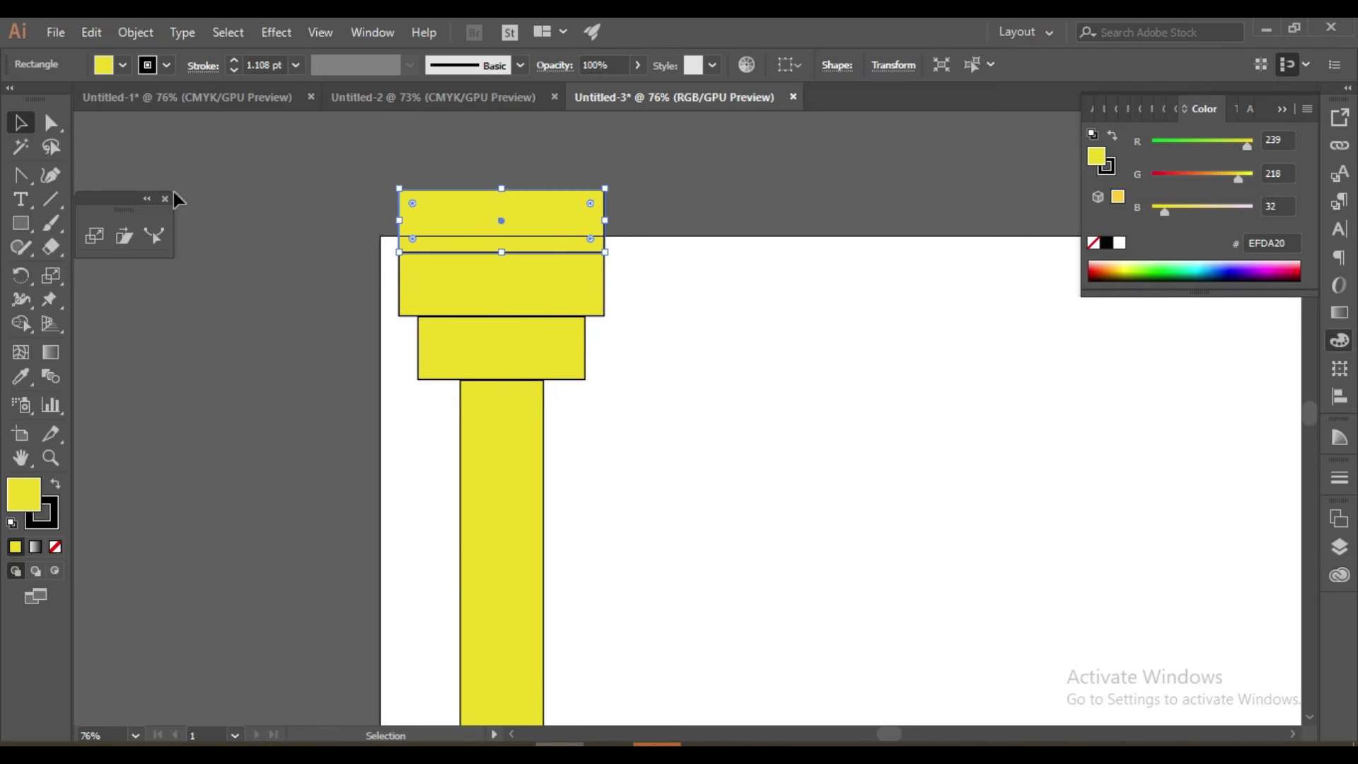
{"action": "left_click", "coordinate": [94, 237]}
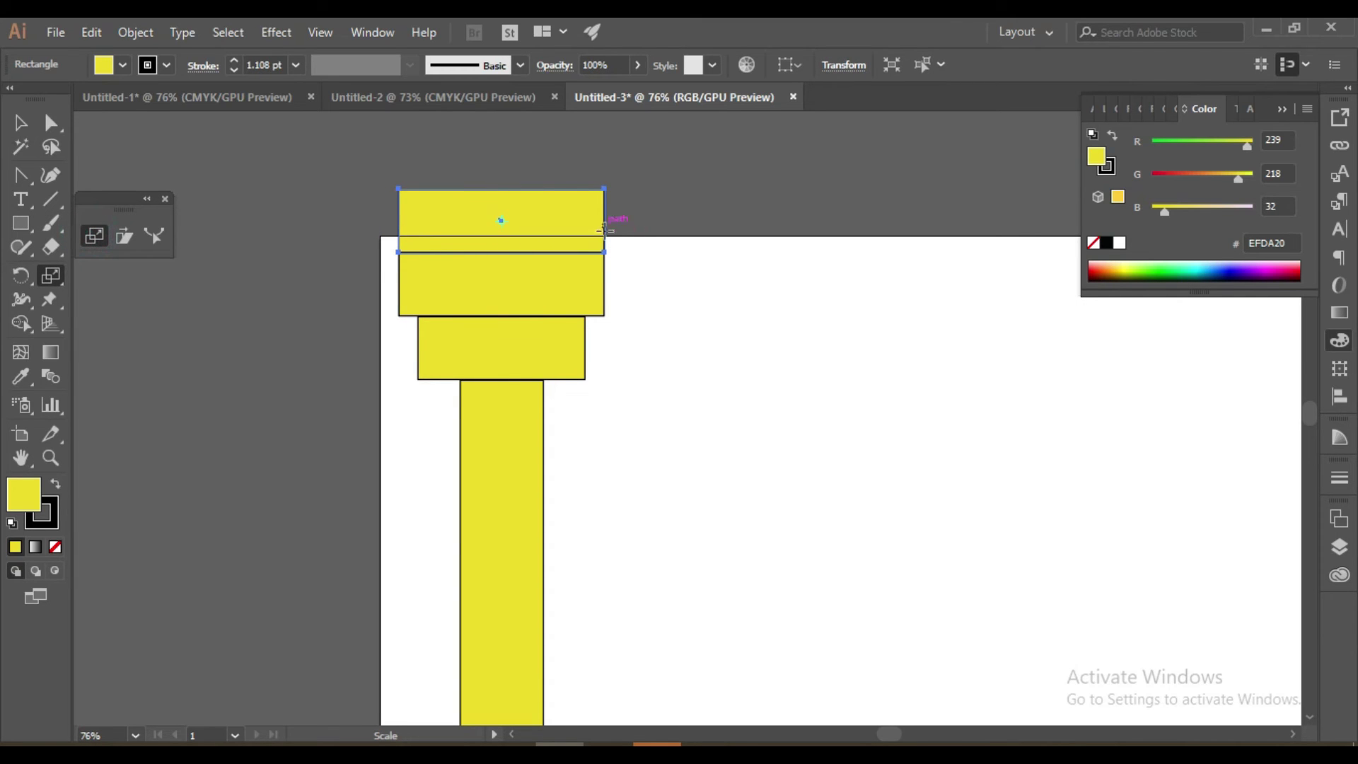
{"action": "left_click_drag", "start_coordinate": [605, 224], "coordinate": [631, 223]}
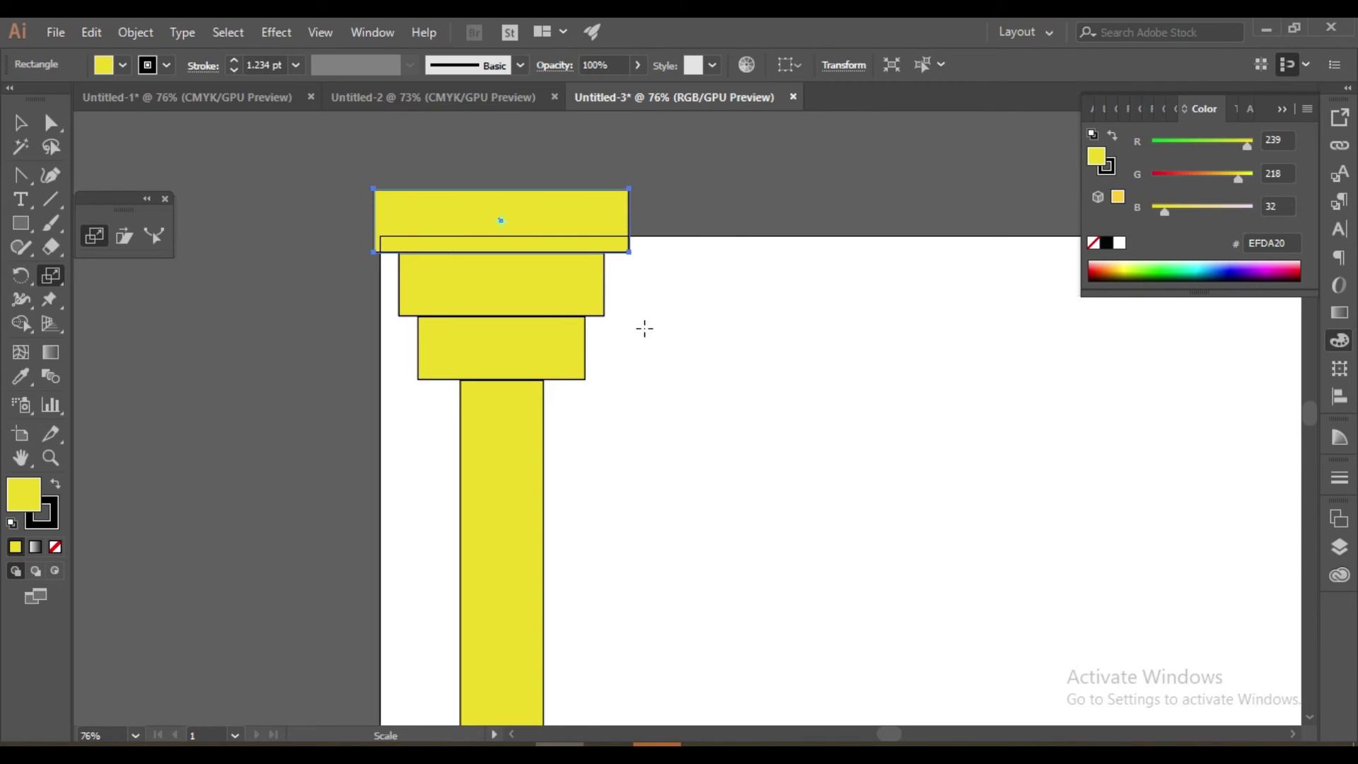
Step: Select all parts of the column and reduce its height from the upper edge so it fits within the artboard
{"action": "left_click", "coordinate": [23, 123]}
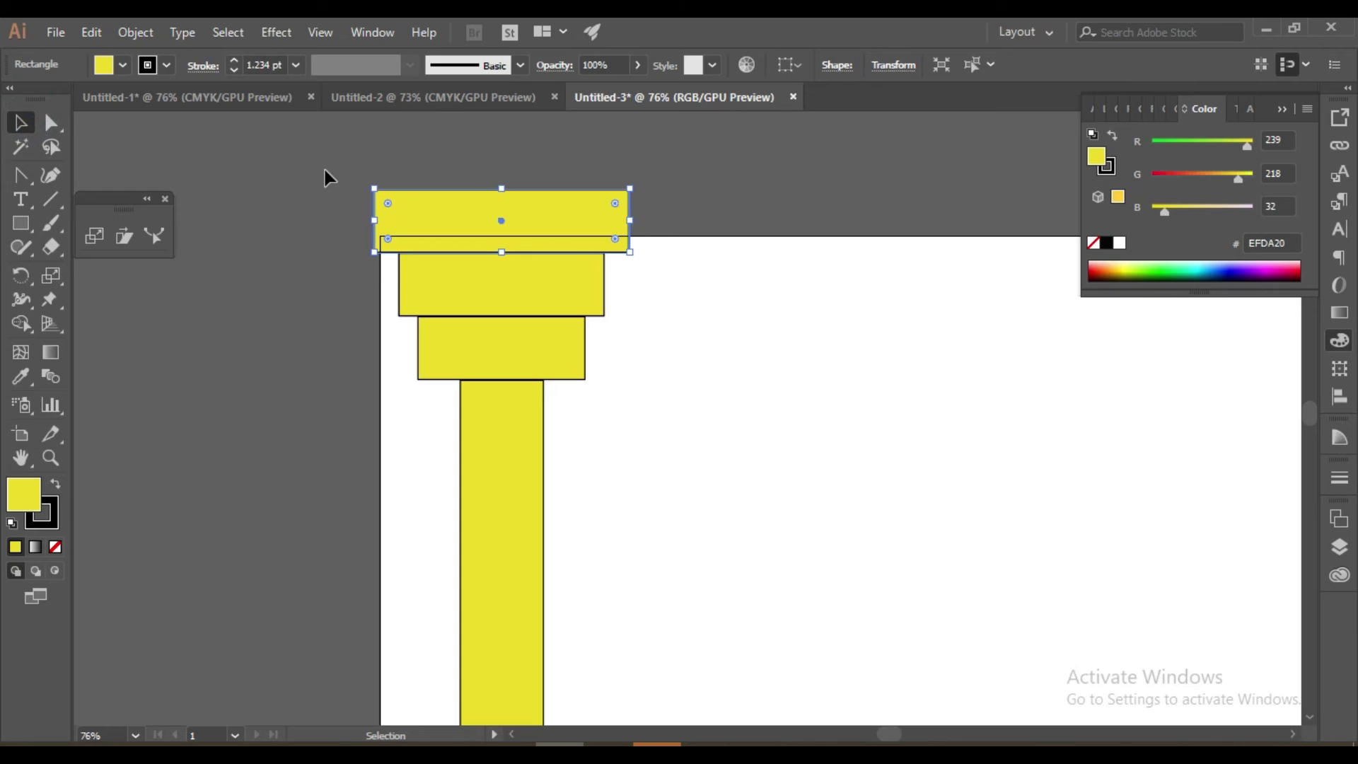
{"action": "key", "text": "ctrl+a"}
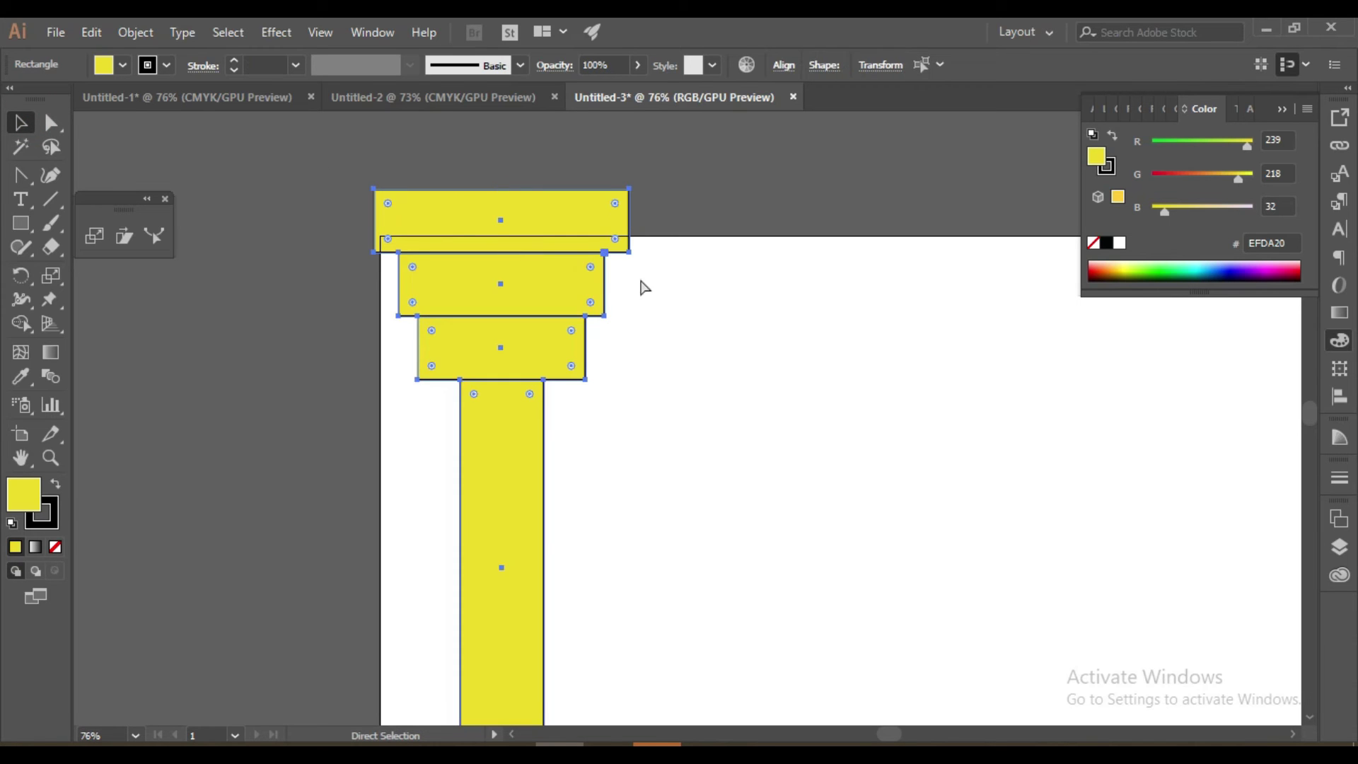
{"action": "key", "text": "space"}
{"action": "left_click_drag", "start_coordinate": [990, 476], "coordinate": [734, 406]}
{"action": "left_click_drag", "start_coordinate": [491, 369], "coordinate": [670, 406]}
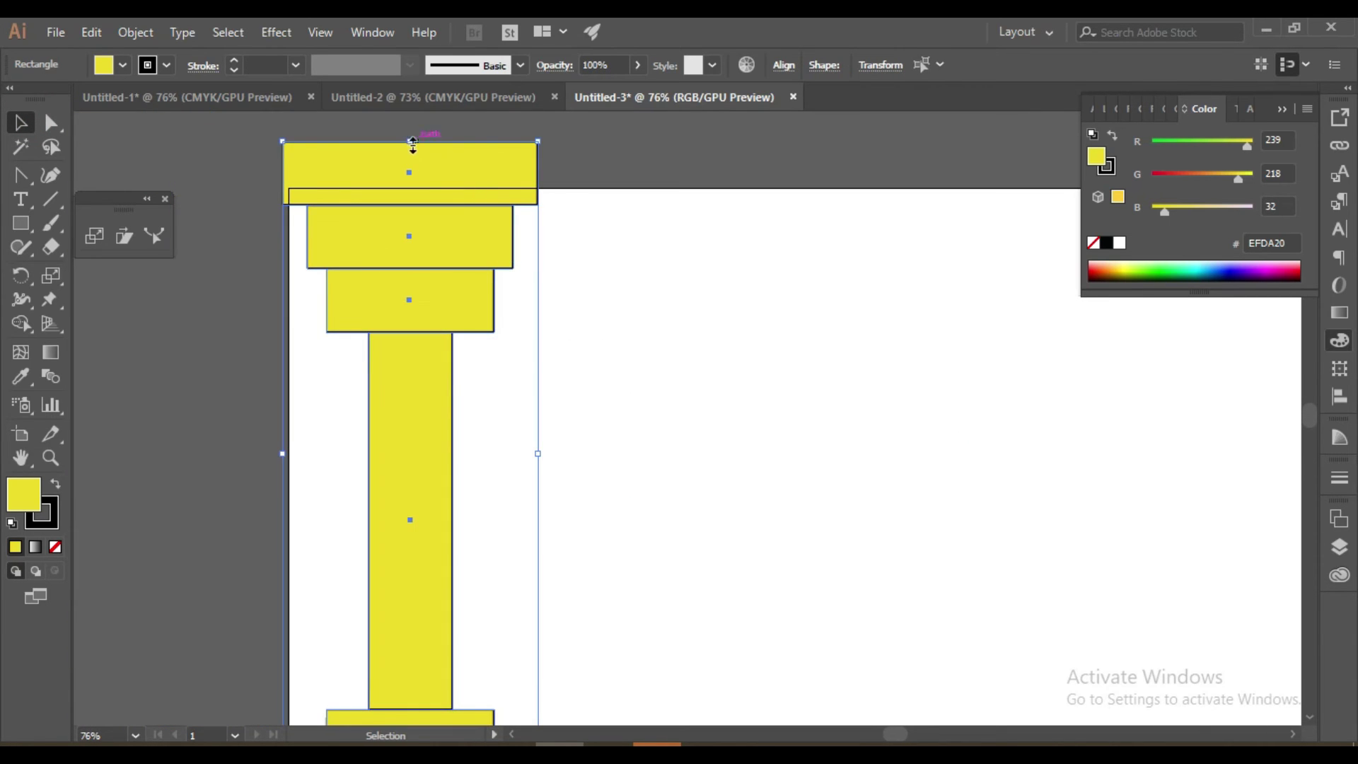
{"action": "left_click_drag", "start_coordinate": [411, 145], "coordinate": [410, 210]}
{"action": "left_click", "coordinate": [709, 280]}
Step: Shift the whole column slightly right onto the artboard and shorten it further from the upper edge to leave room above the cap
{"action": "key", "text": "space"}
{"action": "left_click_drag", "start_coordinate": [809, 500], "coordinate": [718, 413]}
{"action": "left_click", "coordinate": [506, 287]}
{"action": "key", "text": "space"}
{"action": "left_click", "coordinate": [534, 305]}
{"action": "key", "text": "space"}
{"action": "left_click_drag", "start_coordinate": [561, 298], "coordinate": [565, 364]}
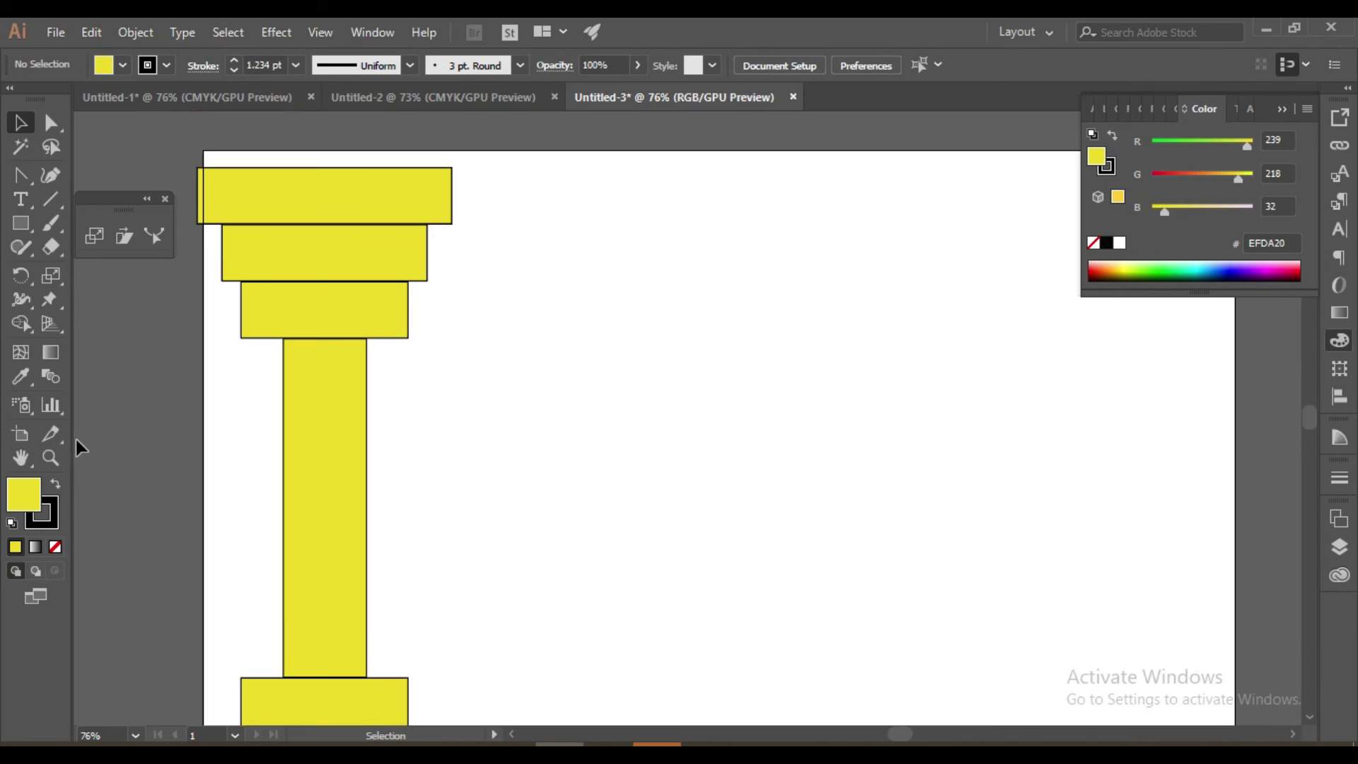
{"action": "left_click_drag", "start_coordinate": [171, 157], "coordinate": [457, 718]}
{"action": "mouse_move", "coordinate": [320, 508]}
{"action": "left_mouse_down"}
{"action": "mouse_move", "coordinate": [342, 509]}
{"action": "mouse_move", "coordinate": [330, 508]}
{"action": "left_mouse_up"}
{"action": "left_click_drag", "start_coordinate": [334, 167], "coordinate": [332, 214]}
{"action": "left_click", "coordinate": [629, 362]}
{"action": "left_click_drag", "start_coordinate": [636, 482], "coordinate": [615, 386]}
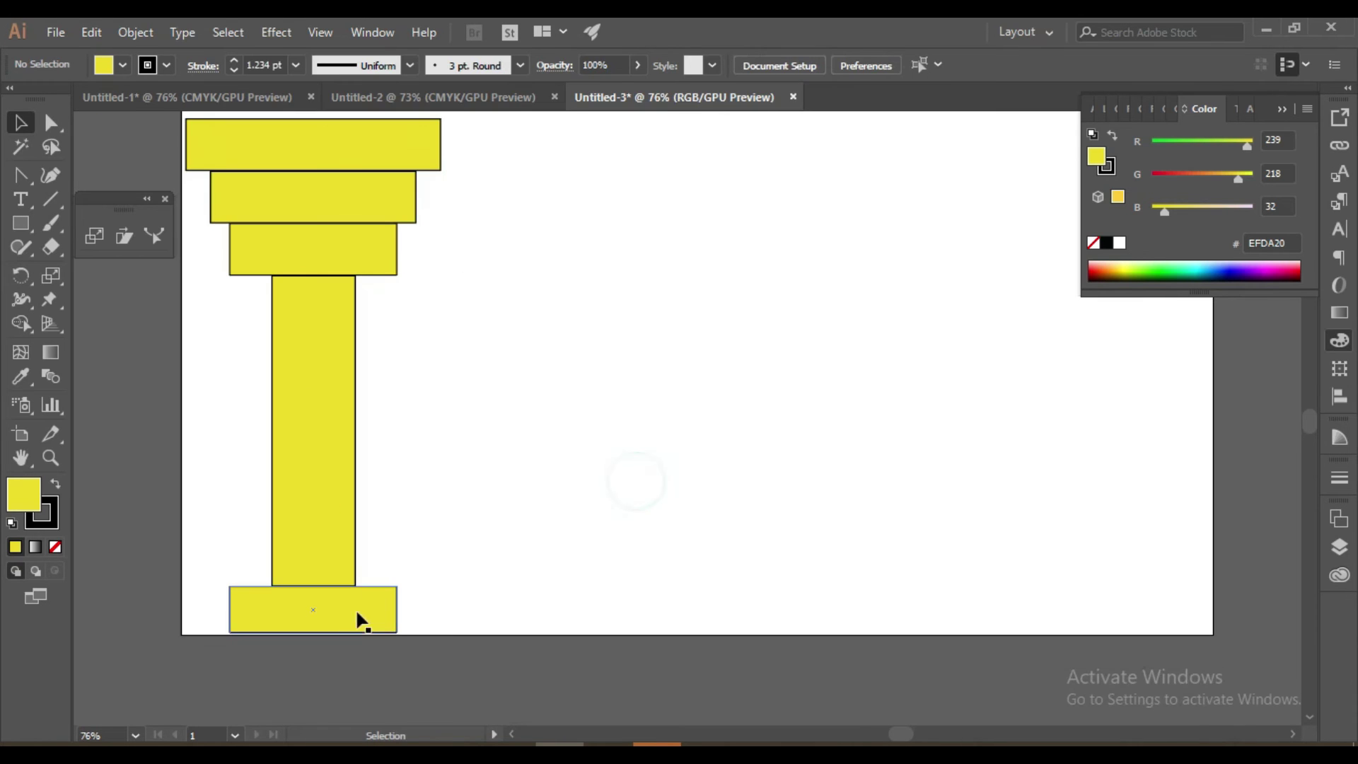
Step: Try duplicating the widest cap block above the column and beside it, and undo both copies
{"action": "left_click_drag", "start_coordinate": [470, 282], "coordinate": [487, 355]}
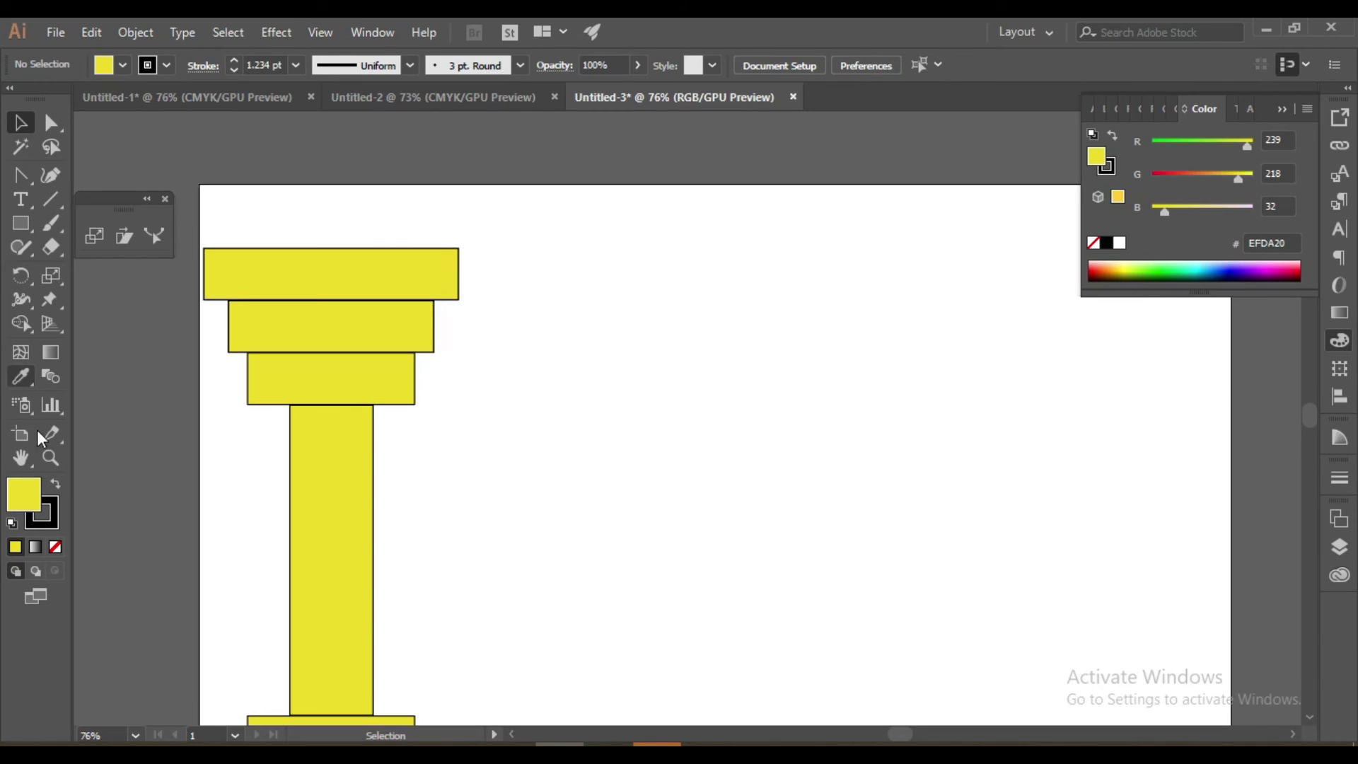
{"action": "left_click_drag", "start_coordinate": [328, 269], "coordinate": [633, 262]}
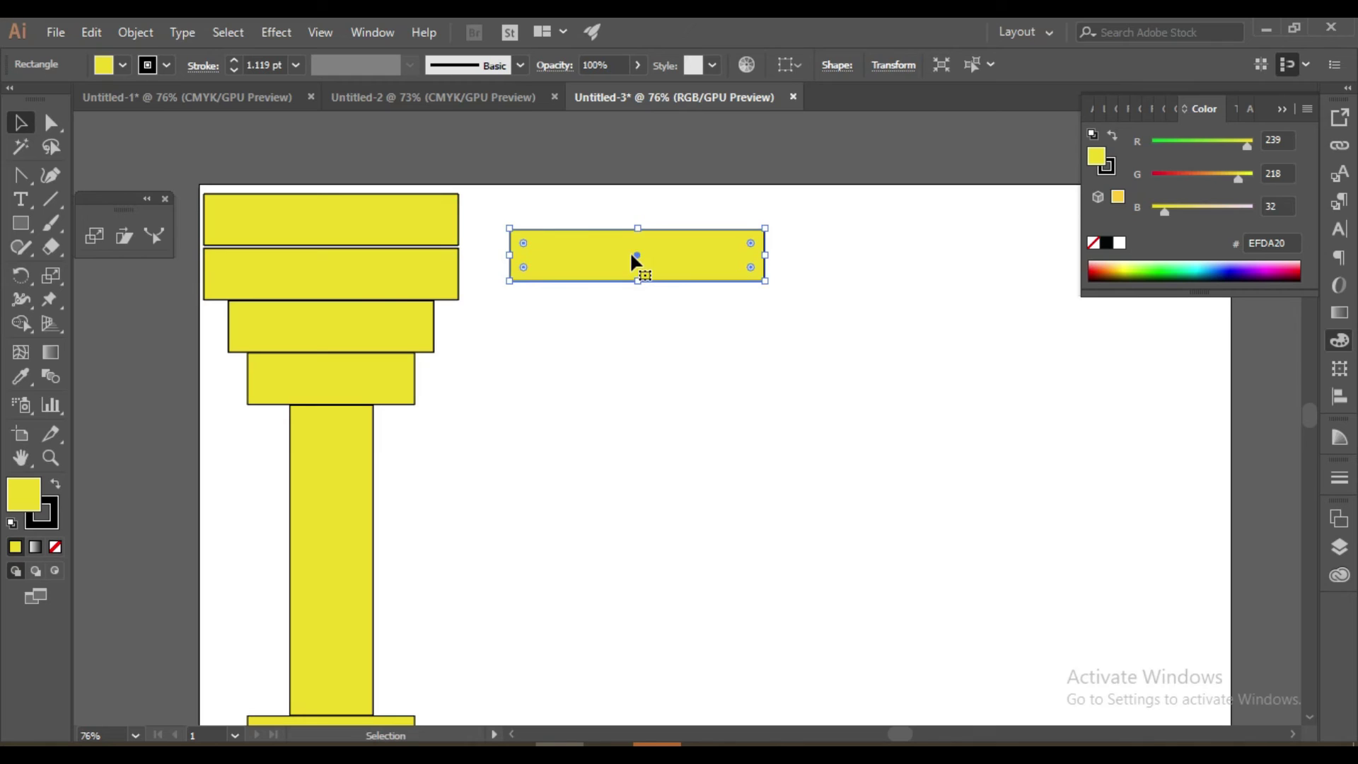
{"action": "key", "text": "ctrl+z"}
{"action": "key", "text": "ctrl+z"}
Step: Duplicate the widest cap block directly above itself and stretch the copy to the right into a long beam across the artboard
{"action": "left_click_drag", "start_coordinate": [344, 254], "coordinate": [349, 223]}
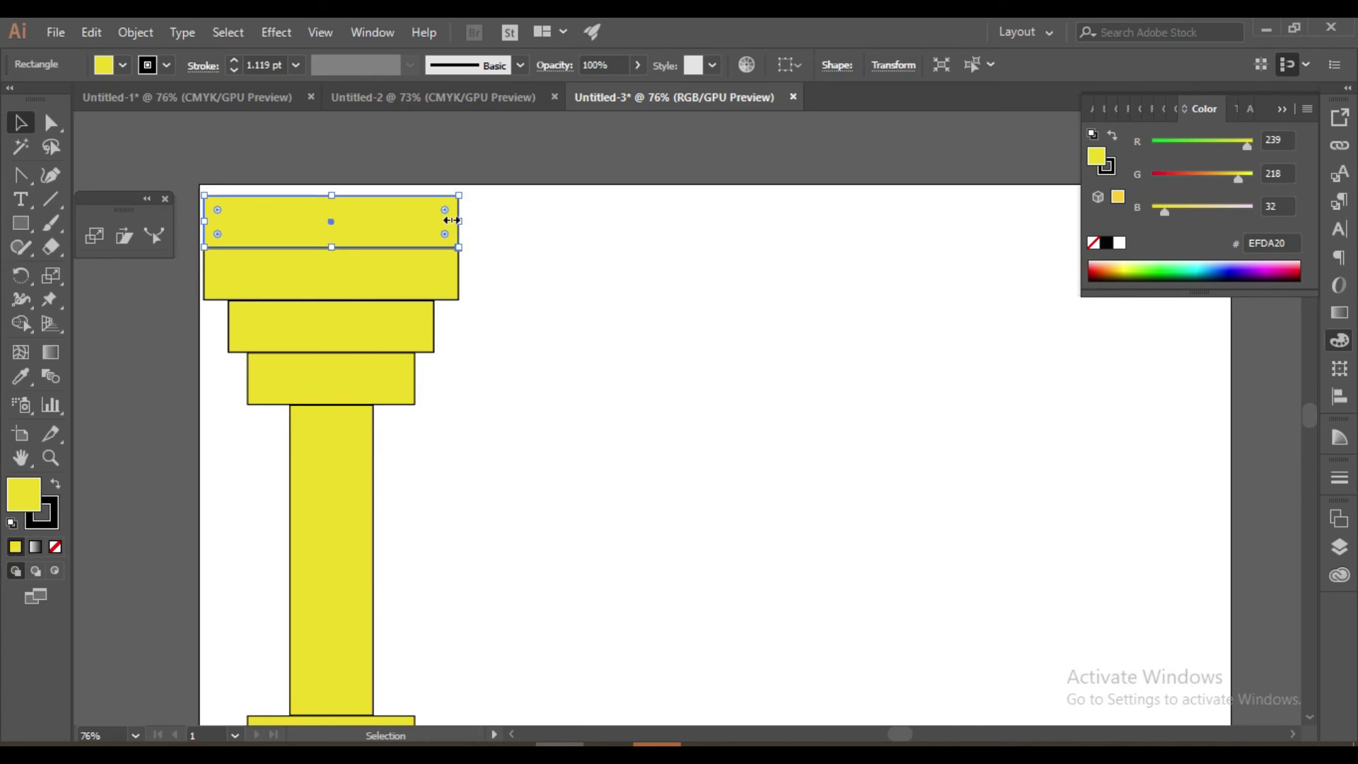
{"action": "left_click", "coordinate": [96, 237]}
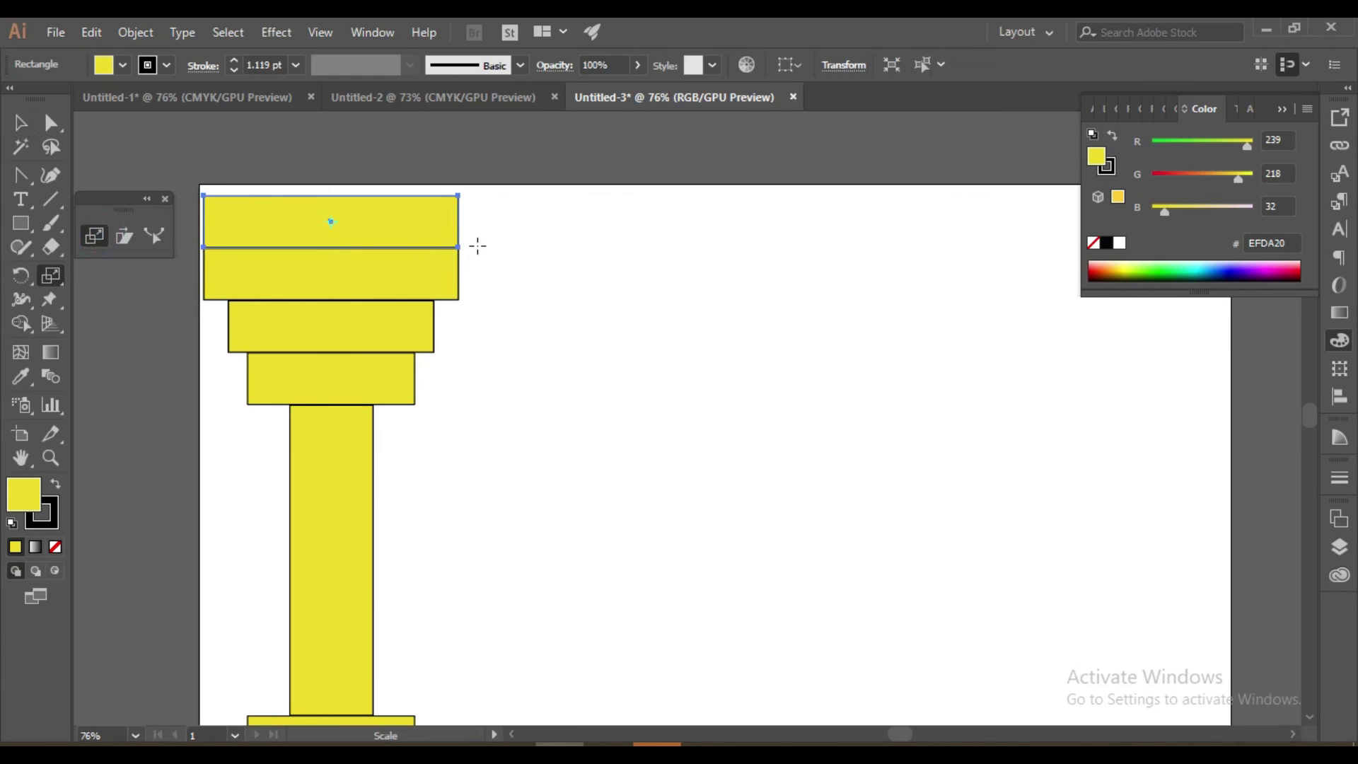
{"action": "mouse_move", "coordinate": [459, 223]}
{"action": "left_mouse_down"}
{"action": "mouse_move", "coordinate": [480, 223]}
{"action": "mouse_move", "coordinate": [479, 243]}
{"action": "mouse_move", "coordinate": [495, 221]}
{"action": "mouse_move", "coordinate": [1145, 240]}
{"action": "mouse_move", "coordinate": [1135, 223]}
{"action": "mouse_move", "coordinate": [1089, 222]}
{"action": "left_mouse_up"}
{"action": "key", "text": "ctrl+z"}
{"action": "left_click", "coordinate": [20, 122]}
{"action": "left_click", "coordinate": [1282, 111]}
{"action": "left_click", "coordinate": [709, 331]}
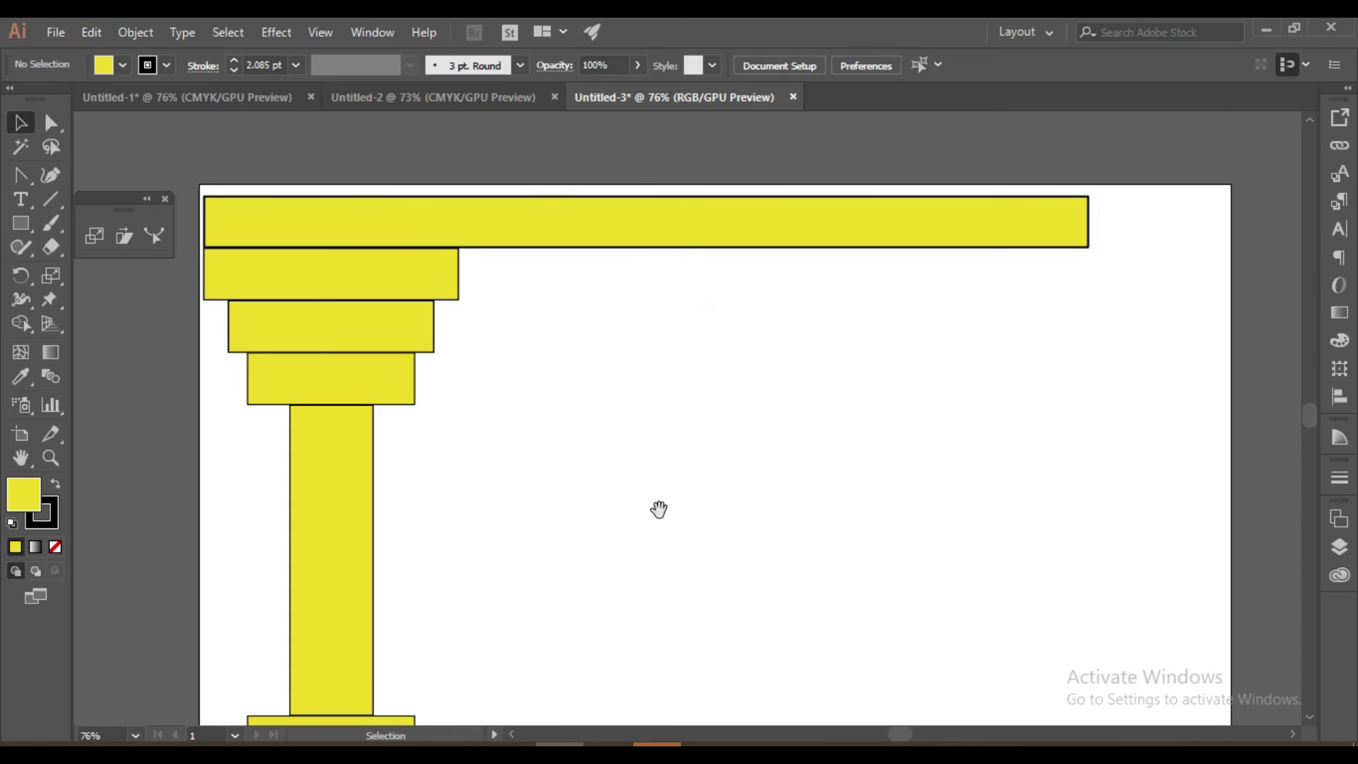
Step: Duplicate the complete column, without the beam, horizontally to the right end of the artboard
{"action": "left_click_drag", "start_coordinate": [658, 506], "coordinate": [634, 391]}
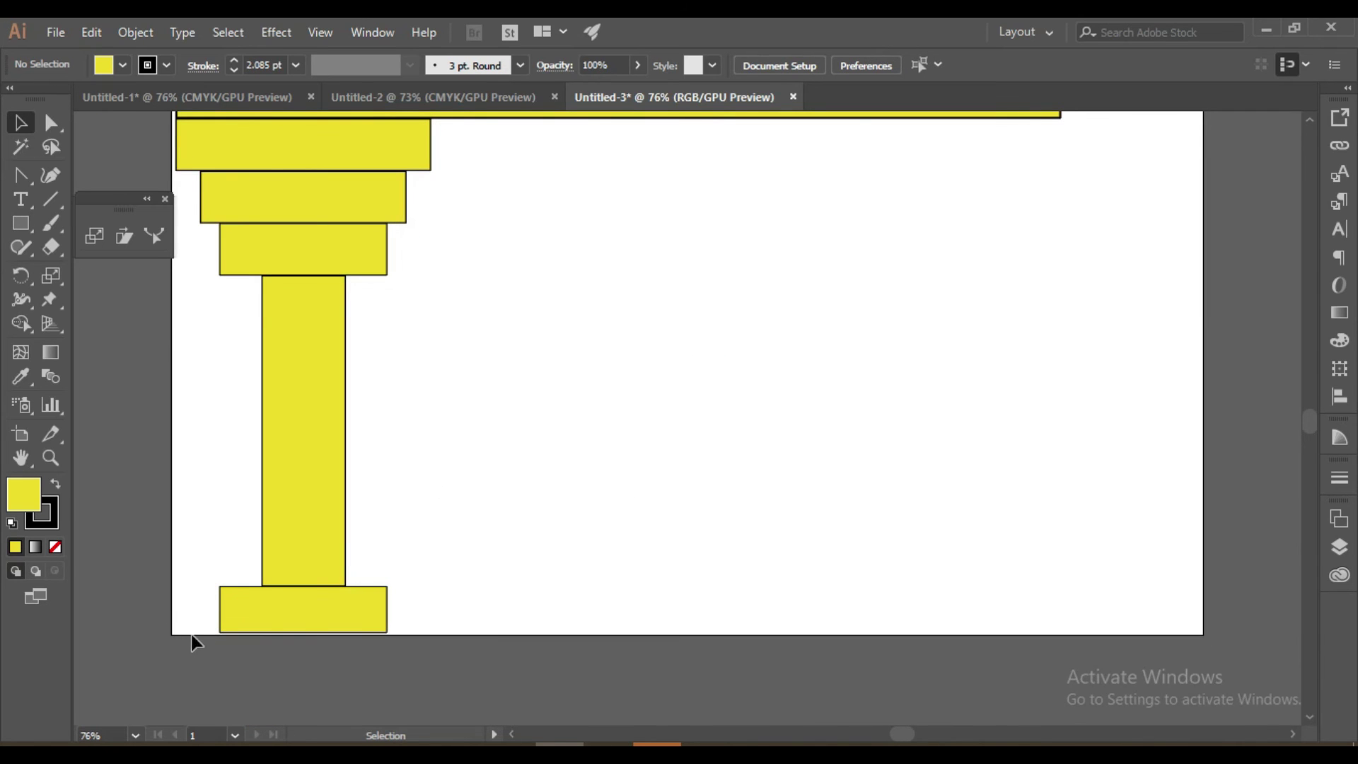
{"action": "left_click_drag", "start_coordinate": [301, 524], "coordinate": [296, 166]}
{"action": "left_click_drag", "start_coordinate": [311, 216], "coordinate": [1072, 224]}
{"action": "key", "text": "space"}
{"action": "left_click_drag", "start_coordinate": [750, 340], "coordinate": [731, 420]}
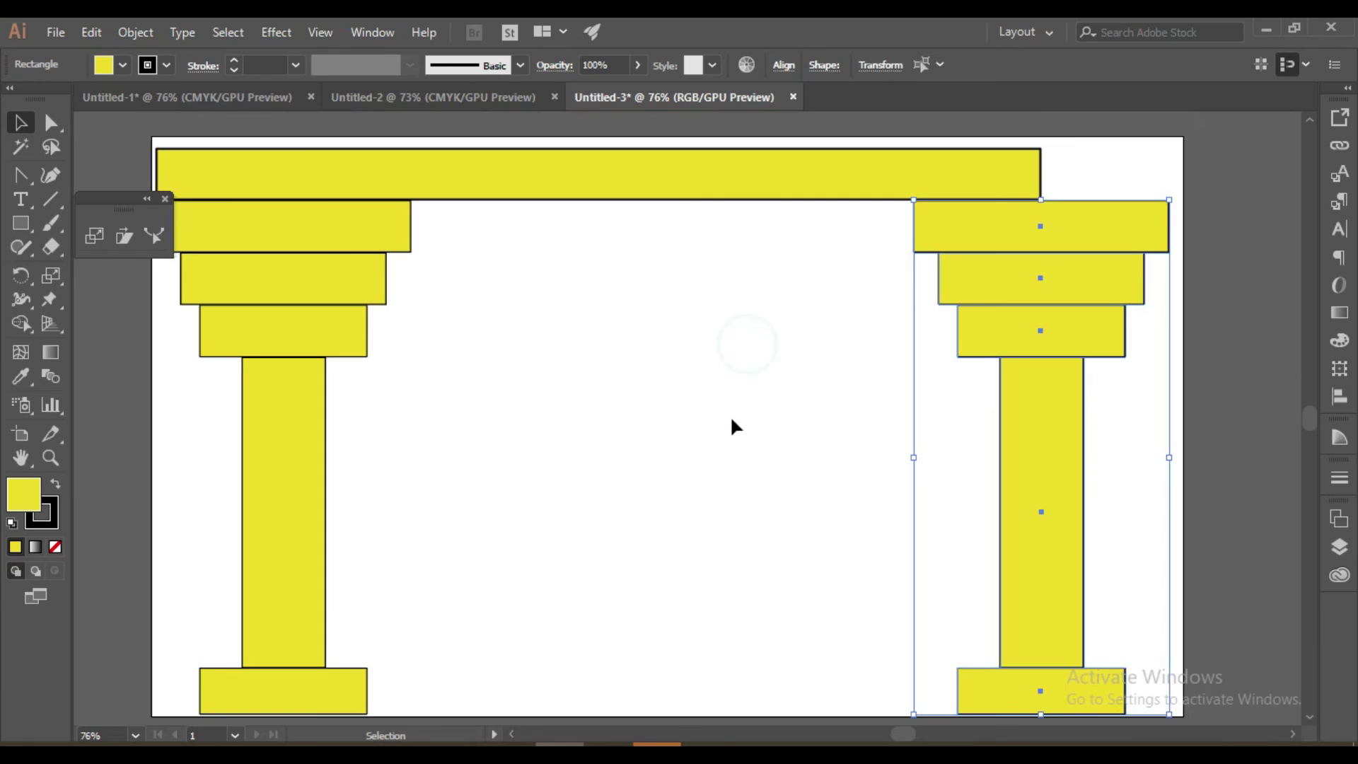
{"action": "left_click", "coordinate": [733, 424]}
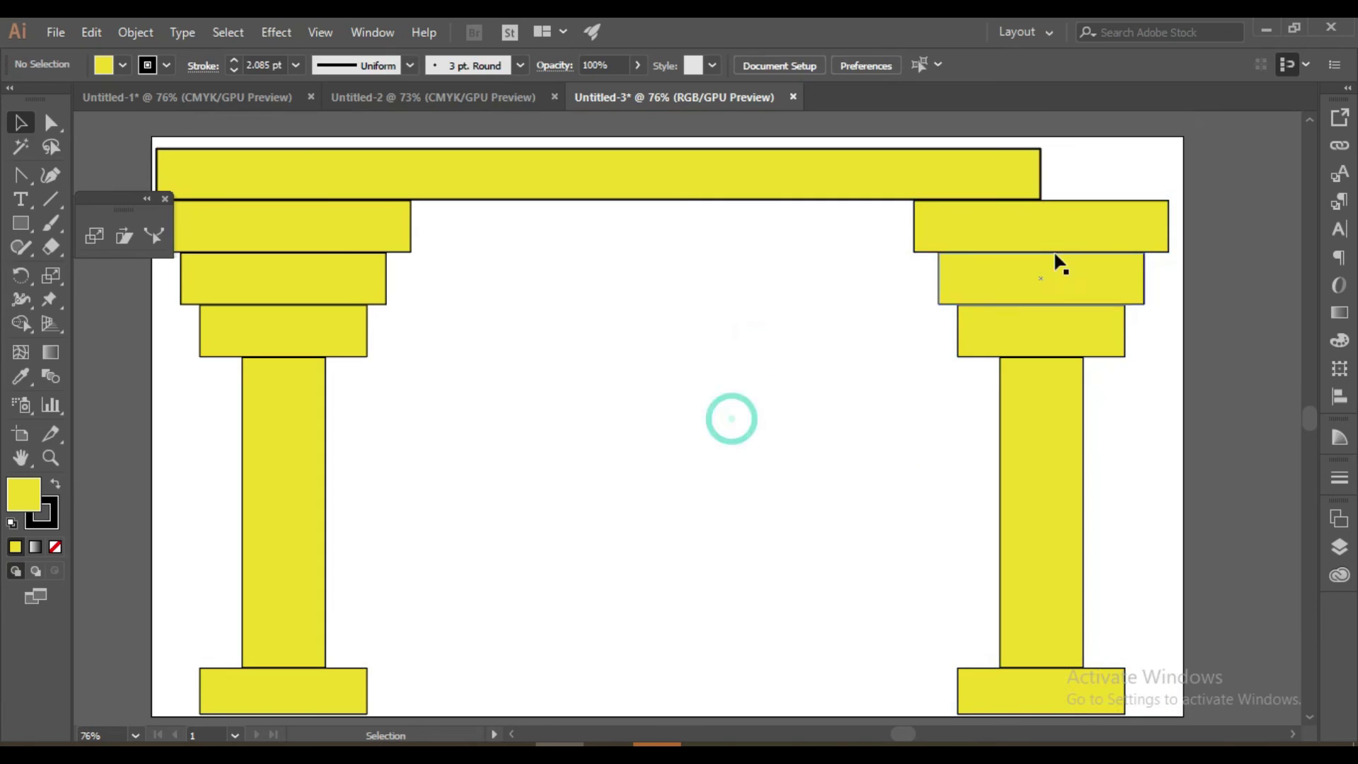
Step: Extend the beam's right end to line up with the outer edge of the right column's cap
{"action": "left_click", "coordinate": [1045, 186]}
{"action": "left_click_drag", "start_coordinate": [1043, 174], "coordinate": [1168, 161]}
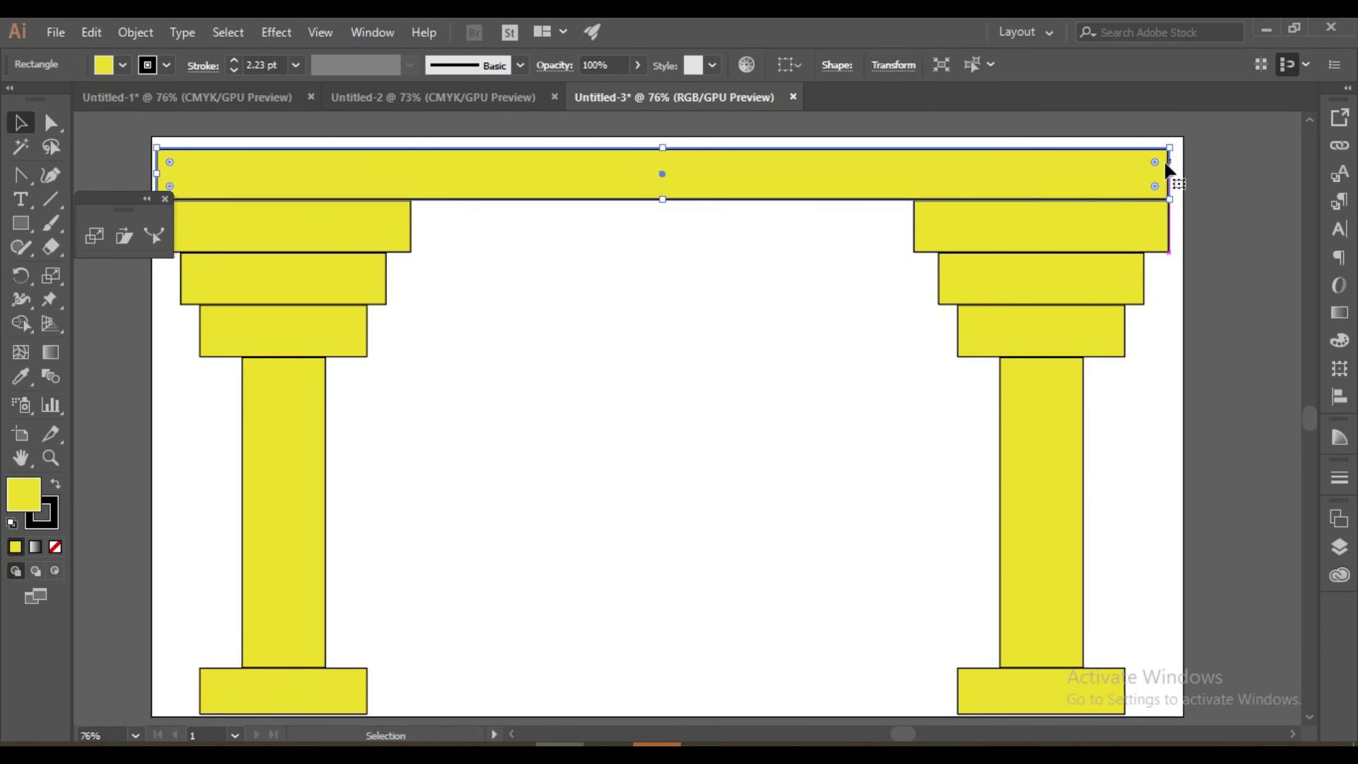
{"action": "left_click", "coordinate": [520, 409]}
Step: Try to slant the right column, including its base, with the Shear tool, and undo it
{"action": "left_click_drag", "start_coordinate": [1183, 239], "coordinate": [884, 655]}
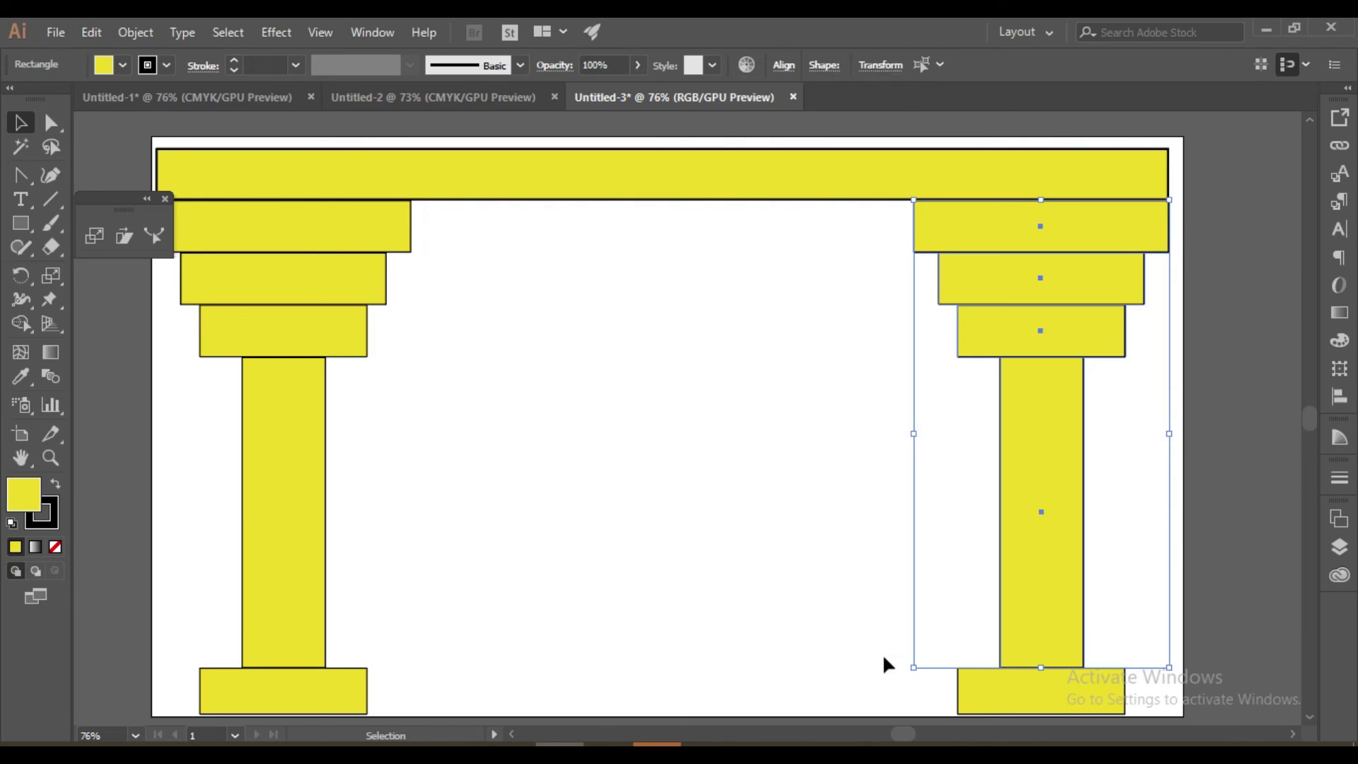
{"action": "left_click", "coordinate": [843, 641]}
{"action": "left_click_drag", "start_coordinate": [871, 233], "coordinate": [1143, 676]}
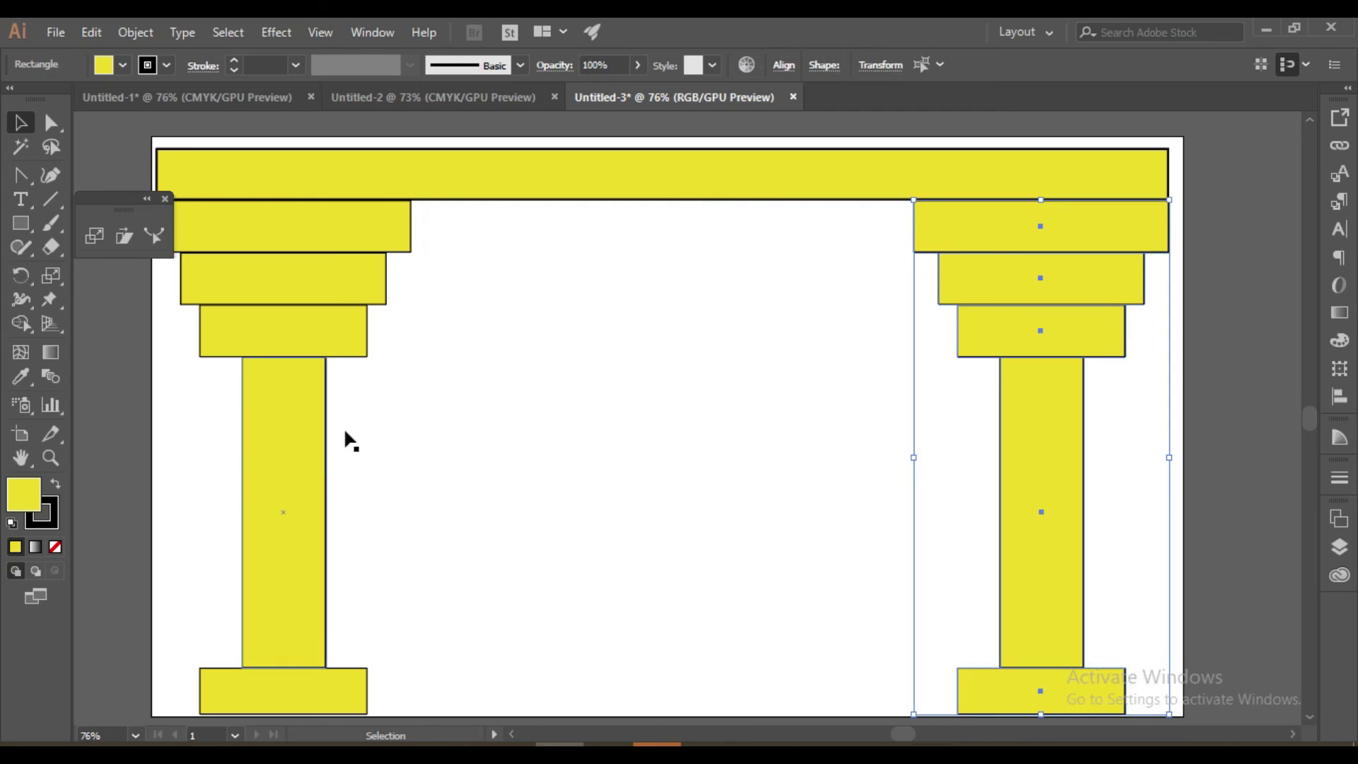
{"action": "left_click", "coordinate": [129, 236]}
{"action": "left_click_drag", "start_coordinate": [1036, 227], "coordinate": [908, 230]}
{"action": "key", "text": "ctrl+z"}
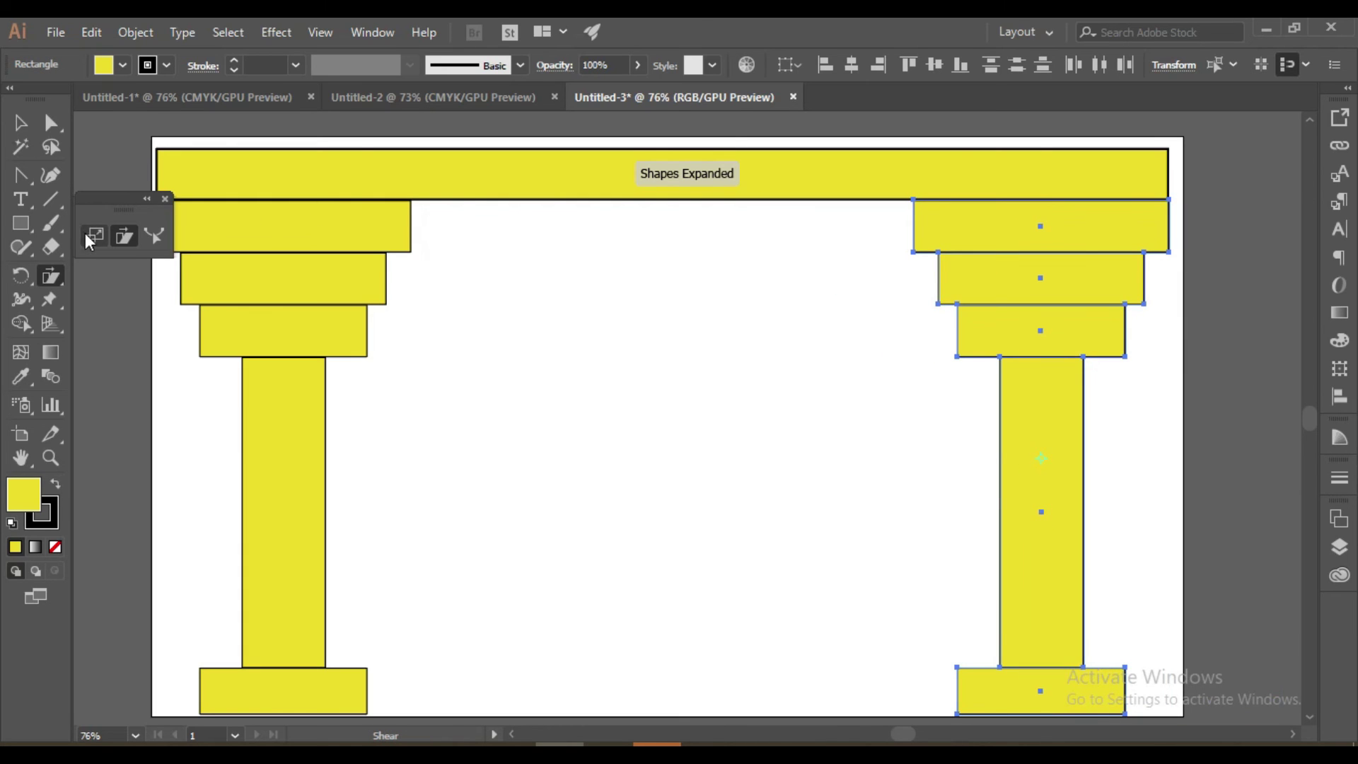
Step: Stretch the right column slightly taller with the Scale tool, then try scaling it about a reference point between the columns and undo that
{"action": "left_click", "coordinate": [86, 235]}
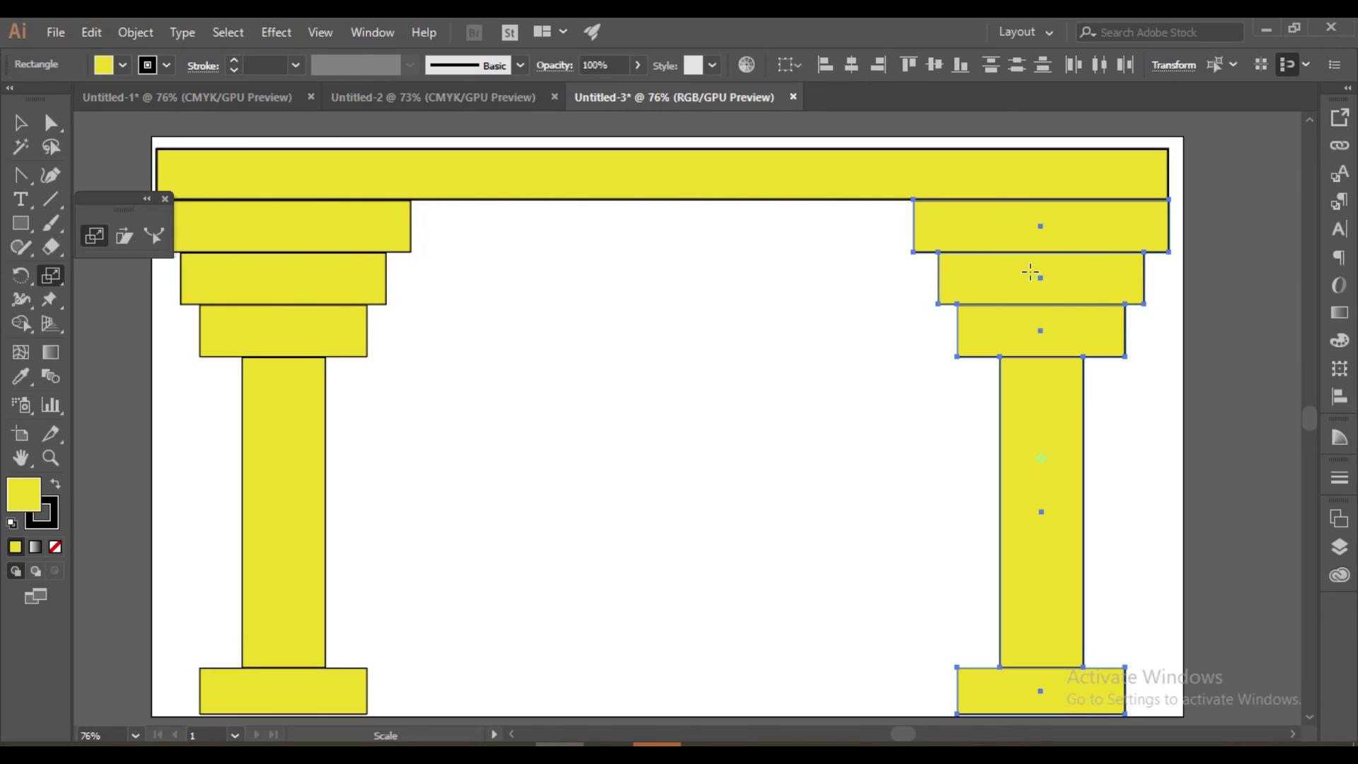
{"action": "mouse_move", "coordinate": [912, 229]}
{"action": "left_mouse_down"}
{"action": "mouse_move", "coordinate": [850, 251]}
{"action": "mouse_move", "coordinate": [868, 235]}
{"action": "mouse_move", "coordinate": [919, 248]}
{"action": "mouse_move", "coordinate": [912, 227]}
{"action": "left_mouse_up"}
{"action": "left_click", "coordinate": [654, 470]}
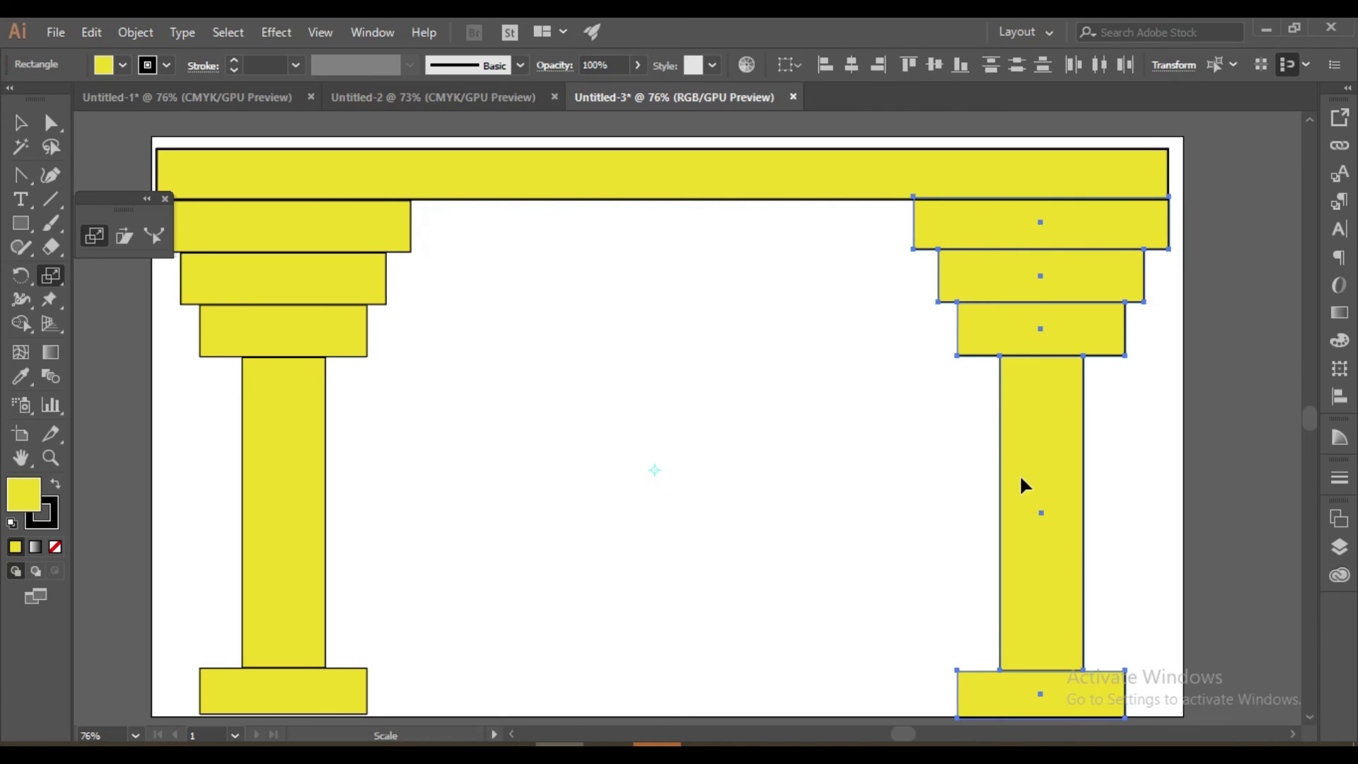
{"action": "left_click_drag", "start_coordinate": [980, 439], "coordinate": [784, 385]}
{"action": "key", "text": "ctrl+z"}
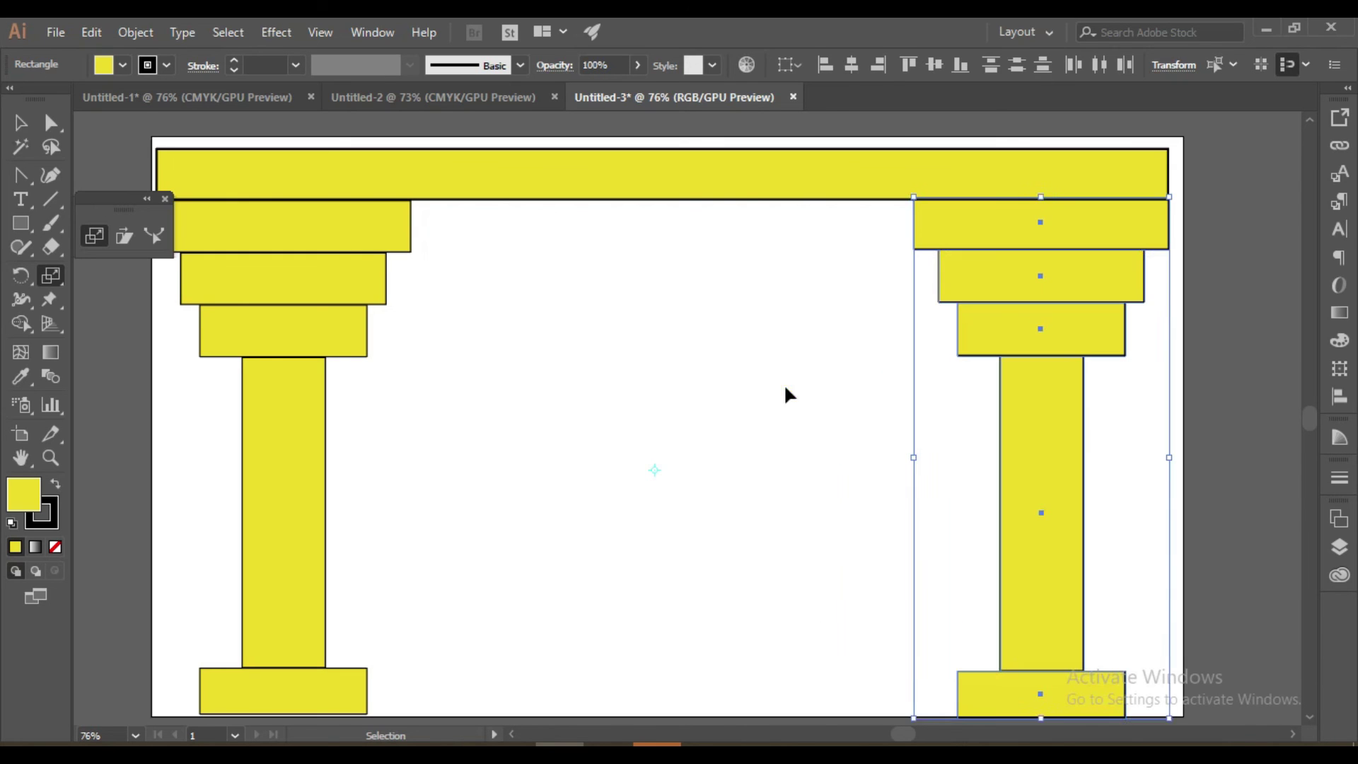
Step: Select both columns and the beam, try shrinking them towards the central reference point with the Scale tool, and undo it
{"action": "left_click", "coordinate": [23, 122]}
{"action": "left_click_drag", "start_coordinate": [163, 133], "coordinate": [1102, 688]}
{"action": "key", "text": "s"}
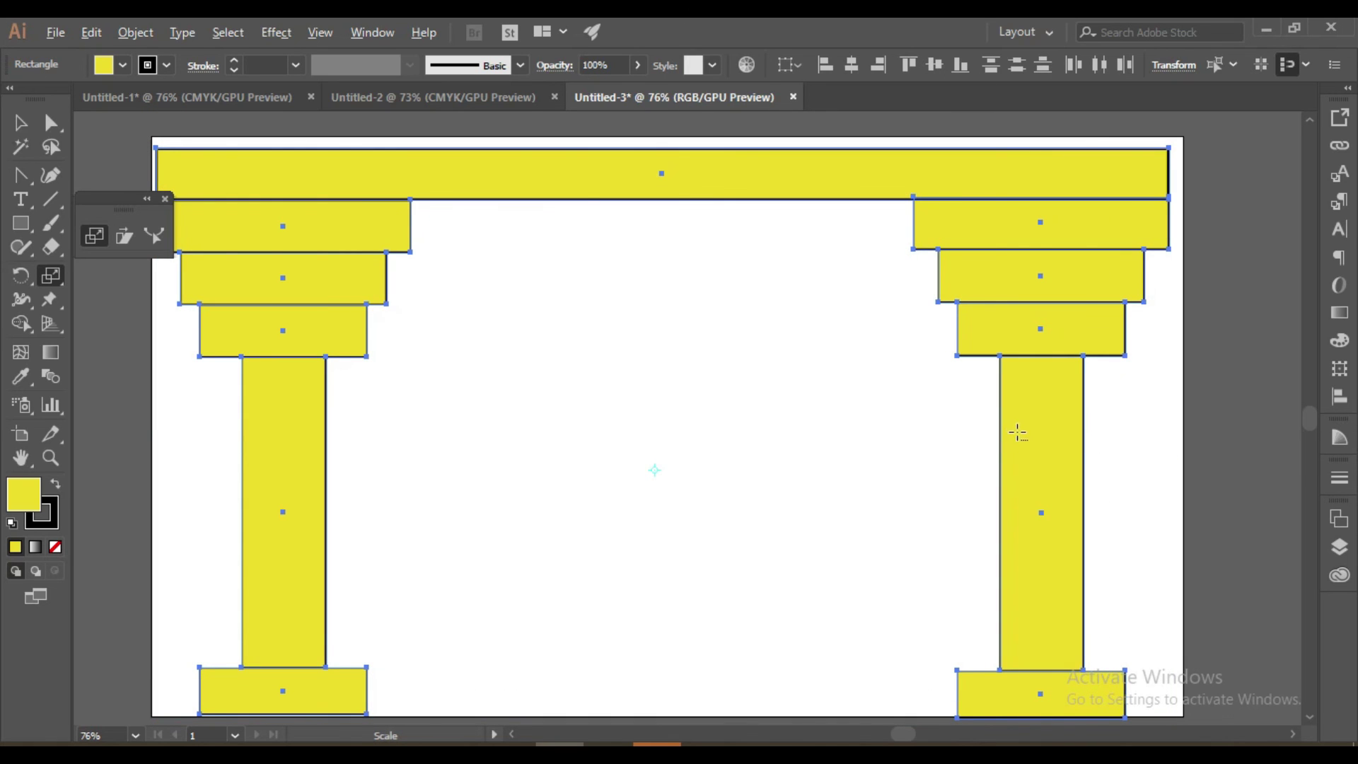
{"action": "left_click_drag", "start_coordinate": [1016, 411], "coordinate": [931, 418]}
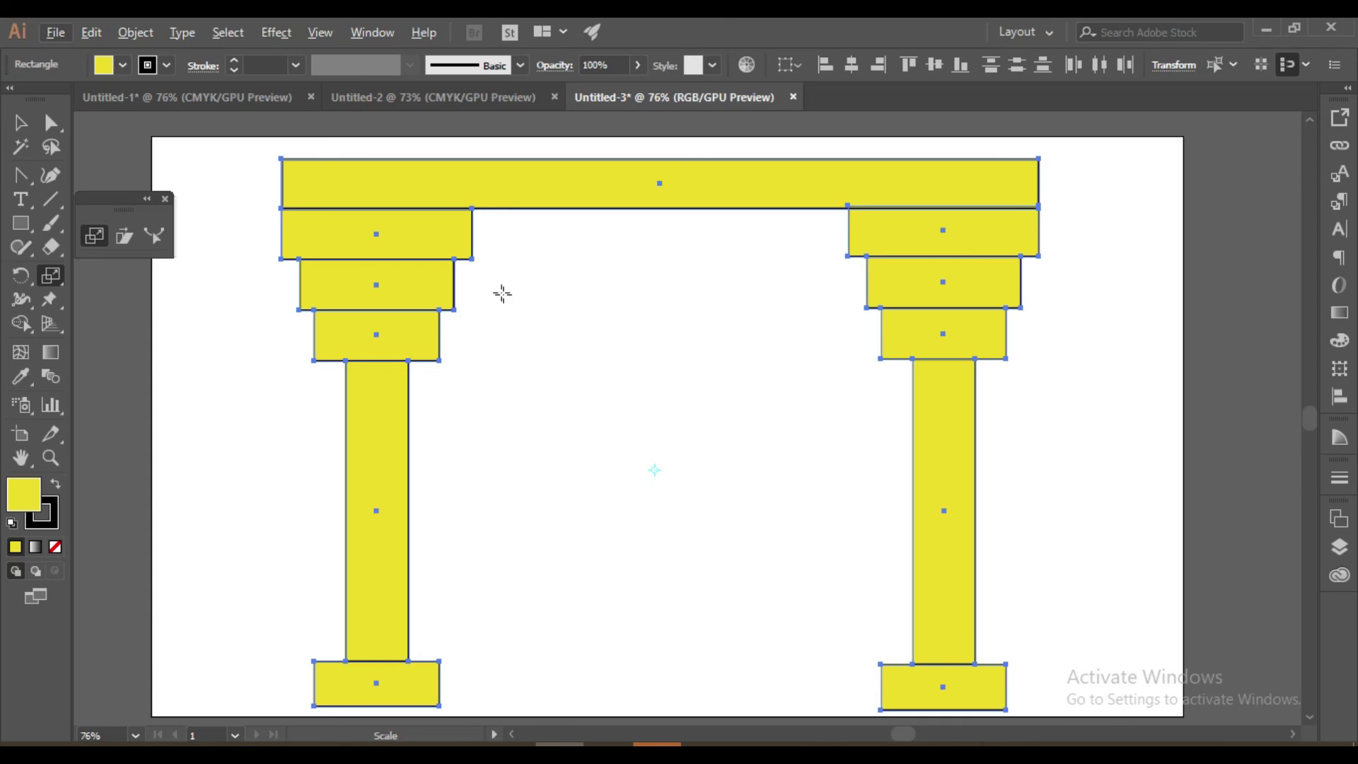
{"action": "key", "text": "ctrl+z"}
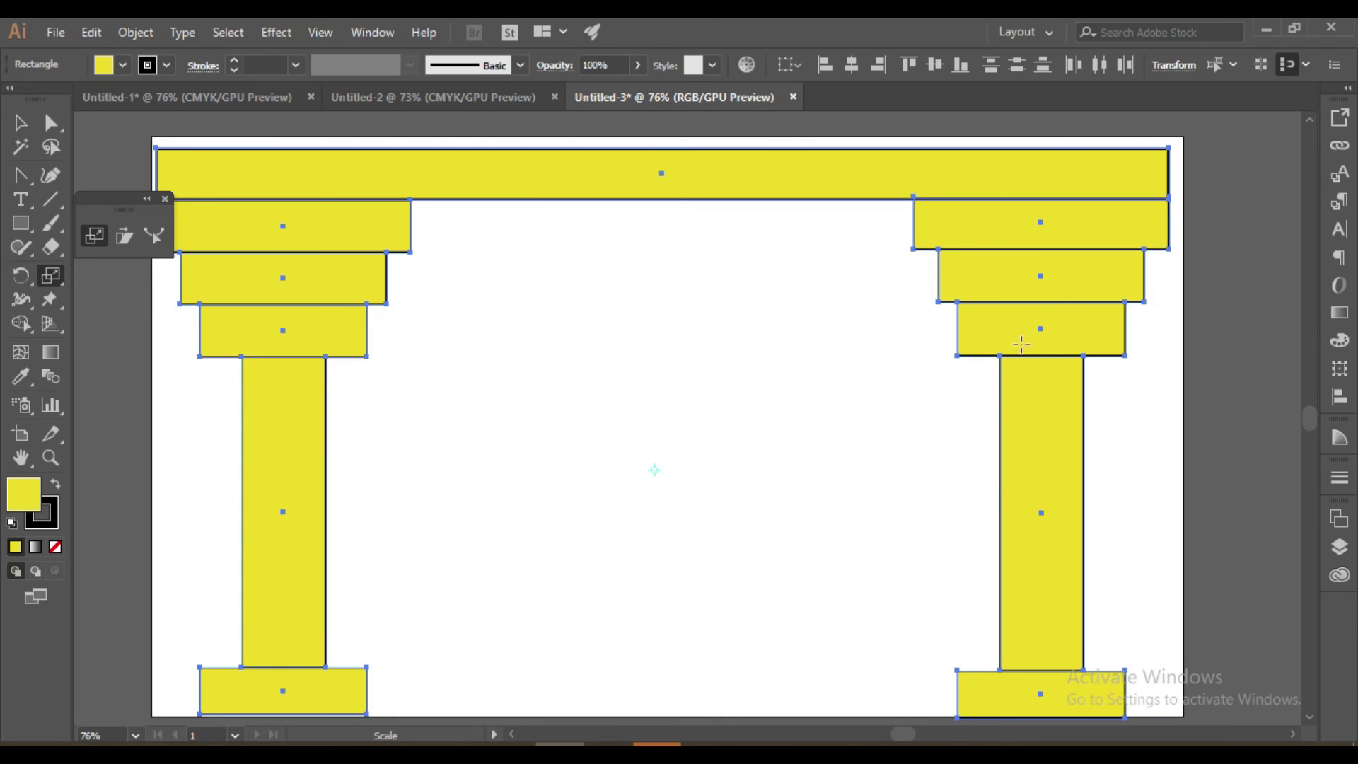
Step: Create a horizontally narrowed copy of the whole gateway with the Scale tool and repeat the transformation until the copies meet in the middle
{"action": "left_click_drag", "start_coordinate": [1009, 329], "coordinate": [926, 368]}
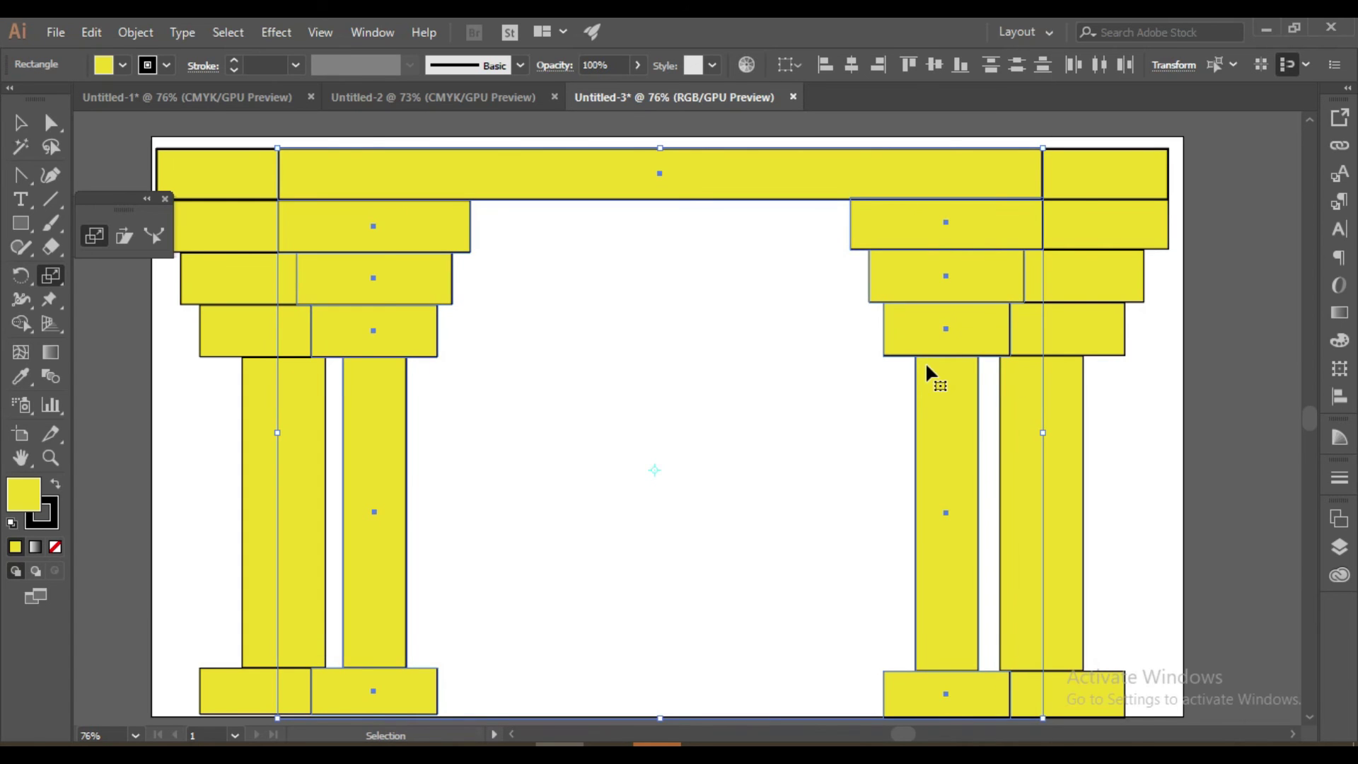
{"action": "key", "text": "ctrl+d"}
{"action": "key", "text": "ctrl+d"}
{"action": "key", "text": "ctrl+d"}
{"action": "key", "text": "ctrl+d"}
{"action": "key", "text": "ctrl+d"}
{"action": "key", "text": "ctrl+d"}
{"action": "key", "text": "ctrl+d"}
{"action": "key", "text": "ctrl+d"}
{"action": "key", "text": "ctrl+d"}
{"action": "key", "text": "ctrl+d"}
{"action": "key", "text": "ctrl+d"}
{"action": "key", "text": "ctrl+d"}
{"action": "key", "text": "ctrl+d"}
{"action": "key", "text": "ctrl+d"}
{"action": "key", "text": "ctrl+d"}
{"action": "key", "text": "ctrl+d"}
{"action": "key", "text": "ctrl+d"}
{"action": "key", "text": "ctrl+d"}
{"action": "left_click", "coordinate": [27, 115]}
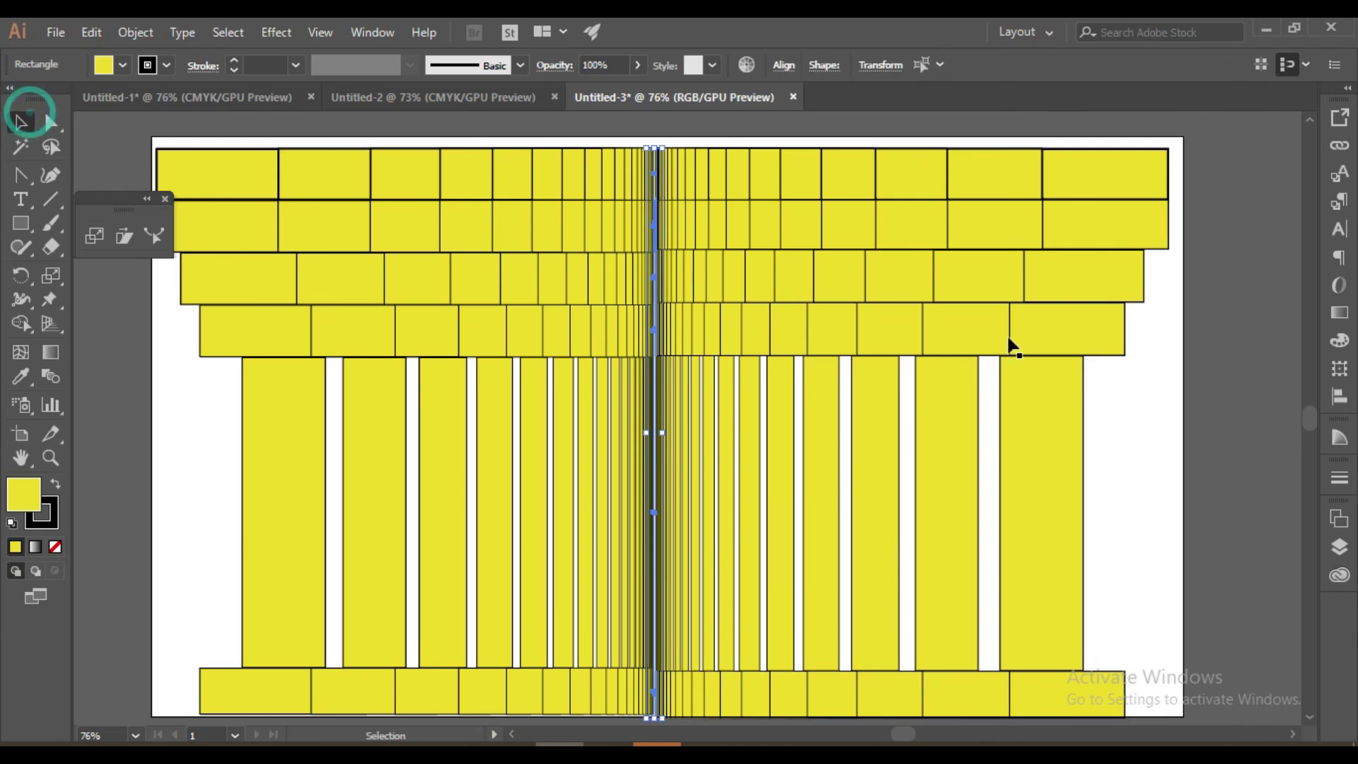
{"action": "left_click", "coordinate": [1119, 400]}
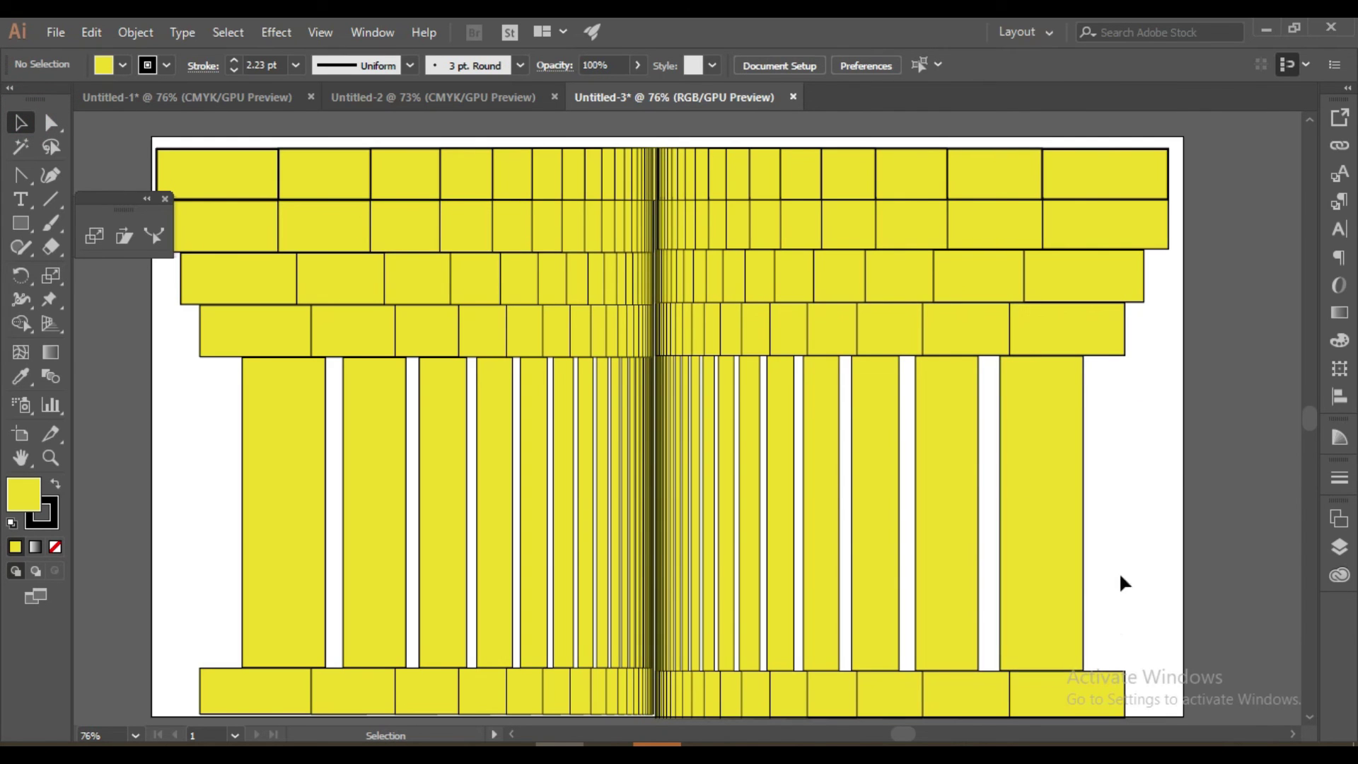
Step: Undo all the narrowed copies back to the original two columns and beam
{"action": "key", "text": "ctrl+z"}
{"action": "key", "text": "ctrl+z"}
{"action": "key", "text": "ctrl+z"}
{"action": "key", "text": "ctrl+z"}
{"action": "key", "text": "ctrl+z"}
{"action": "key", "text": "ctrl+z"}
{"action": "key", "text": "ctrl+z"}
{"action": "key", "text": "ctrl+z"}
{"action": "key", "text": "ctrl+z"}
{"action": "key", "text": "ctrl+z"}
{"action": "key", "text": "ctrl+z"}
{"action": "key", "text": "ctrl+z"}
{"action": "key", "text": "ctrl+z"}
{"action": "key", "text": "ctrl+z"}
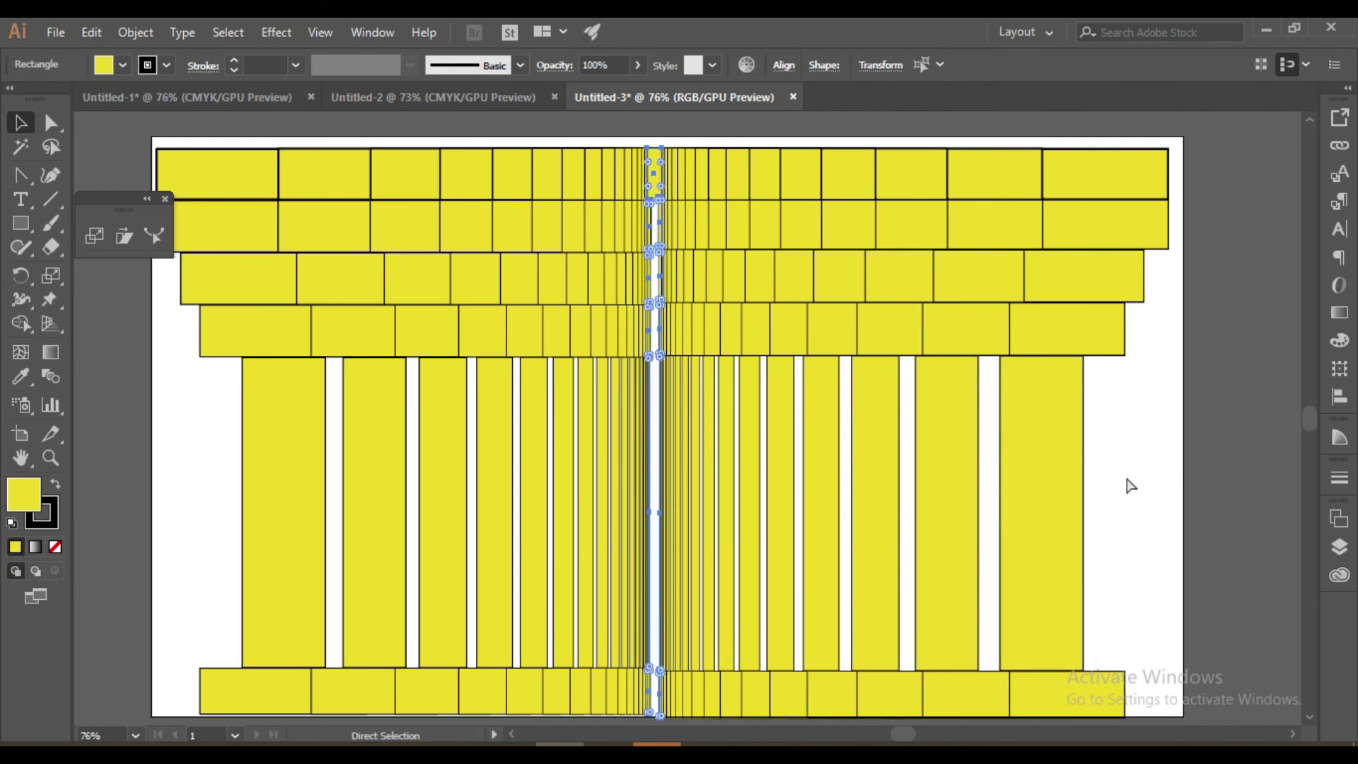
{"action": "key", "text": "ctrl+z"}
{"action": "key", "text": "ctrl+z"}
{"action": "key", "text": "ctrl+z"}
{"action": "key", "text": "ctrl+z"}
{"action": "key", "text": "ctrl+z"}
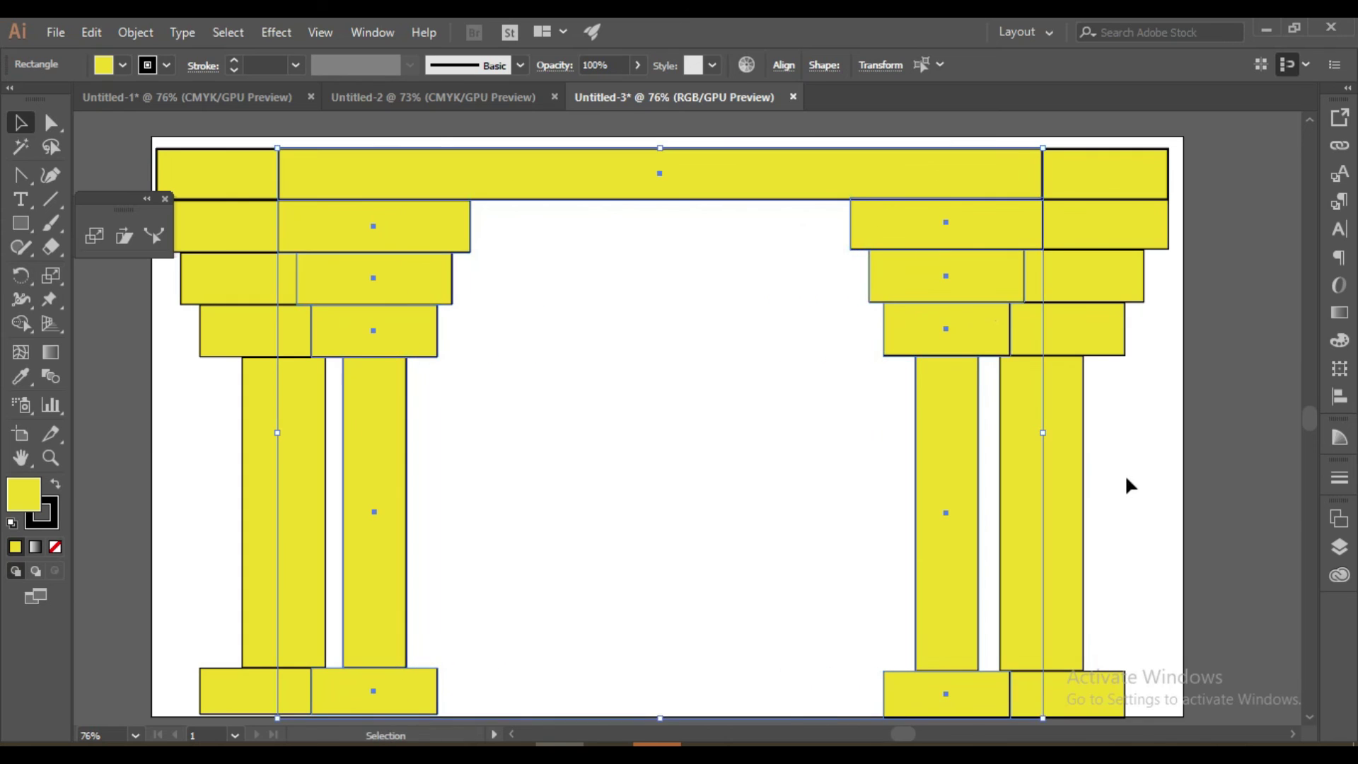
{"action": "left_click", "coordinate": [684, 387]}
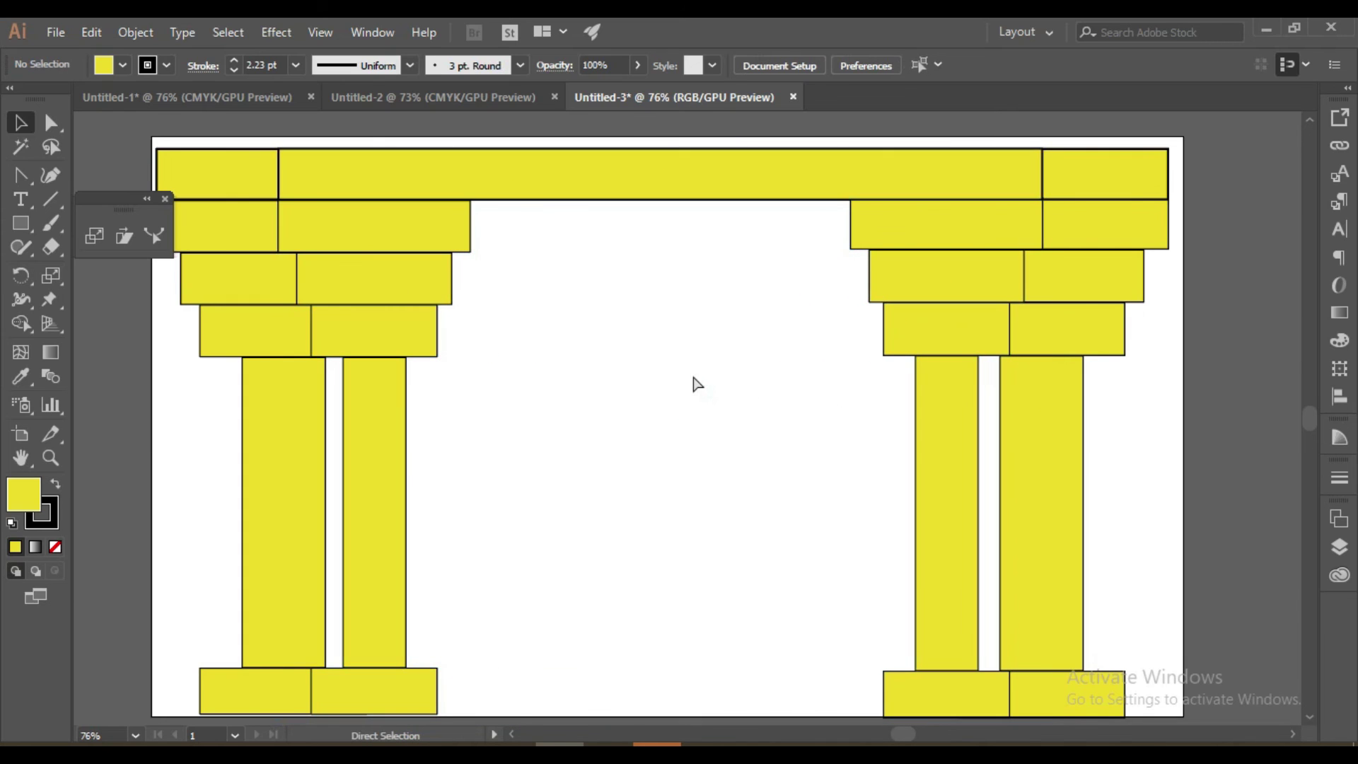
{"action": "key", "text": "ctrl+z"}
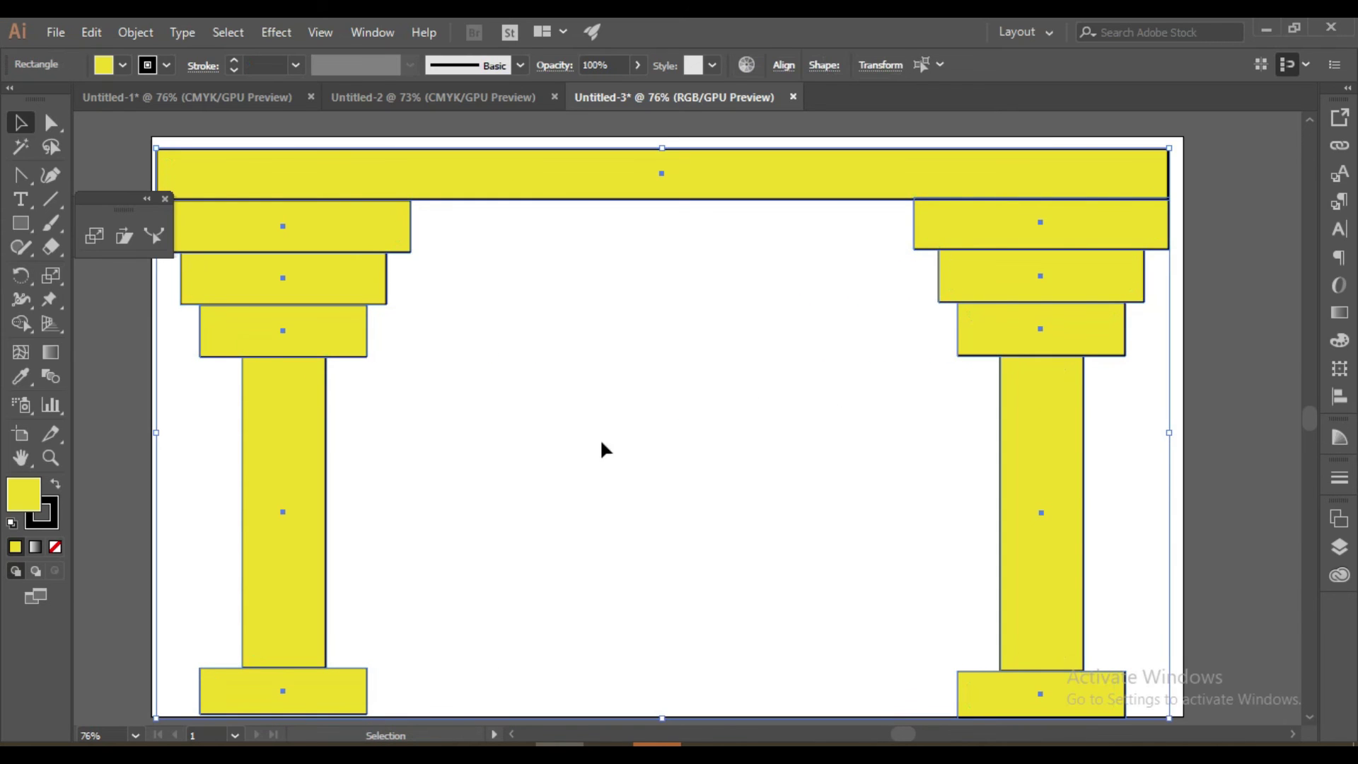
Step: Try twice to shrink the whole gateway about its own centre with the Scale tool, undoing each attempt
{"action": "left_click", "coordinate": [94, 236]}
{"action": "left_click_drag", "start_coordinate": [1024, 306], "coordinate": [896, 321]}
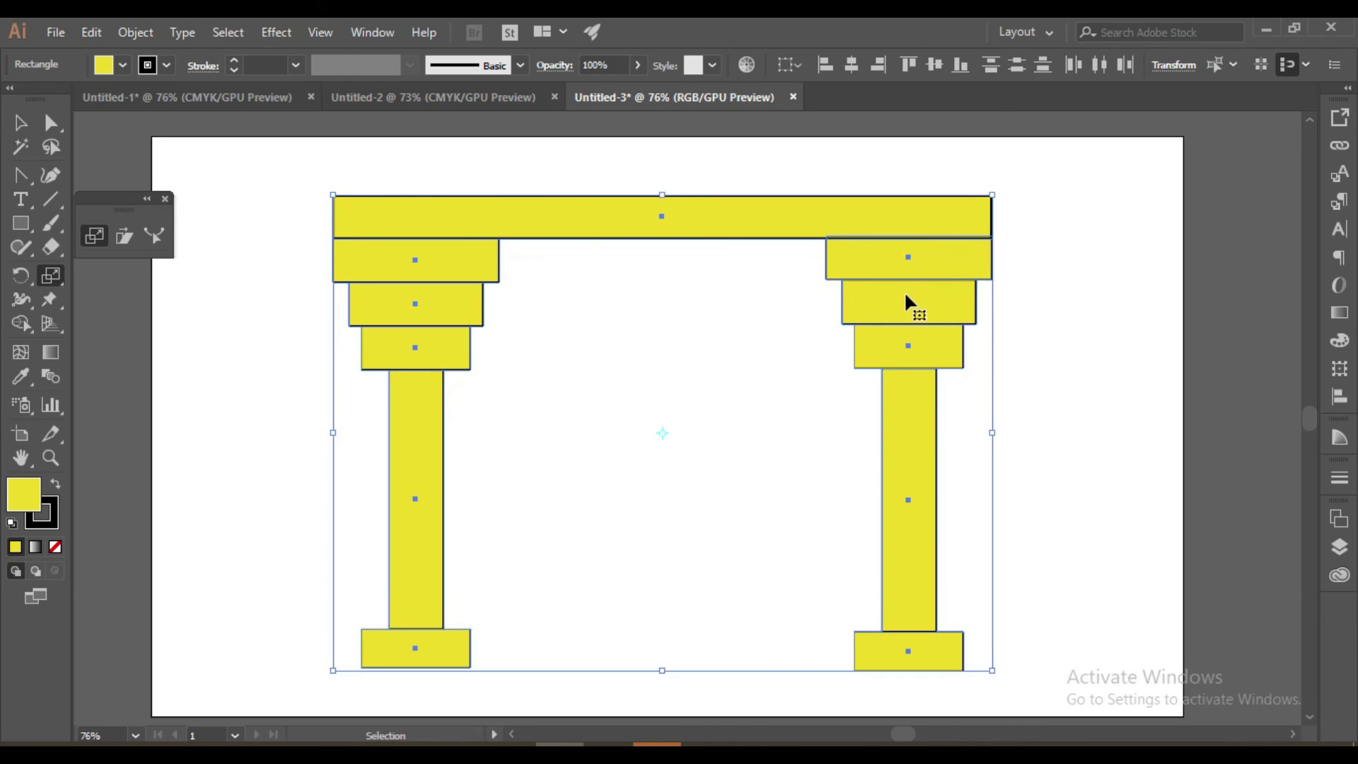
{"action": "key", "text": "ctrl+z"}
{"action": "left_click_drag", "start_coordinate": [942, 291], "coordinate": [870, 321]}
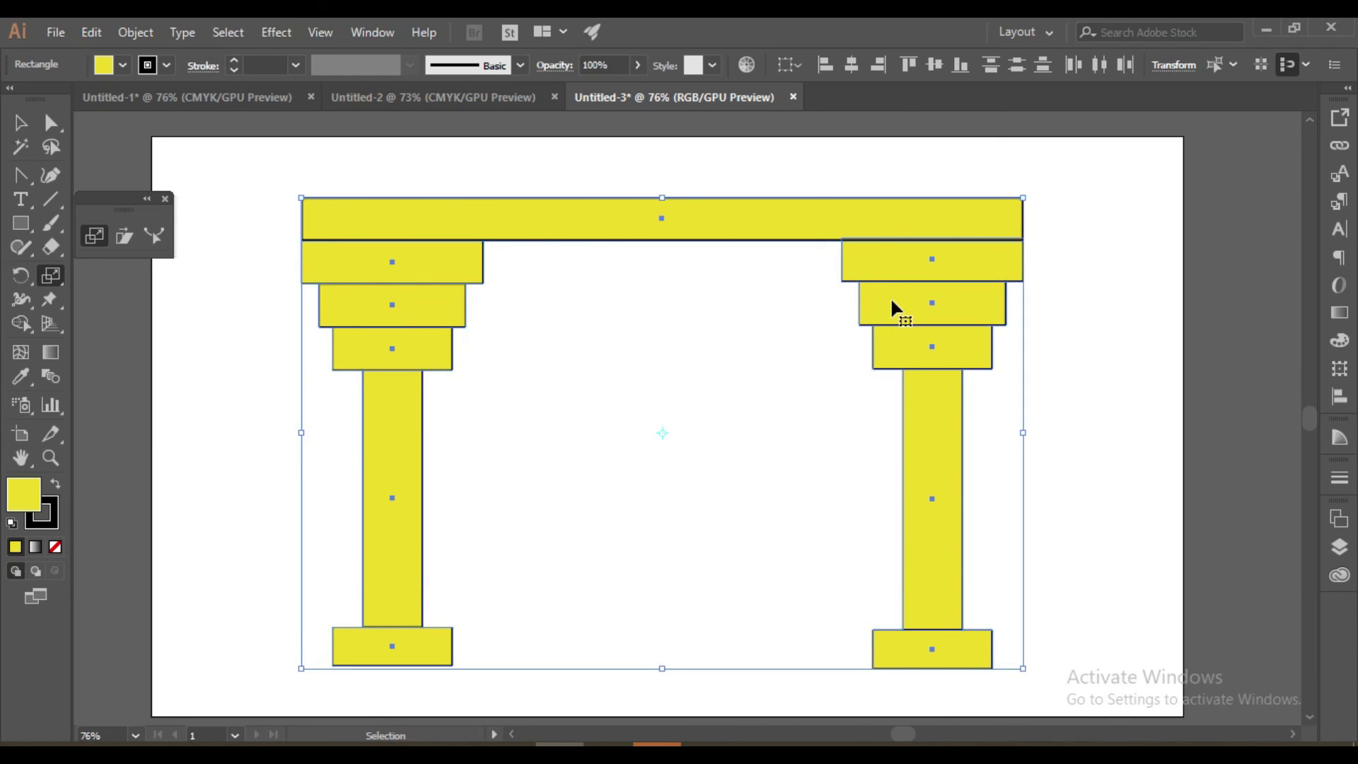
{"action": "key", "text": "ctrl+z"}
Step: Make a smaller copy of the whole gateway scaled towards its centre, and repeat the transformation until the copies form a receding colonnade
{"action": "left_click_drag", "start_coordinate": [994, 304], "coordinate": [893, 312]}
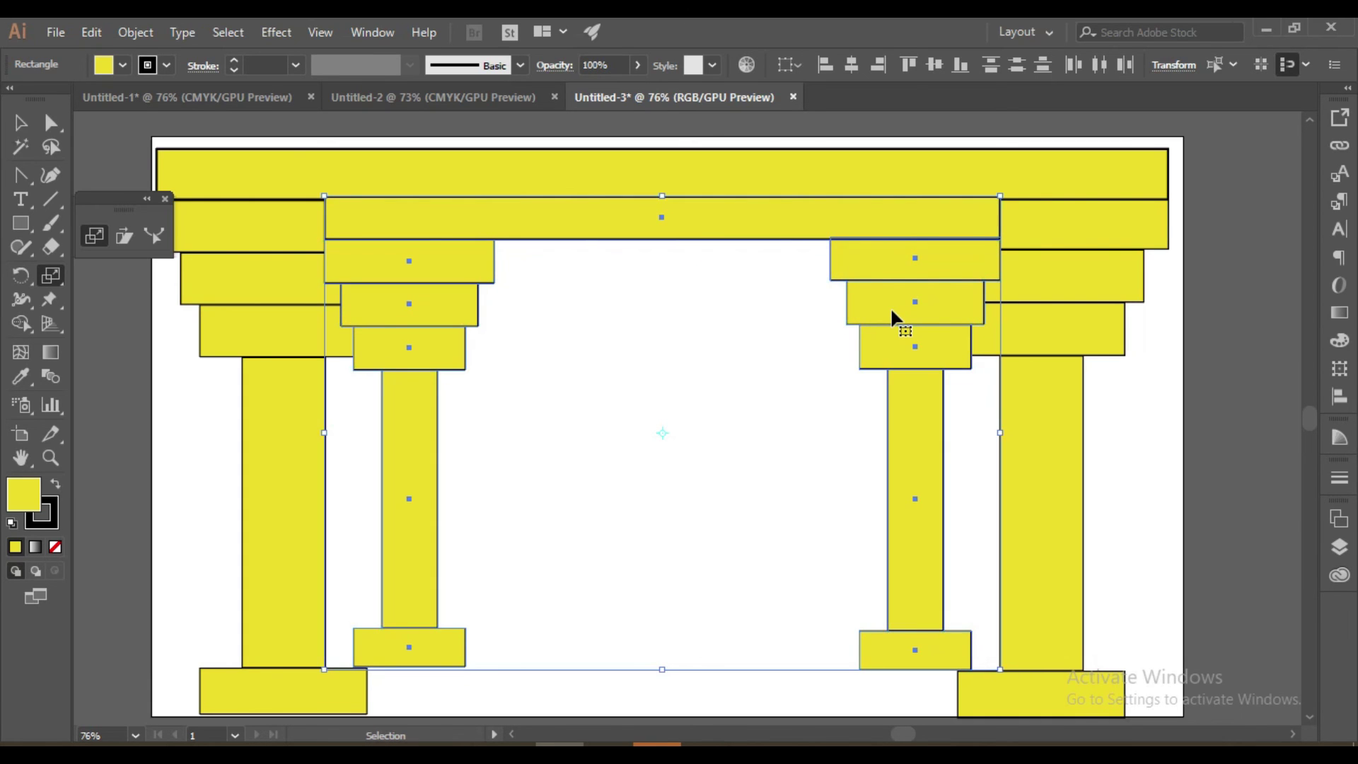
{"action": "key", "text": "ctrl+d"}
{"action": "key", "text": "ctrl+d"}
{"action": "key", "text": "ctrl+d"}
{"action": "key", "text": "ctrl+d"}
{"action": "key", "text": "ctrl+d"}
{"action": "key", "text": "ctrl+d"}
{"action": "key", "text": "ctrl+d"}
{"action": "key", "text": "ctrl+d"}
{"action": "key", "text": "ctrl+d"}
{"action": "key", "text": "ctrl+d"}
{"action": "key", "text": "ctrl+d"}
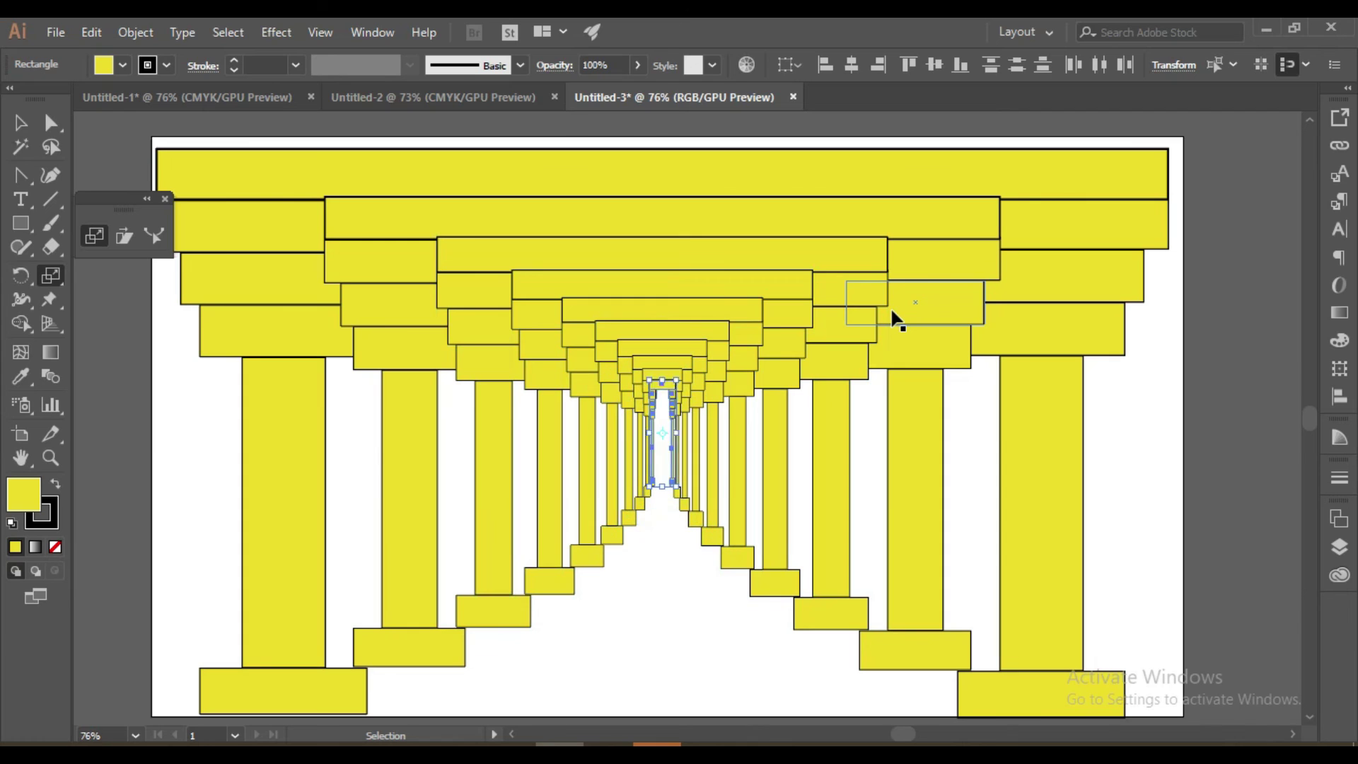
{"action": "left_click", "coordinate": [21, 124]}
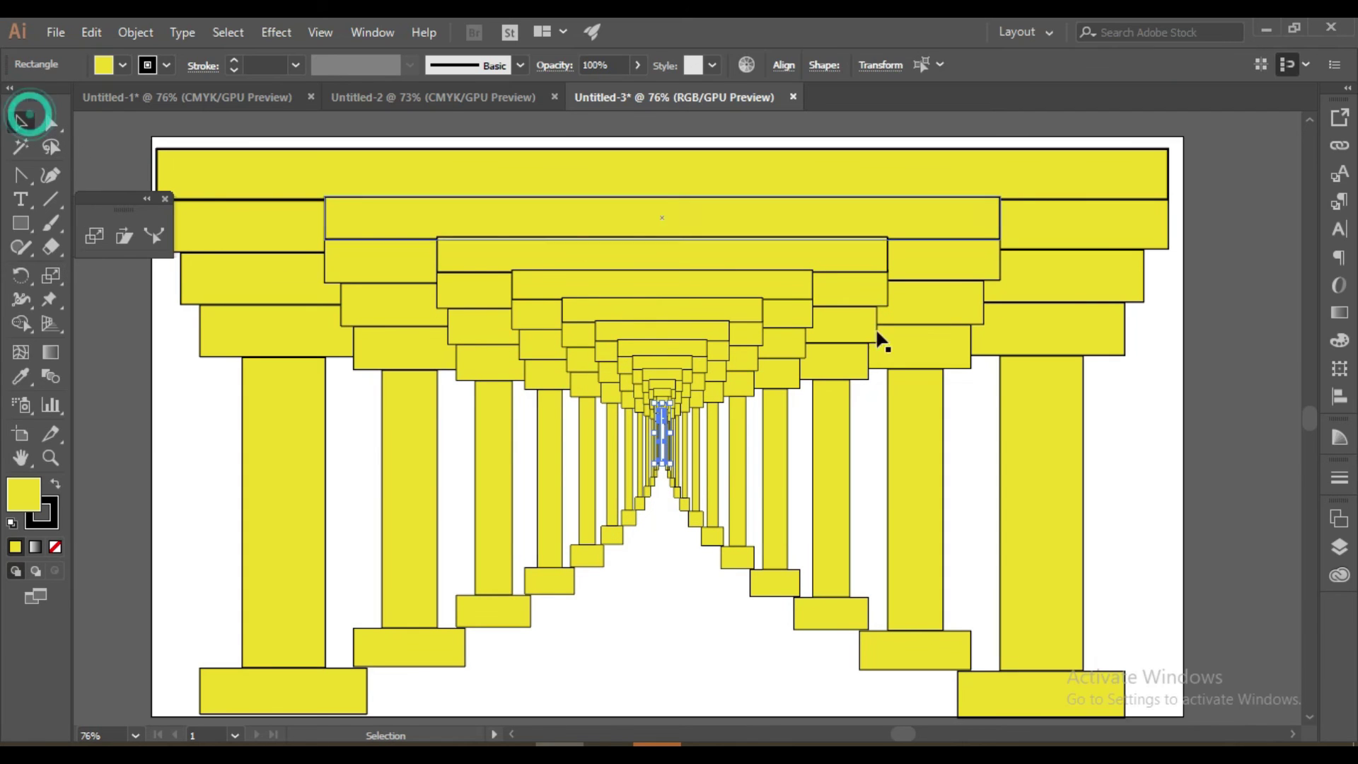
{"action": "left_click", "coordinate": [1164, 409]}
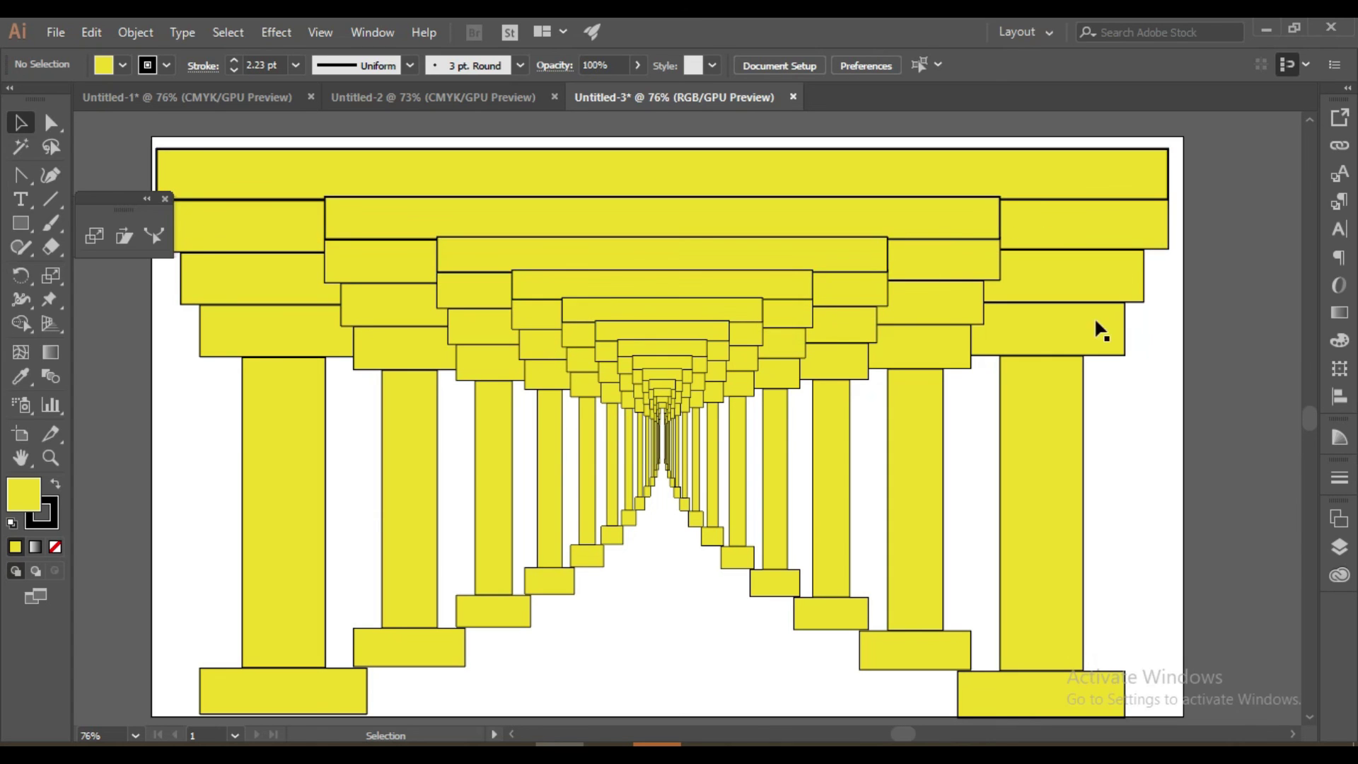
{"action": "left_click_drag", "start_coordinate": [986, 449], "coordinate": [559, 500]}
{"action": "left_click_drag", "start_coordinate": [361, 226], "coordinate": [355, 210]}
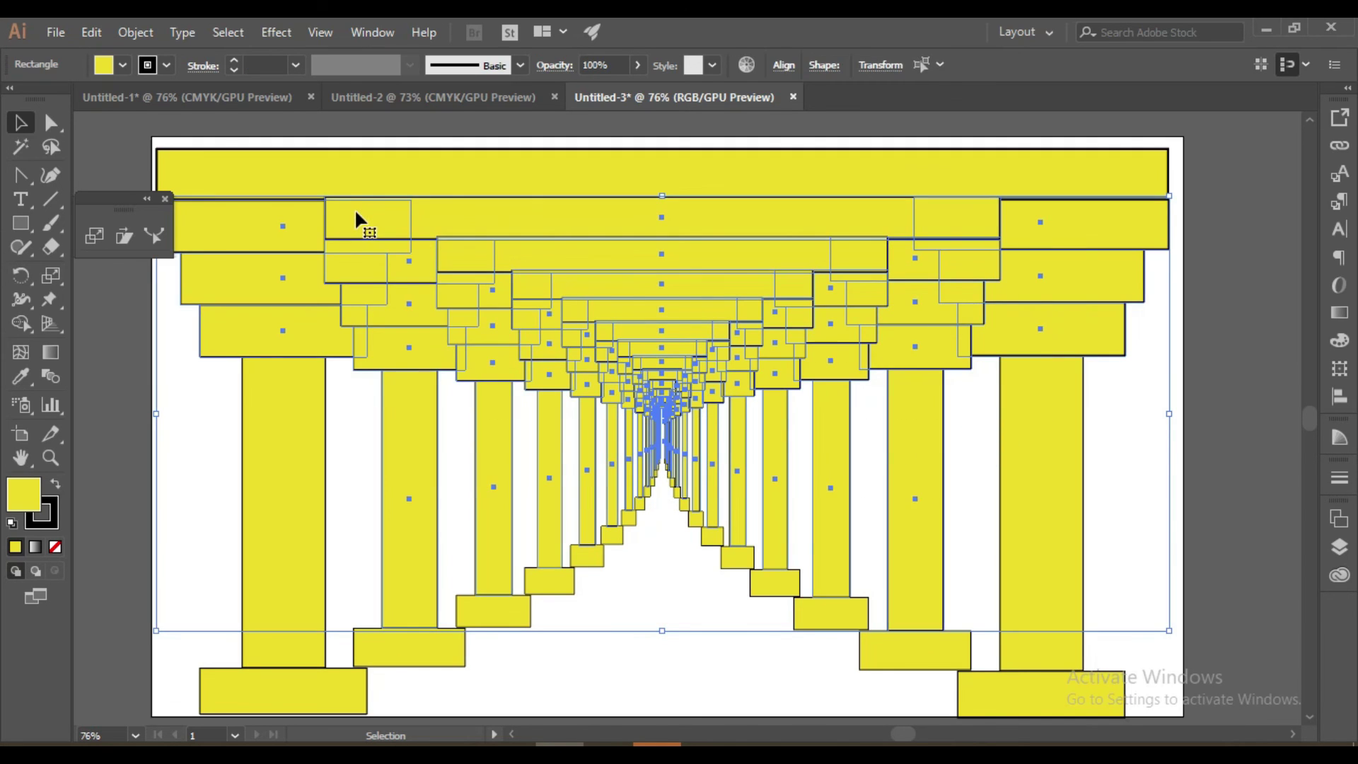
{"action": "left_click", "coordinate": [579, 720]}
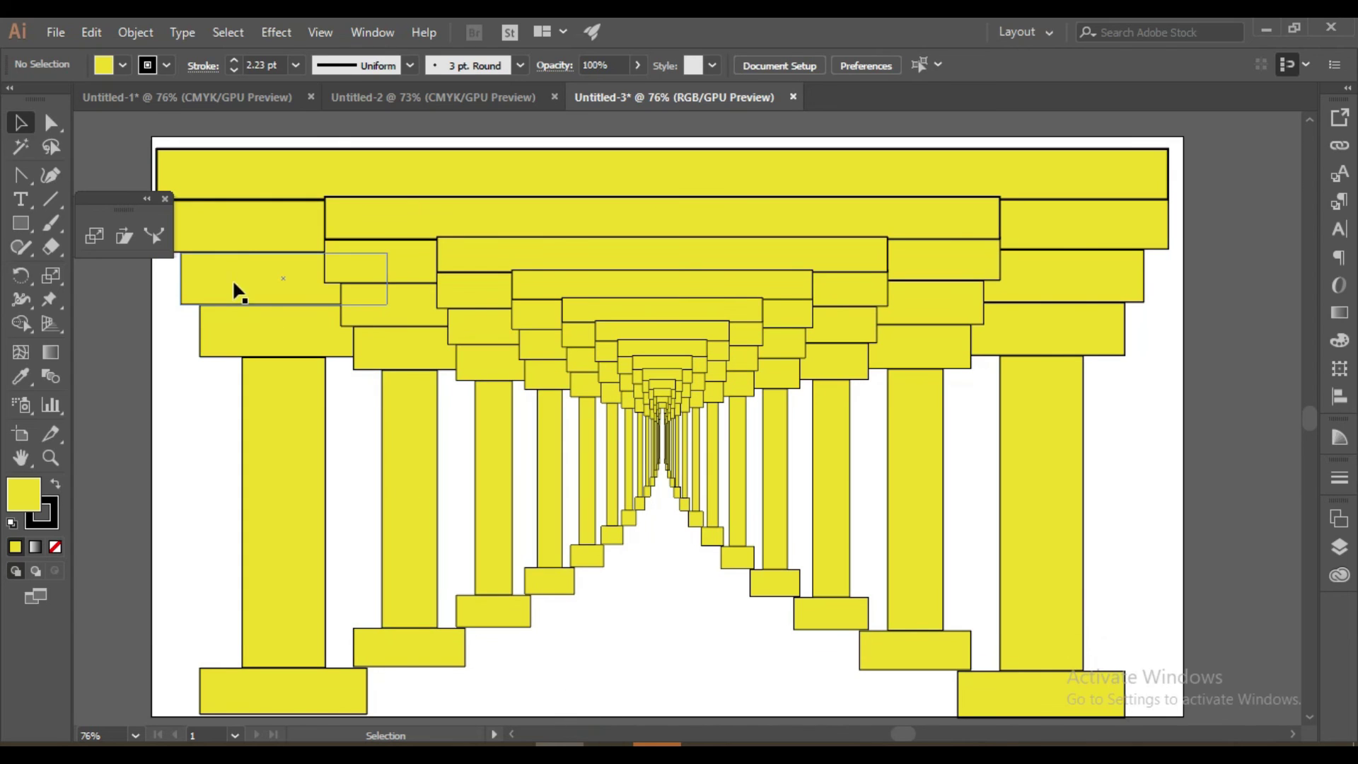
Step: Select the top beam and every block of both columns in the frontmost gateway, and lock the selection
{"action": "left_click", "coordinate": [268, 173]}
{"action": "left_click", "coordinate": [260, 222], "text": "shift"}
{"action": "left_click", "coordinate": [261, 291], "text": "shift"}
{"action": "left_click", "coordinate": [260, 338], "text": "shift"}
{"action": "left_click", "coordinate": [248, 417], "text": "shift"}
{"action": "left_click", "coordinate": [246, 677], "text": "shift"}
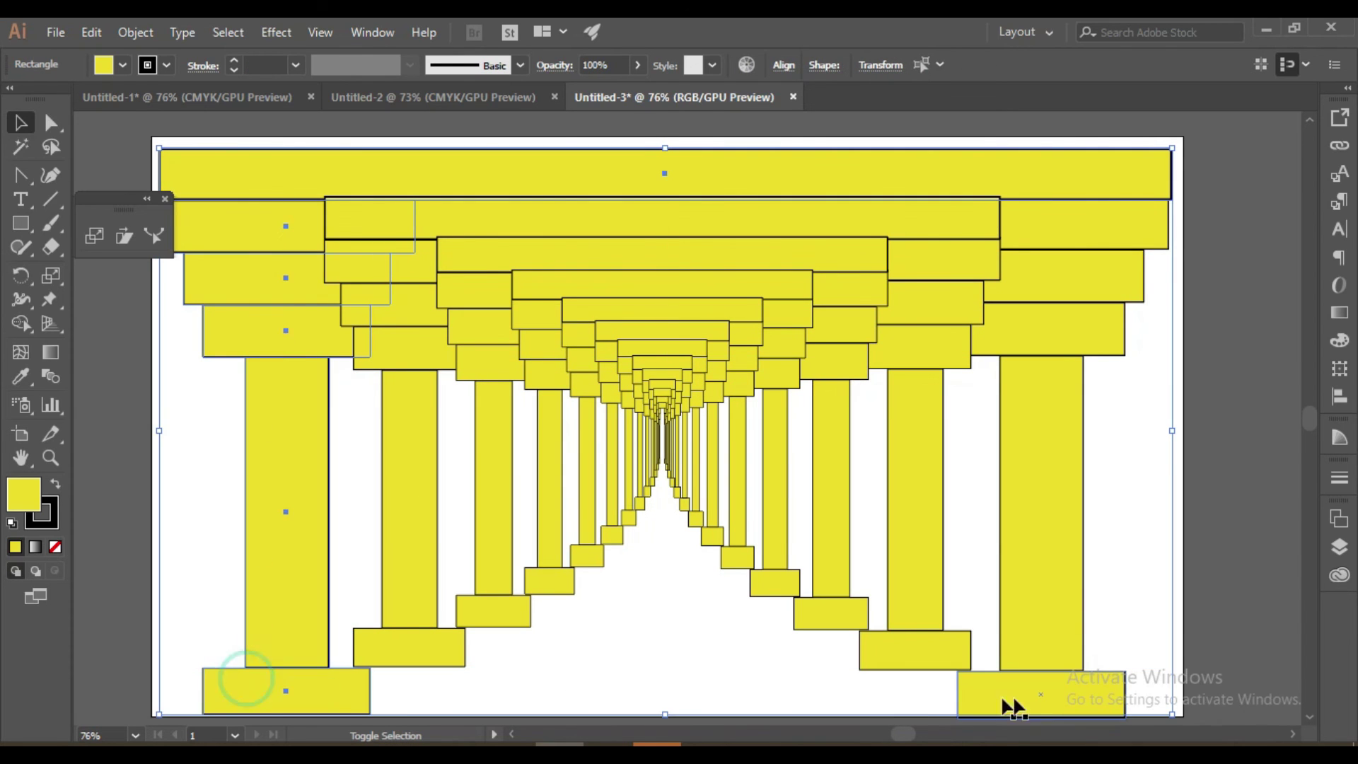
{"action": "left_click", "coordinate": [1055, 698], "text": "shift"}
{"action": "left_click_drag", "start_coordinate": [1046, 613], "coordinate": [1046, 606]}
{"action": "left_click", "coordinate": [1065, 316], "text": "shift"}
{"action": "left_click", "coordinate": [1073, 276], "text": "shift"}
{"action": "left_click", "coordinate": [1098, 219], "text": "shift"}
{"action": "left_click", "coordinate": [1024, 154], "text": "shift"}
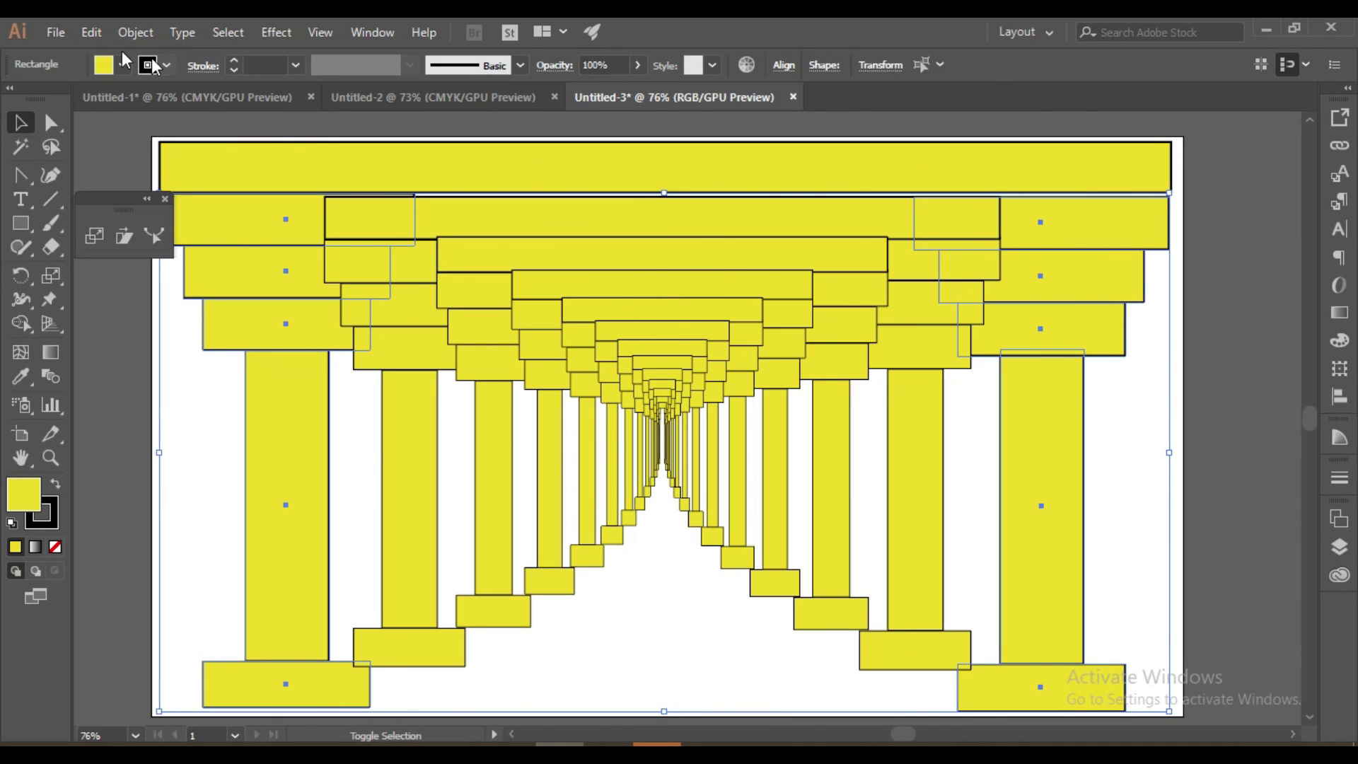
{"action": "left_click", "coordinate": [259, 163], "text": "shift"}
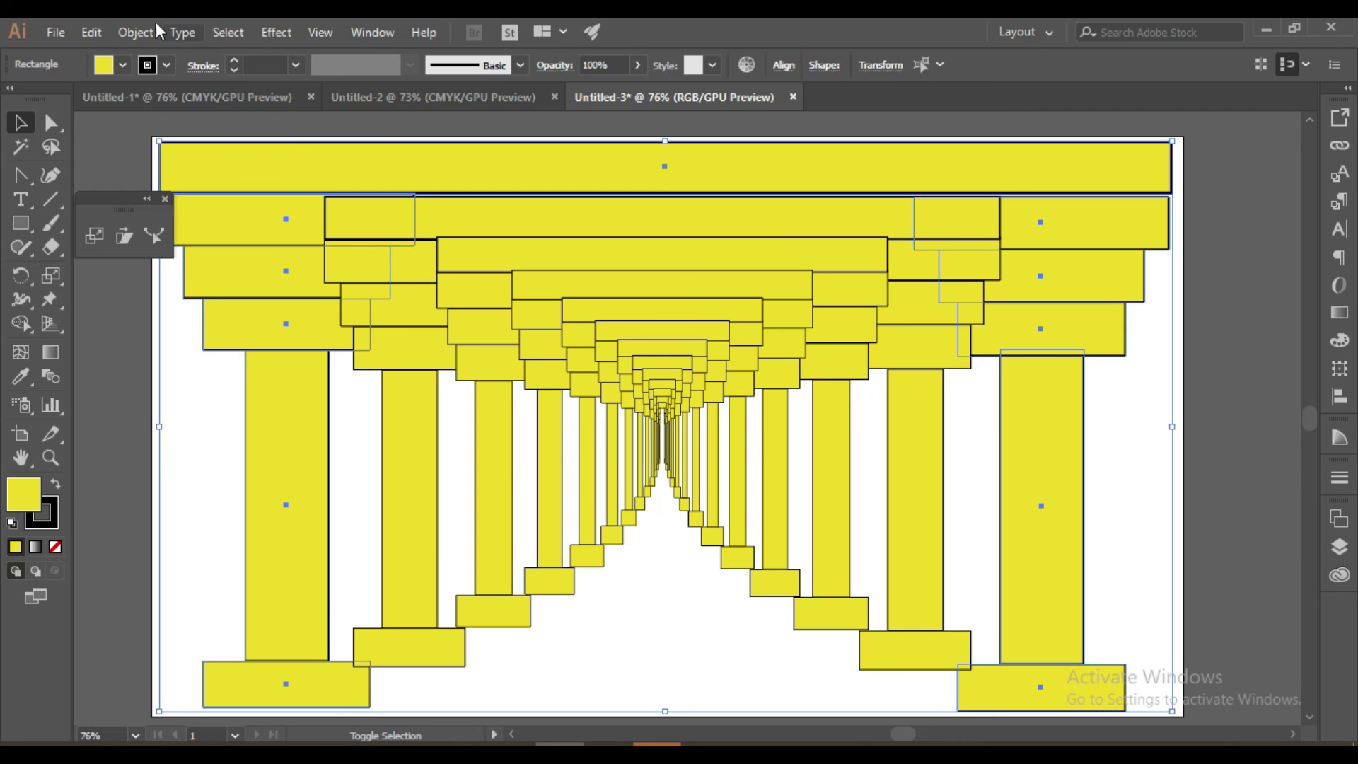
{"action": "left_click", "coordinate": [67, 29]}
{"action": "mouse_move", "coordinate": [133, 30]}
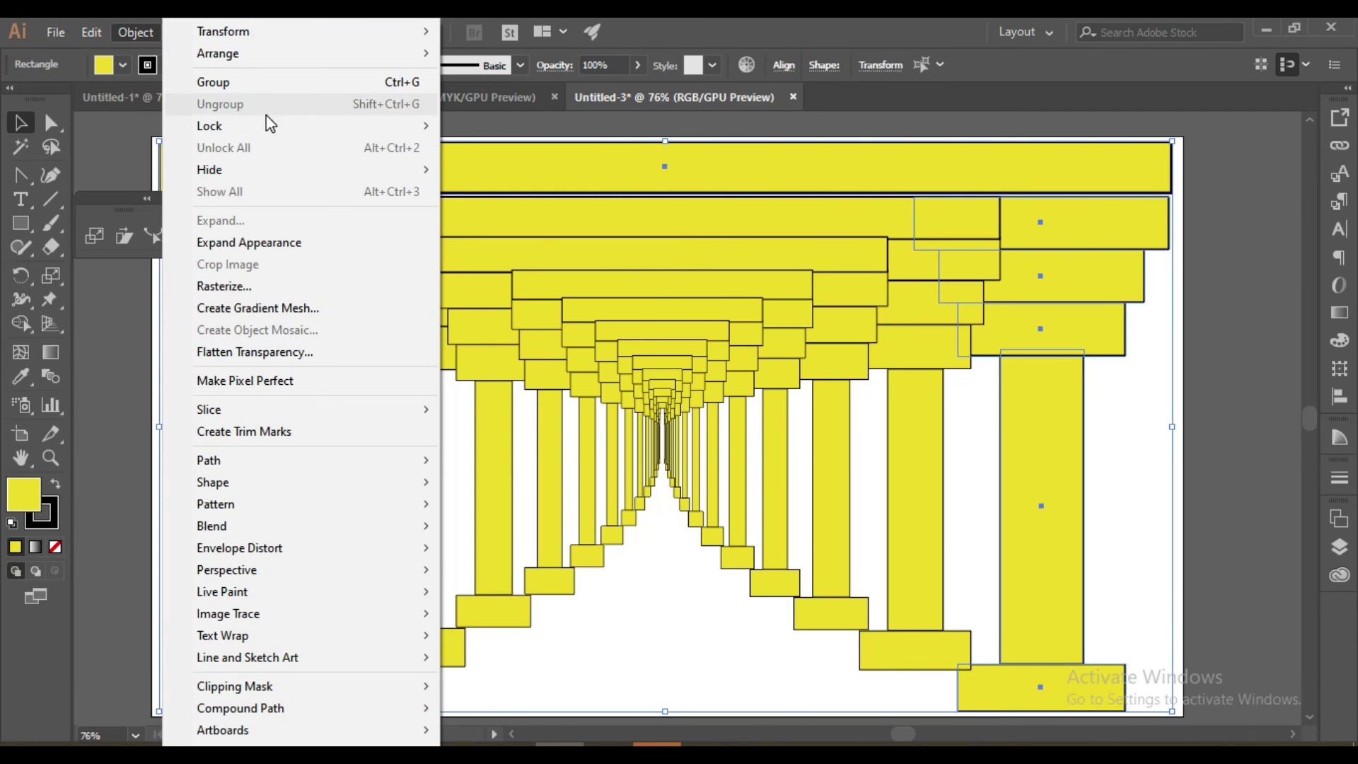
{"action": "mouse_move", "coordinate": [267, 125]}
{"action": "left_click", "coordinate": [495, 126]}
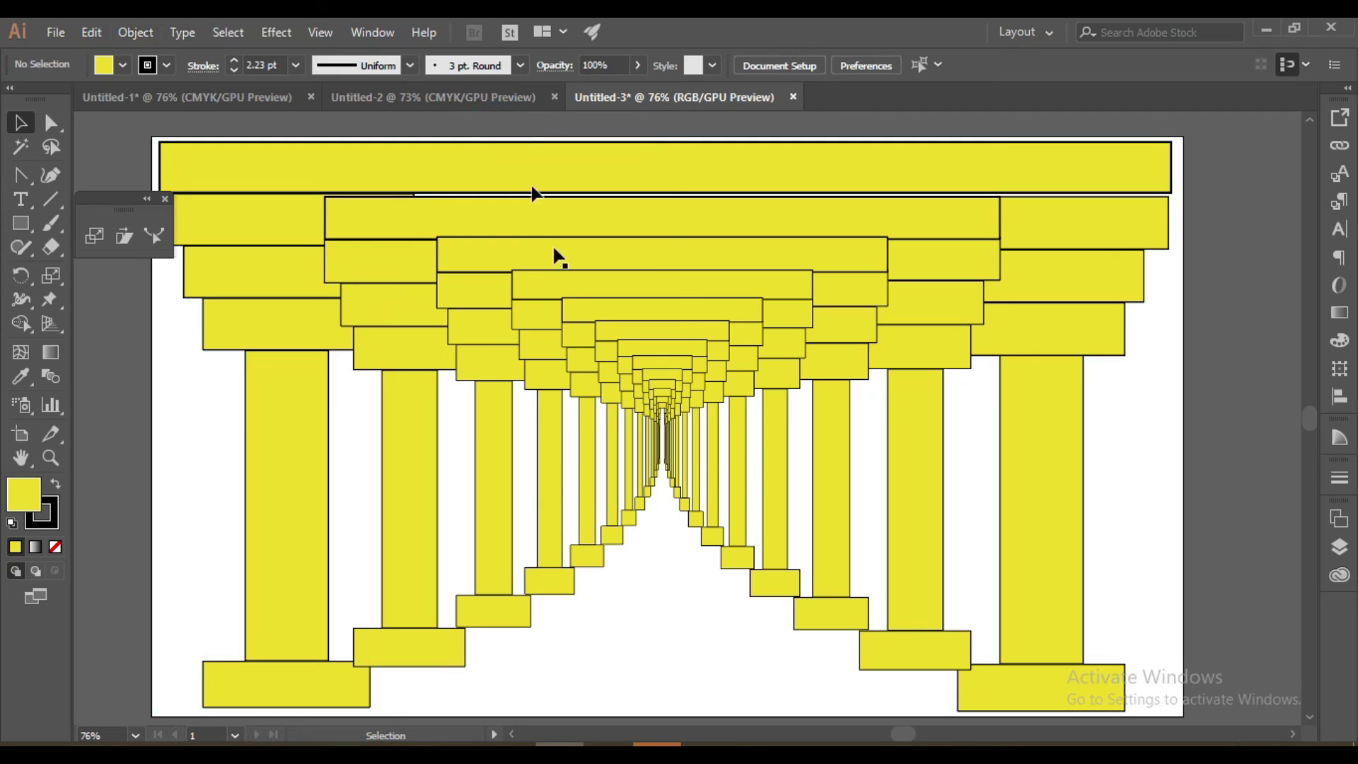
Step: Select all the smaller gateway copies and send them to the back, behind the front gateway
{"action": "left_click_drag", "start_coordinate": [819, 252], "coordinate": [249, 624]}
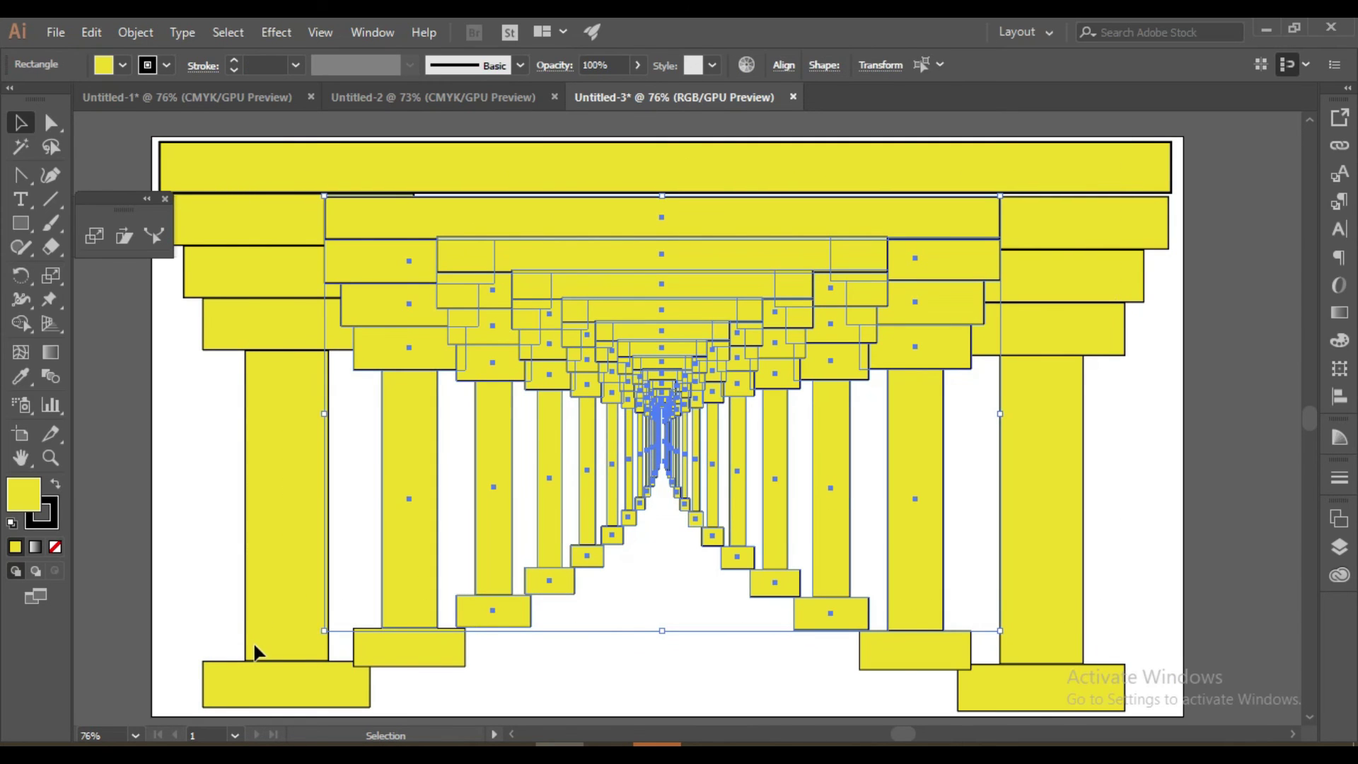
{"action": "right_click", "coordinate": [712, 391]}
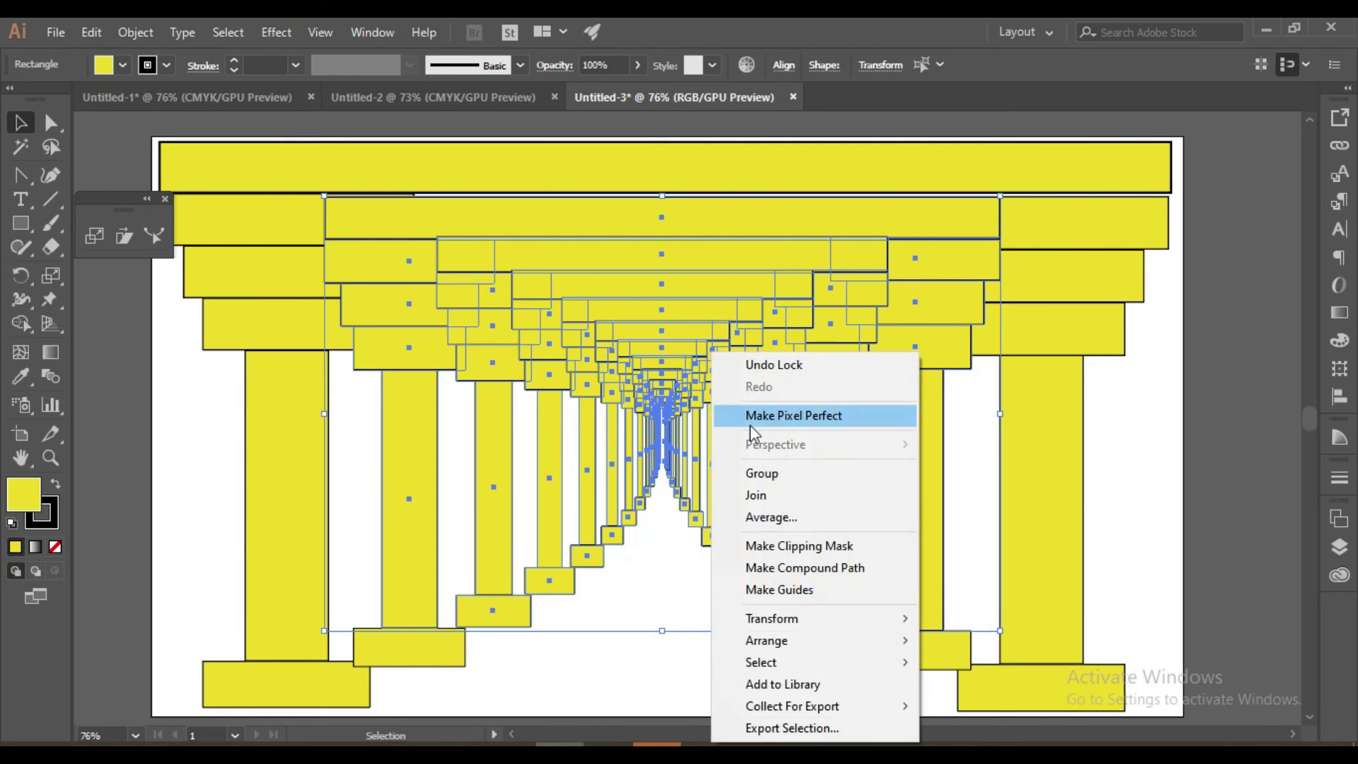
{"action": "mouse_move", "coordinate": [792, 649]}
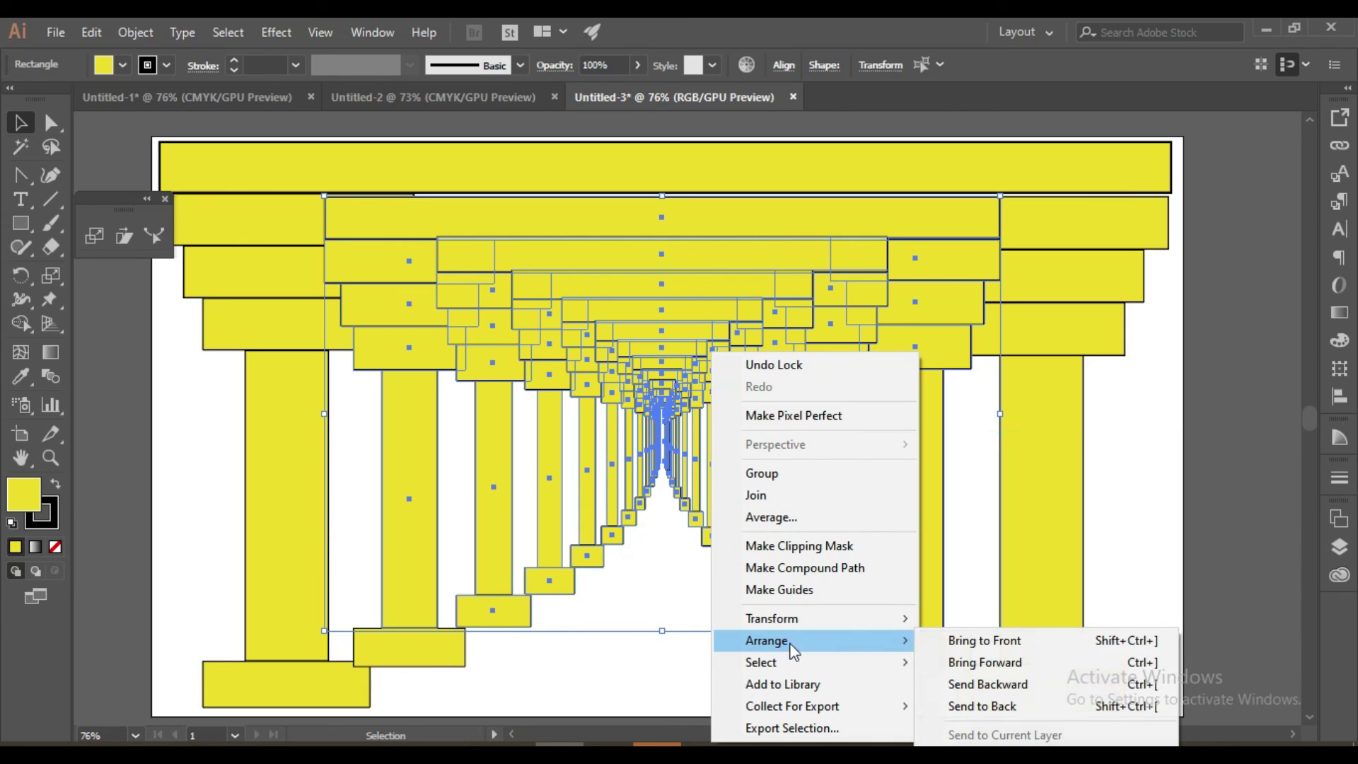
{"action": "left_click", "coordinate": [1014, 705]}
{"action": "left_click", "coordinate": [669, 664]}
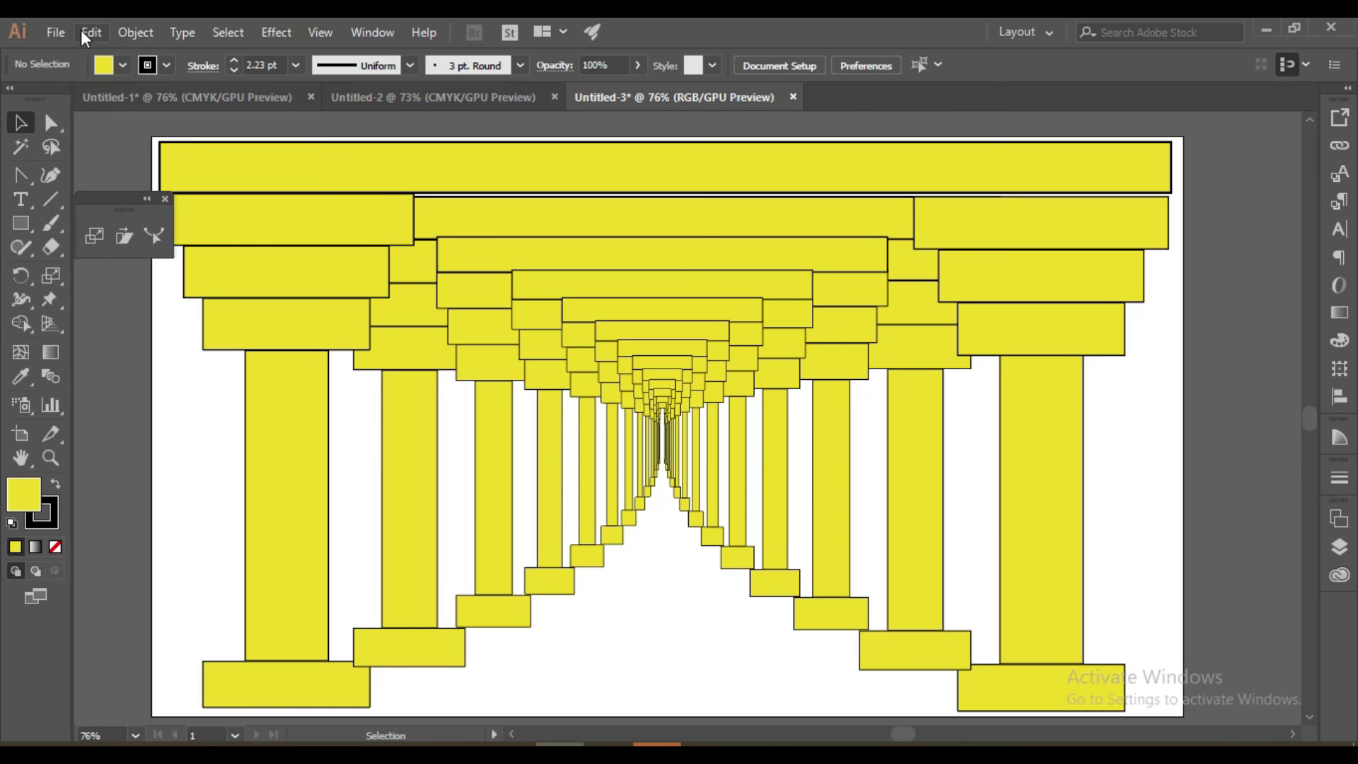
Step: Unlock all the locked front gateway shapes and clear the selection
{"action": "left_click", "coordinate": [130, 33]}
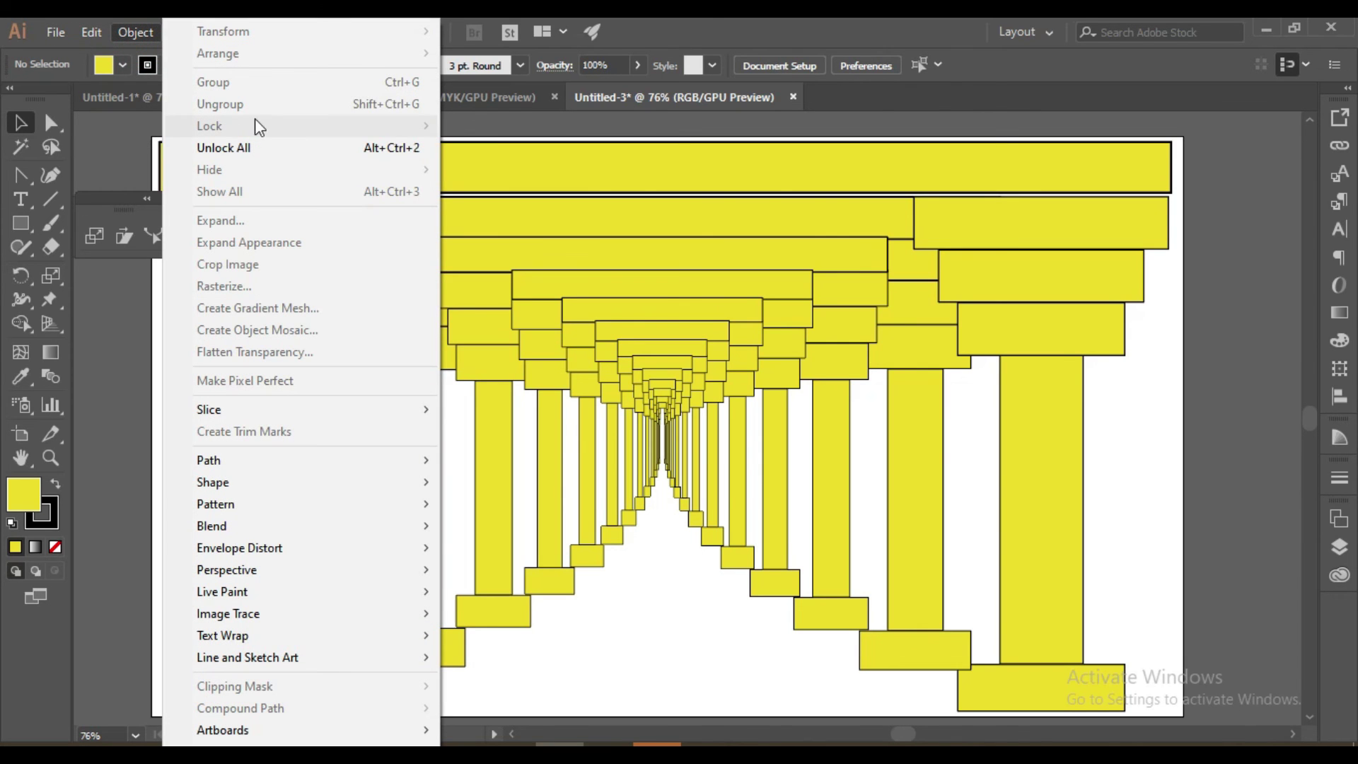
{"action": "left_click", "coordinate": [256, 147]}
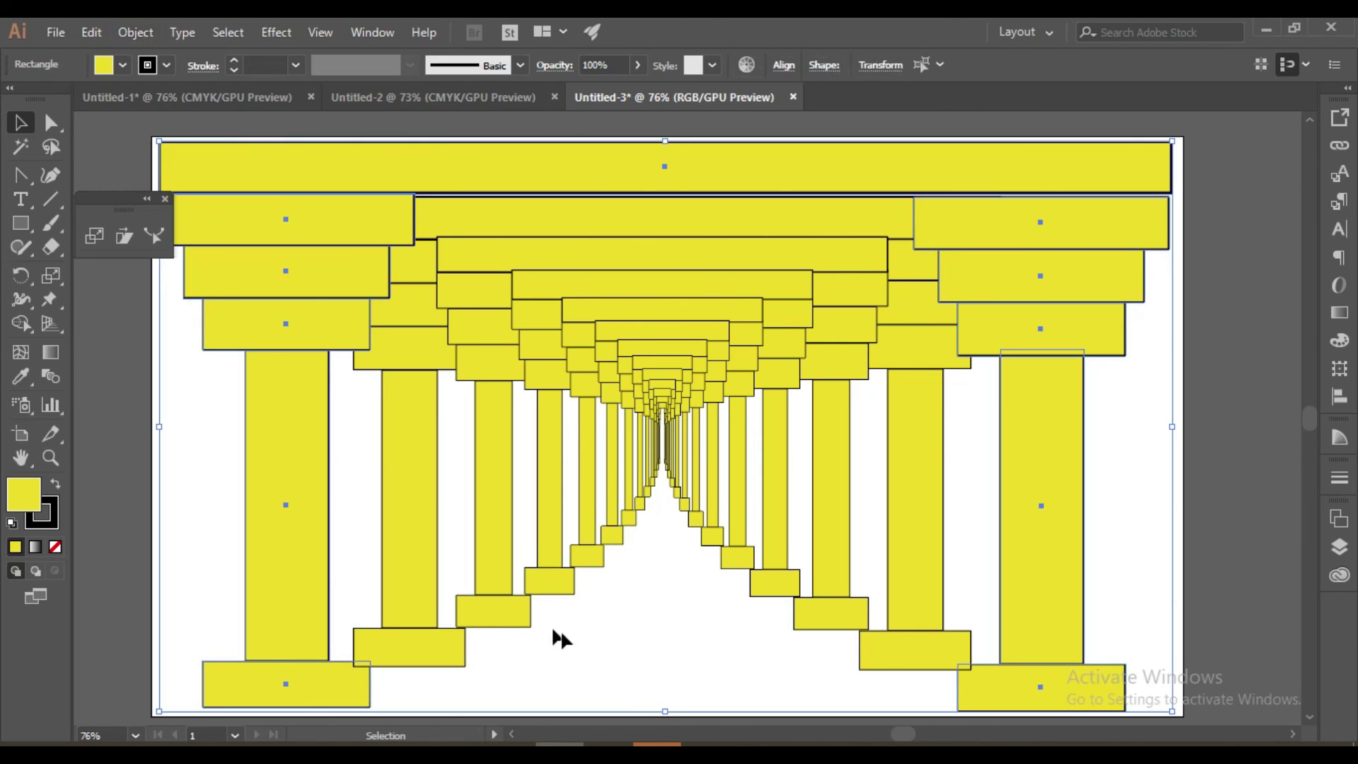
{"action": "left_click", "coordinate": [597, 642]}
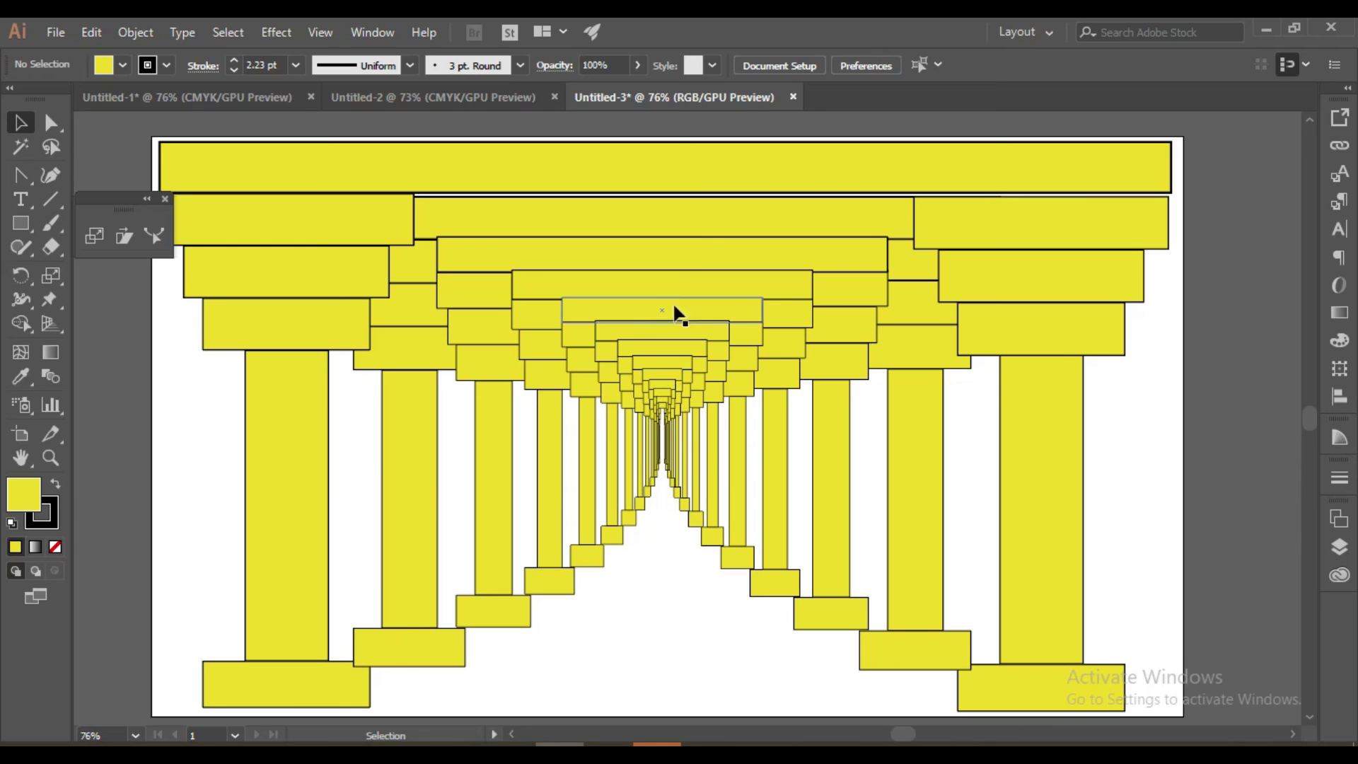
{"action": "left_click", "coordinate": [472, 263]}
{"action": "left_click", "coordinate": [471, 296], "text": "shift"}
{"action": "left_click", "coordinate": [473, 327], "text": "shift"}
{"action": "left_click", "coordinate": [479, 352], "text": "shift"}
{"action": "left_click", "coordinate": [491, 472], "text": "shift"}
{"action": "left_click", "coordinate": [494, 611], "text": "shift"}
{"action": "left_click", "coordinate": [549, 580], "text": "shift"}
{"action": "left_click", "coordinate": [552, 545], "text": "shift"}
{"action": "left_click", "coordinate": [547, 373], "text": "shift"}
{"action": "left_click", "coordinate": [549, 347], "text": "shift"}
{"action": "left_click", "coordinate": [549, 317], "text": "shift"}
{"action": "left_click", "coordinate": [561, 291], "text": "shift"}
{"action": "left_click", "coordinate": [572, 309], "text": "shift"}
{"action": "left_click", "coordinate": [611, 312], "text": "shift"}
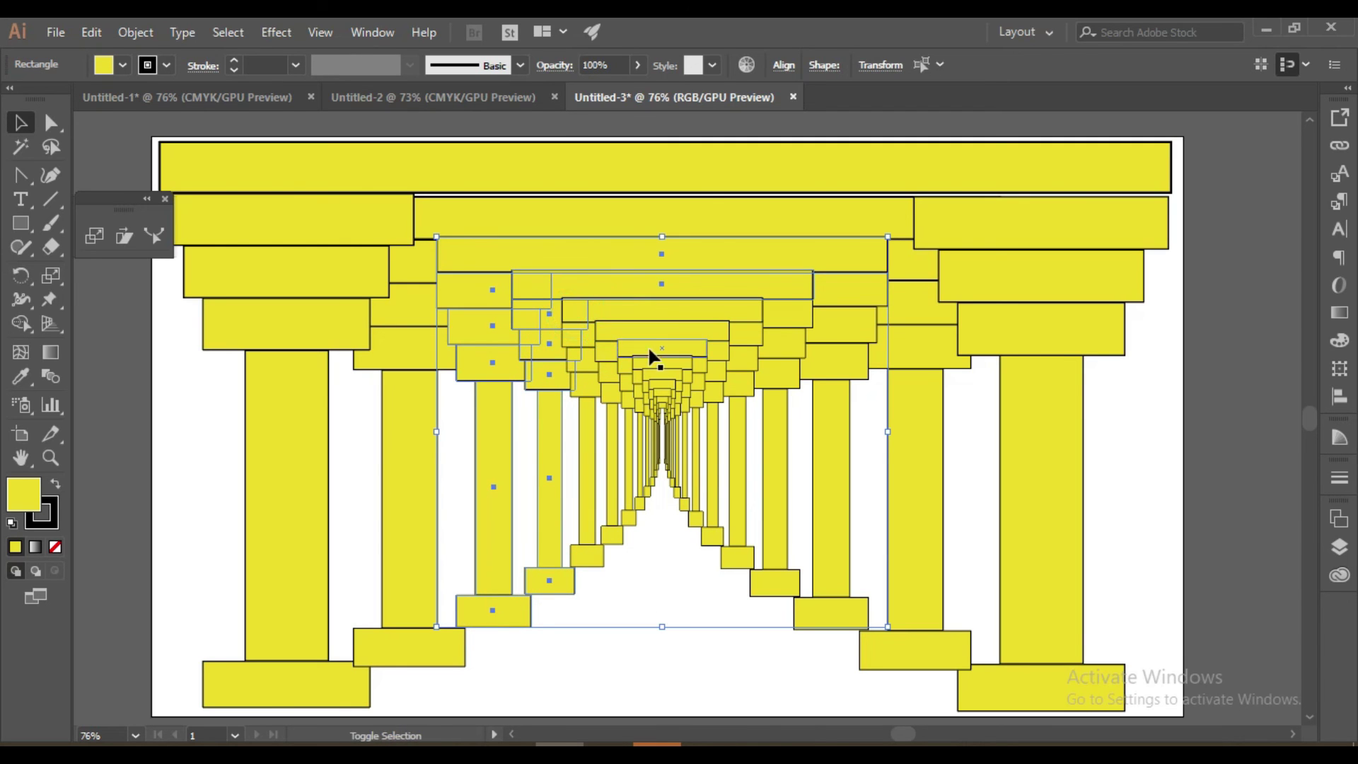
{"action": "left_click_drag", "start_coordinate": [647, 351], "coordinate": [648, 383]}
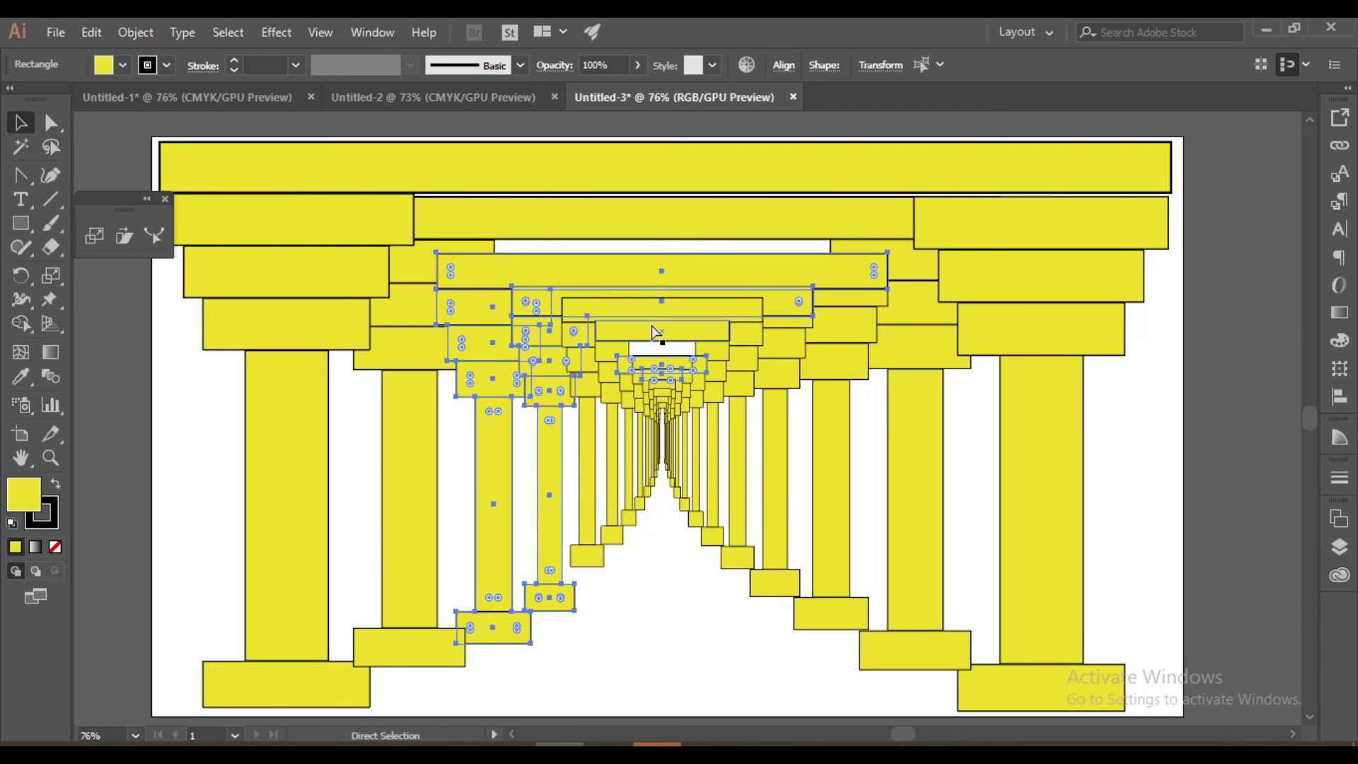
{"action": "key", "text": "ctrl+z"}
{"action": "left_click", "coordinate": [214, 450]}
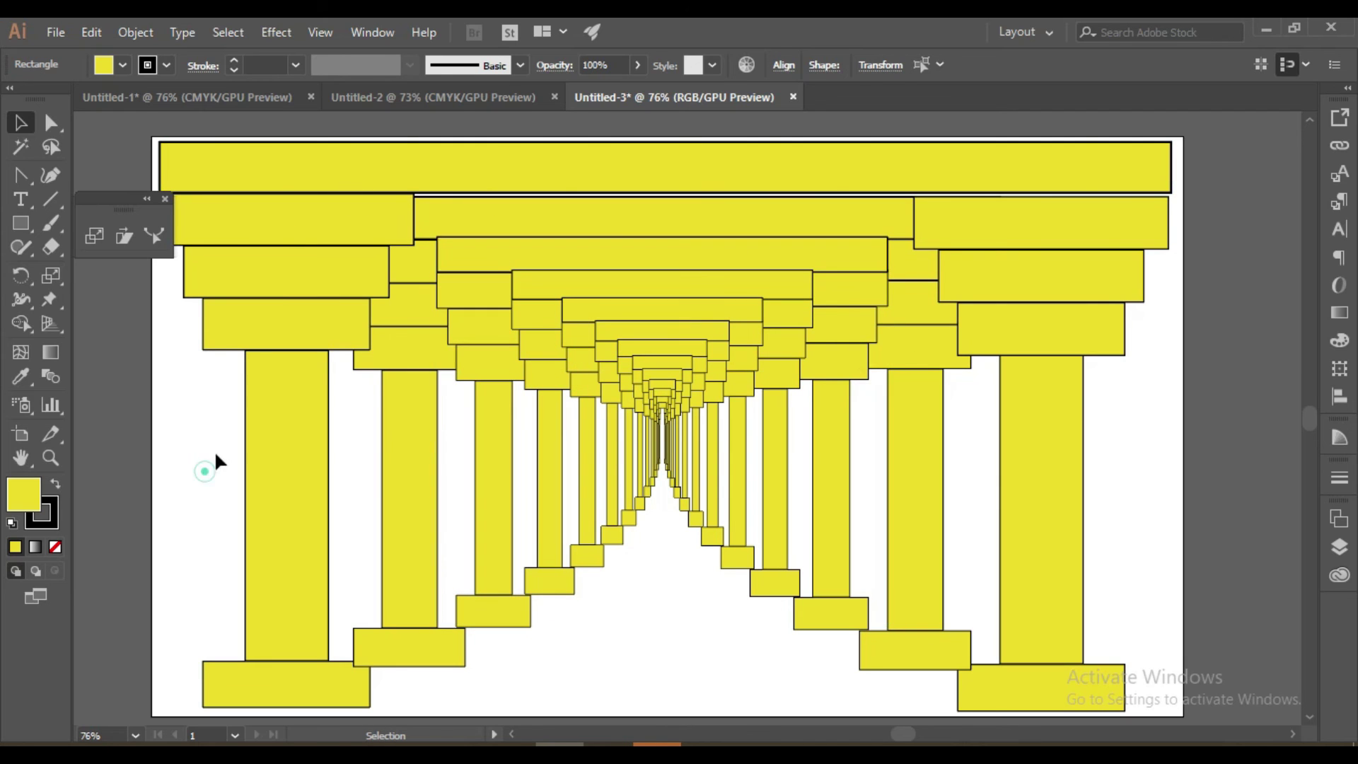